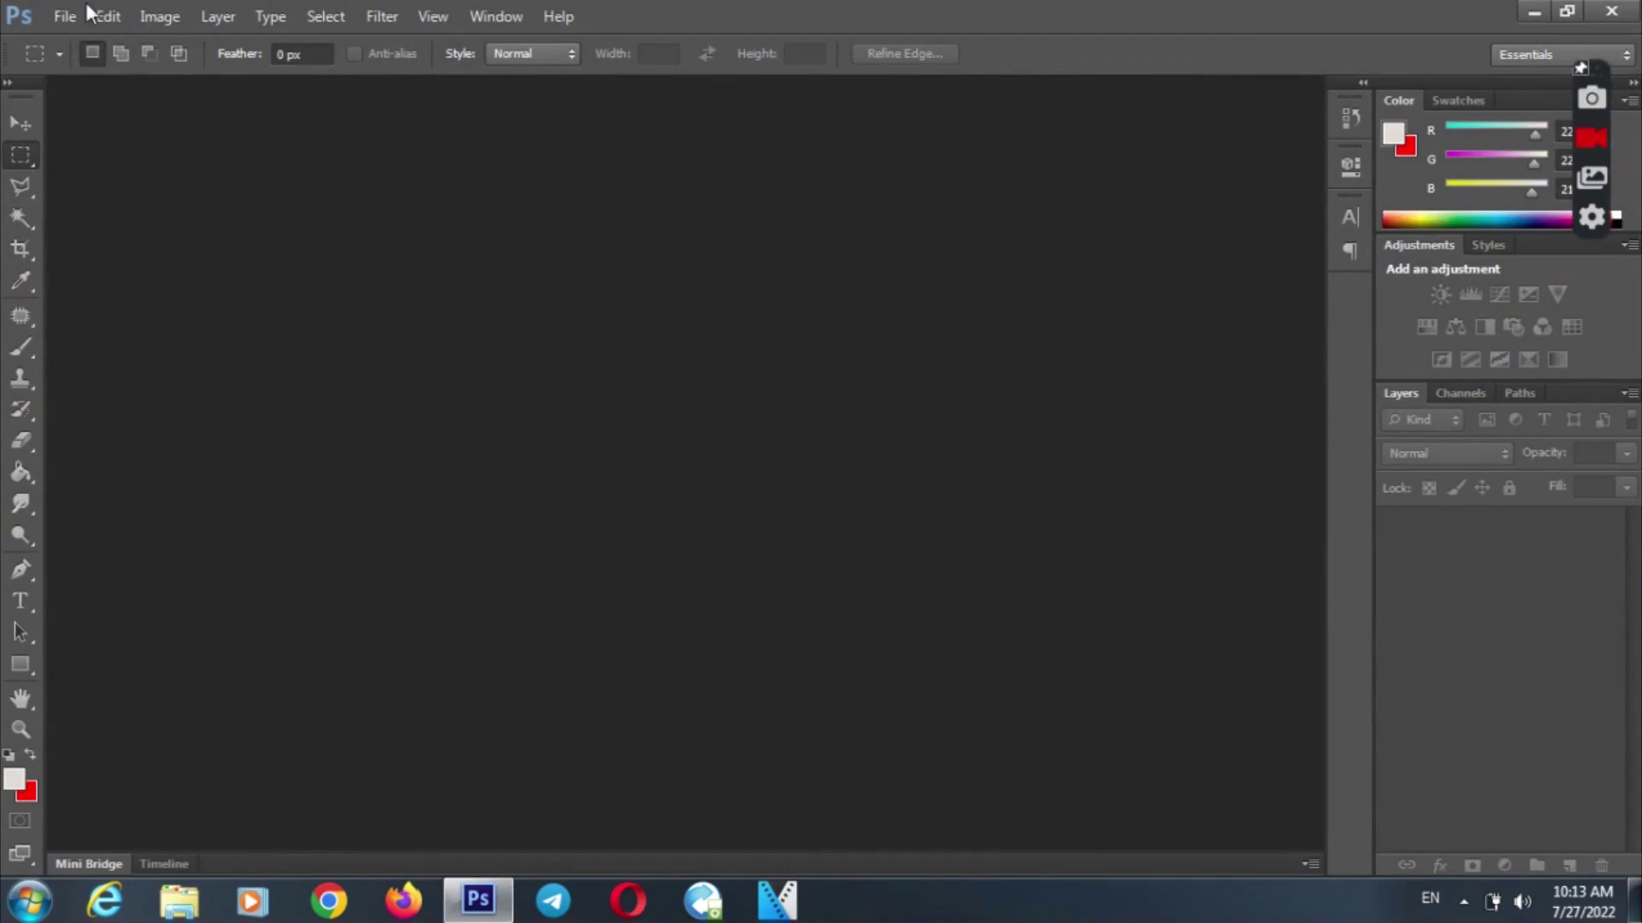
- Create a new A4 International Paper document measured in centimeters, at 300 pixels/inch in CMYK Color with a white background
left_click(165, 53)
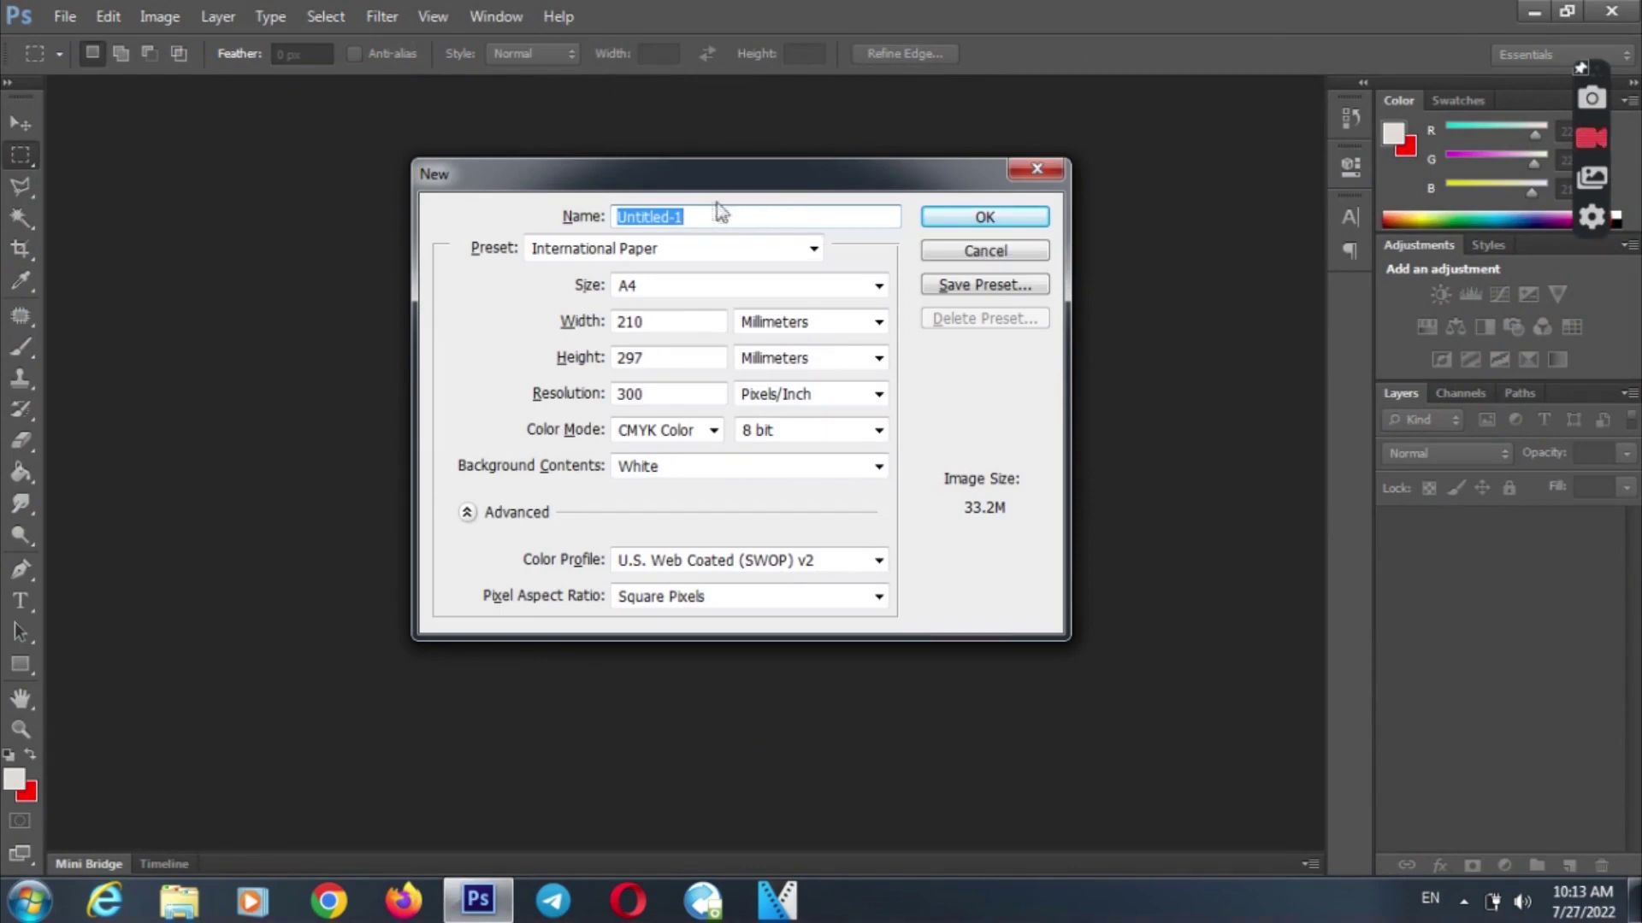
left_click(763, 248)
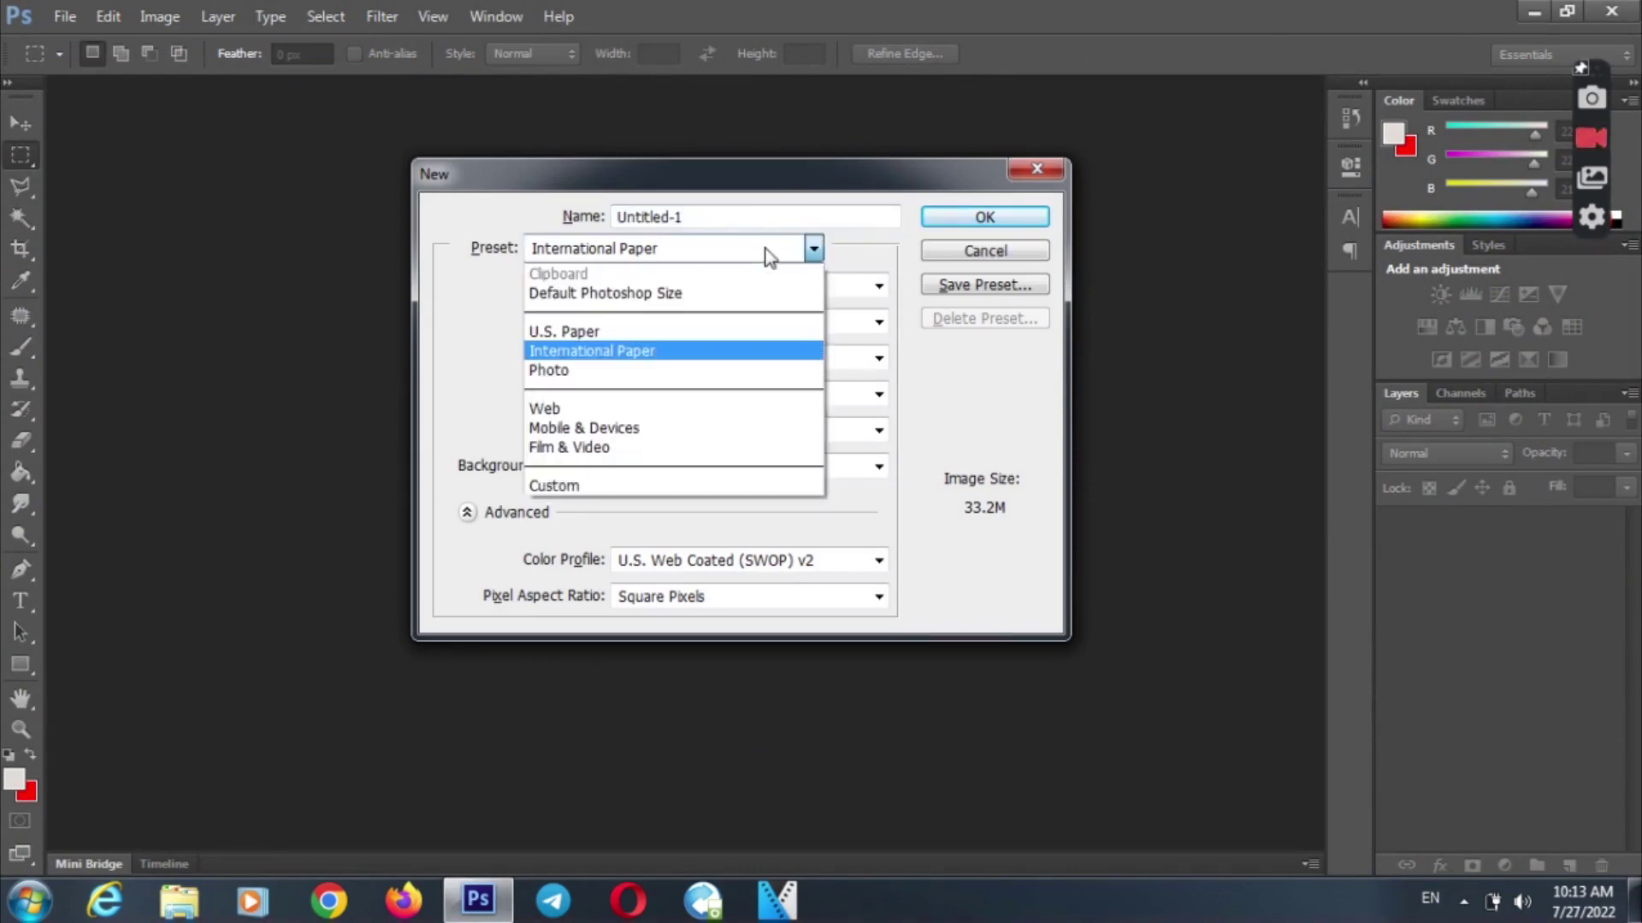
left_click(670, 353)
left_click(751, 291)
left_click(751, 304)
left_click(879, 322)
left_click(769, 385)
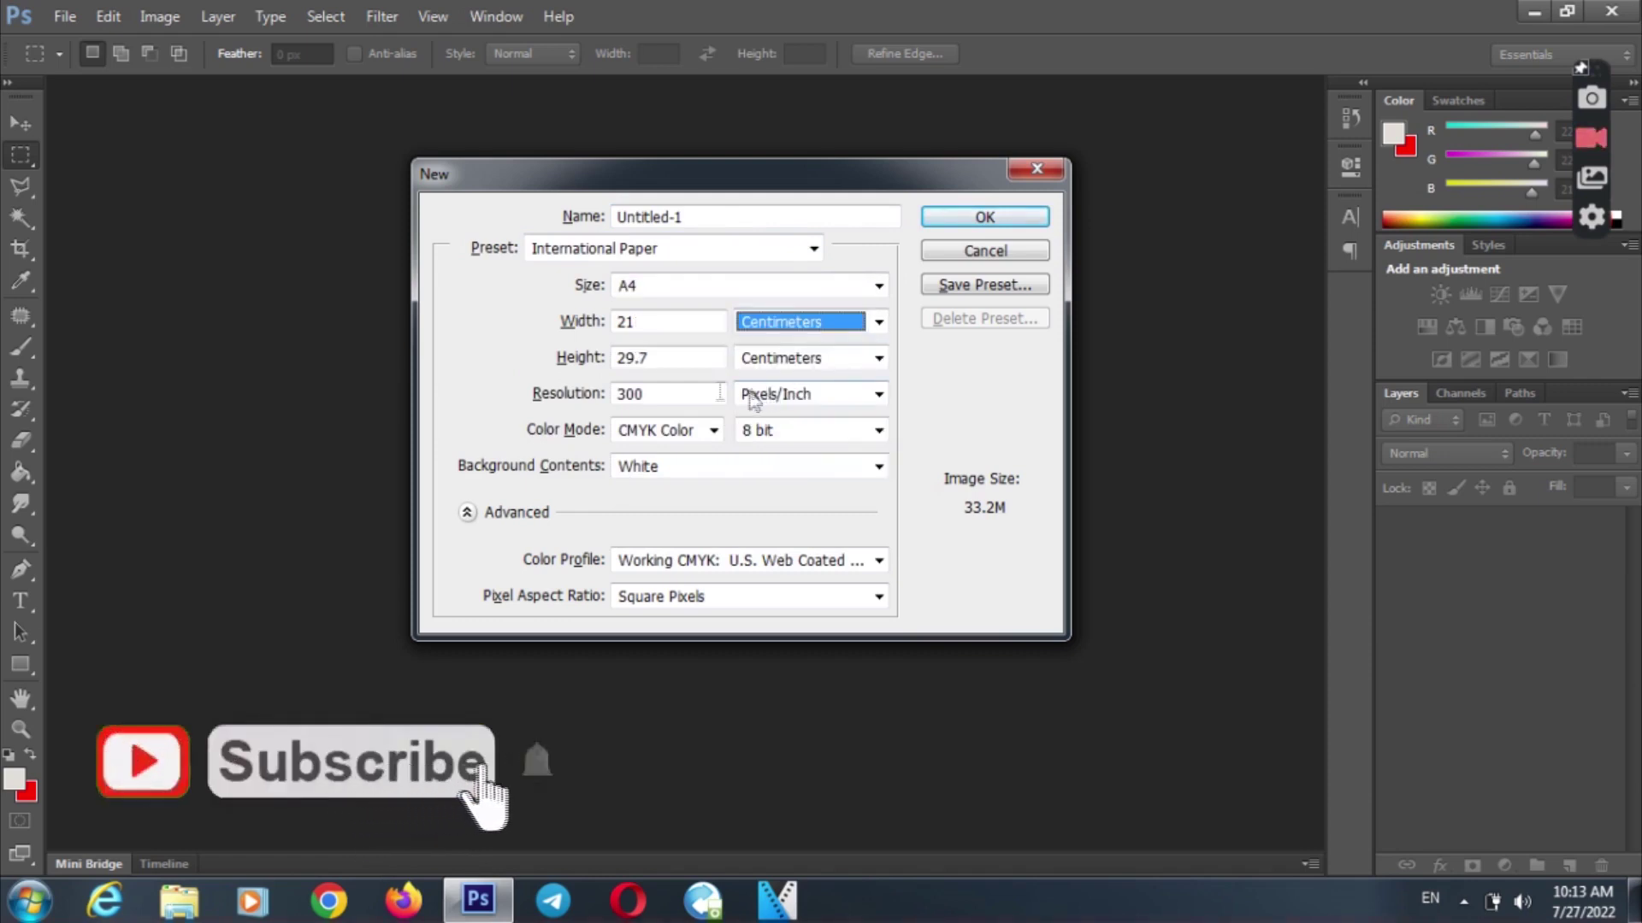
double_click(659, 394)
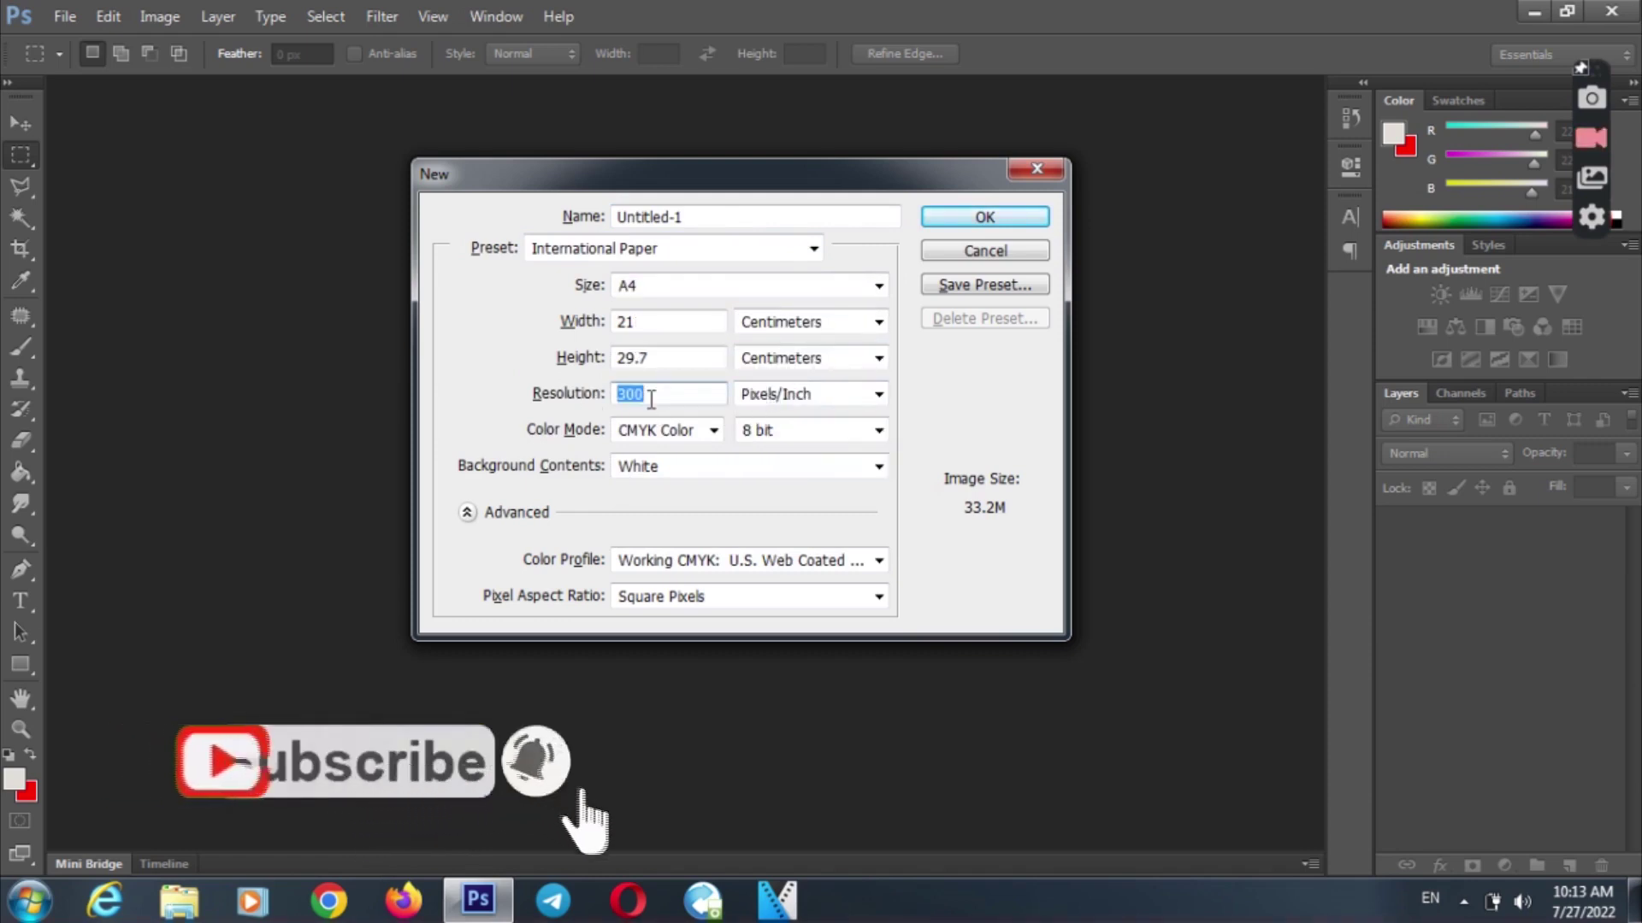
left_click(713, 430)
left_click(684, 521)
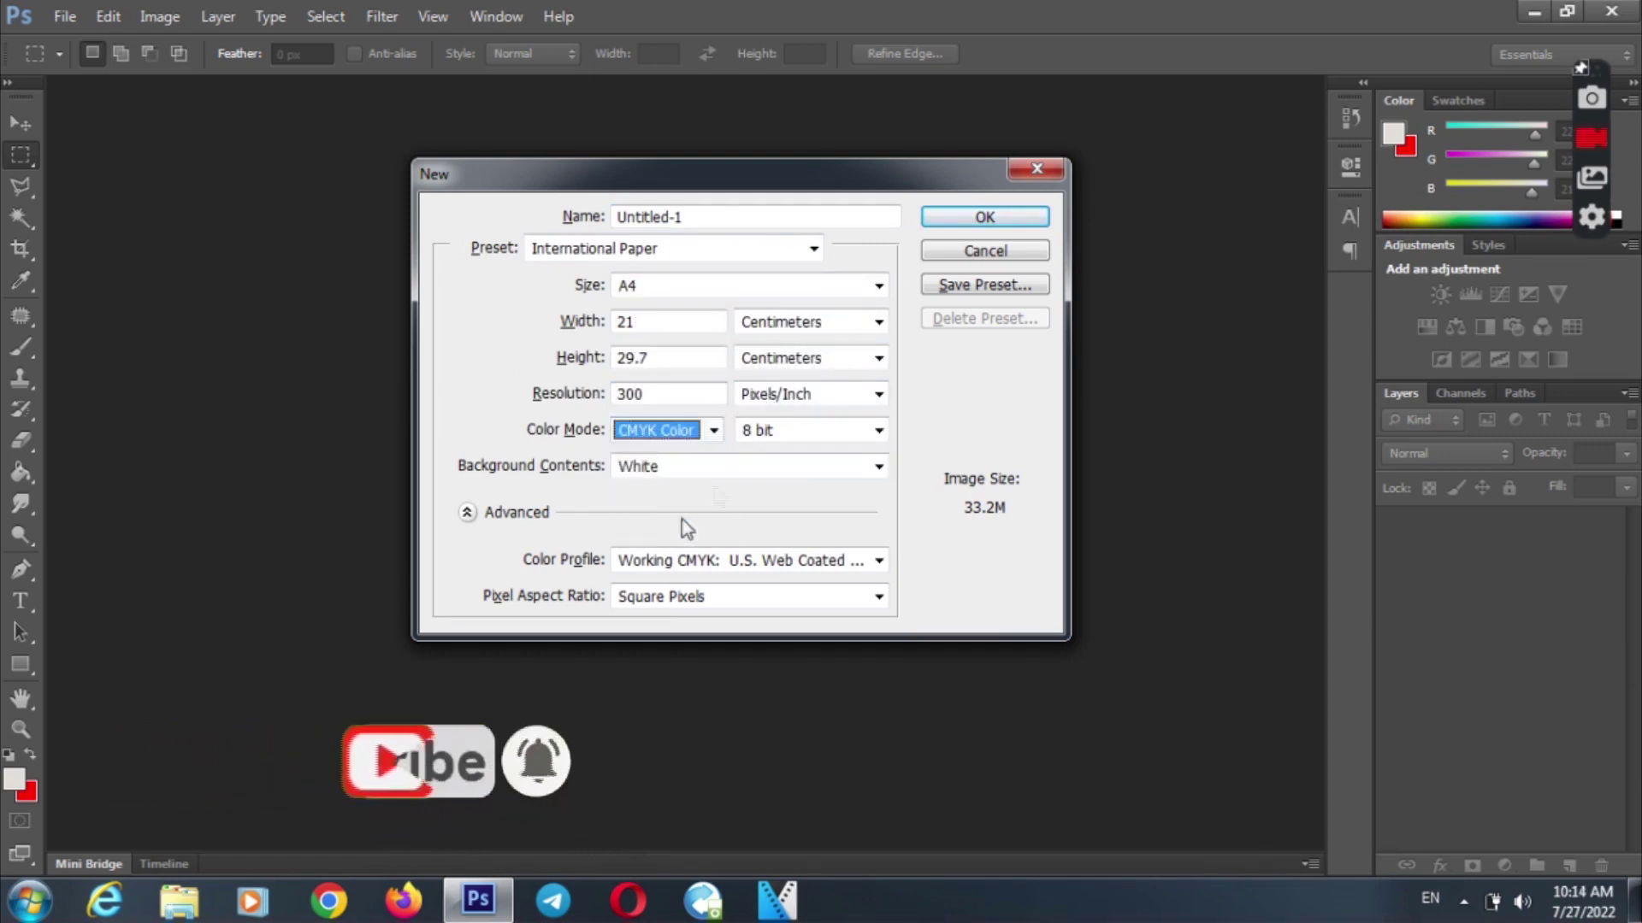
left_click(985, 218)
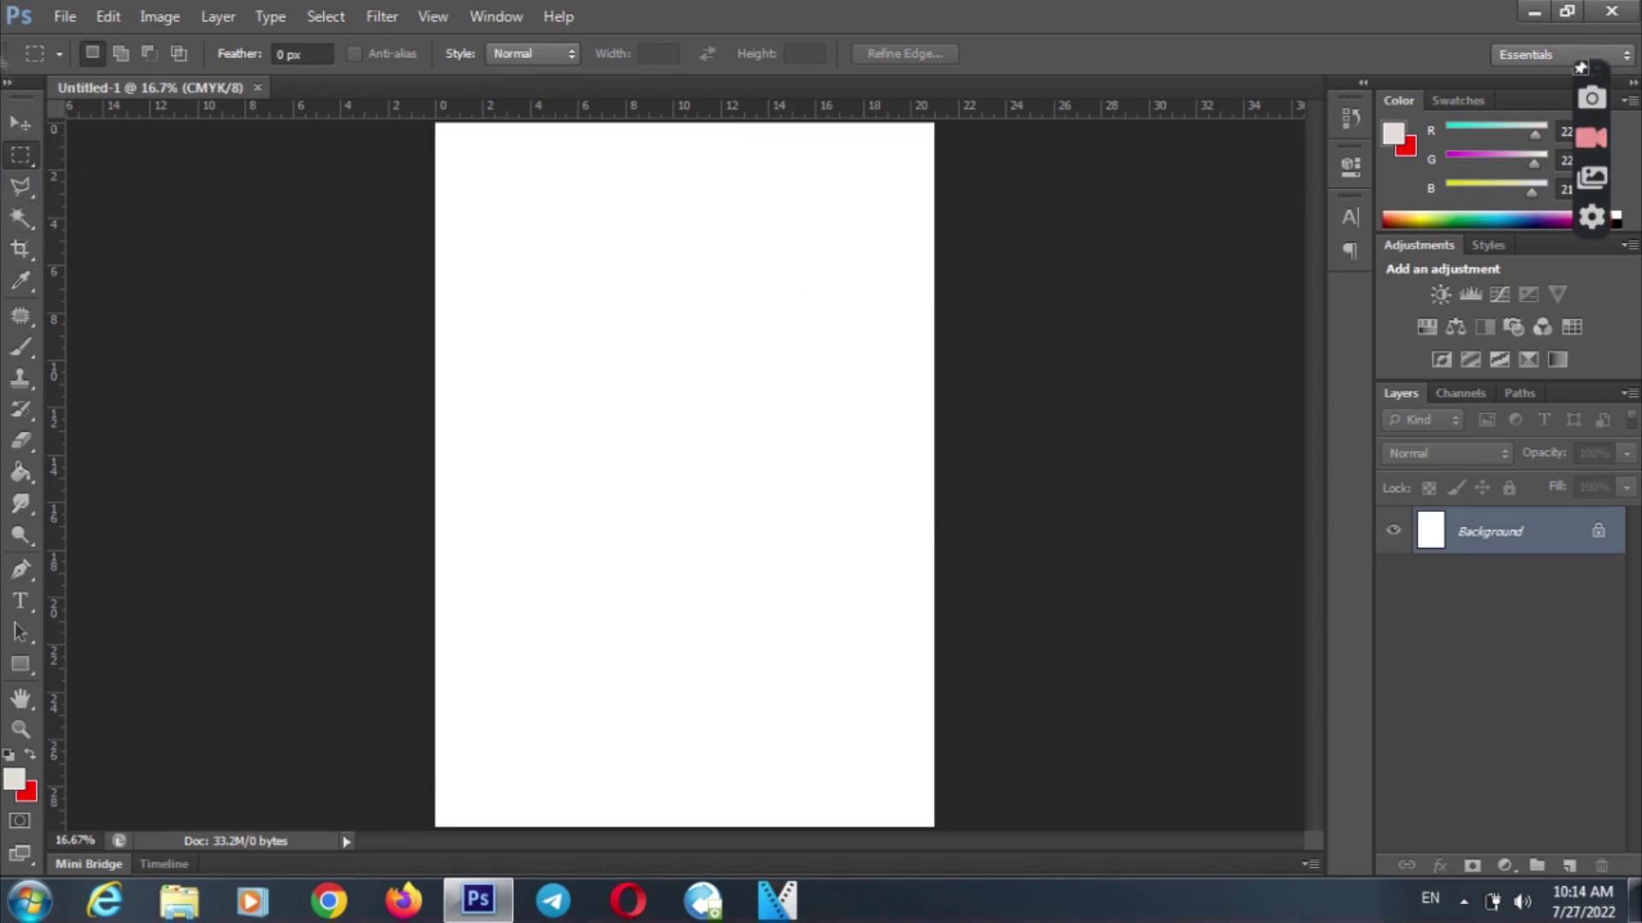
- Select a square about 5.1 cm wide in the middle of the page with the Rectangular Marquee and add a new layer
right_click(20, 155)
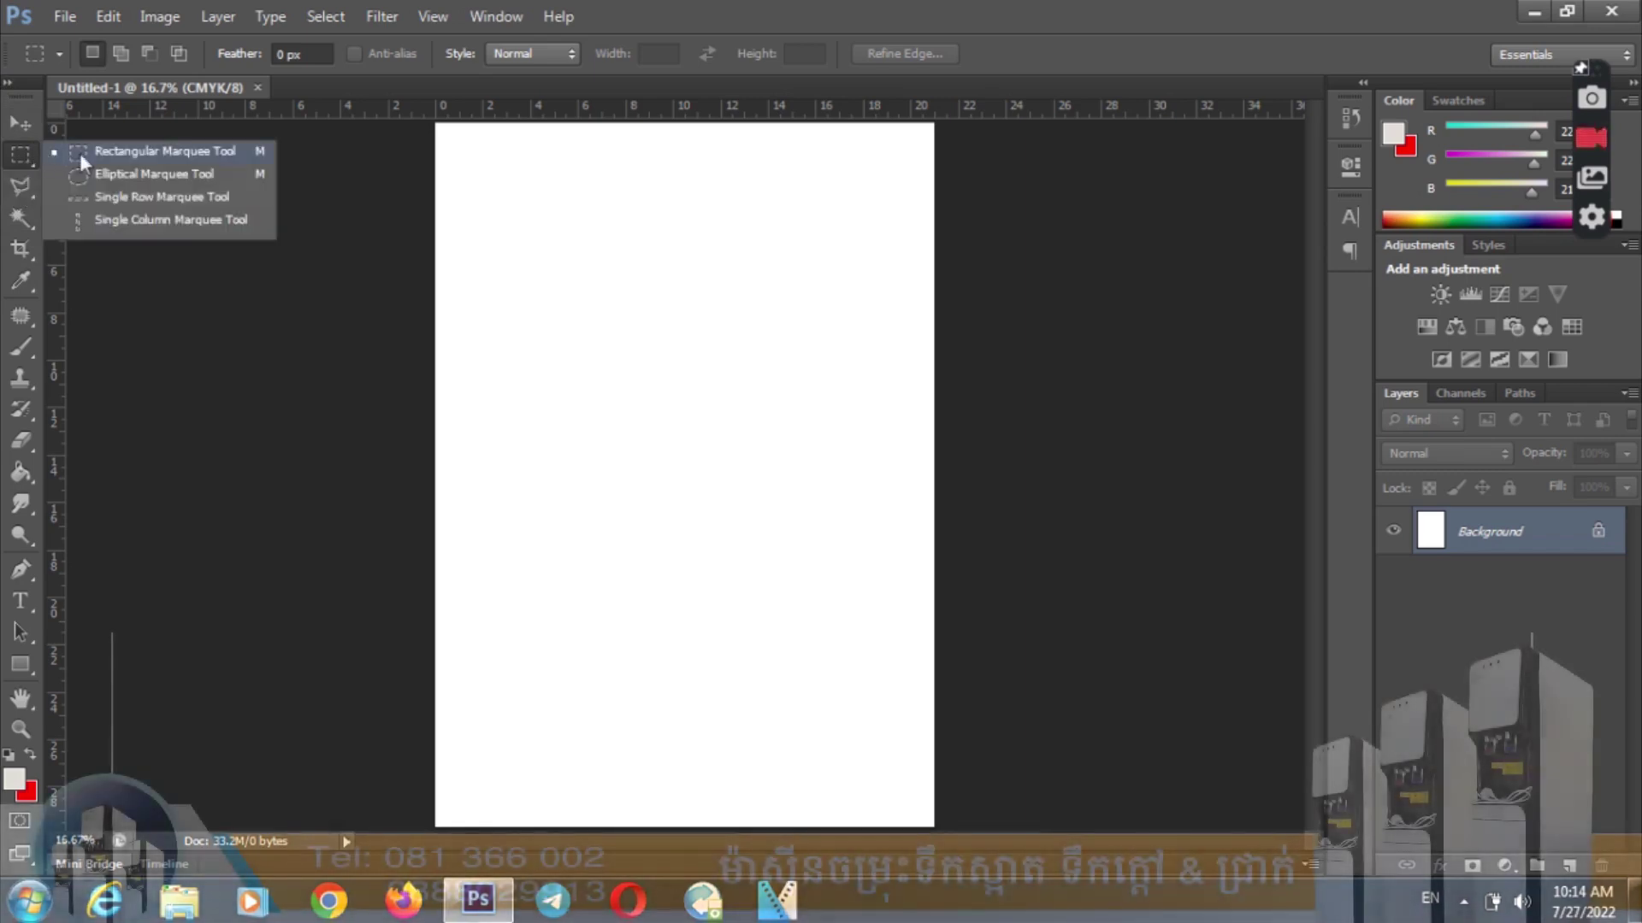
left_click(83, 161)
left_click_drag(623, 389, 750, 511)
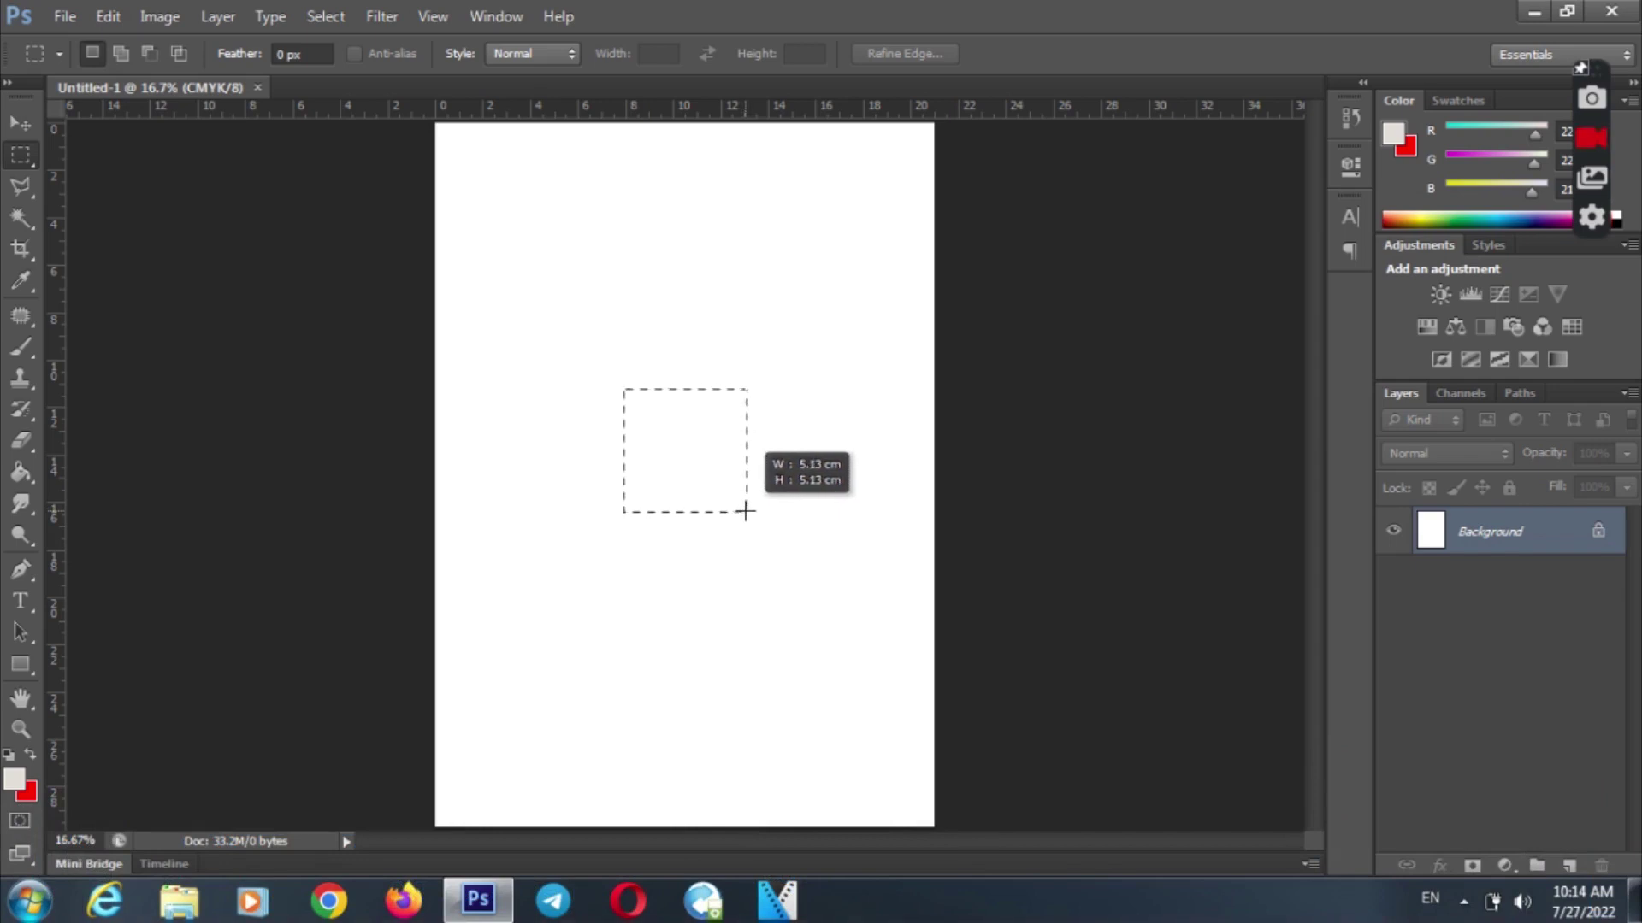
left_click_drag(744, 512, 744, 512)
left_click(1568, 865)
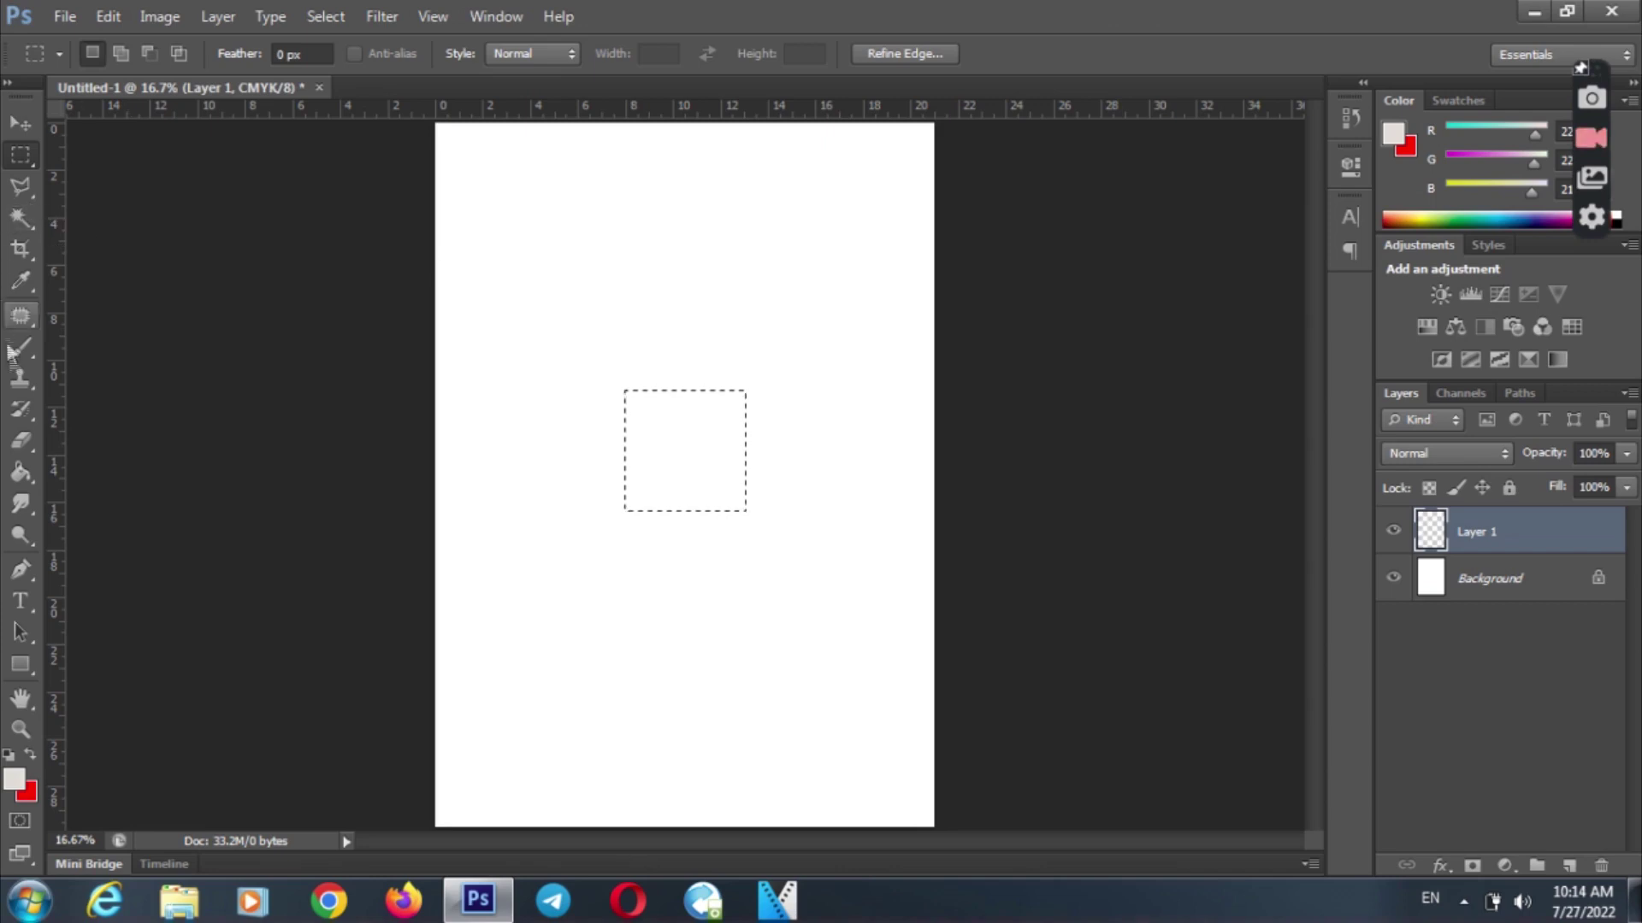
- Fill the square selection on the new layer with blue 0e01b1 using the Paint Bucket and deselect it
left_click(21, 470)
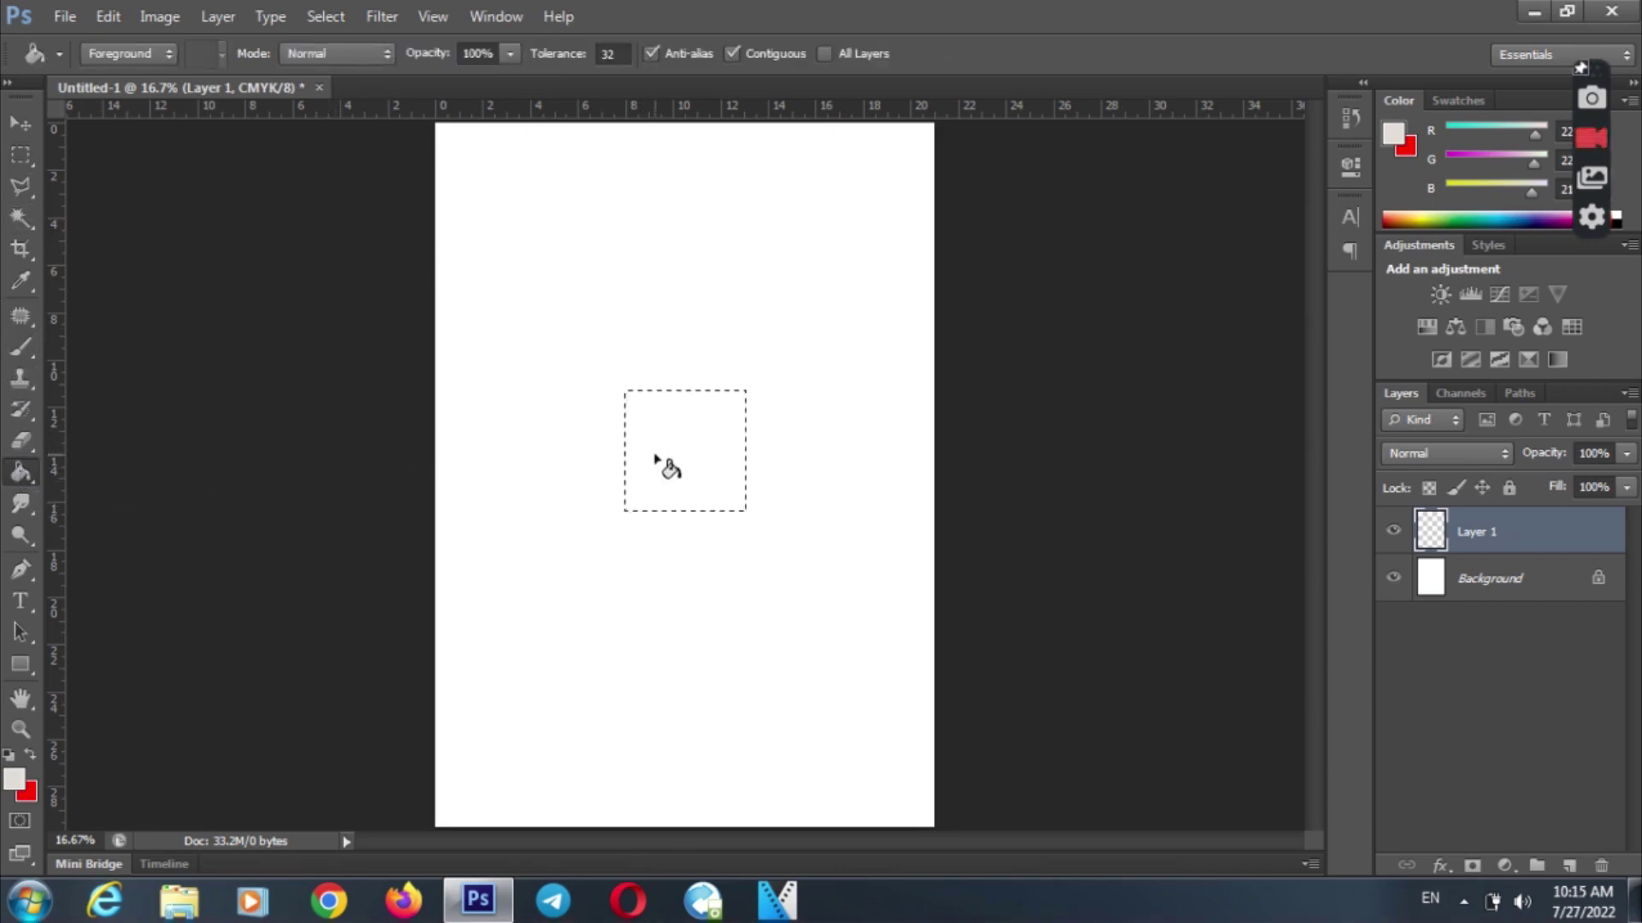
left_click(14, 779)
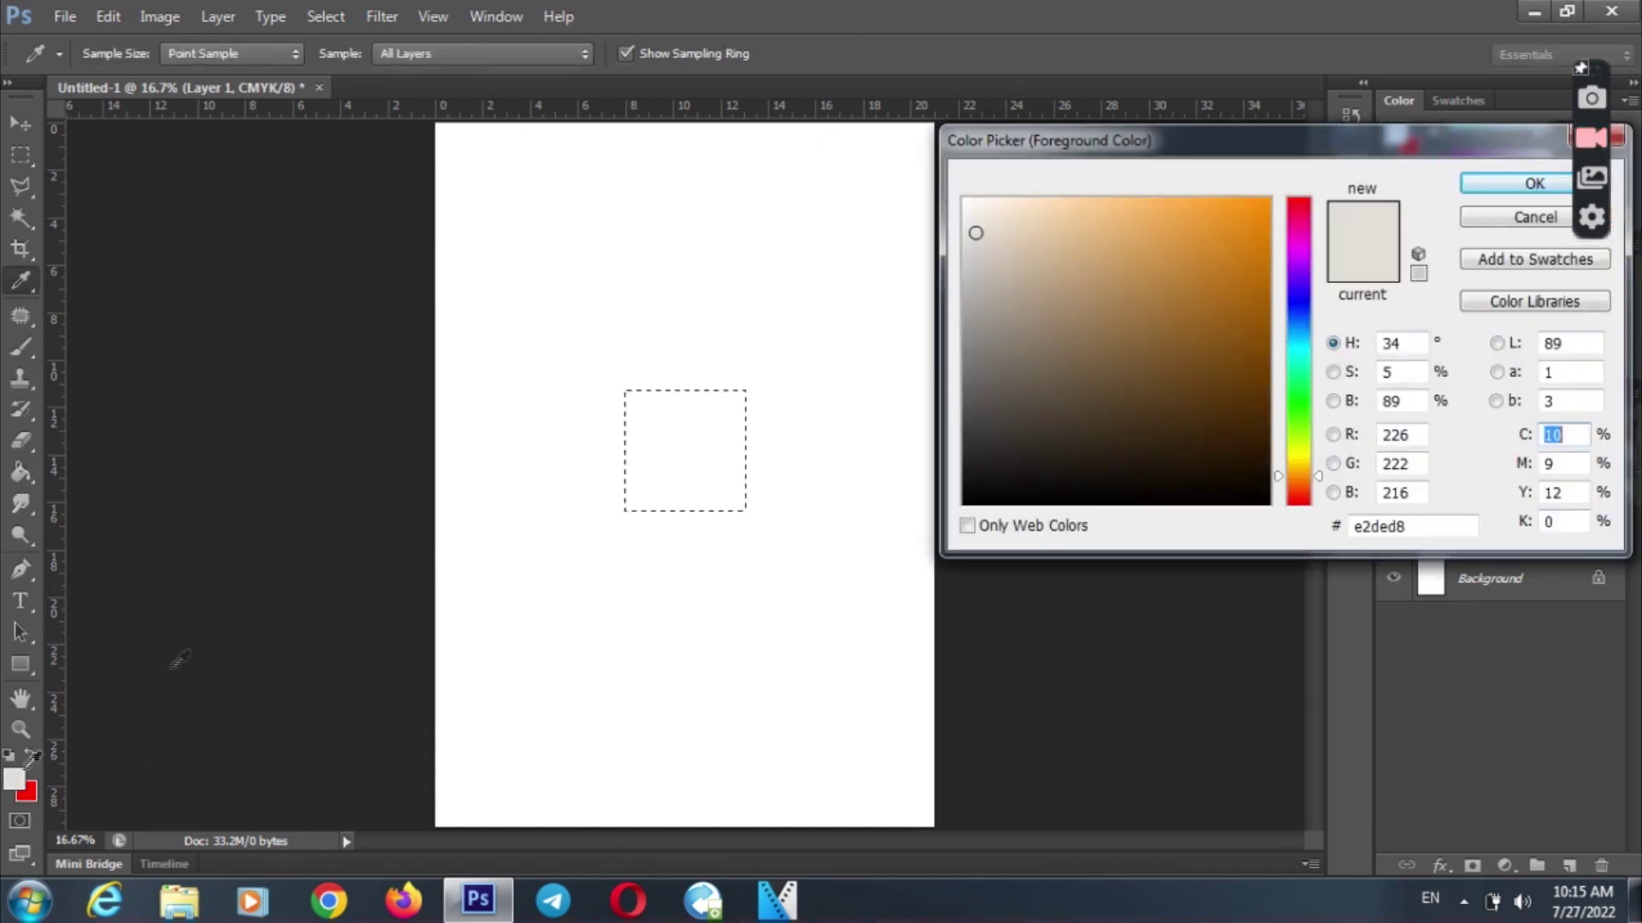
left_click(1298, 297)
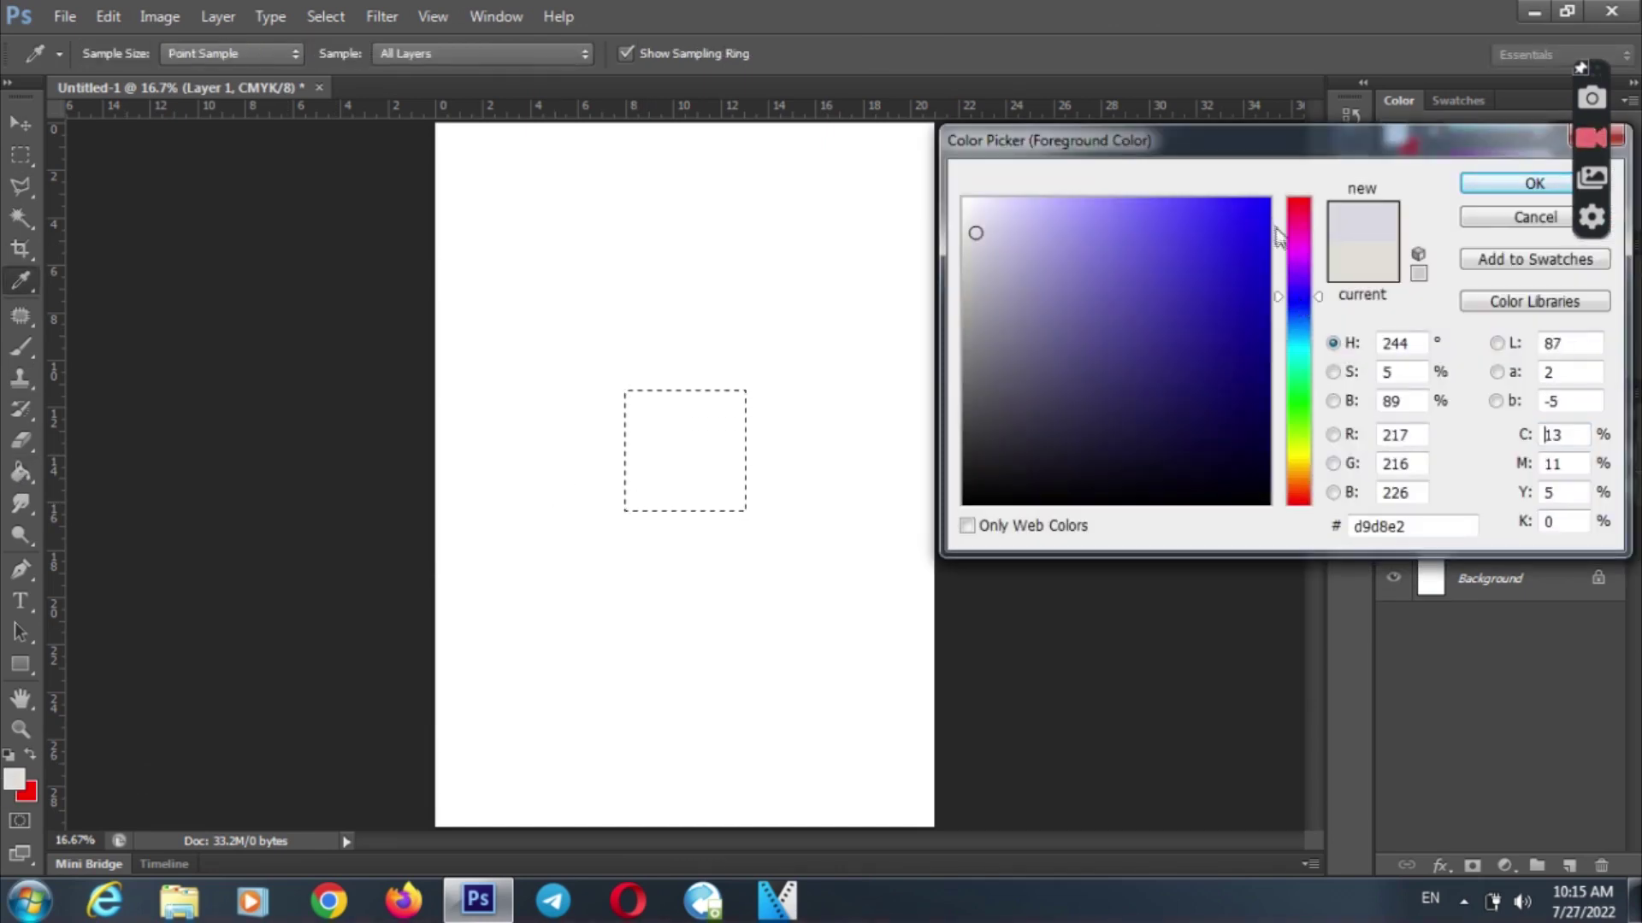
left_click(1270, 293)
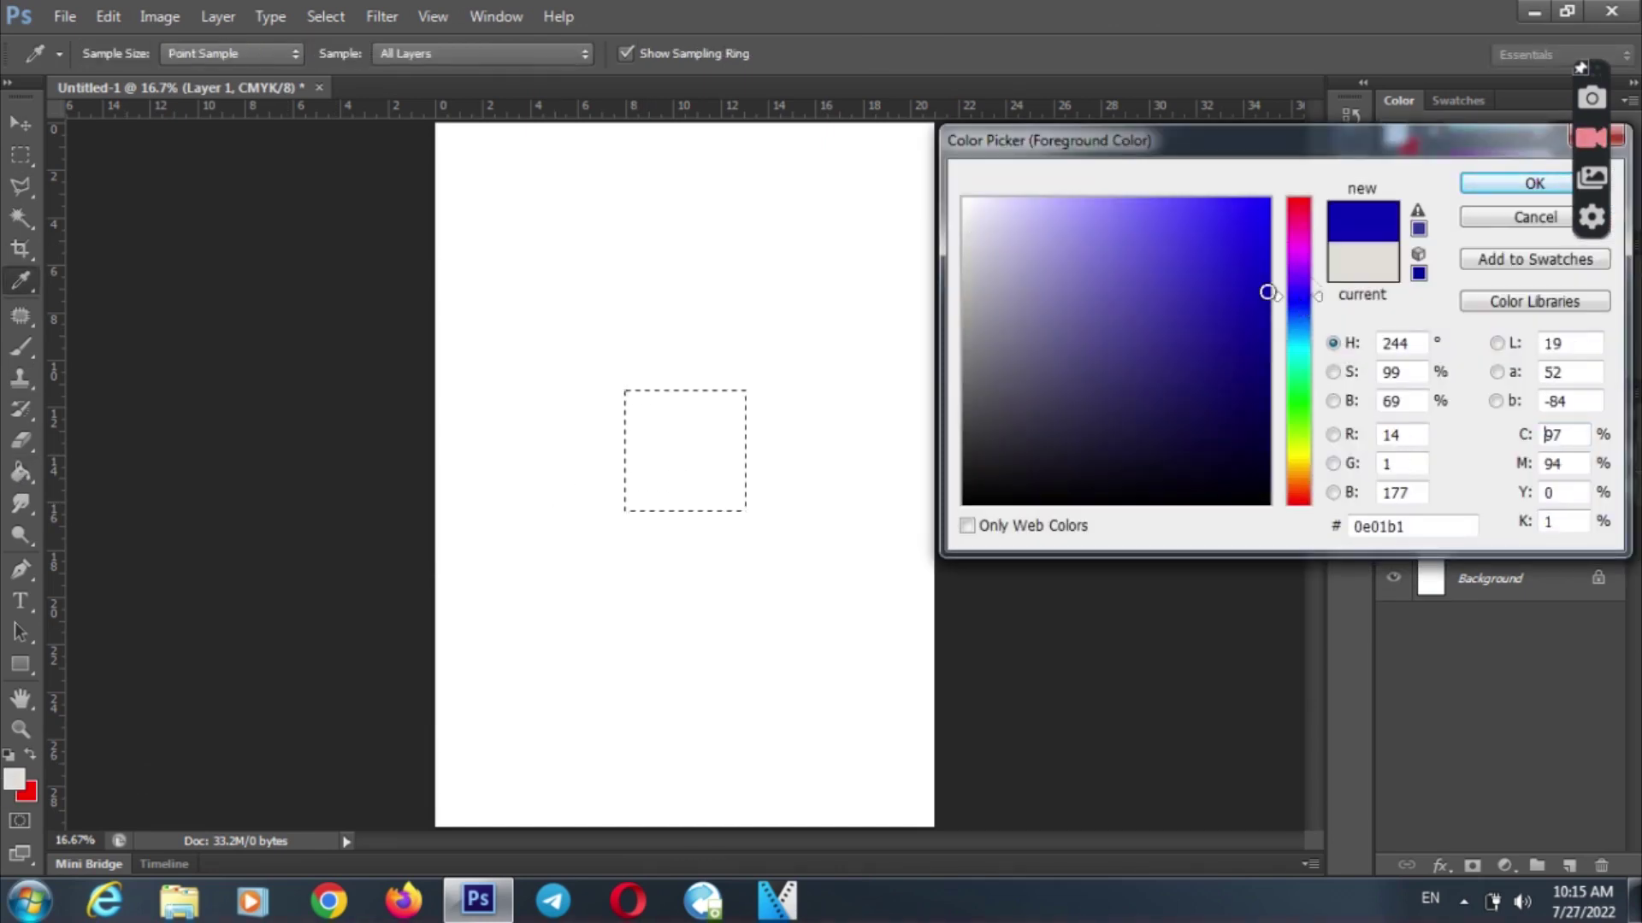
left_click(1509, 185)
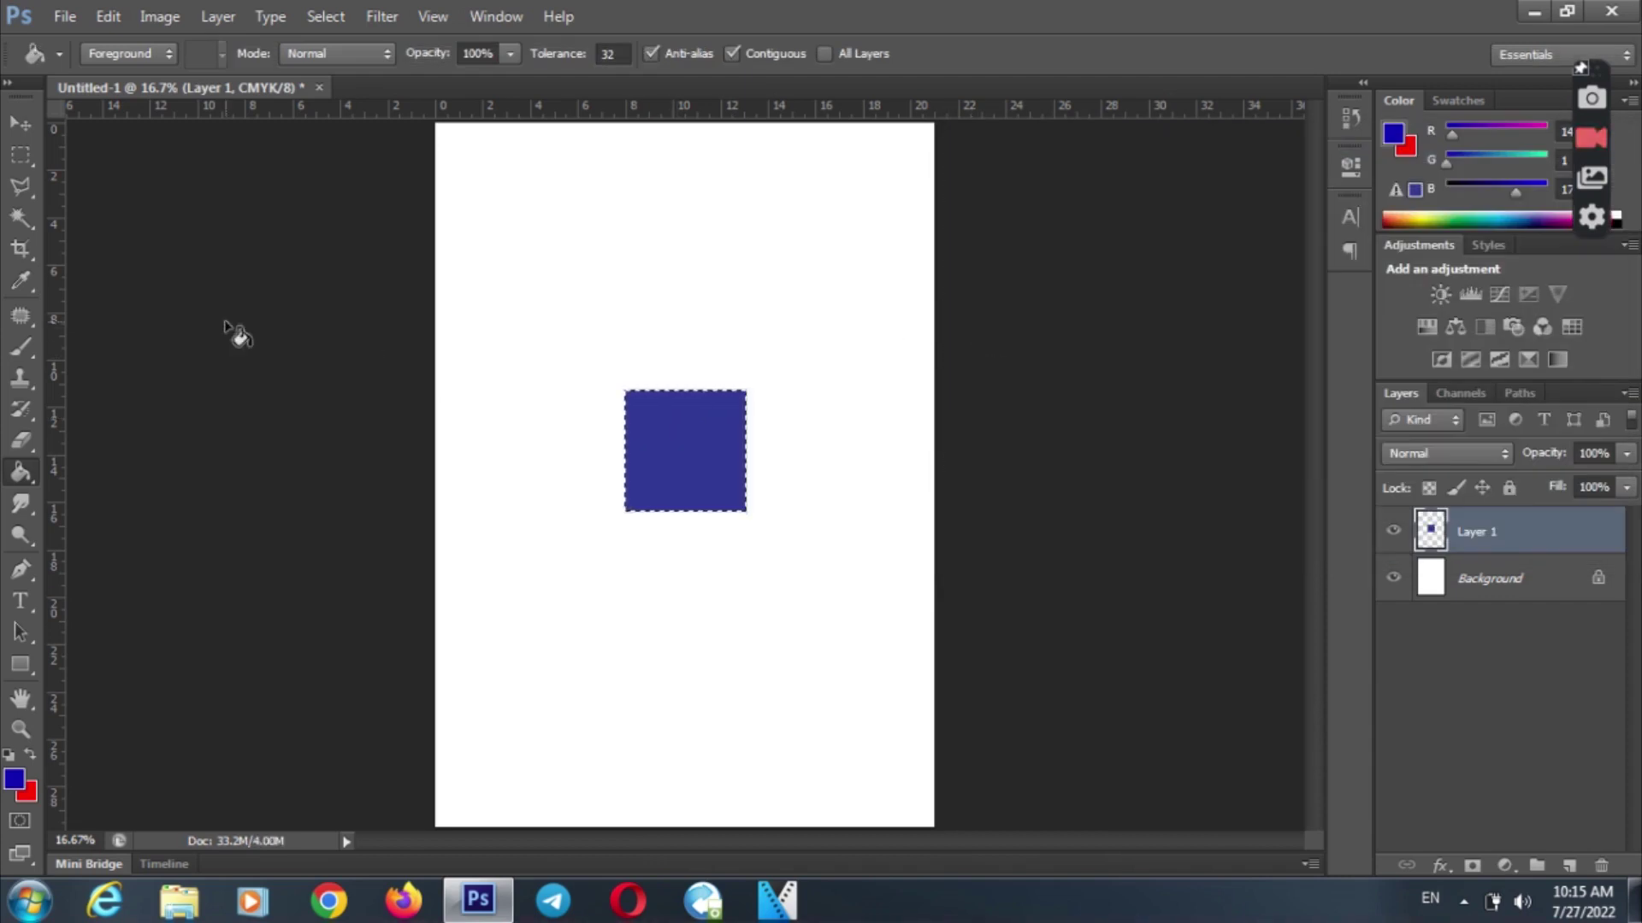
left_click(20, 155)
key("ctrl+d")
- Duplicate the blue square's layer and make the original Layer 1 beneath the copy active
left_click(20, 123)
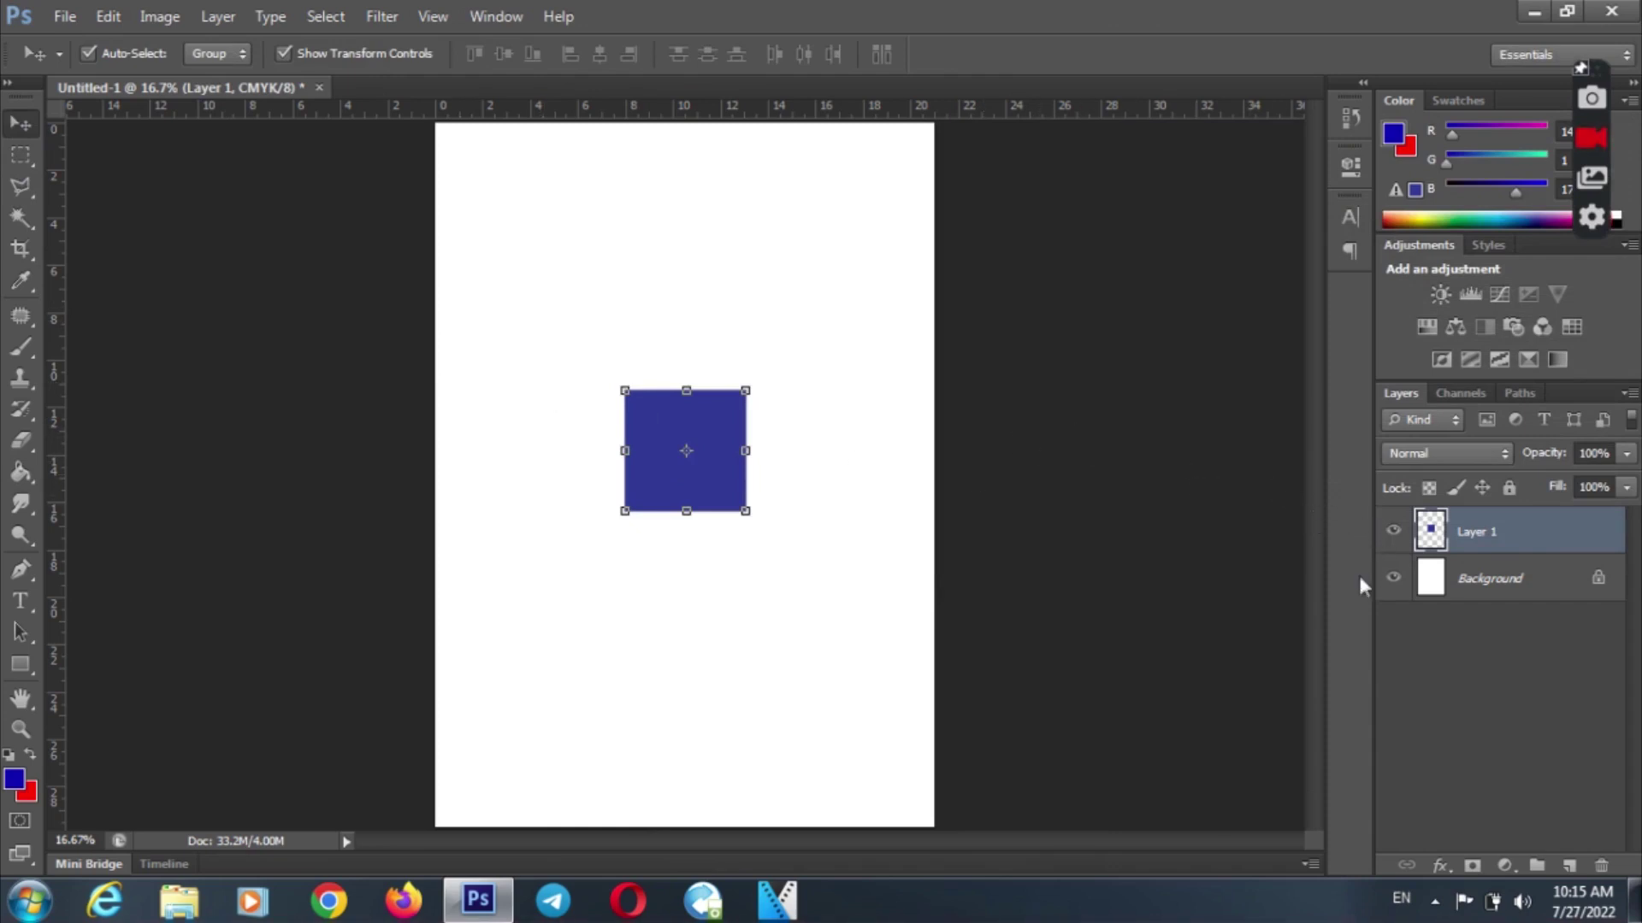
left_click_drag(1483, 535, 1569, 865)
left_click(1506, 576)
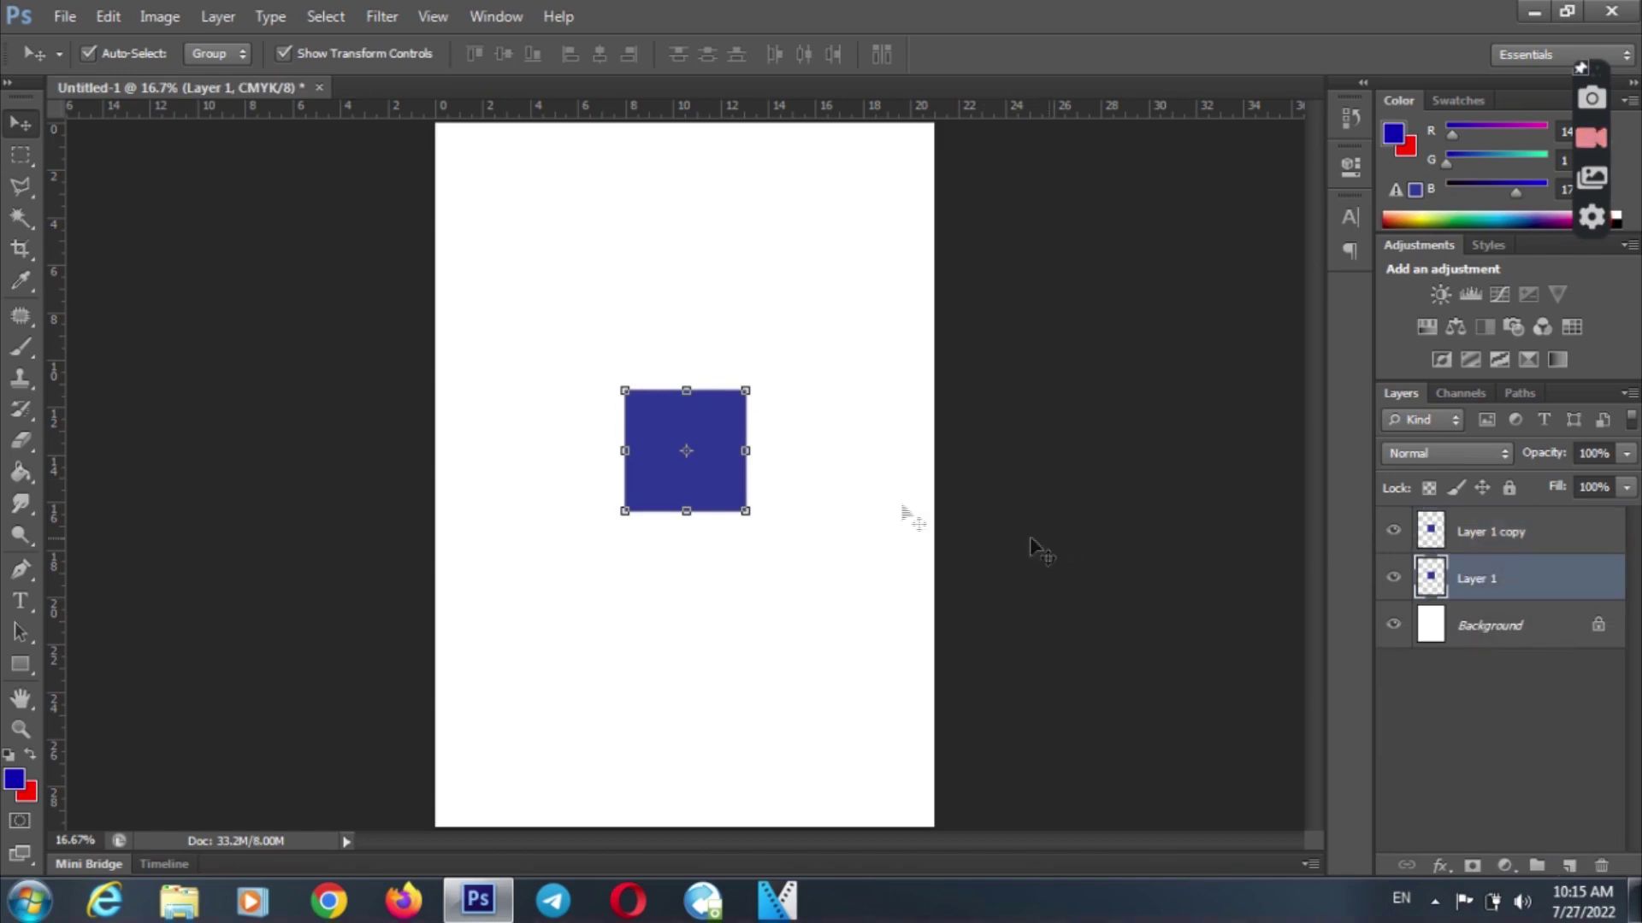
- Transform the Layer 1 square by moving it to the page's lower left area and rotating it about 22° clockwise
mouse_move(749, 515)
left_mouse_down()
mouse_move(757, 534)
mouse_move(787, 536)
mouse_move(808, 596)
mouse_move(795, 564)
mouse_move(917, 641)
mouse_move(938, 689)
mouse_move(905, 693)
mouse_move(904, 638)
mouse_move(934, 633)
mouse_move(838, 612)
mouse_move(803, 689)
mouse_move(893, 716)
mouse_move(938, 696)
mouse_move(946, 671)
mouse_move(954, 710)
mouse_move(802, 491)
mouse_move(781, 493)
mouse_move(844, 593)
mouse_move(880, 630)
mouse_move(777, 425)
mouse_move(759, 428)
mouse_move(751, 513)
left_mouse_up()
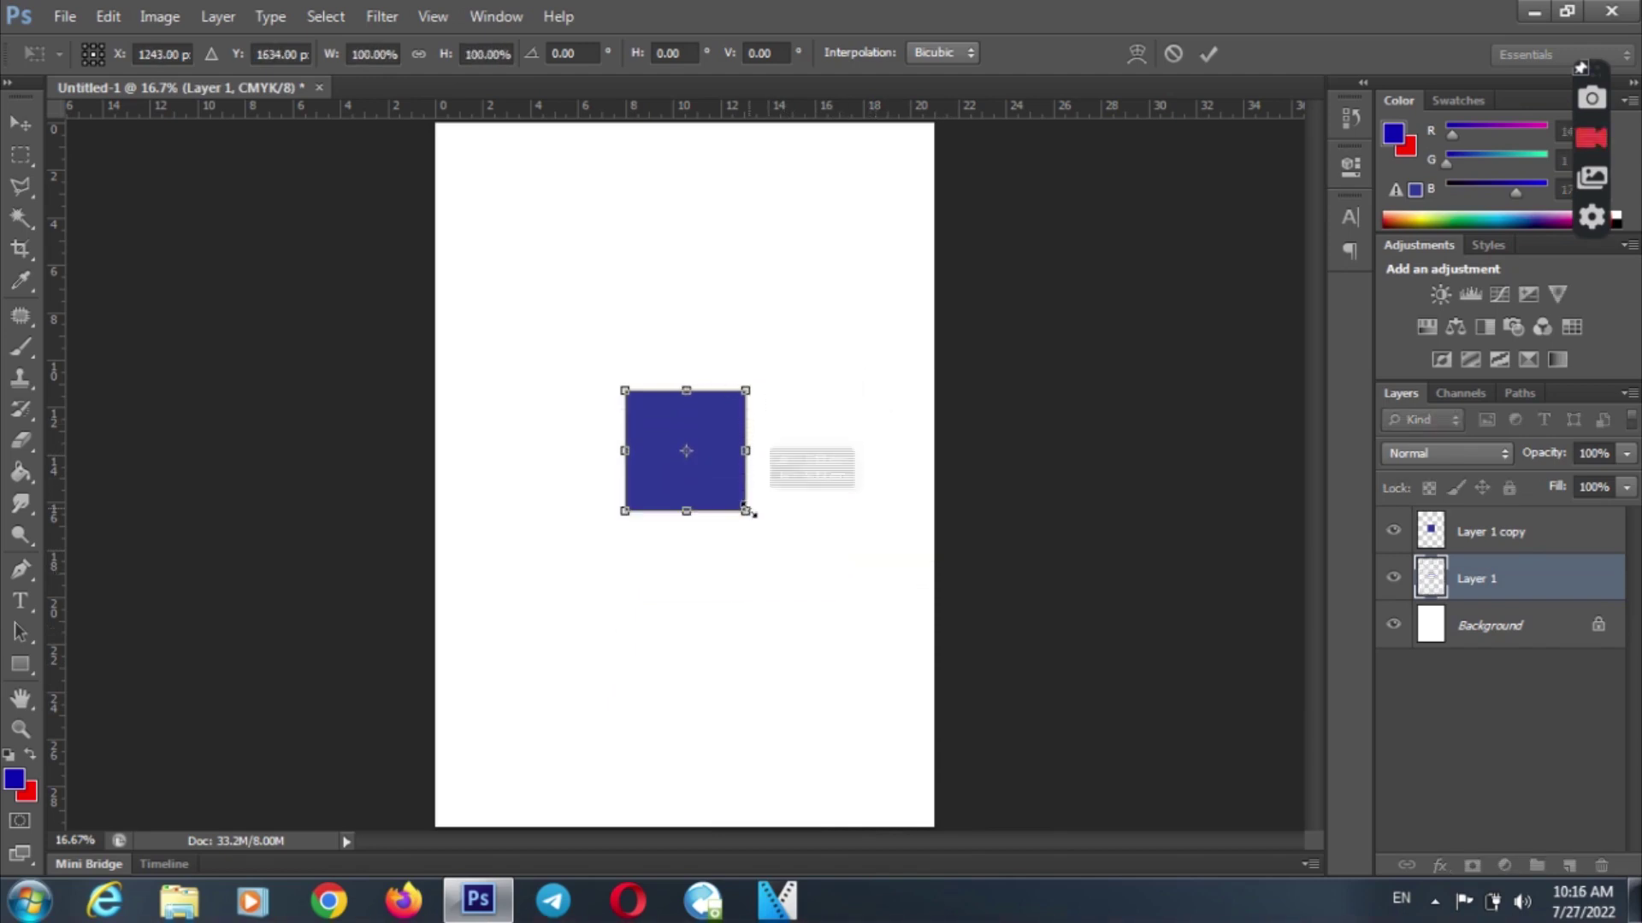
left_click_drag(696, 404, 575, 576)
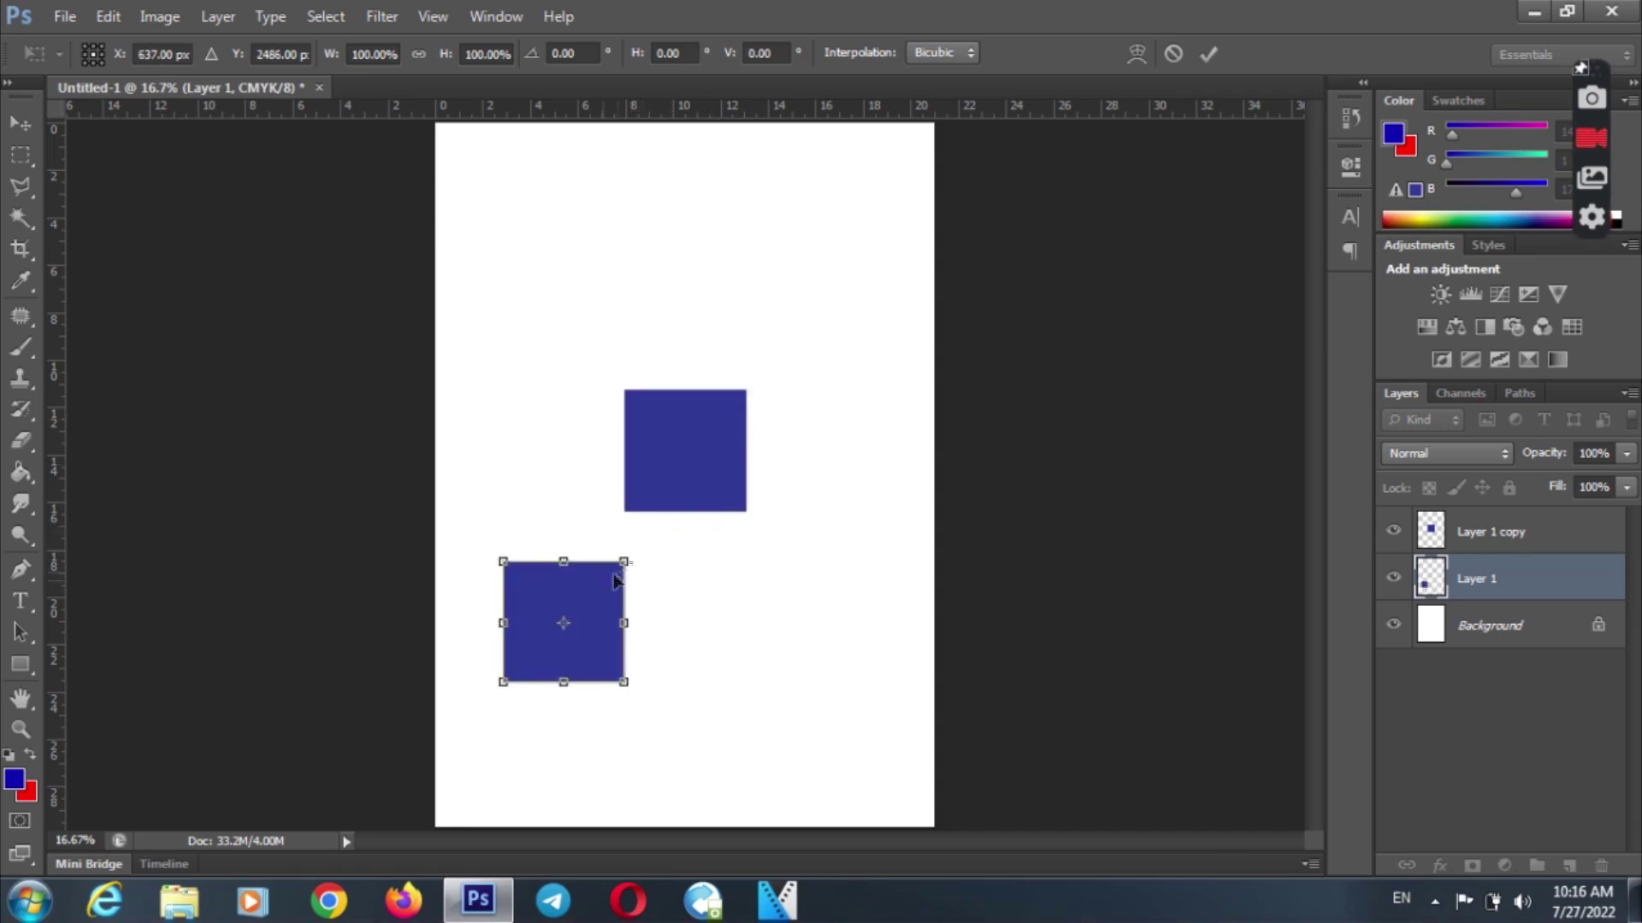
left_click_drag(647, 550, 704, 574)
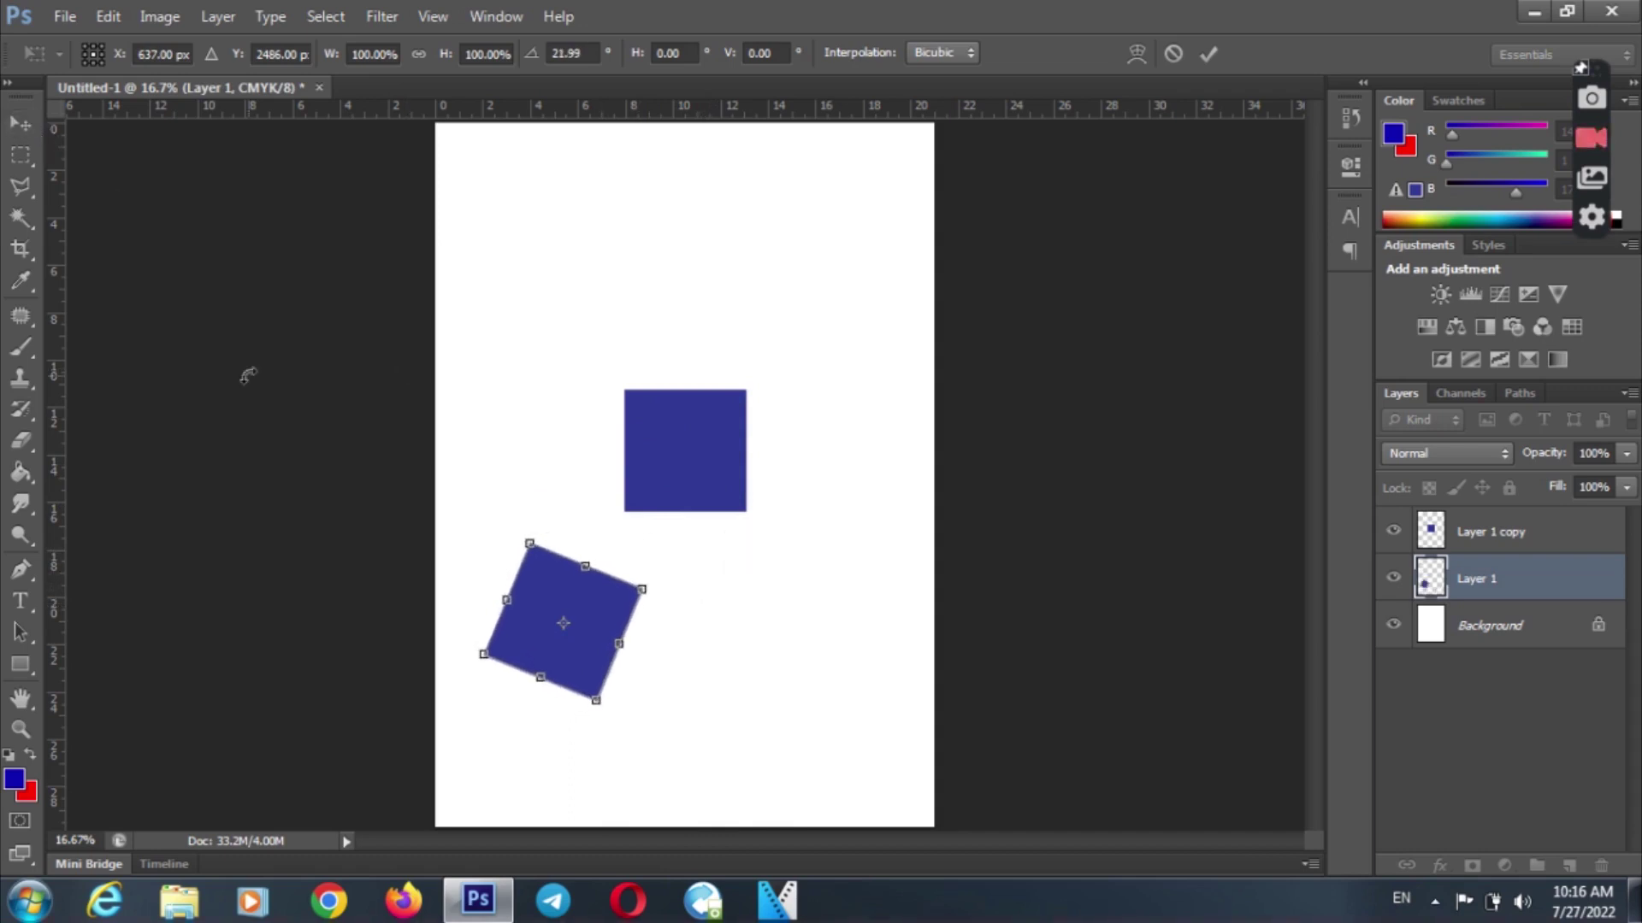
- Enlarge the rotated square to about 331% width and 339% height, place it across the page's upper part, and apply the transformation
left_click_drag(543, 584, 449, 135)
left_click_drag(510, 257, 663, 632)
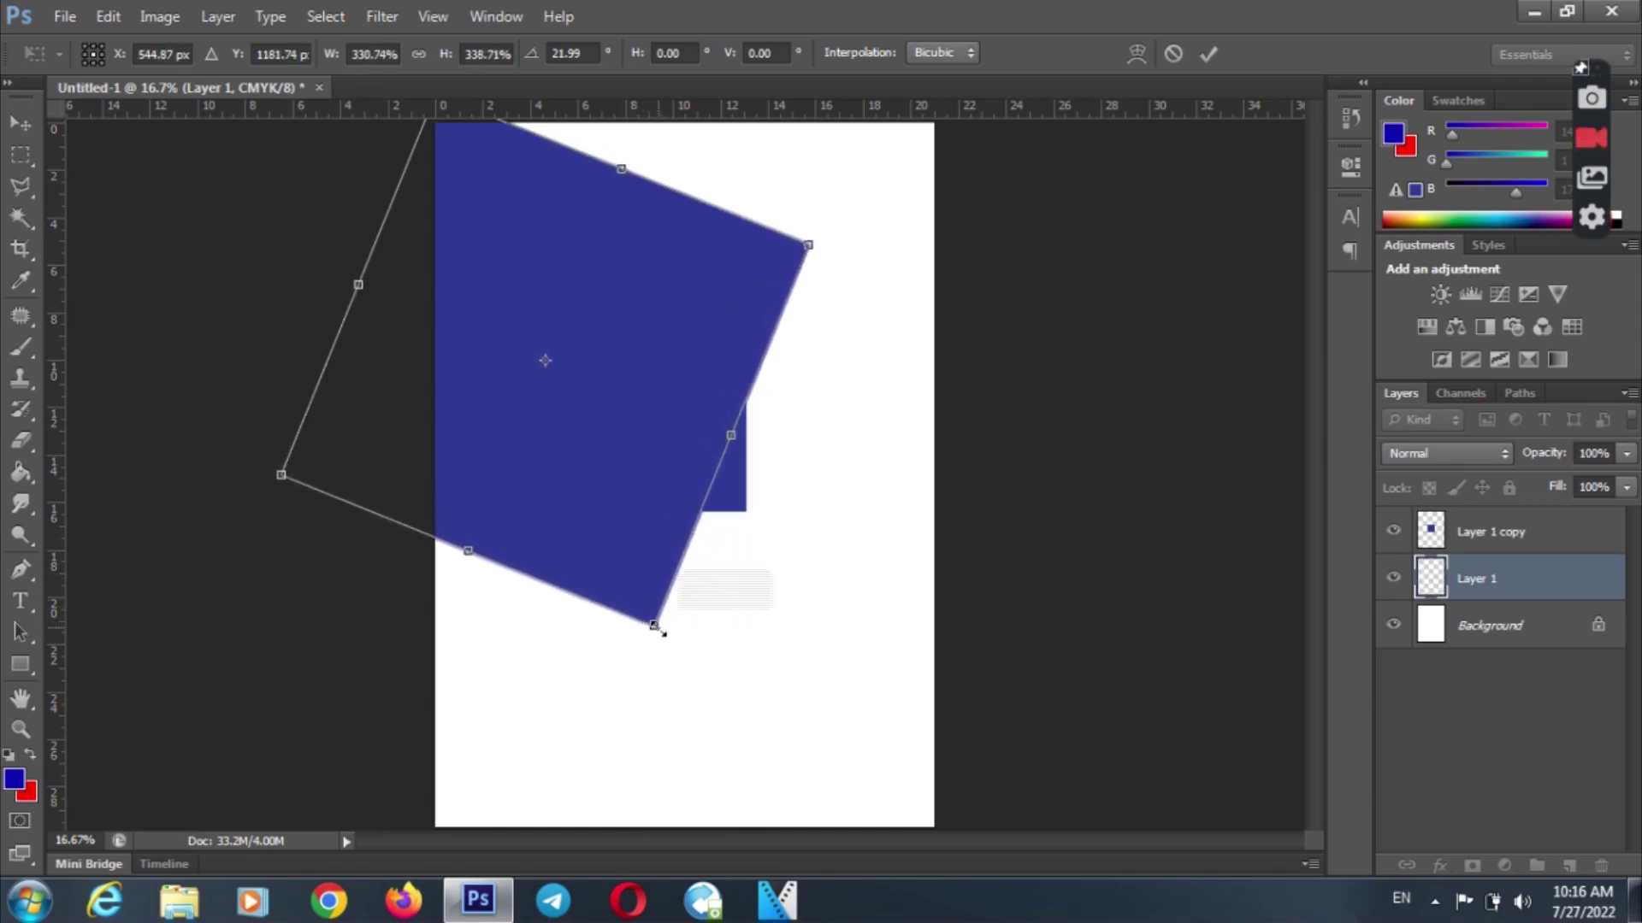
left_click_drag(659, 385, 764, 337)
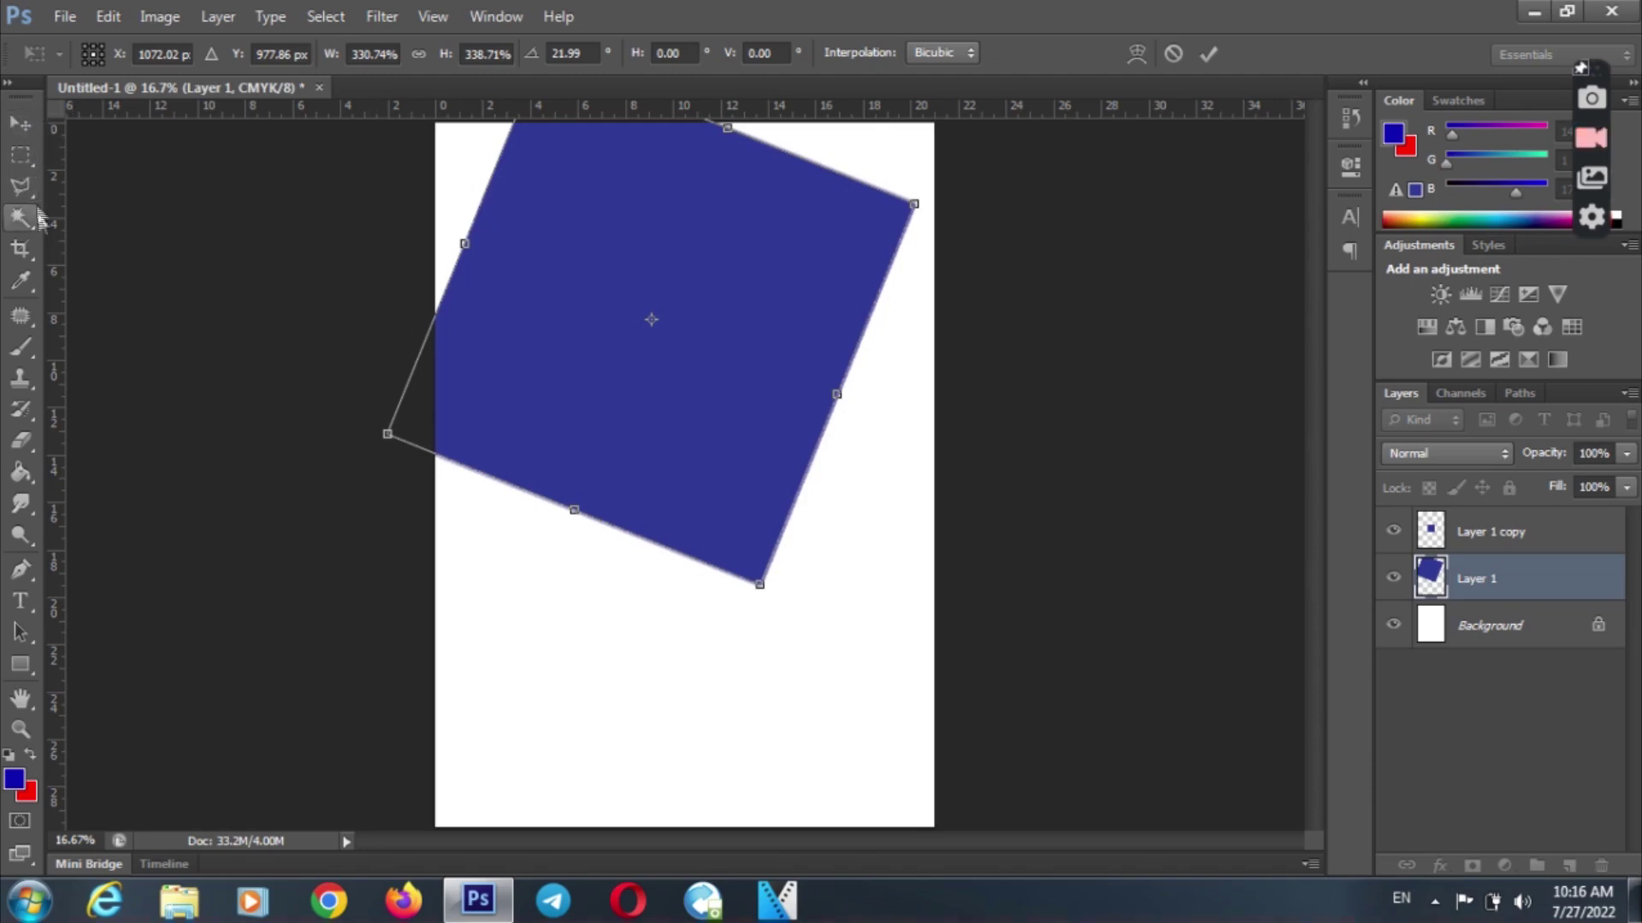
left_click(26, 137)
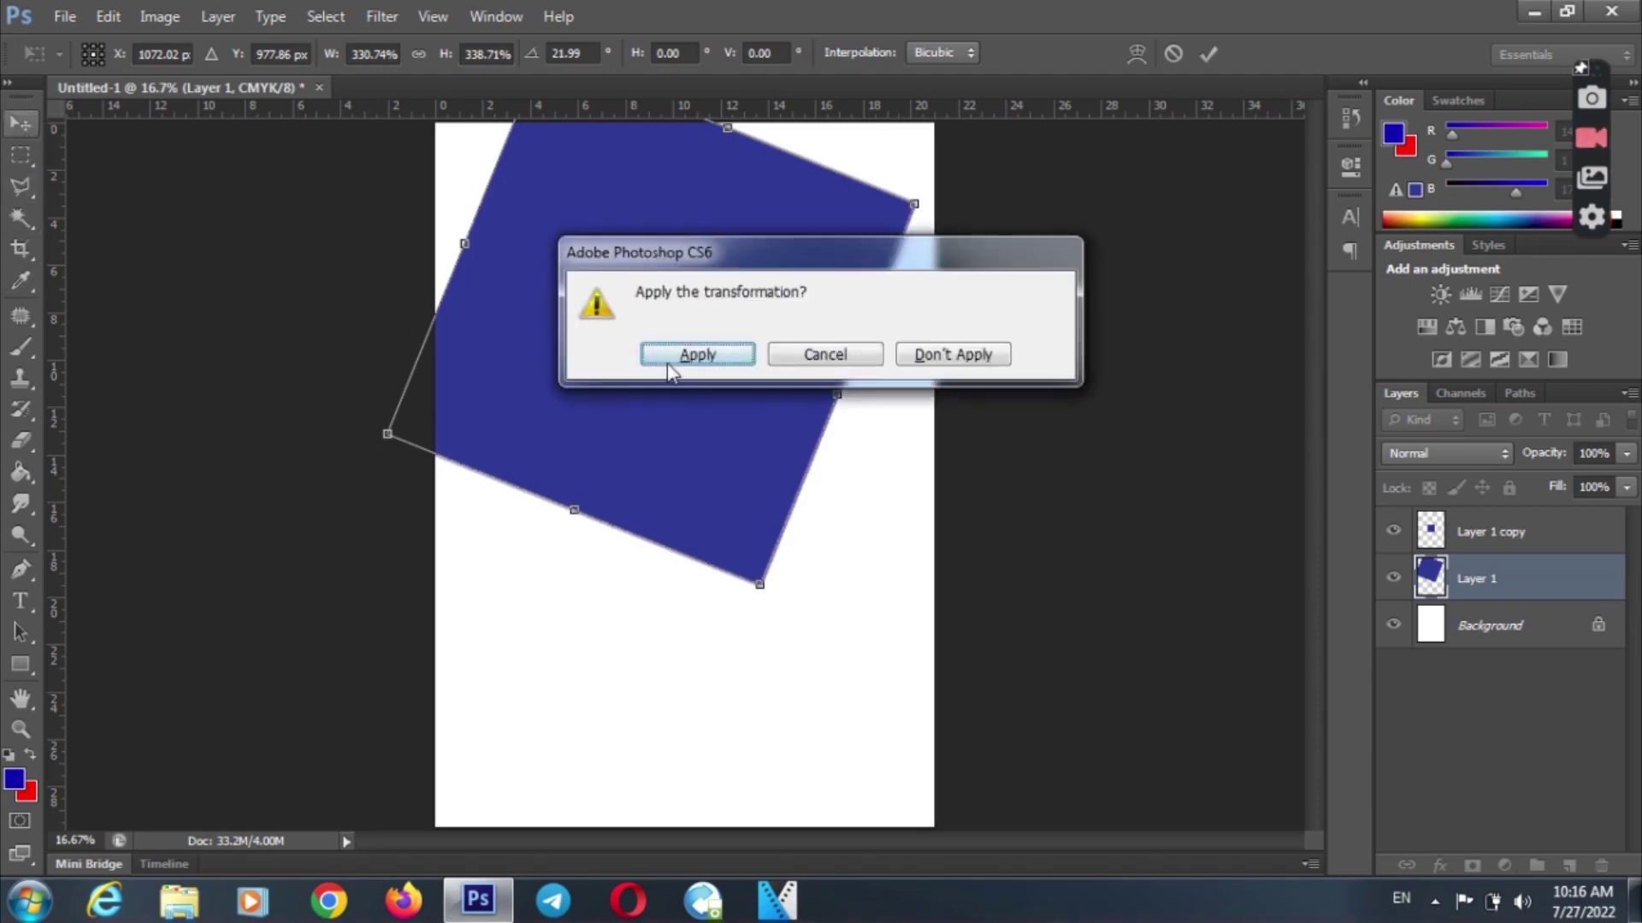
left_click(696, 354)
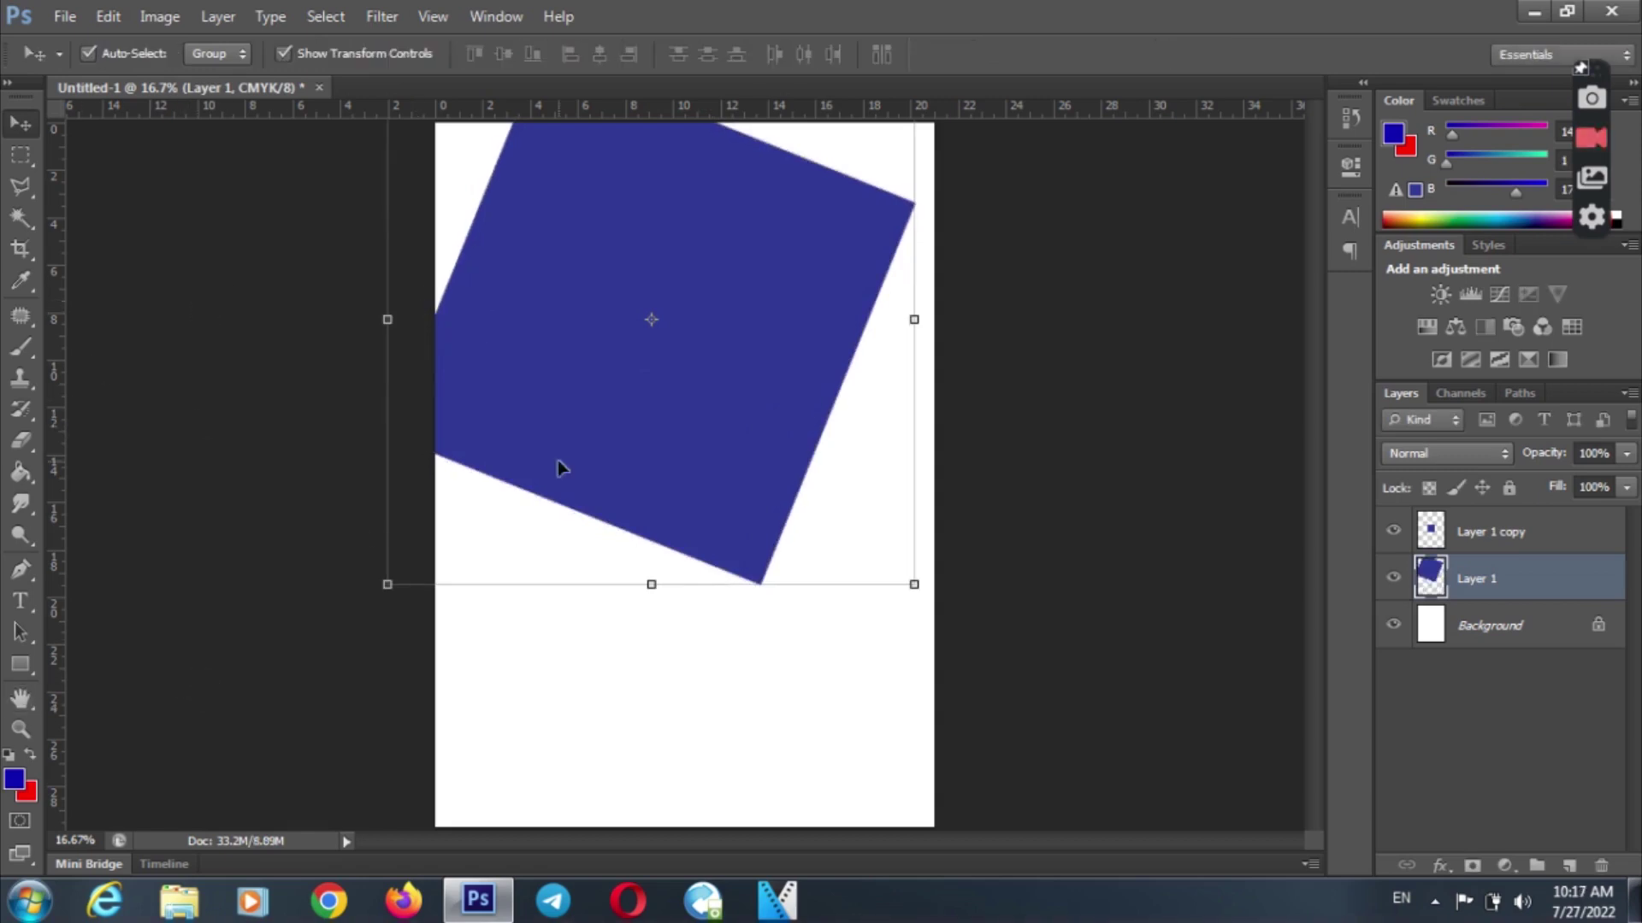
- Reduce the opacity of Layer 1 to 25%
left_click(1627, 455)
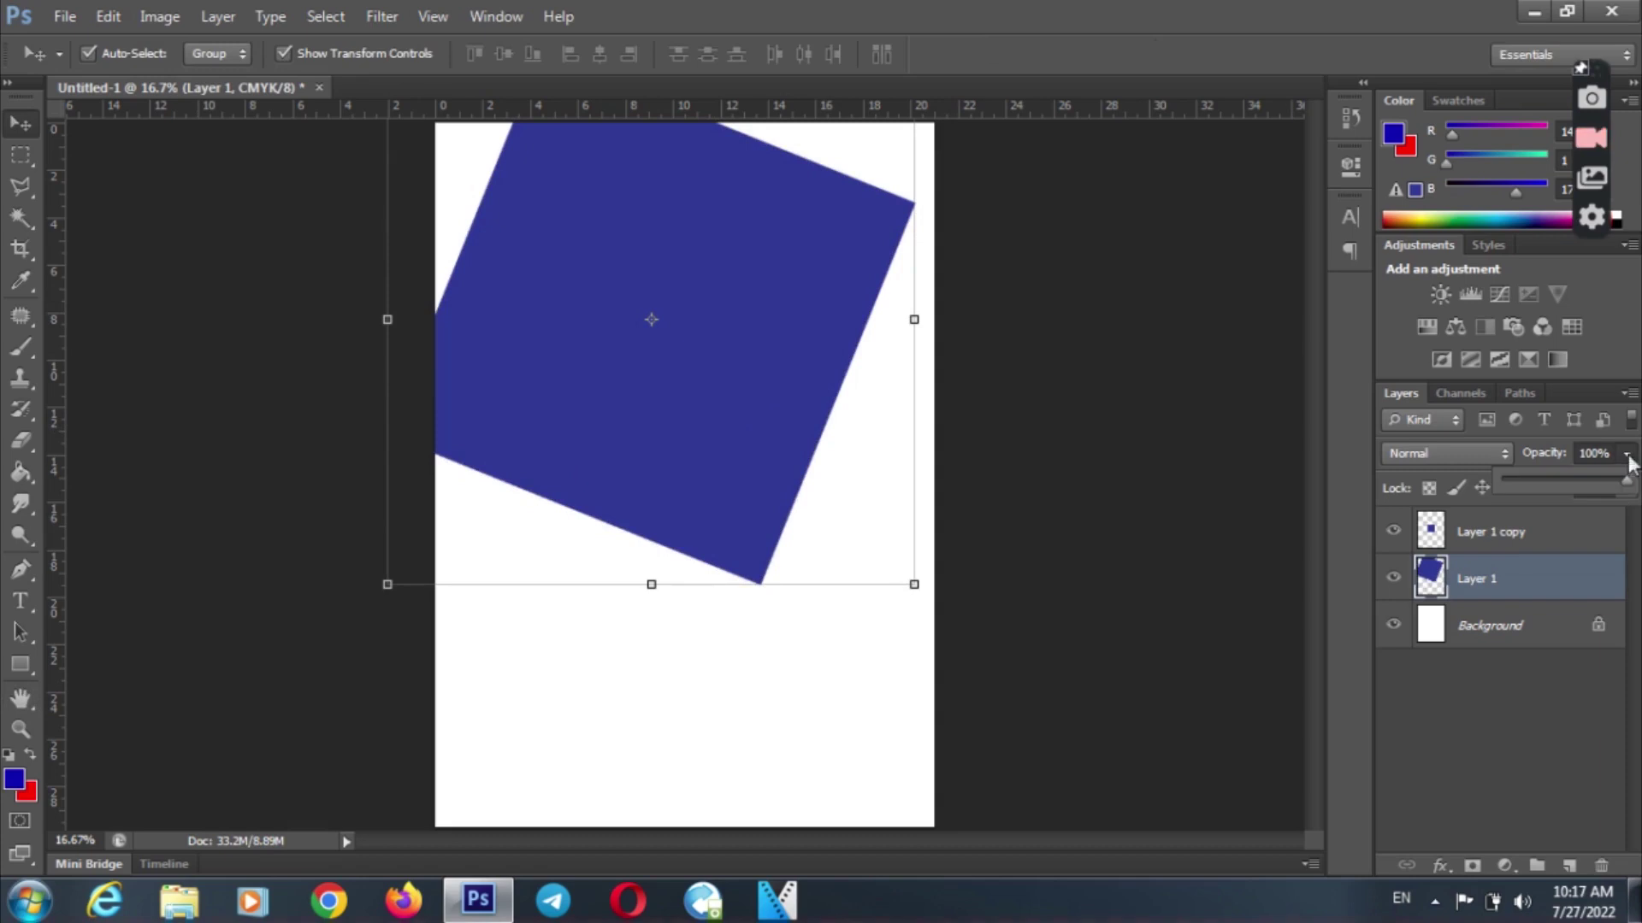
left_click_drag(1630, 484, 1571, 486)
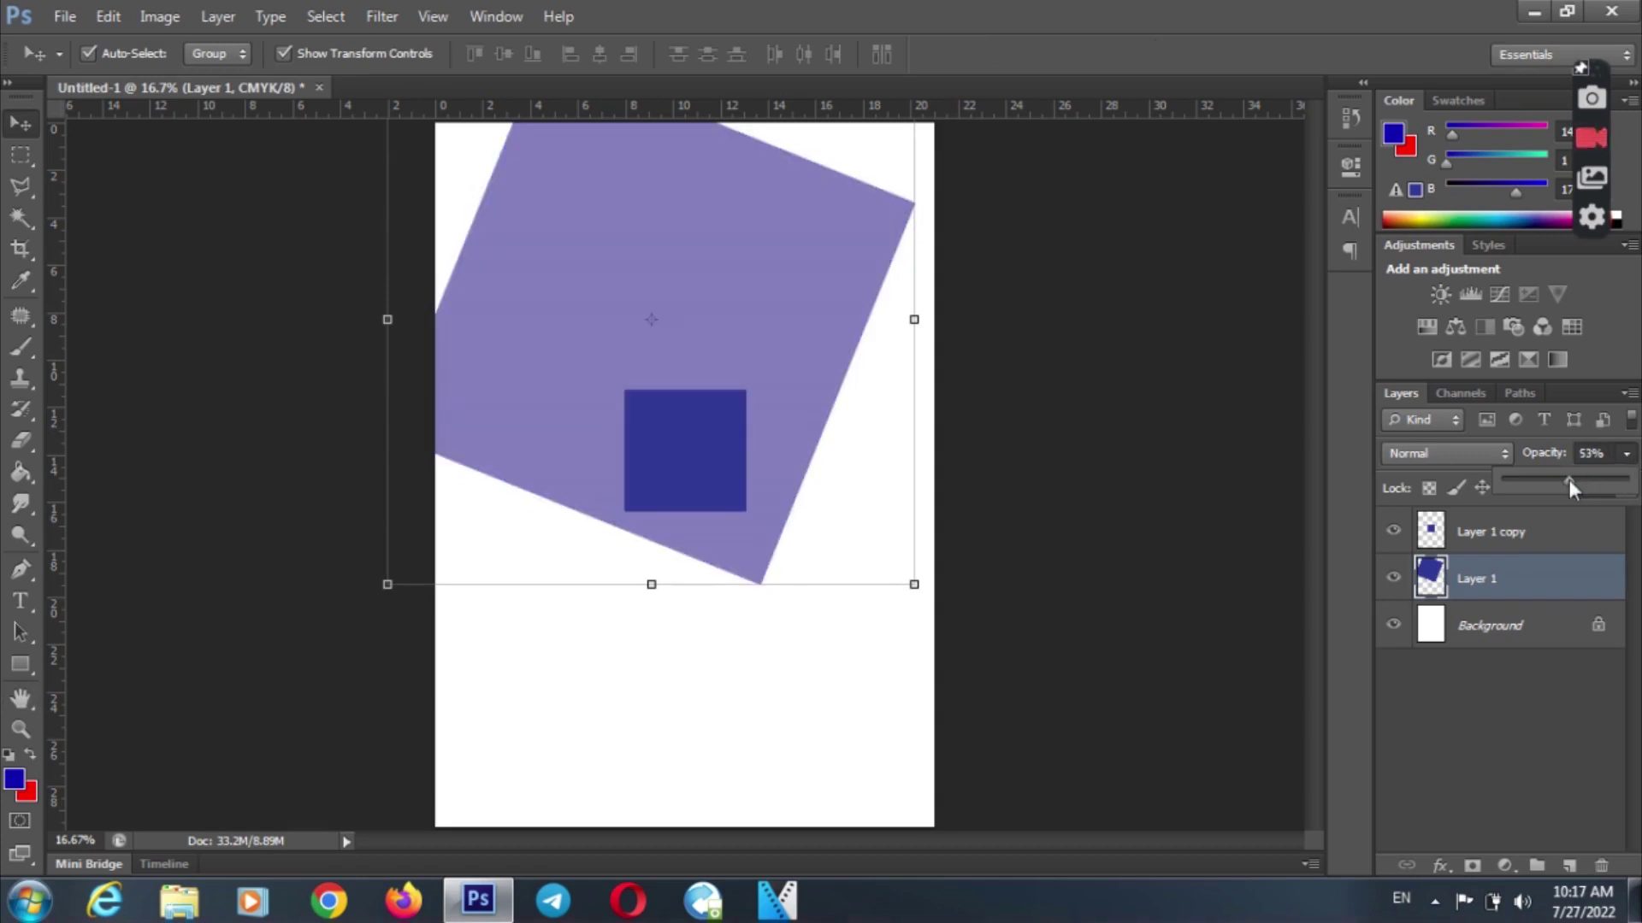
left_click_drag(1549, 480, 1536, 480)
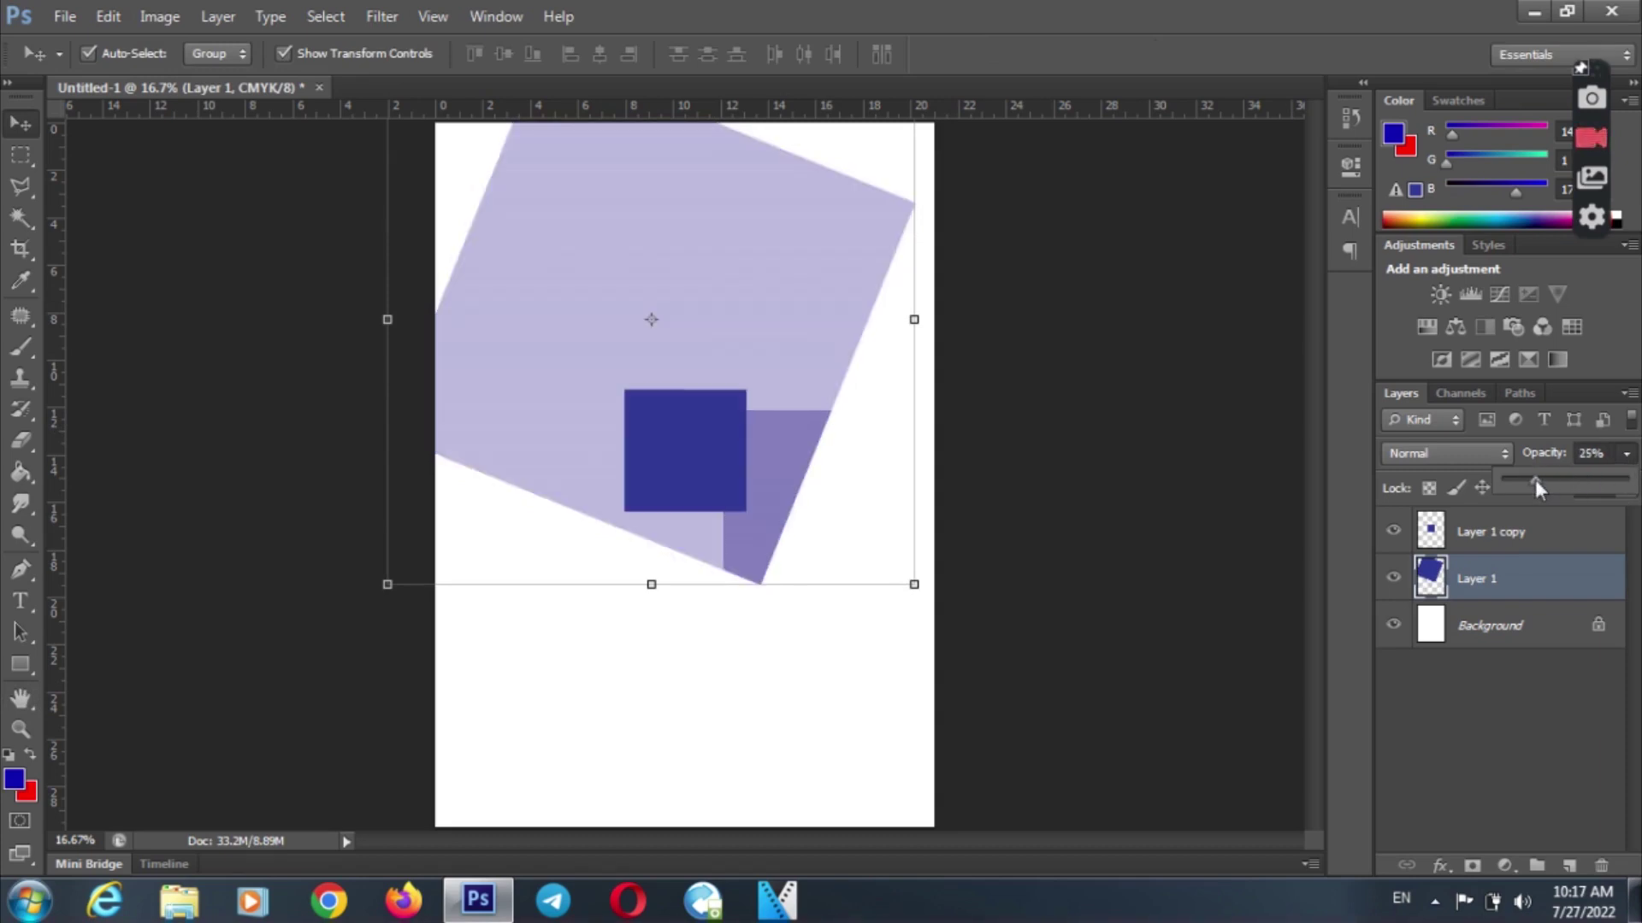
- Add a Gradient Overlay effect to Layer 1 through its layer style, leaving Color Overlay off
left_click(1549, 588)
double_click(1551, 587)
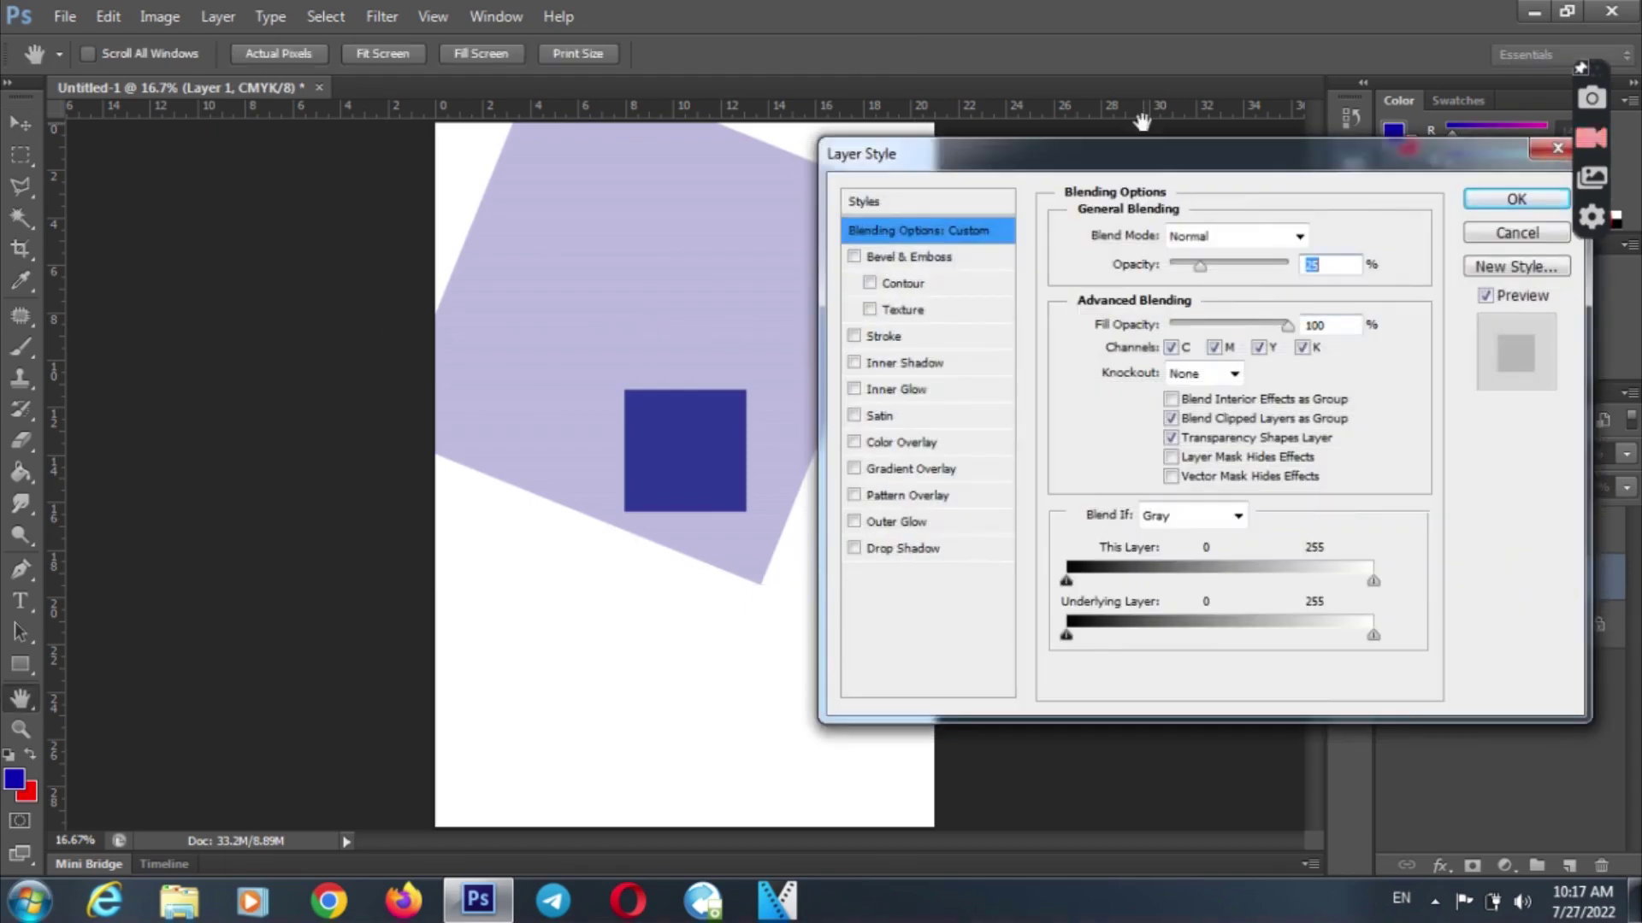
left_click_drag(1154, 163, 1303, 174)
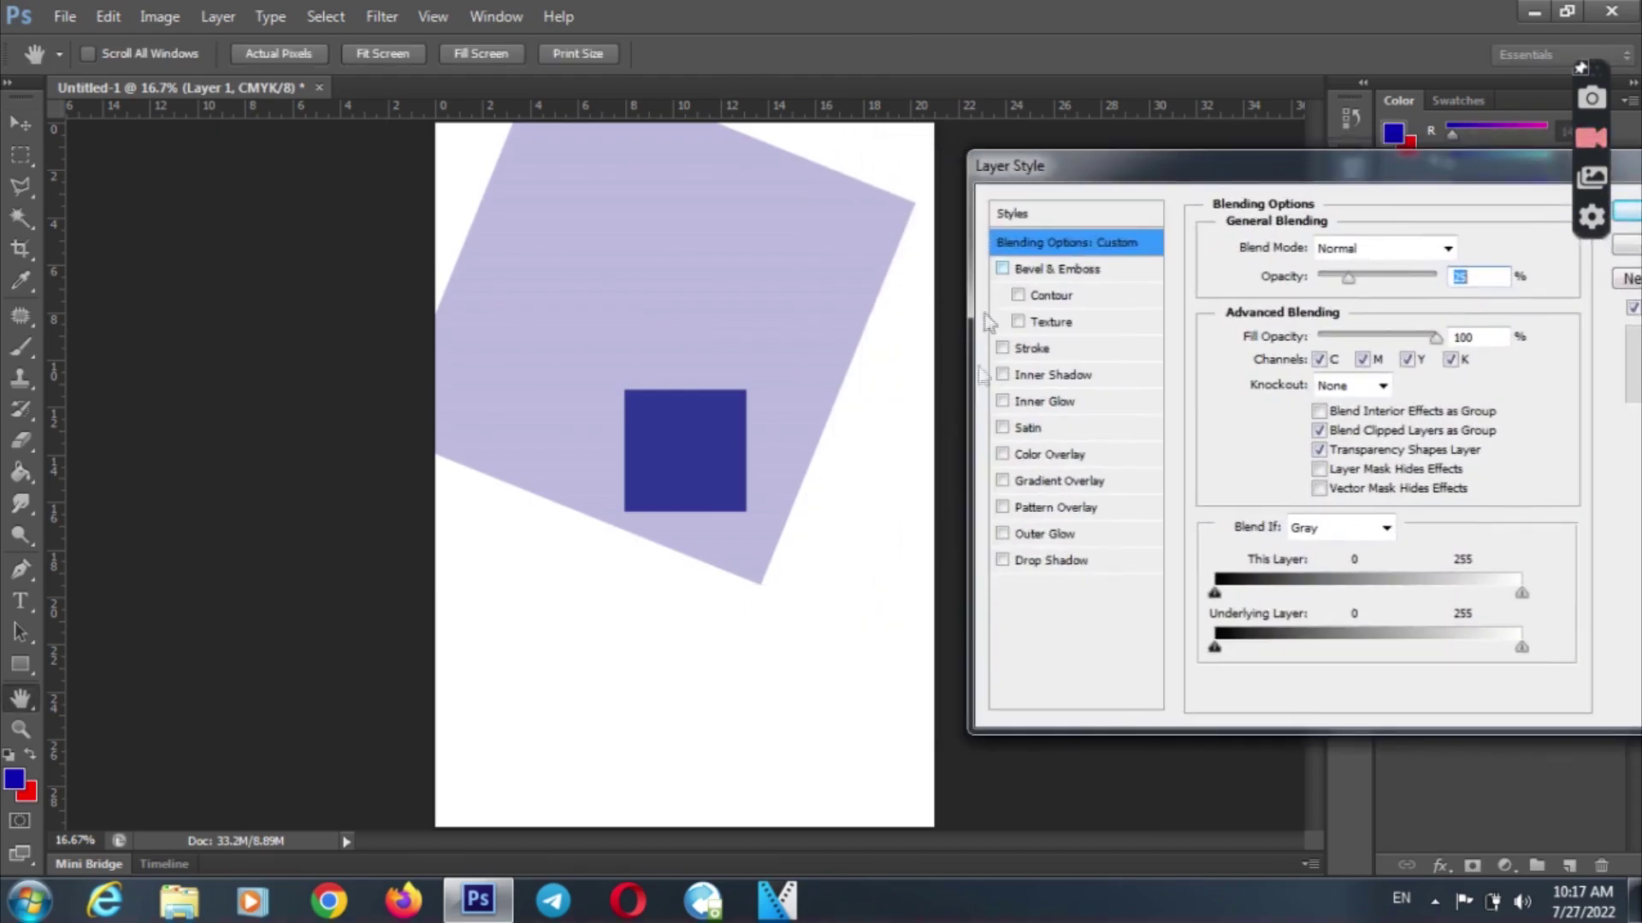
left_click(1002, 455)
left_click(1002, 455)
left_click(1002, 481)
left_click(1032, 484)
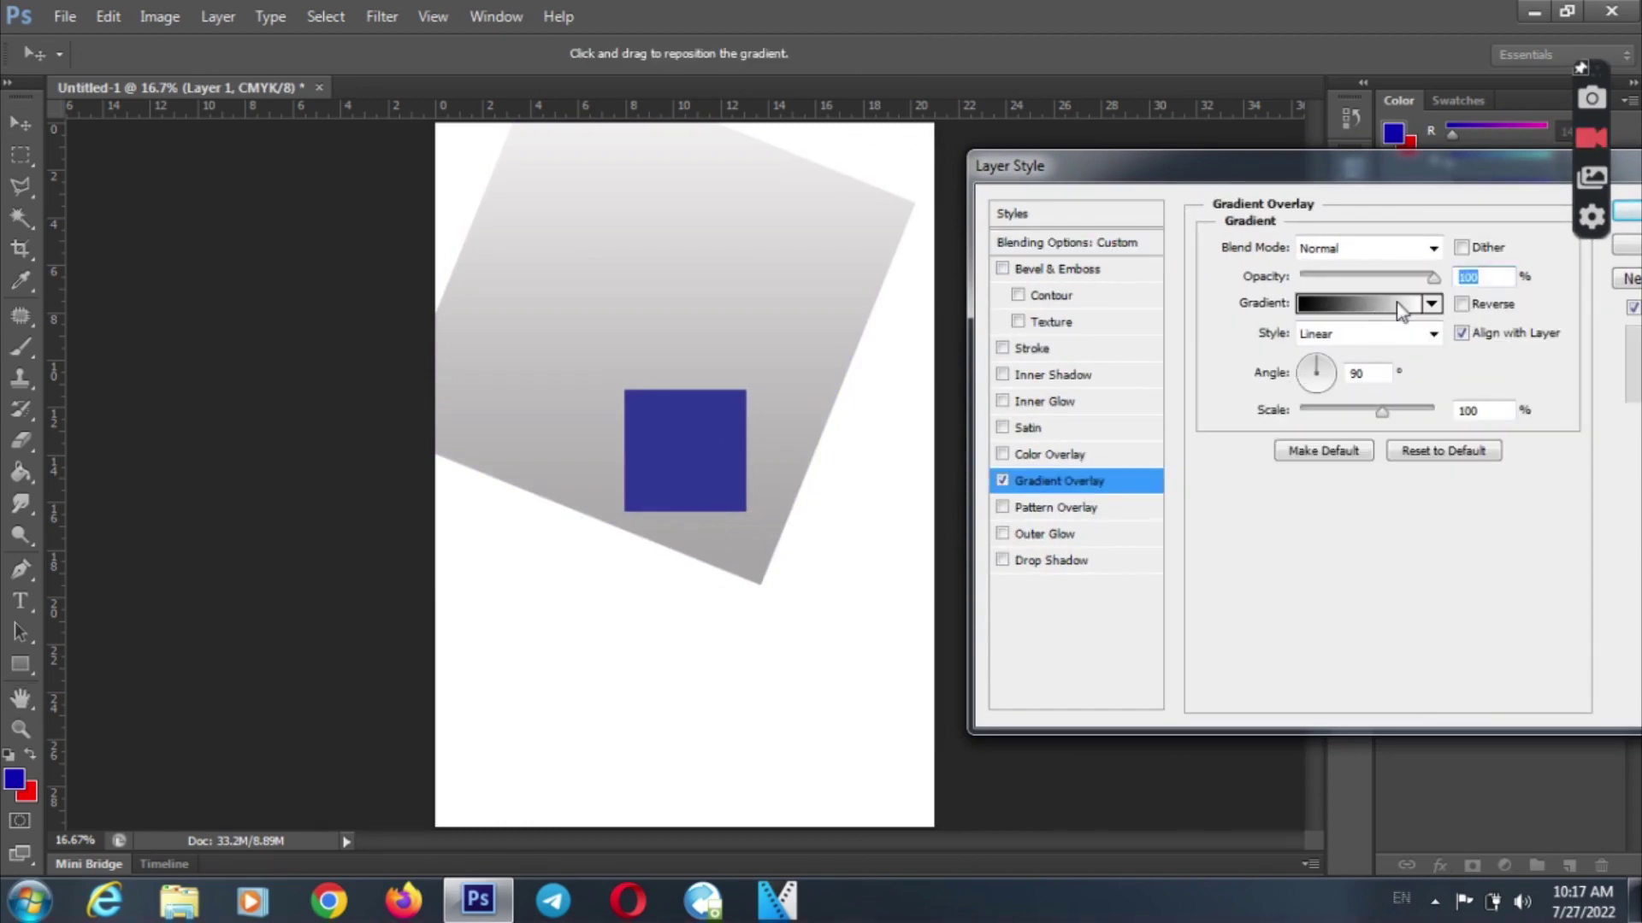
- Choose the Foreground to Transparent preset as the overlay's gradient
left_click(1399, 310)
left_click(984, 186)
left_click(953, 175)
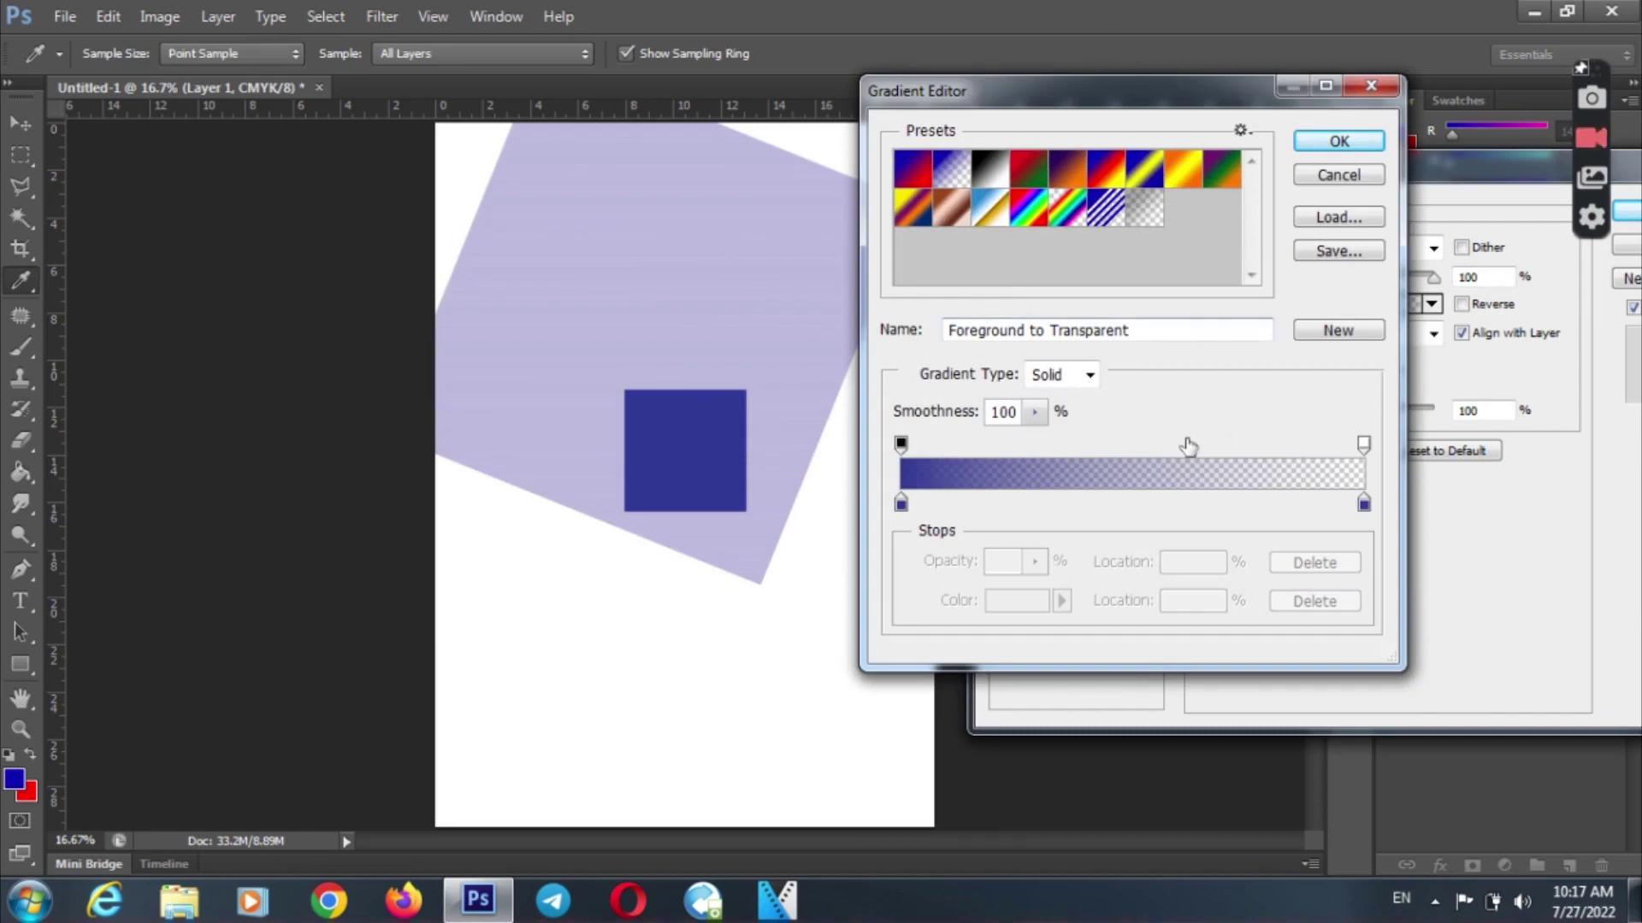
- Set the gradient's starting color stop, at location 0%, to magenta ff00fc
left_click(903, 505)
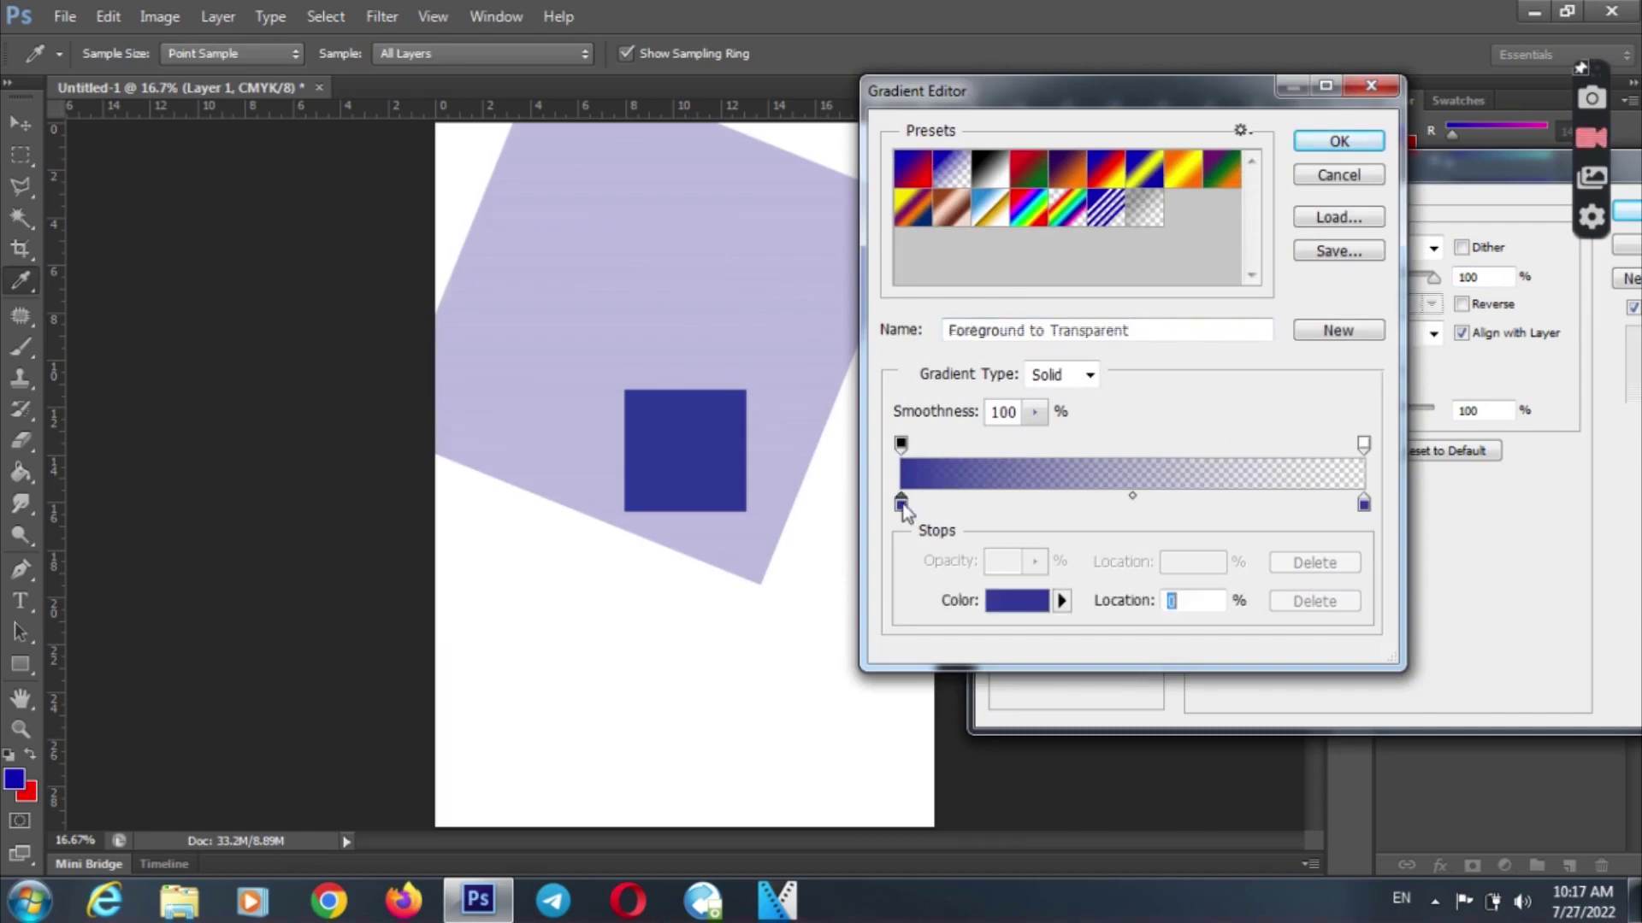
left_click(1018, 601)
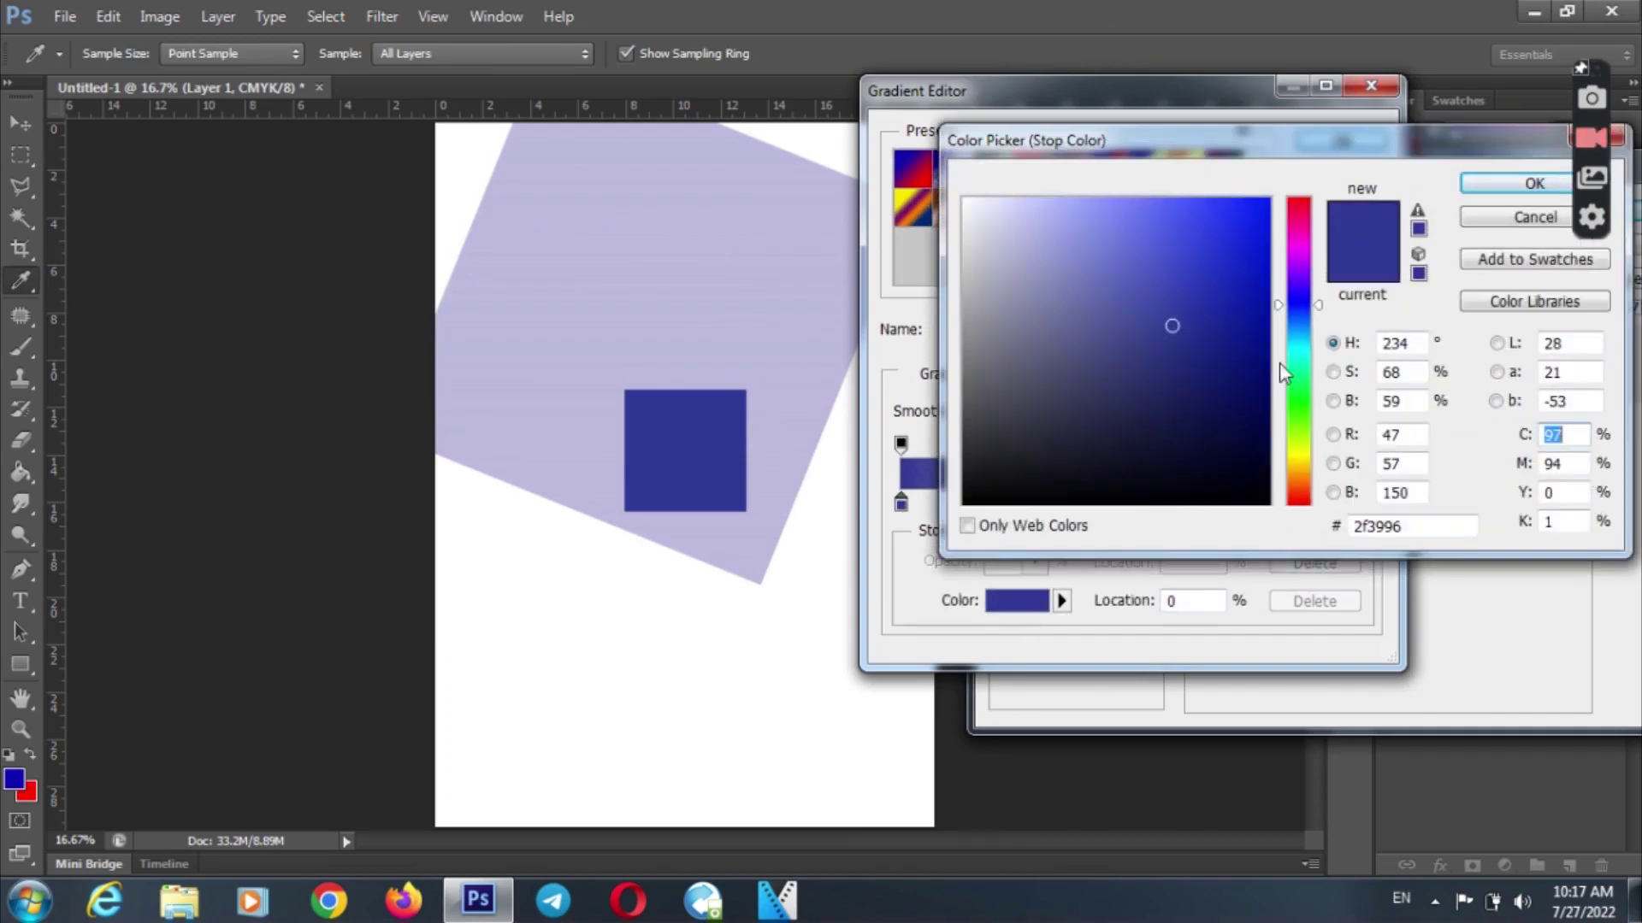
left_click(1305, 250)
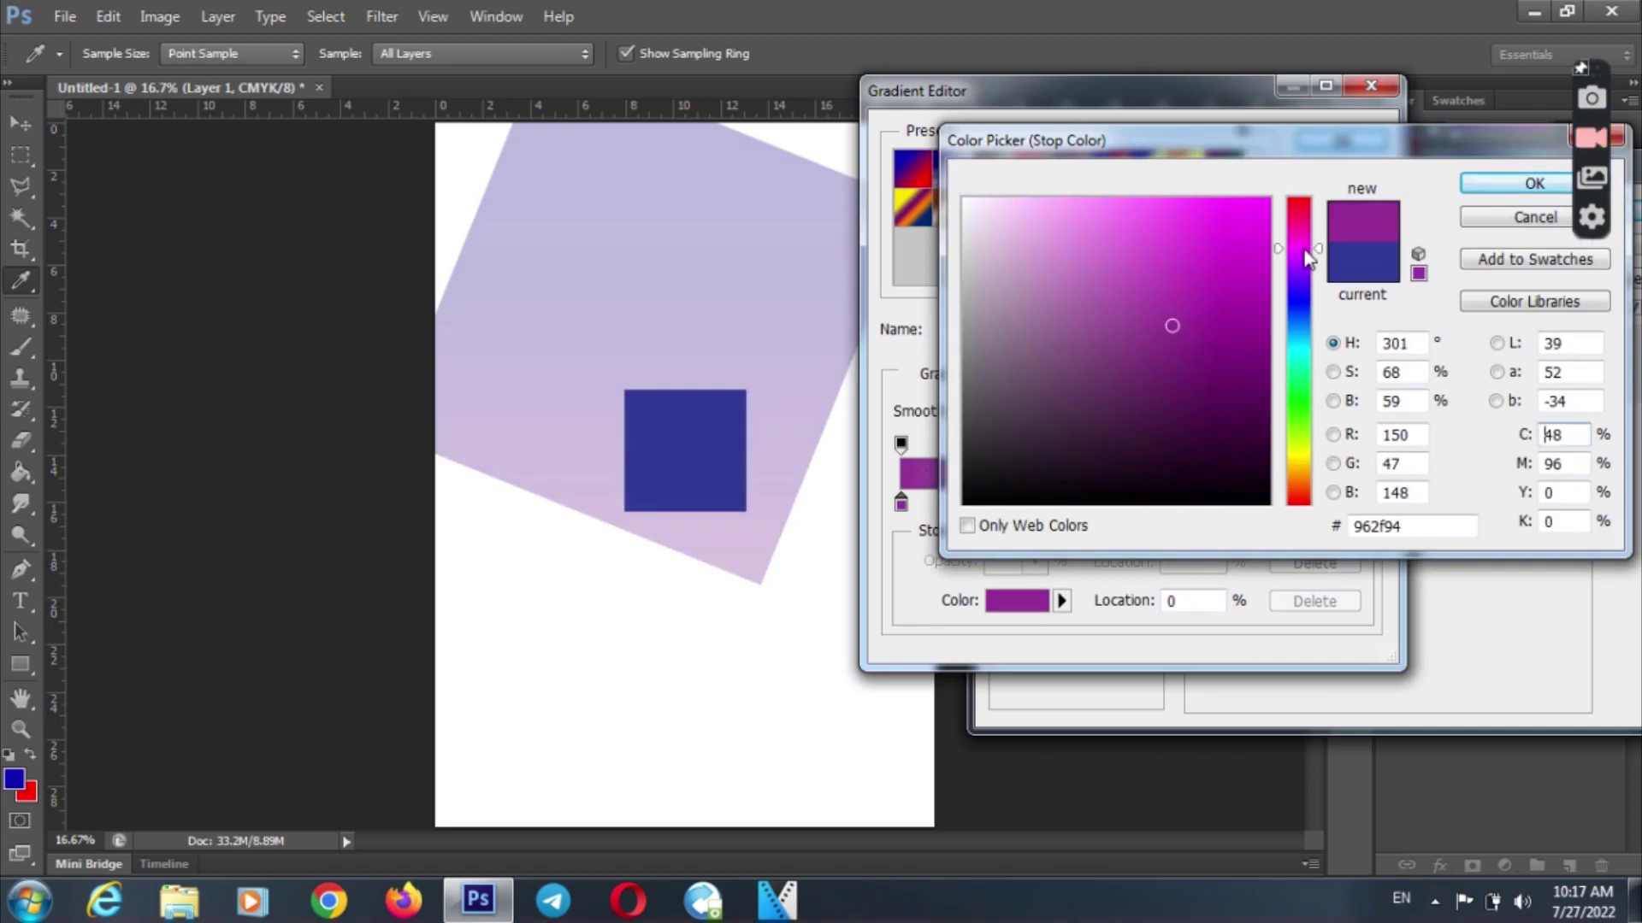
left_click_drag(1268, 212, 1278, 198)
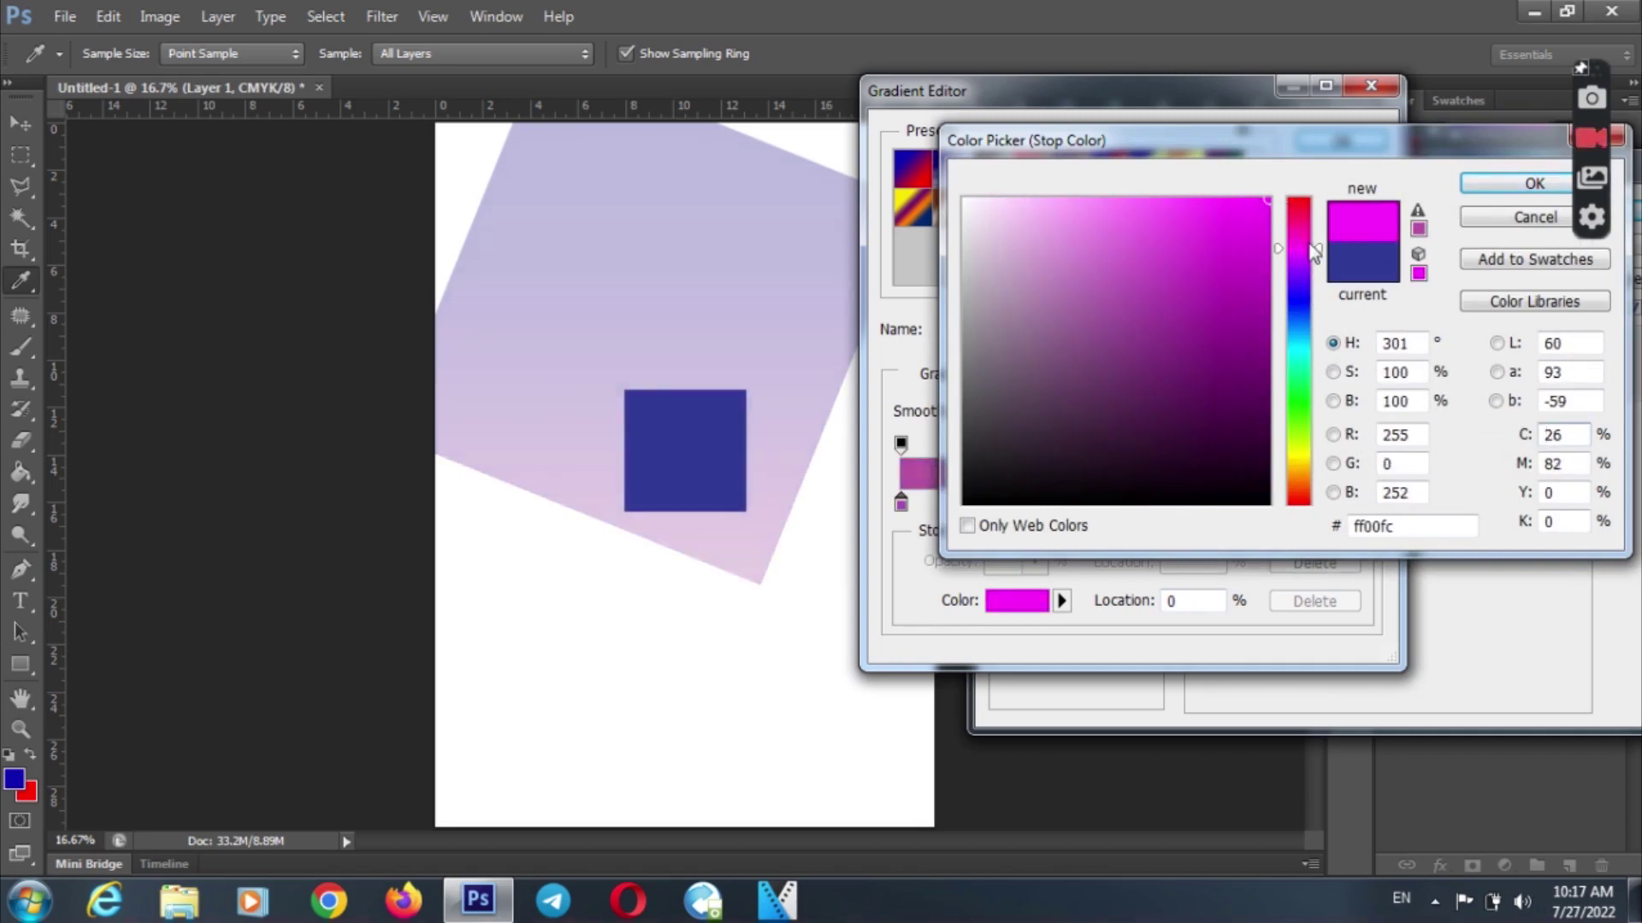
left_click(1535, 183)
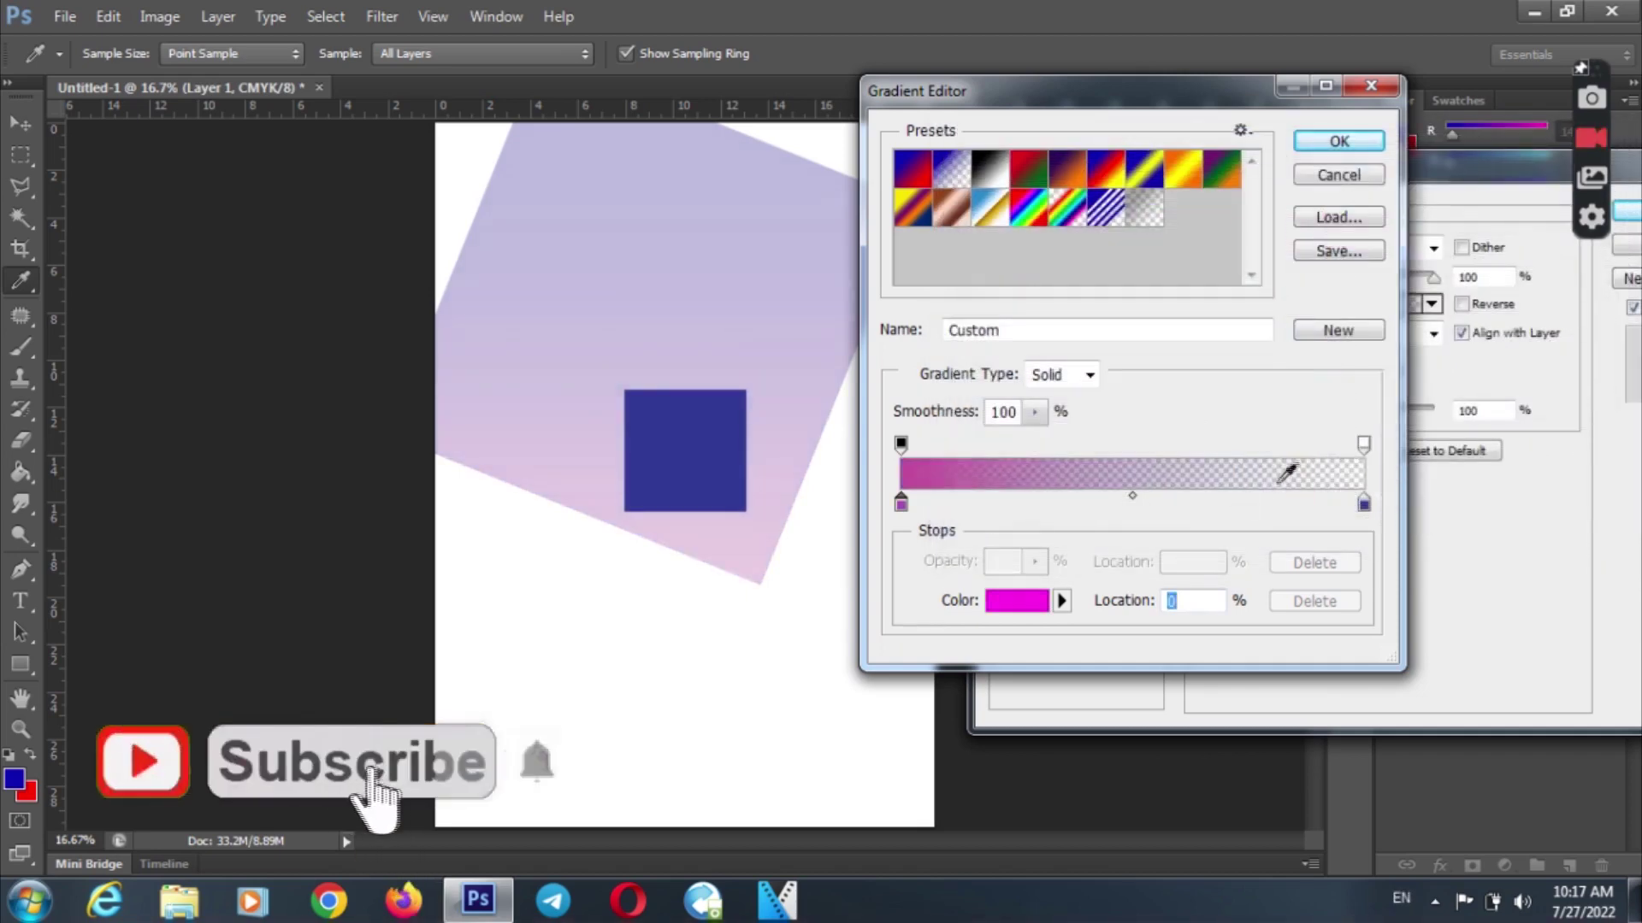
- Set the gradient's ending color stop, at location 100%, to the starting stop's magenta and apply the overlay to Layer 1
left_click(955, 504)
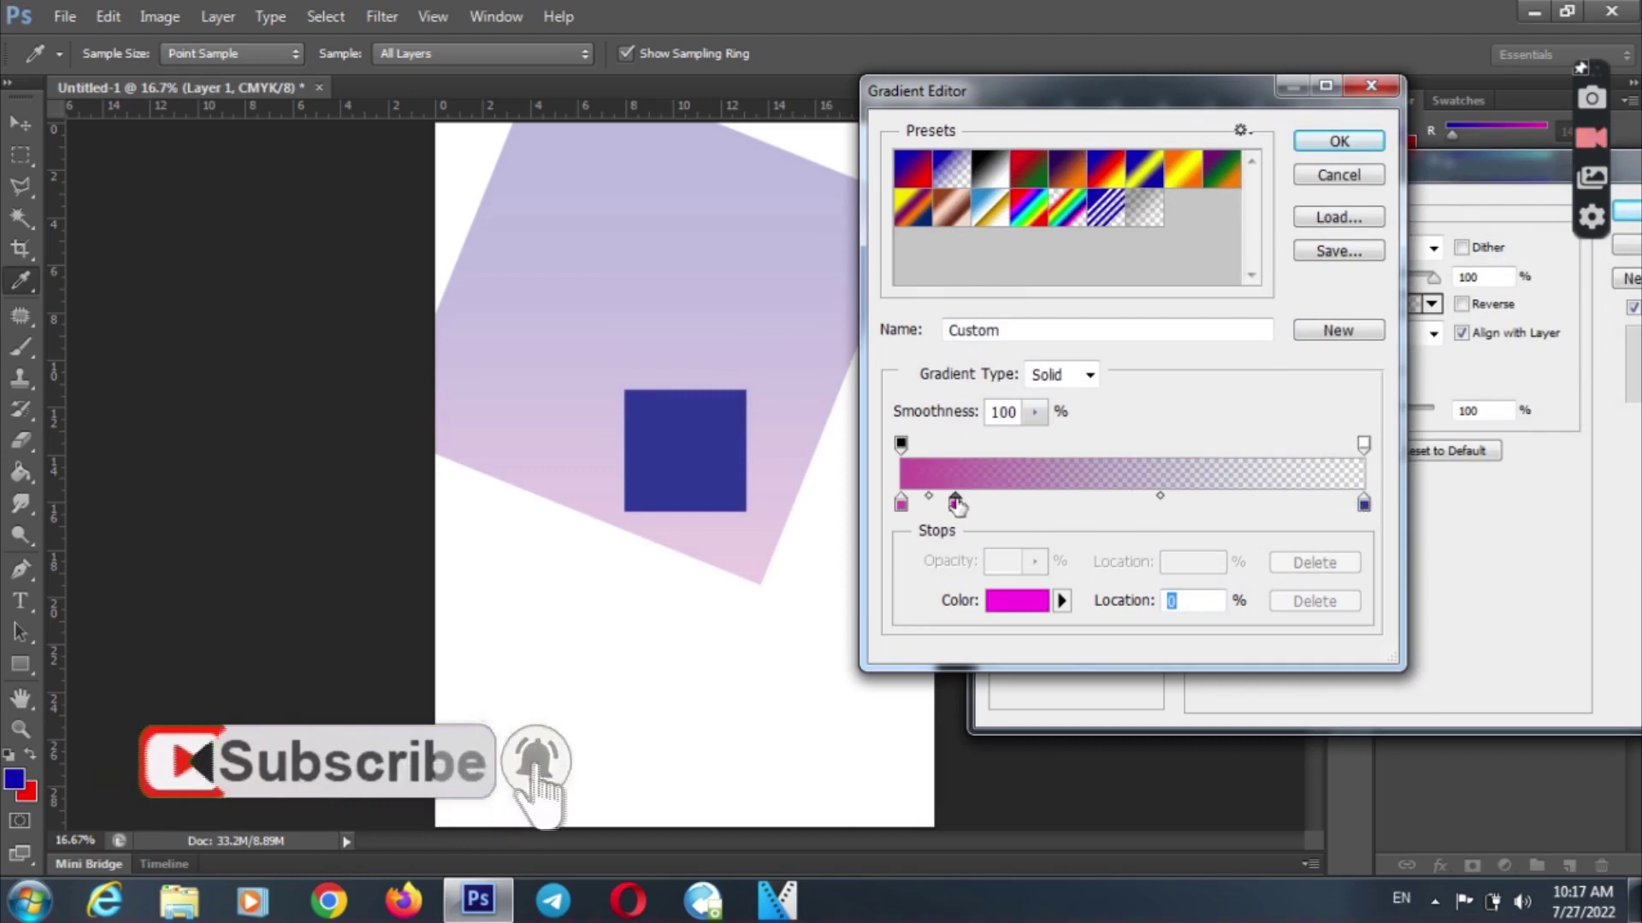
left_click_drag(955, 504, 1371, 505)
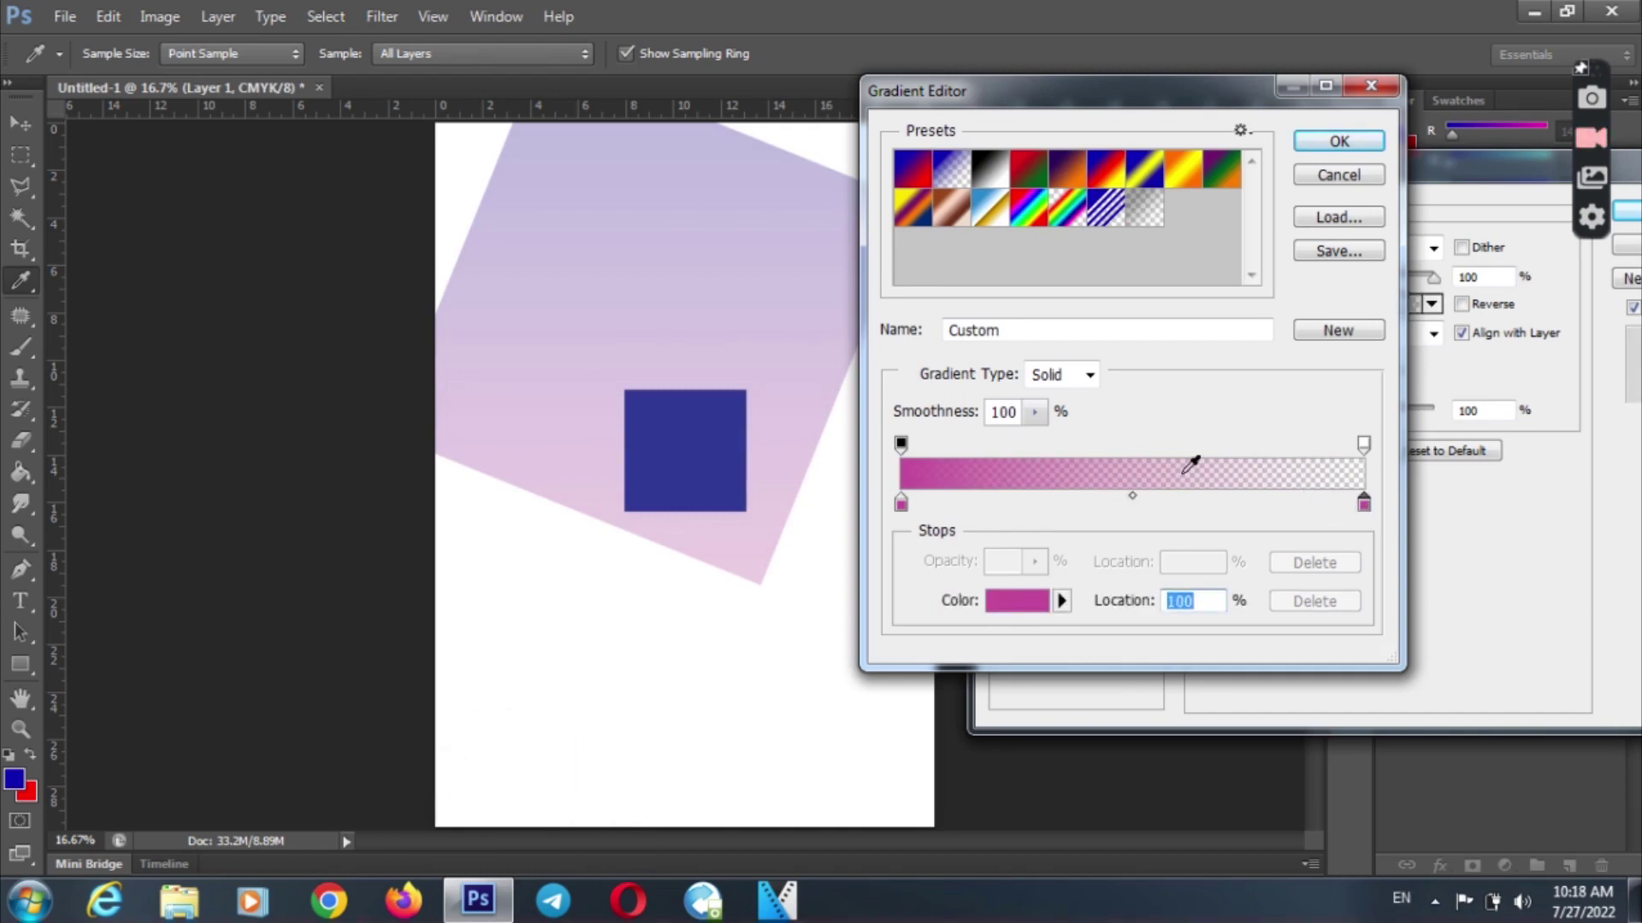
left_click(1334, 140)
left_click_drag(1374, 176, 1224, 451)
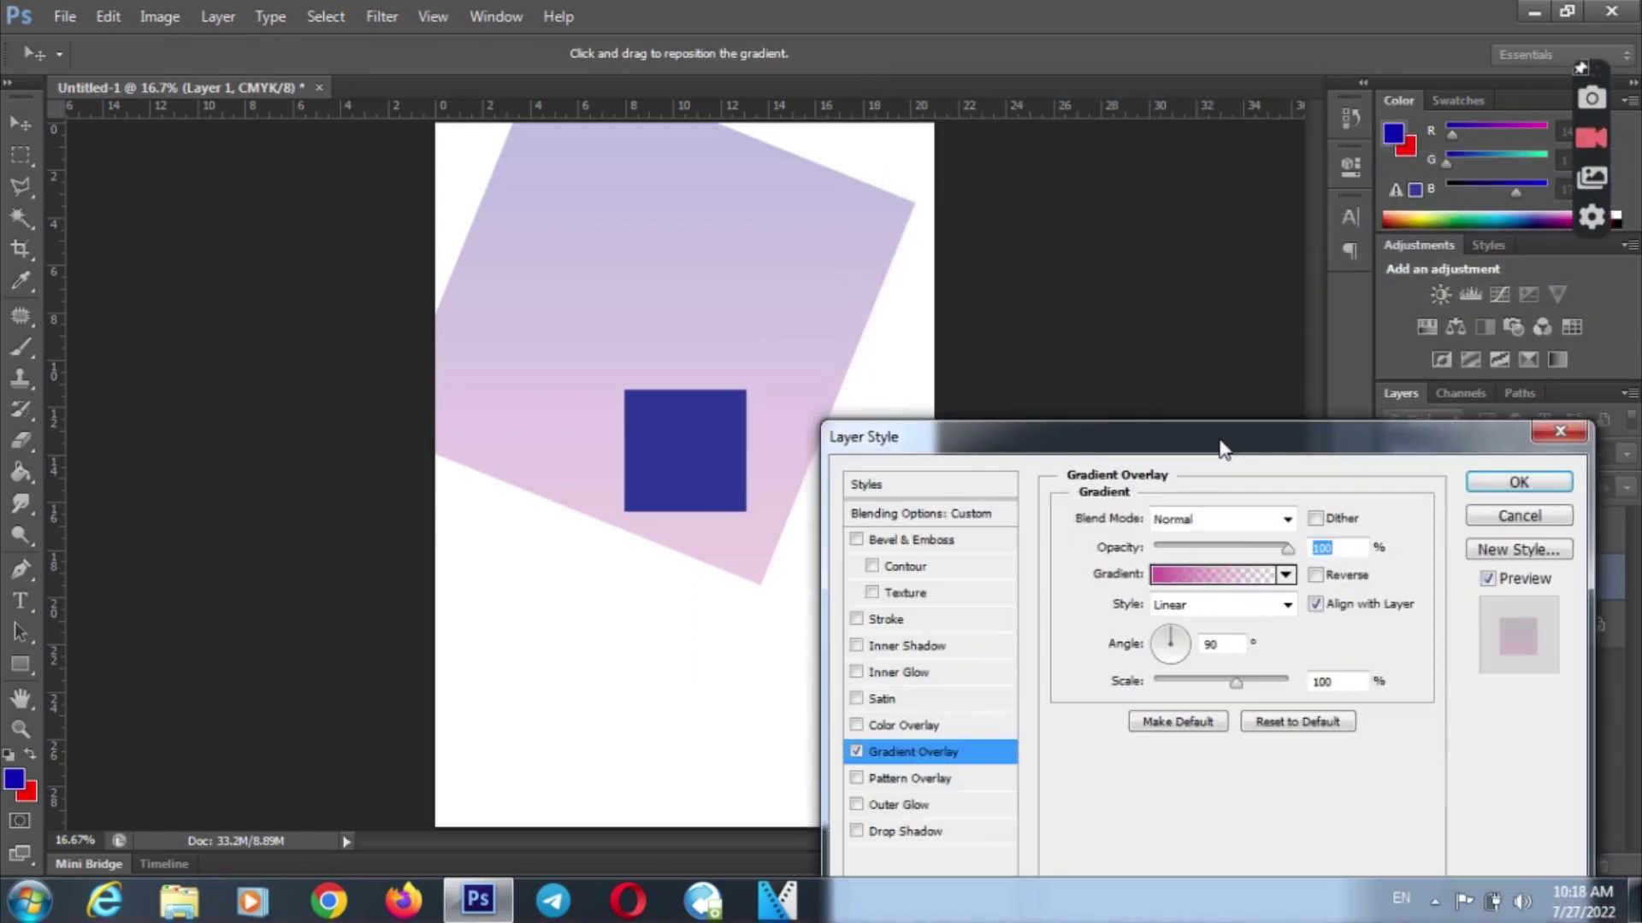
left_click(1503, 485)
- Set Layer 1's fill to 0% and its opacity to 56%
left_click(1626, 489)
left_click_drag(1530, 518, 1489, 514)
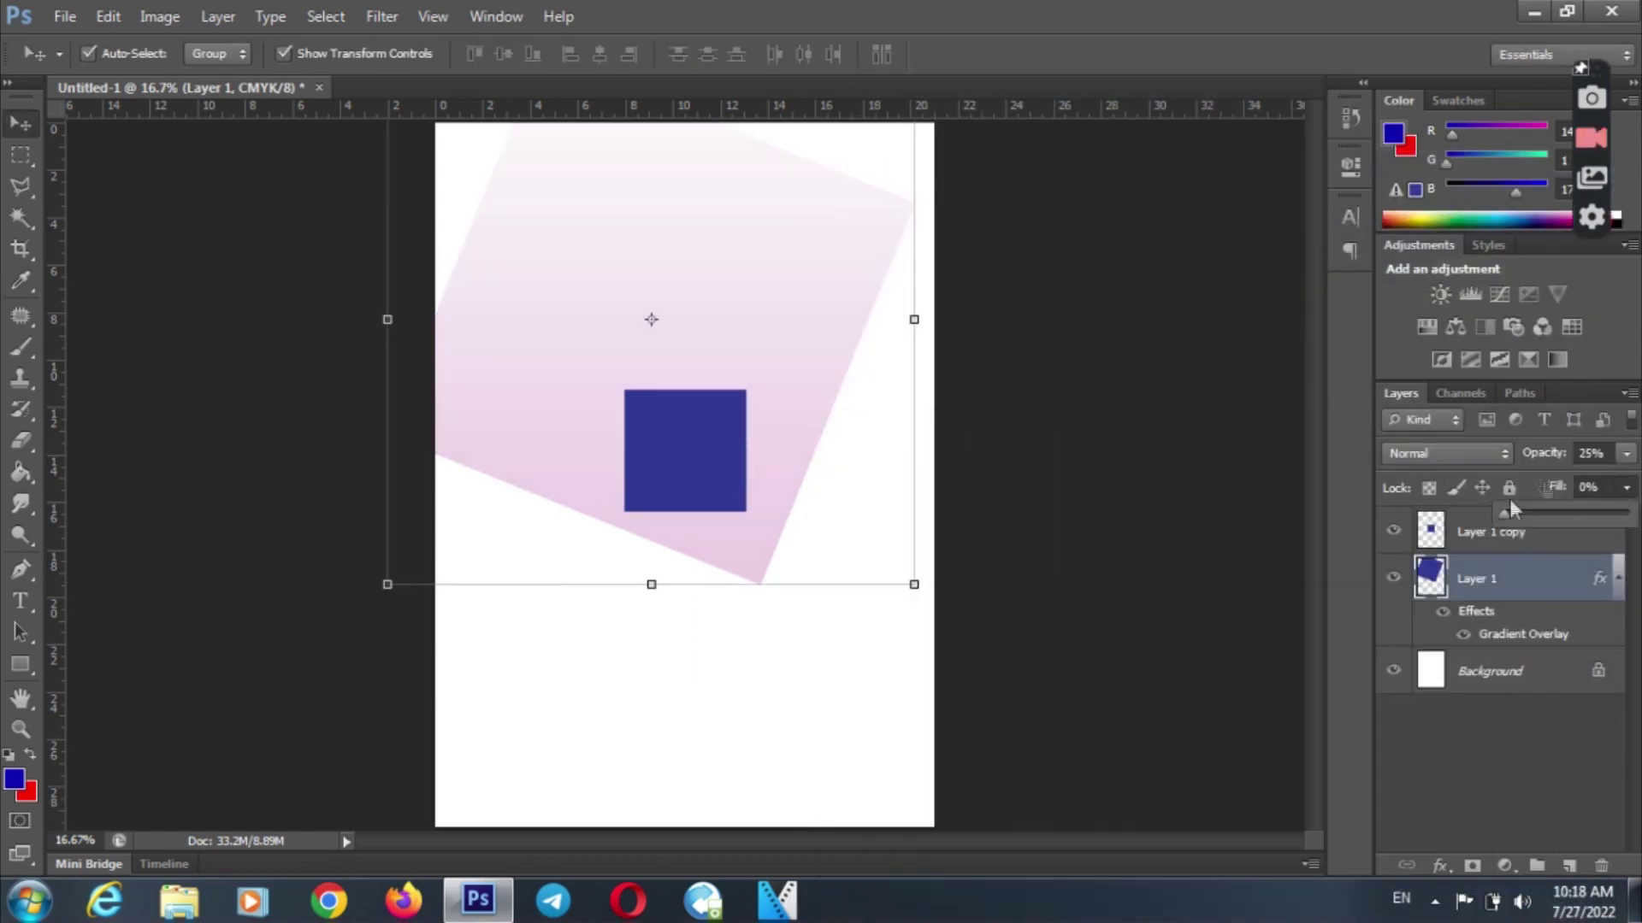
left_click(1628, 457)
mouse_move(1548, 486)
left_mouse_down()
mouse_move(1633, 486)
mouse_move(1578, 486)
left_mouse_up()
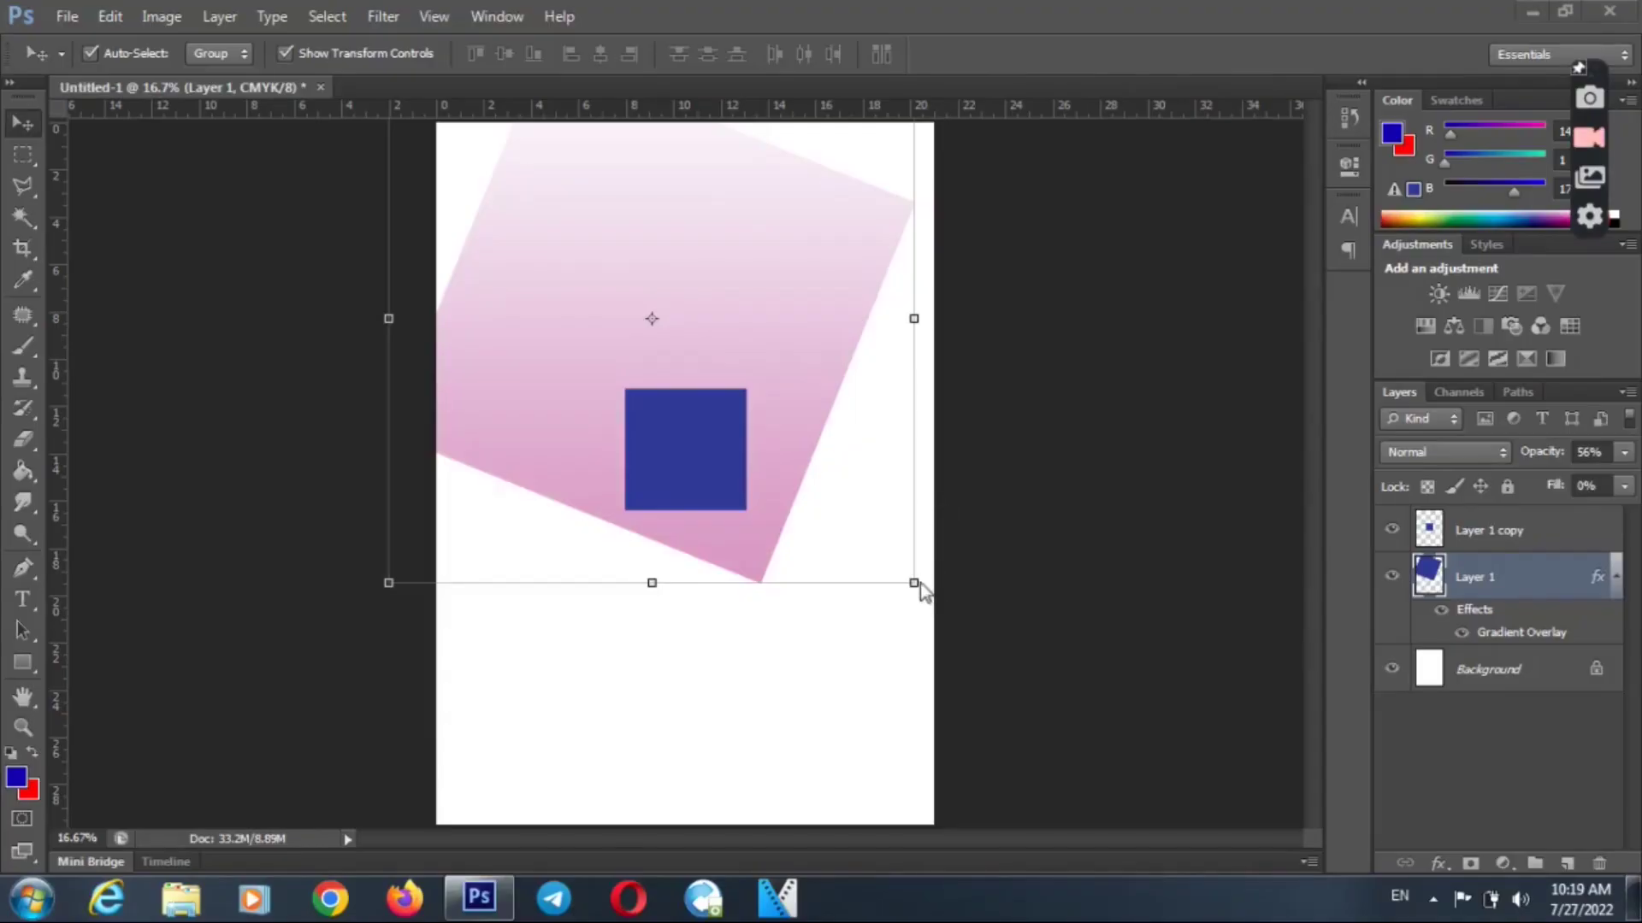
- Rotate the large gradient square to about -73°, apply the transformation, and shift it partly off the page's upper-left corner
left_click_drag(941, 596, 910, 184)
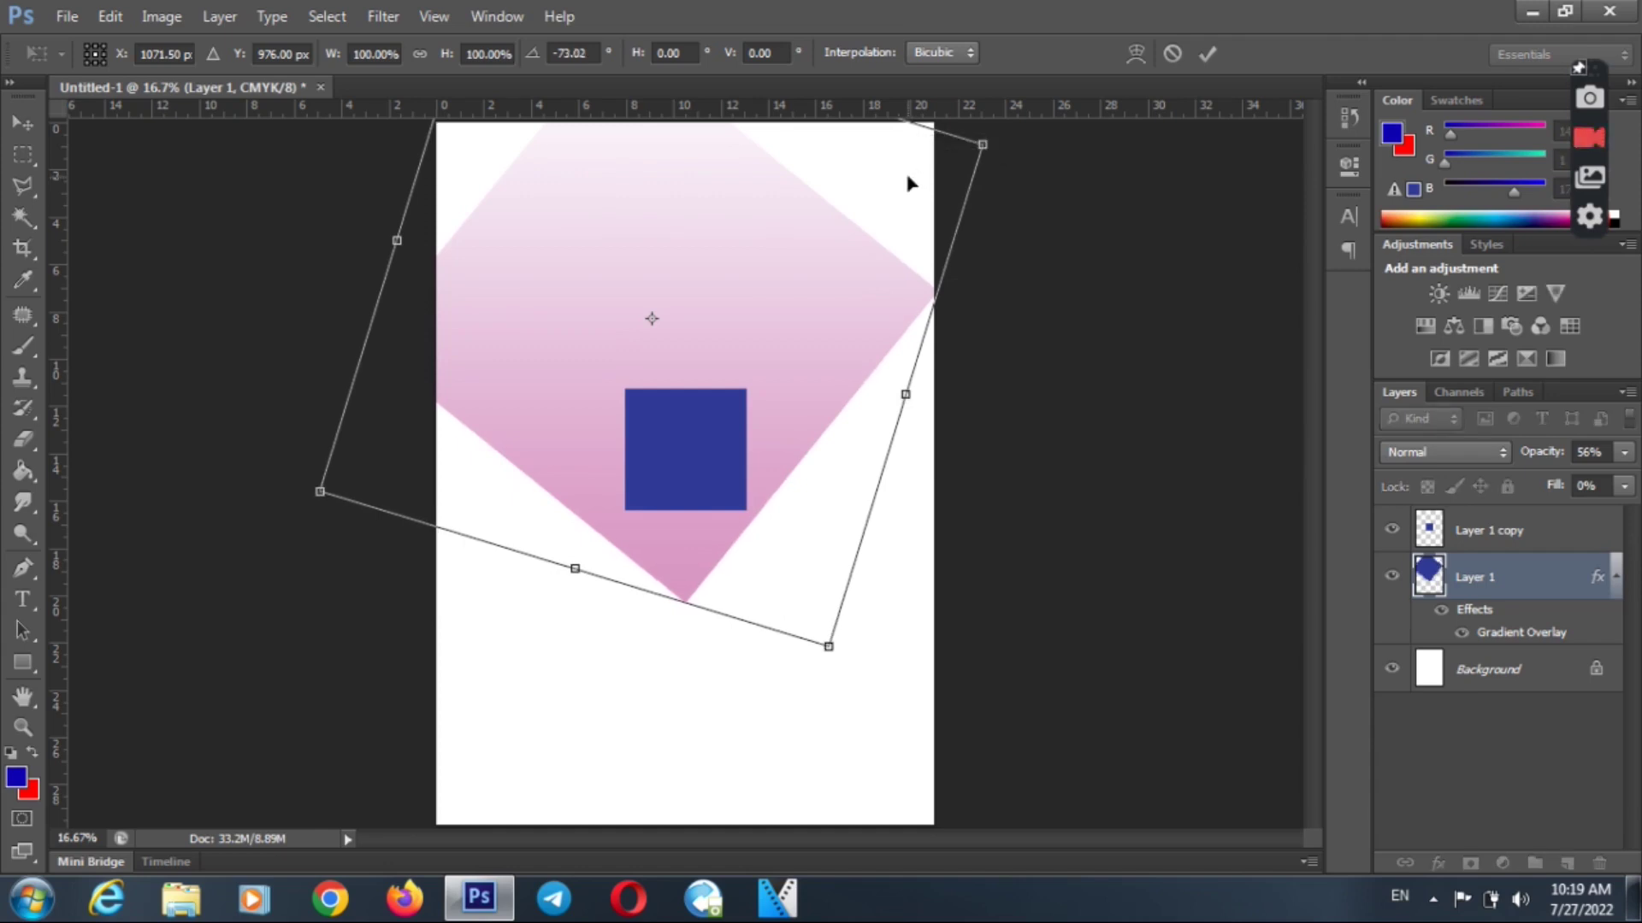
left_click(22, 123)
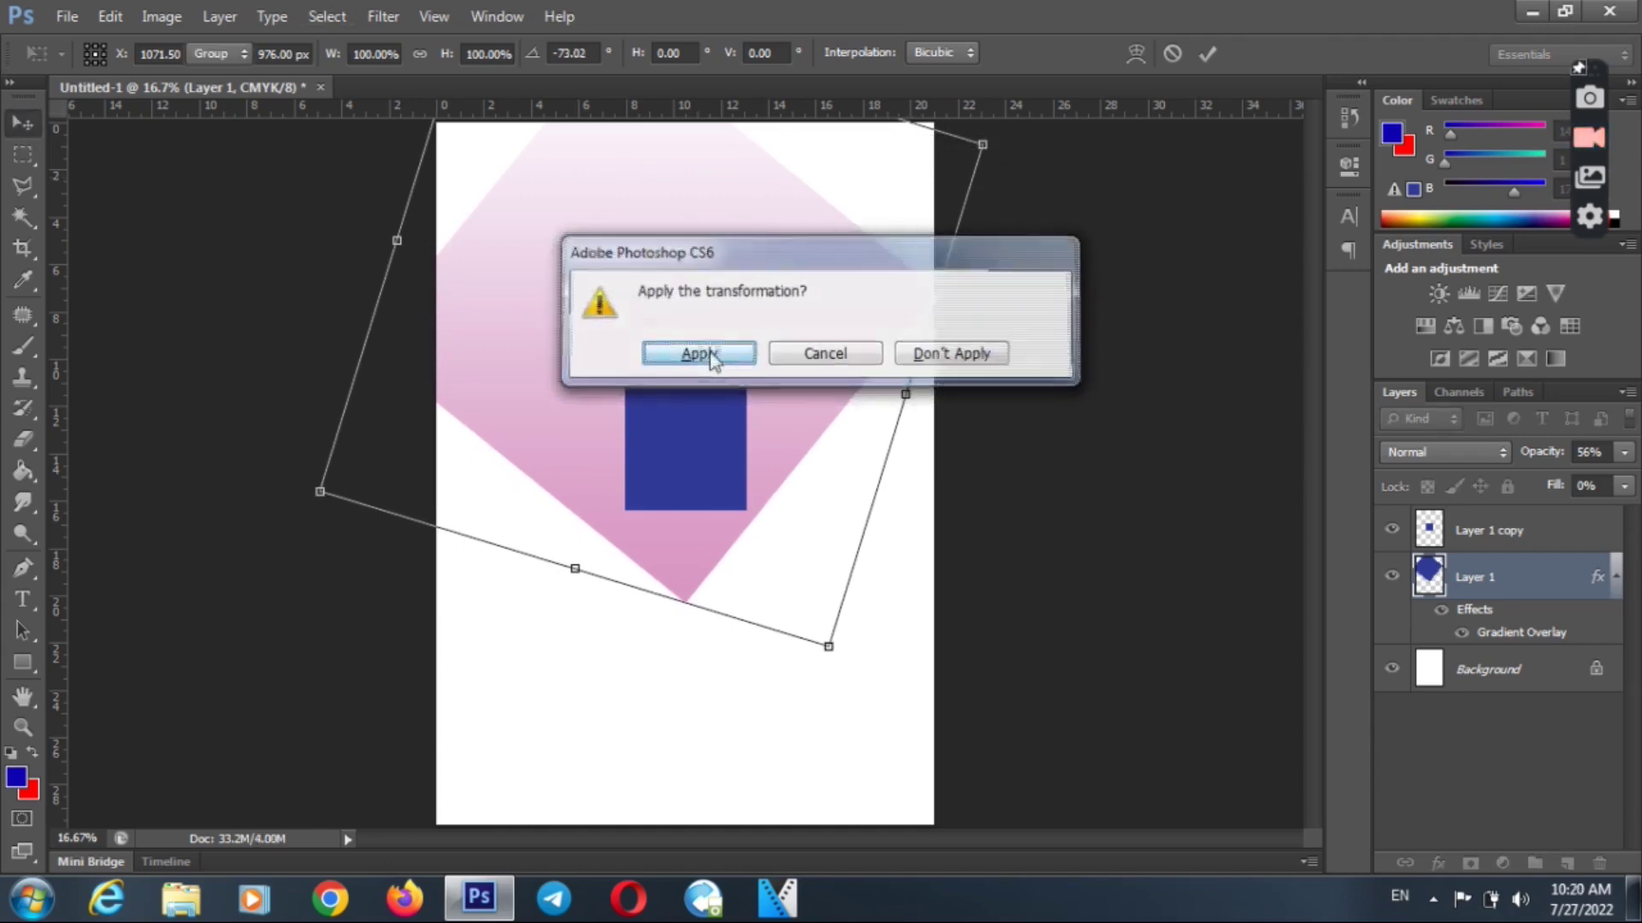
left_click(696, 353)
left_click_drag(810, 338, 731, 308)
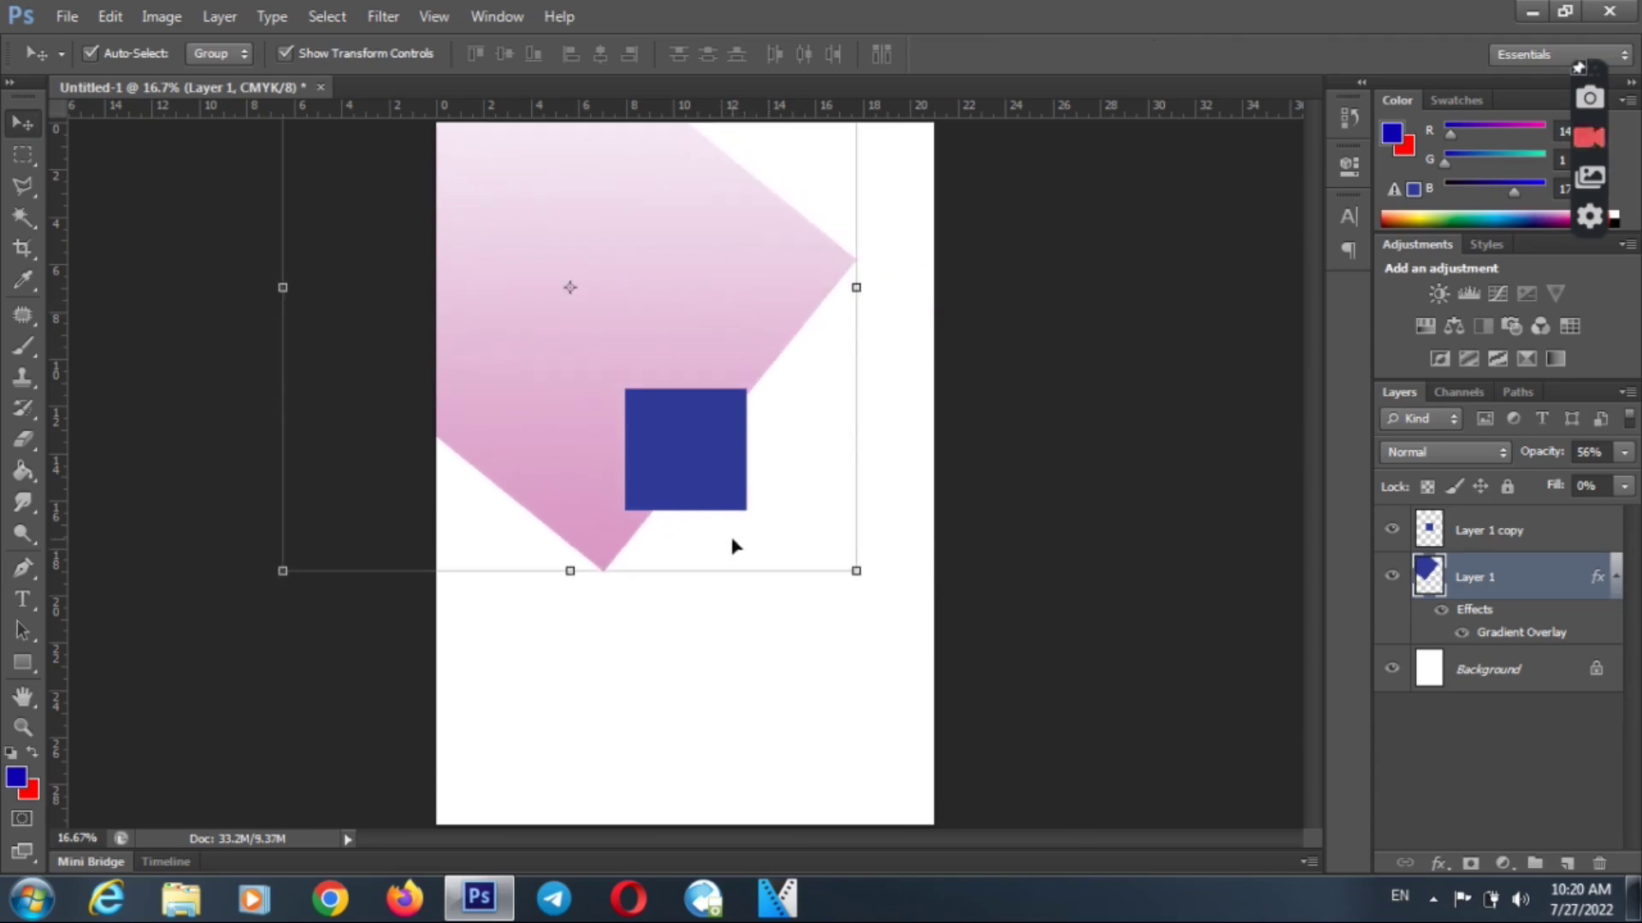
- Move the small blue square up over the gradient square's lower-right edge and rotate it about -54°
left_click(703, 465)
left_click_drag(704, 463, 737, 361)
left_click(799, 282)
left_click_drag(799, 283, 712, 248)
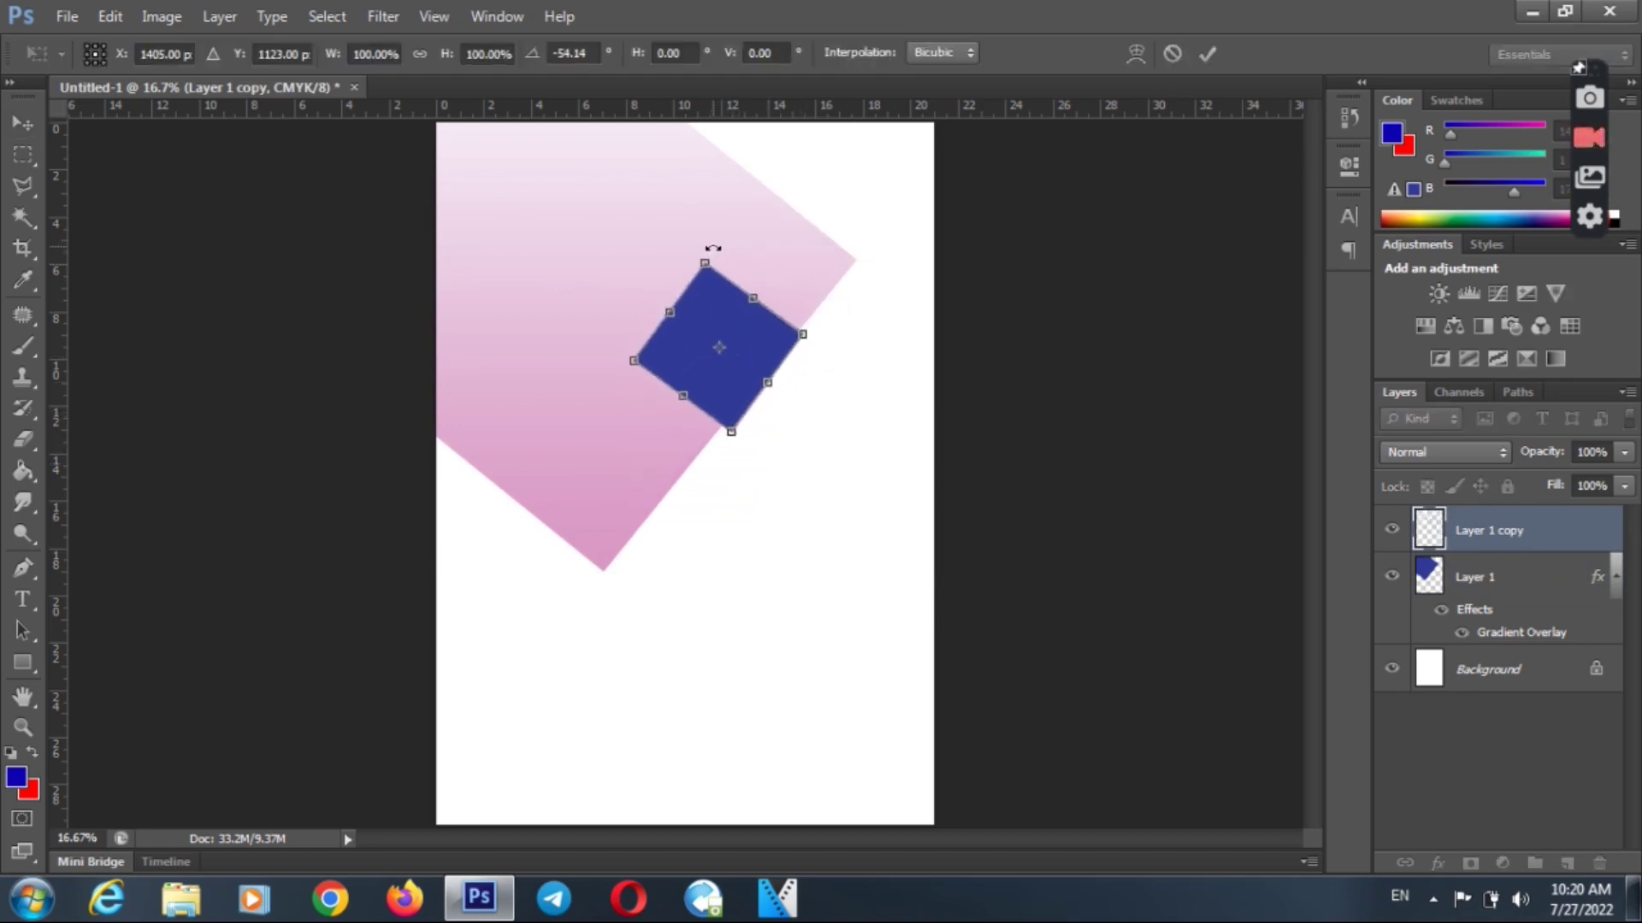
left_click(22, 123)
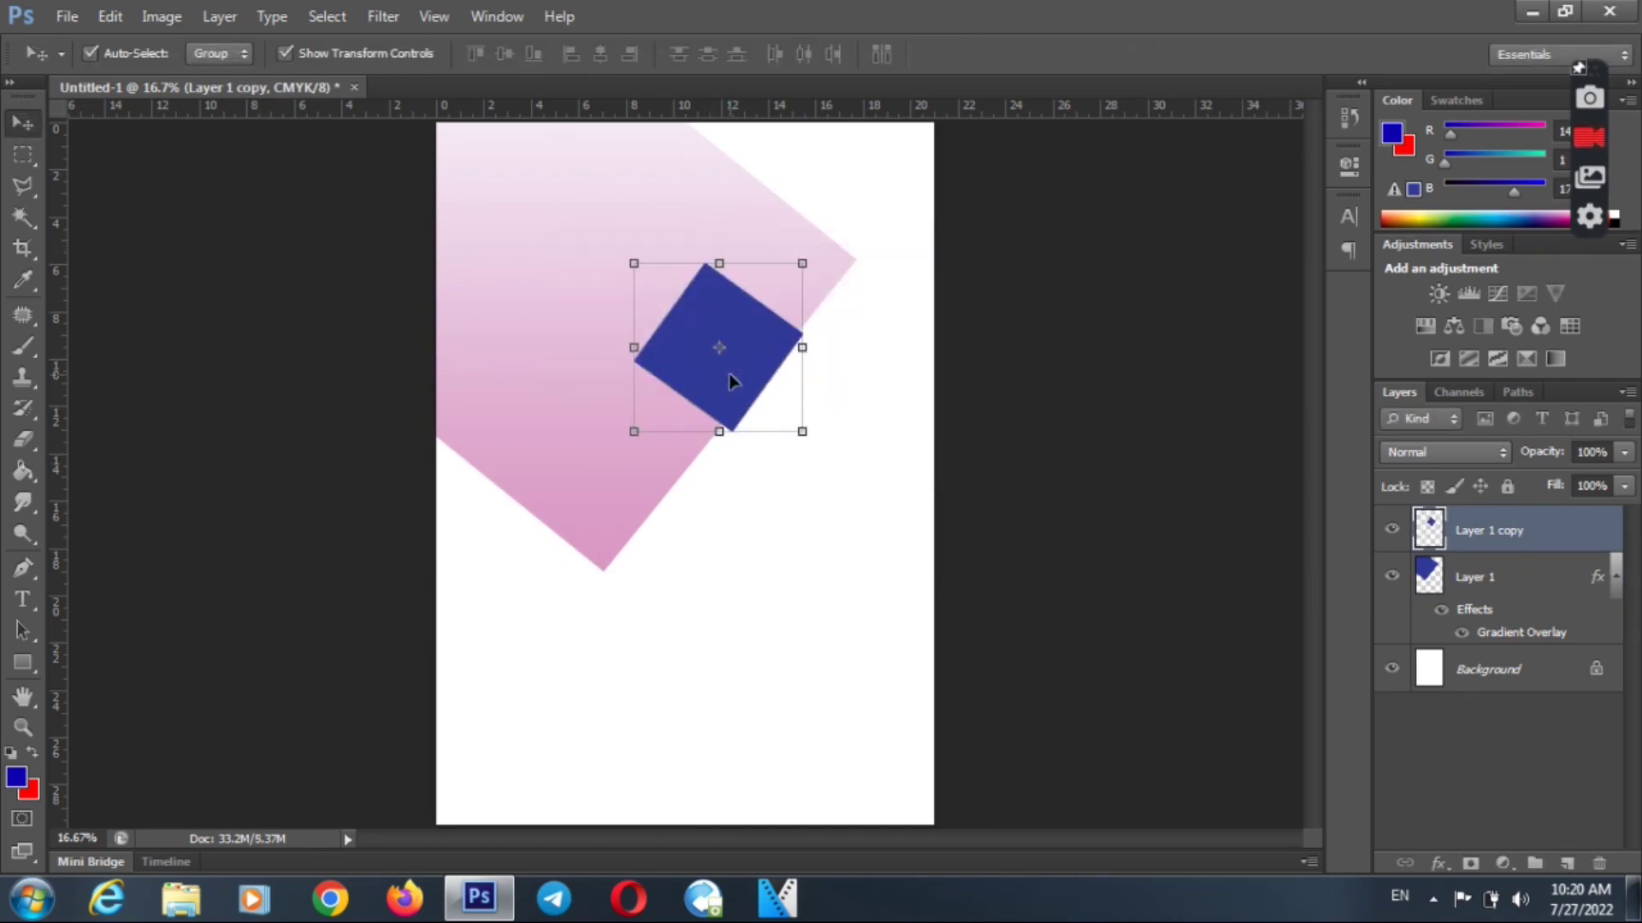
- Move the small blue square into the gradient square's bottom corner and rotate it a further 2.5° or so to match its edges
left_click_drag(732, 381, 600, 480)
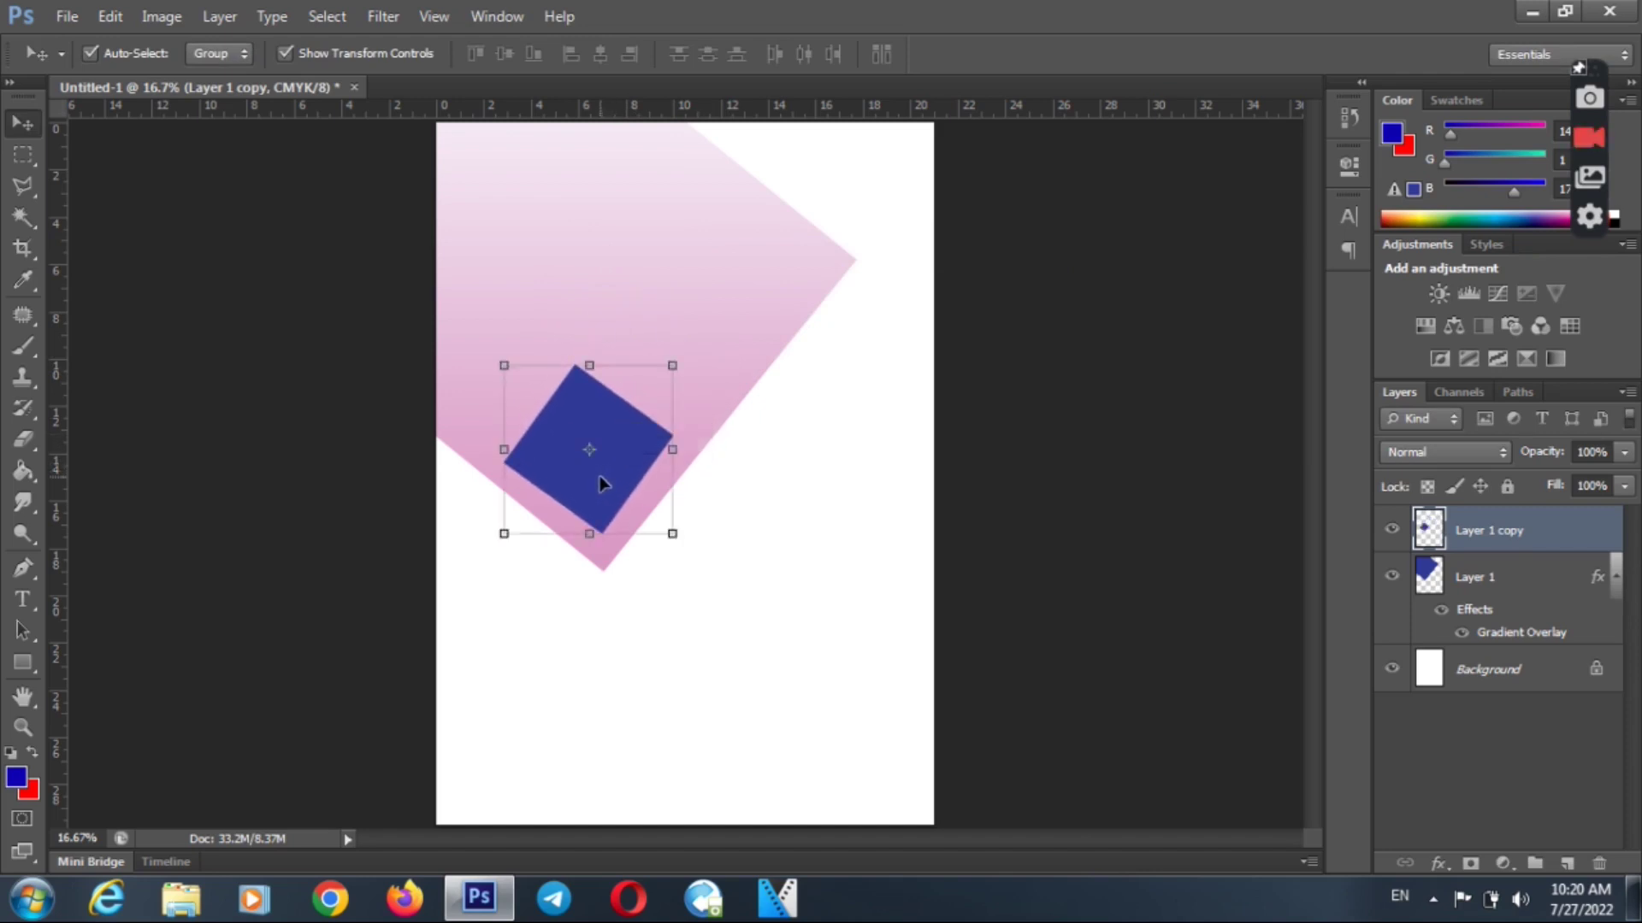
left_click_drag(692, 351, 703, 350)
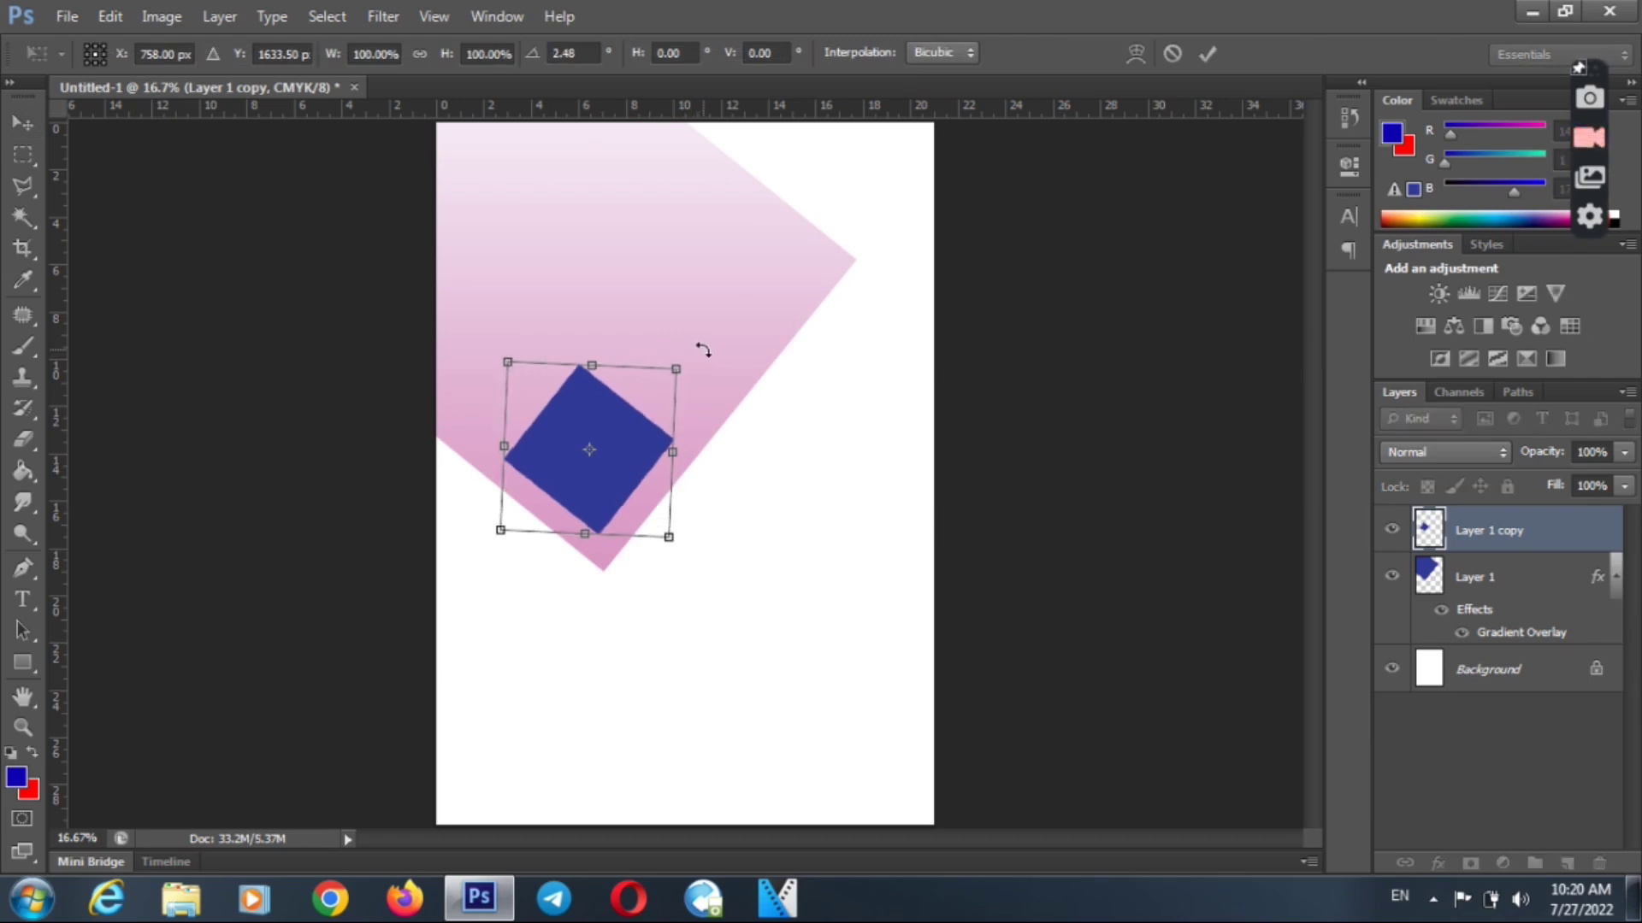
left_click(23, 127)
left_click(752, 358)
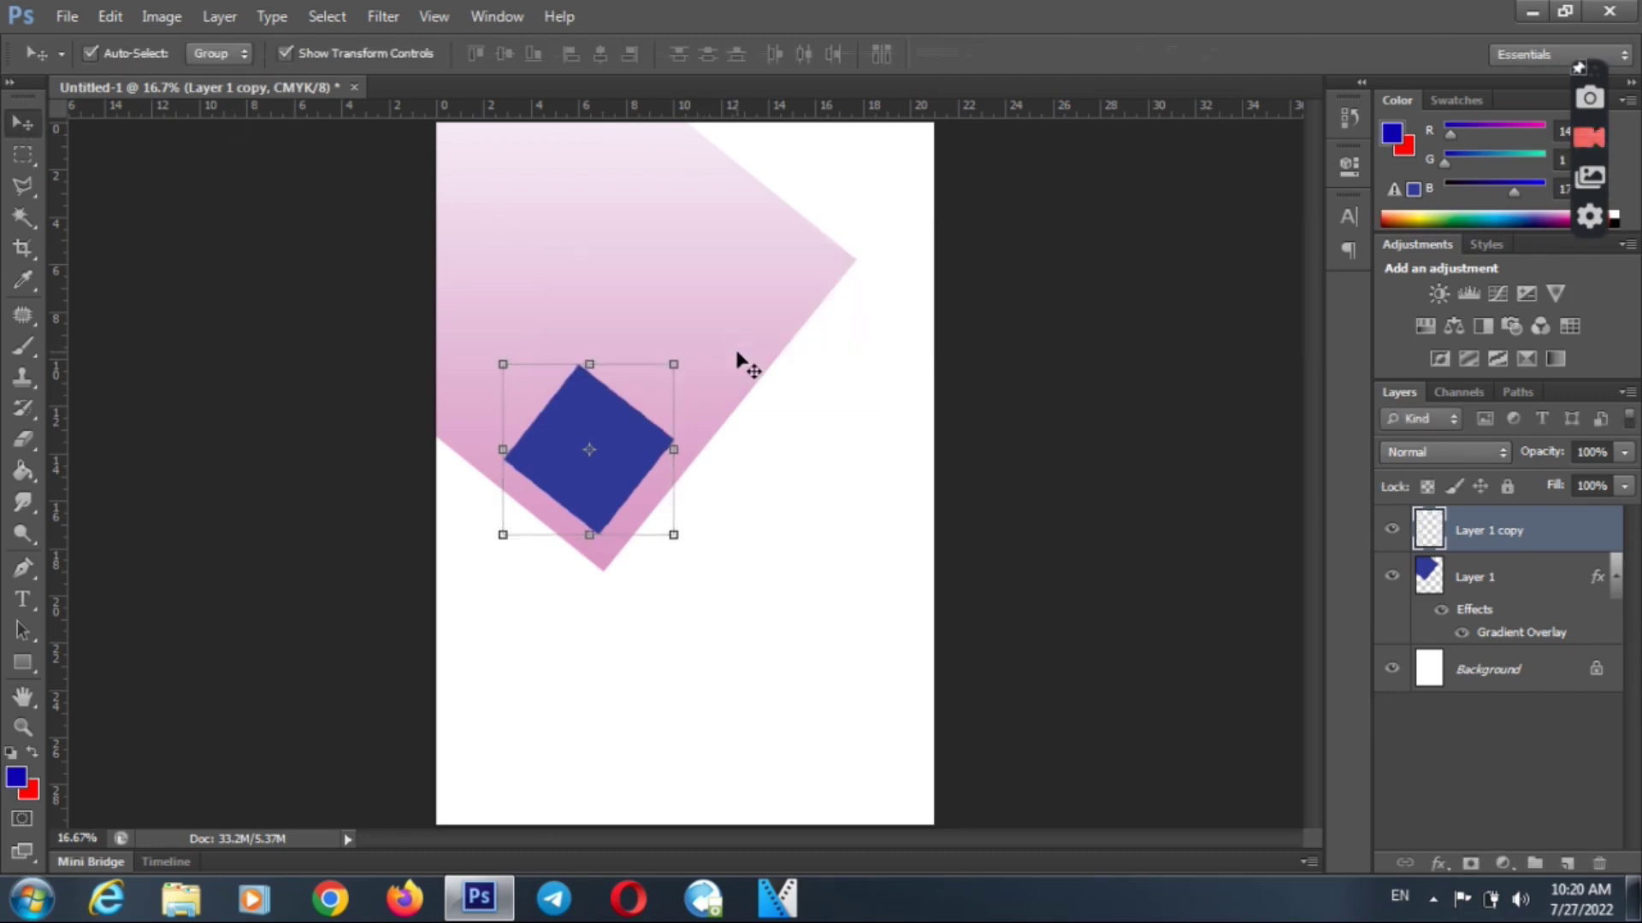
- Duplicate the small blue square, placing the copy directly above and overlapping it, and give the copy a red Color Overlay
left_click_drag(1530, 535, 1566, 863)
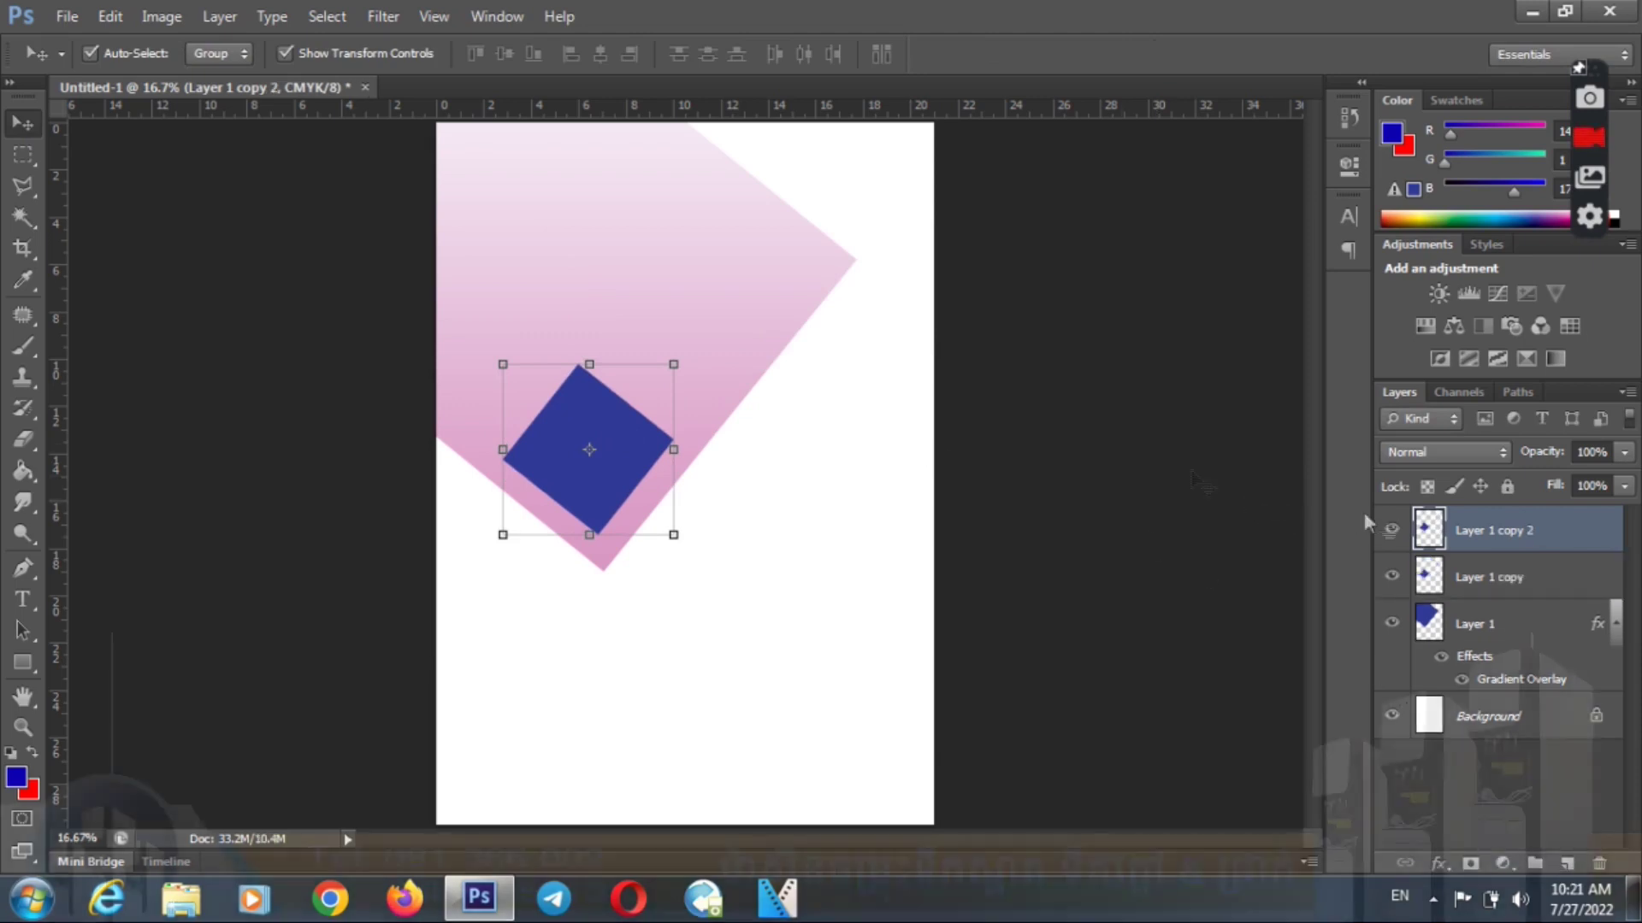
left_click_drag(609, 404, 609, 306)
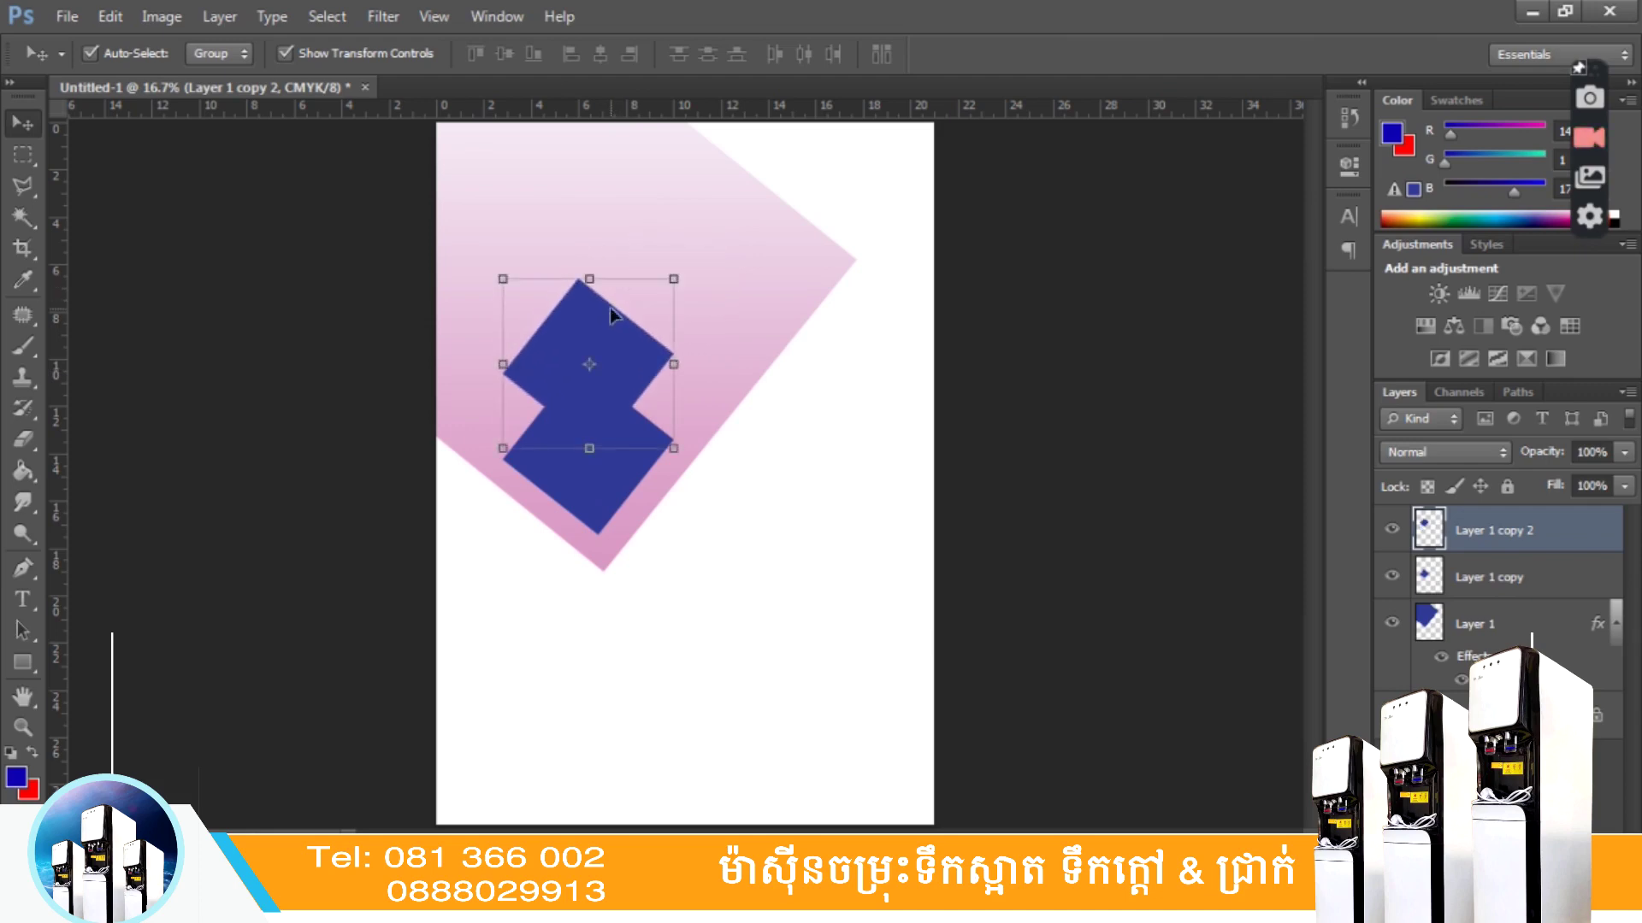
double_click(1572, 537)
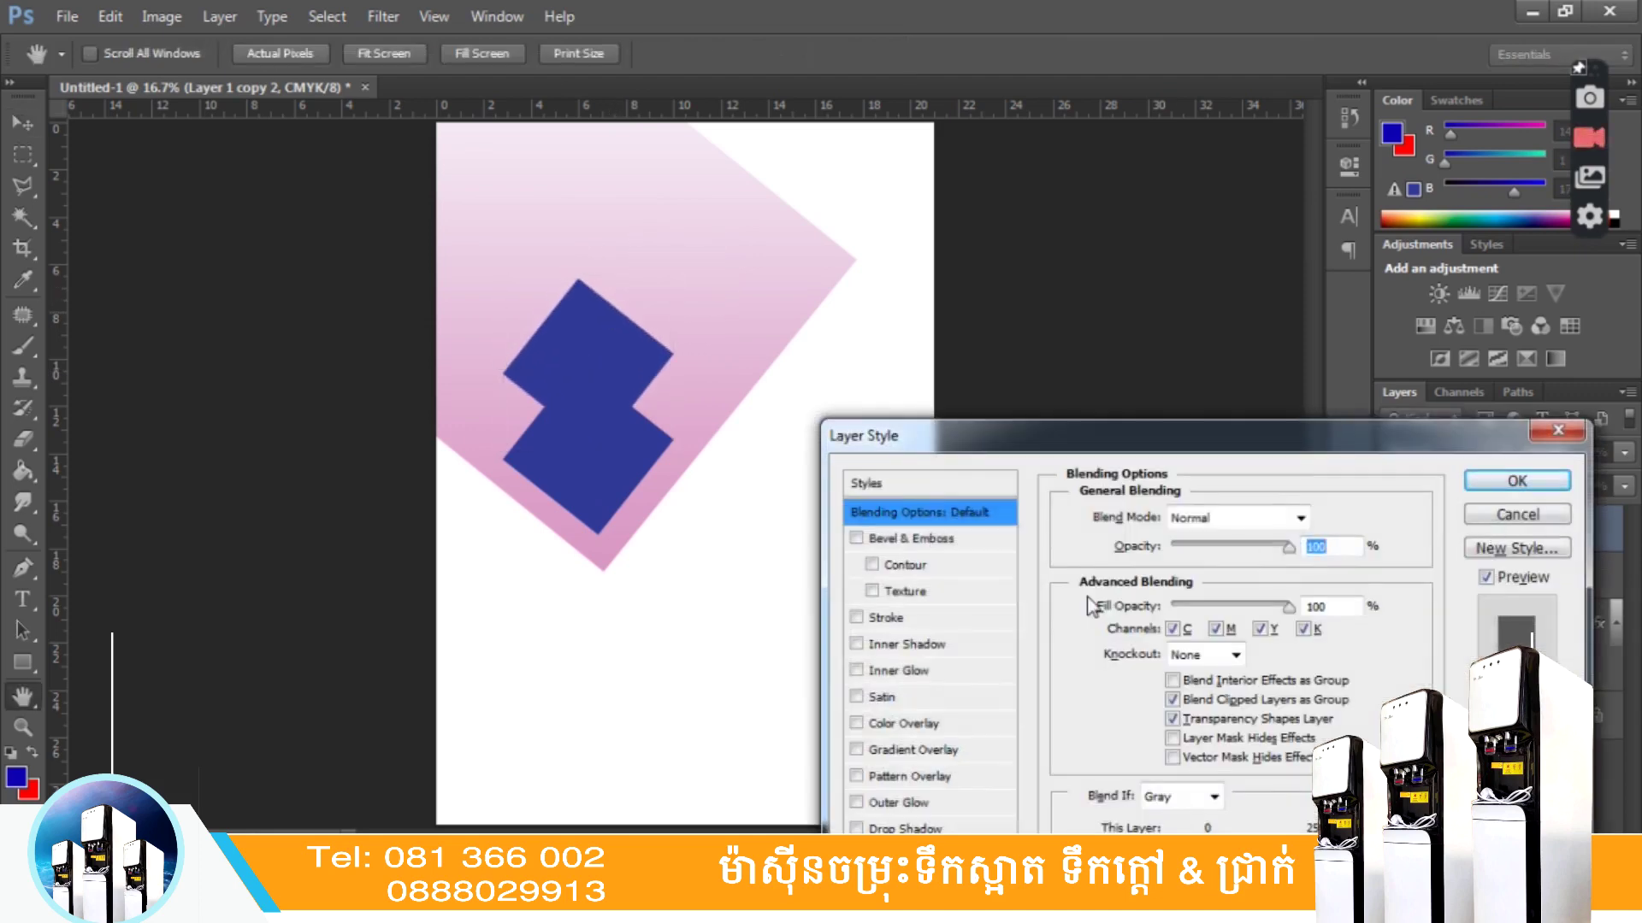
left_click(857, 672)
left_click(857, 671)
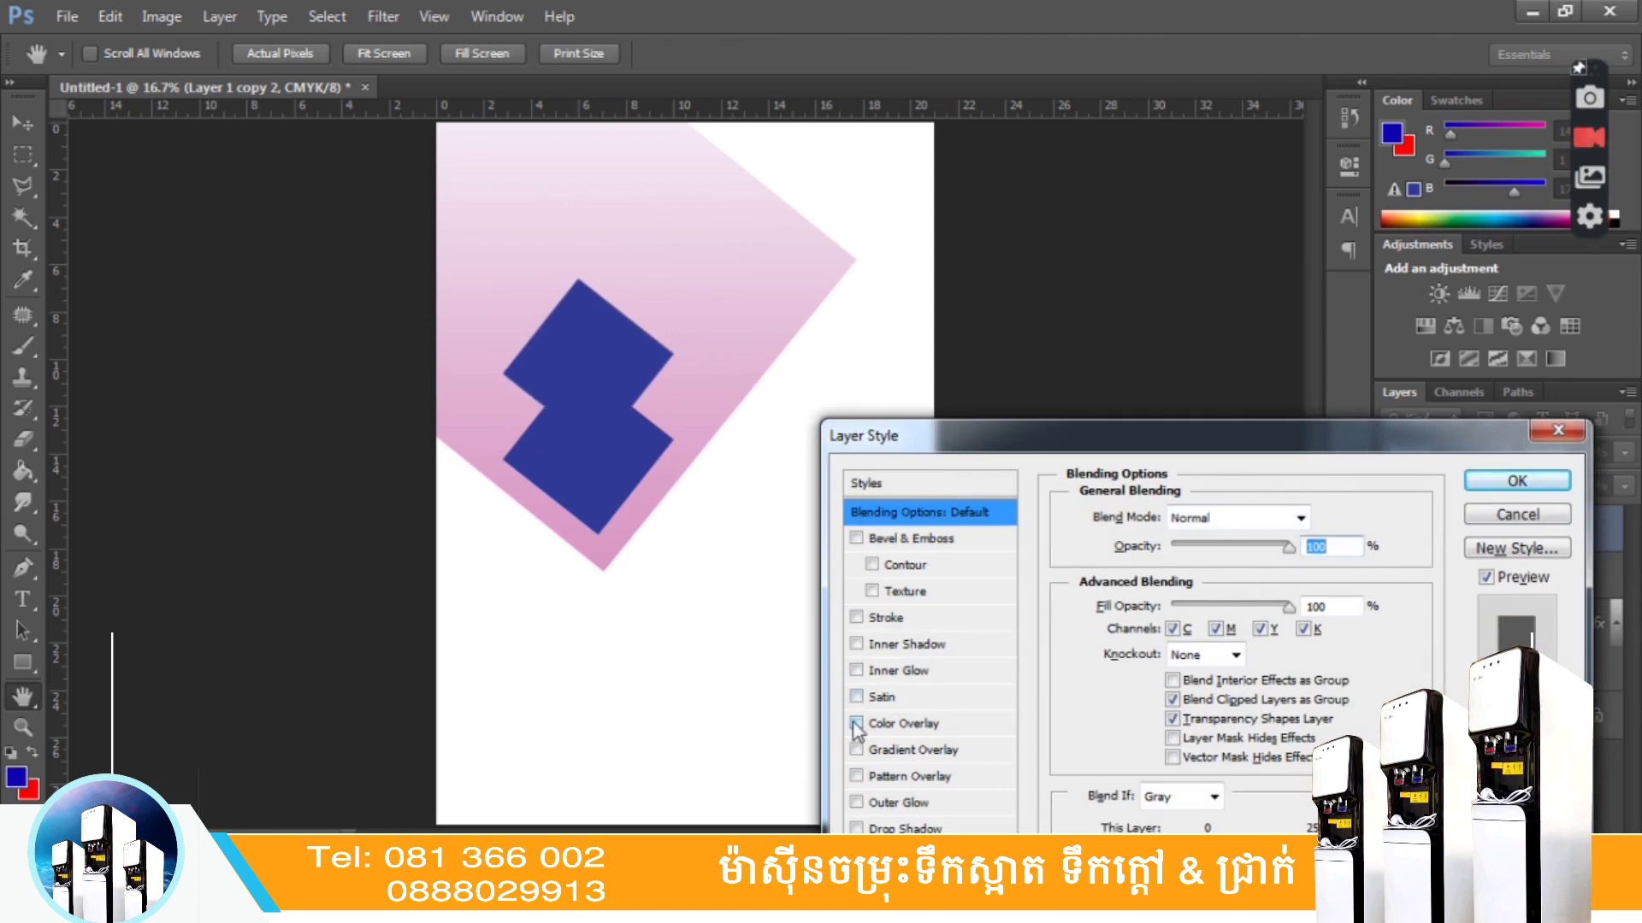
left_click(856, 723)
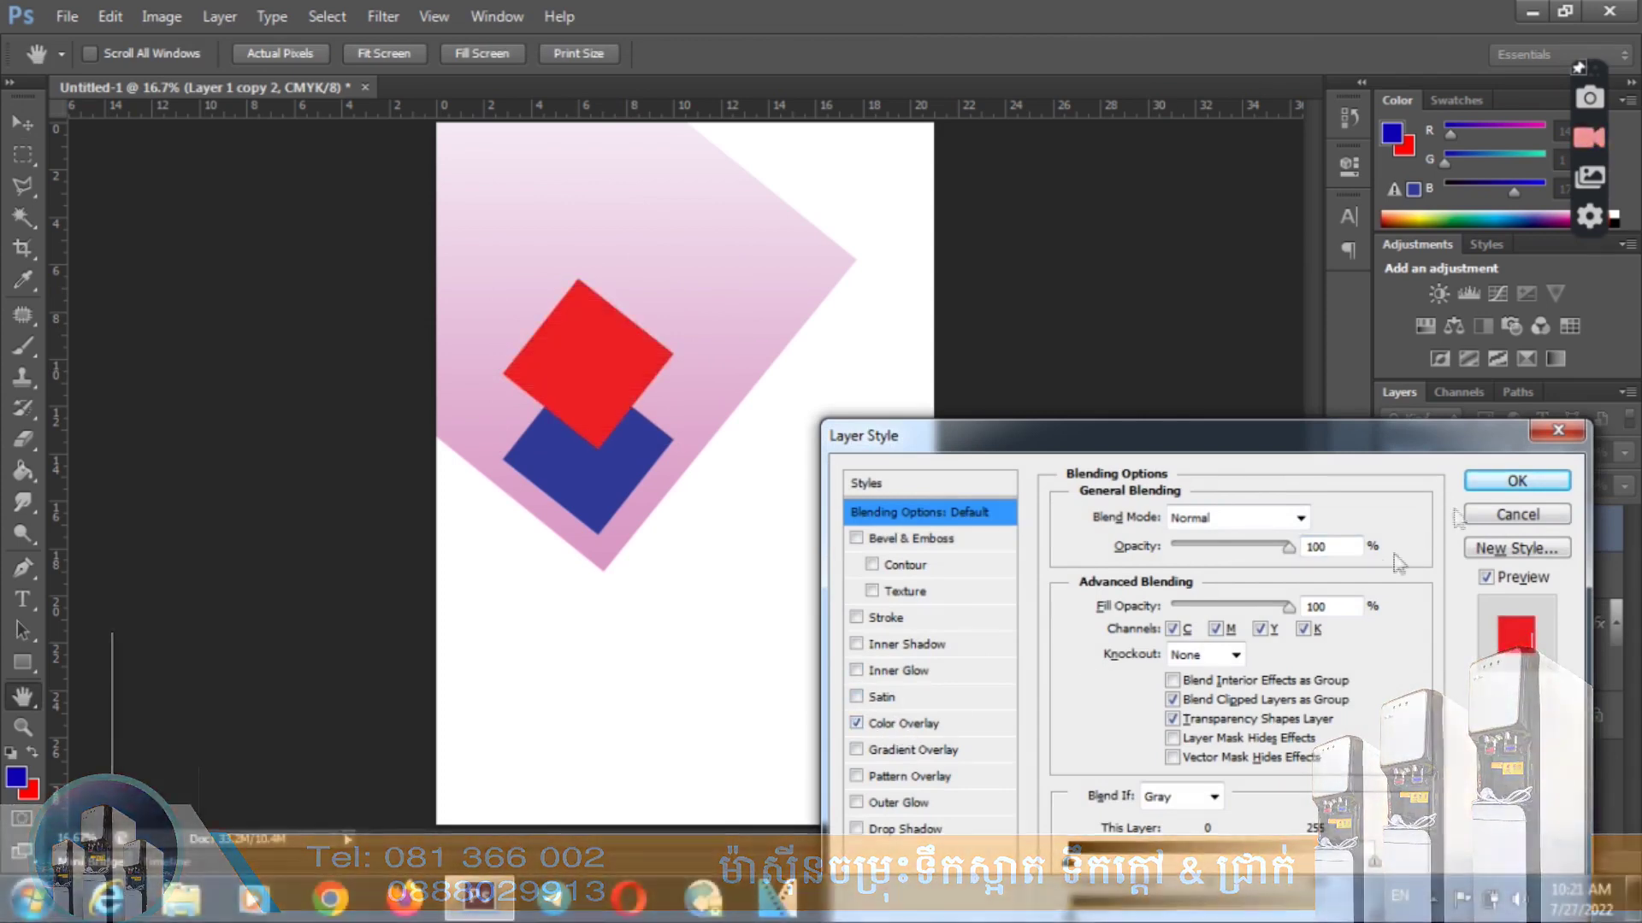
left_click(1516, 481)
- Duplicate the red square and place the copy edge to edge along its lower-right side
left_click_drag(1528, 532, 1567, 863)
left_click_drag(627, 349, 721, 420)
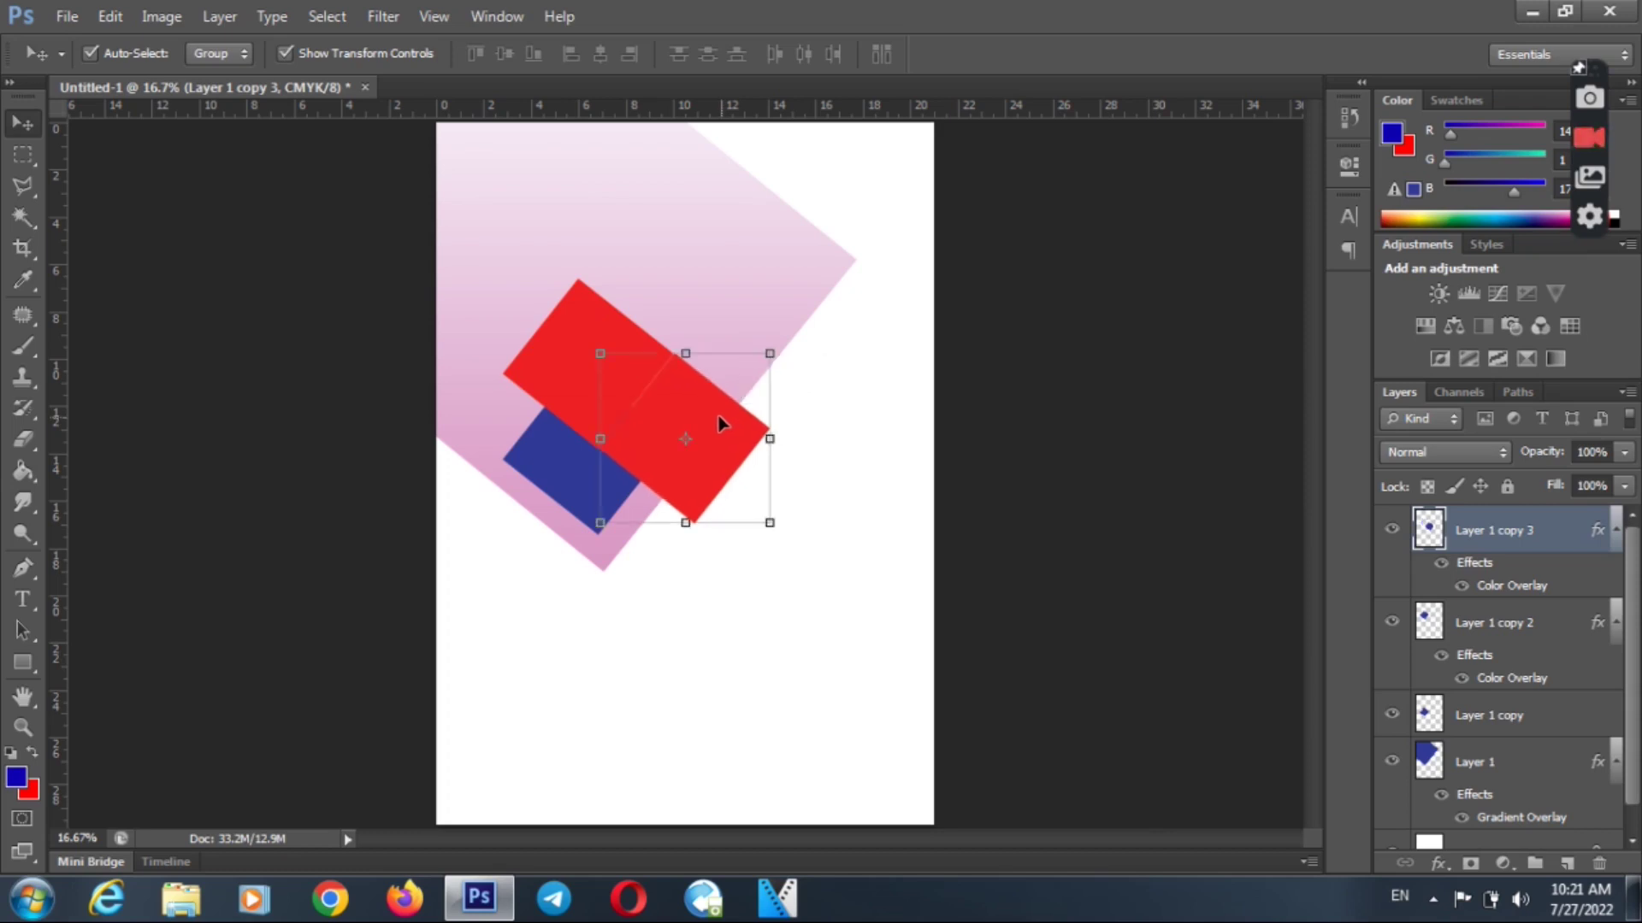
left_click_drag(719, 422, 720, 421)
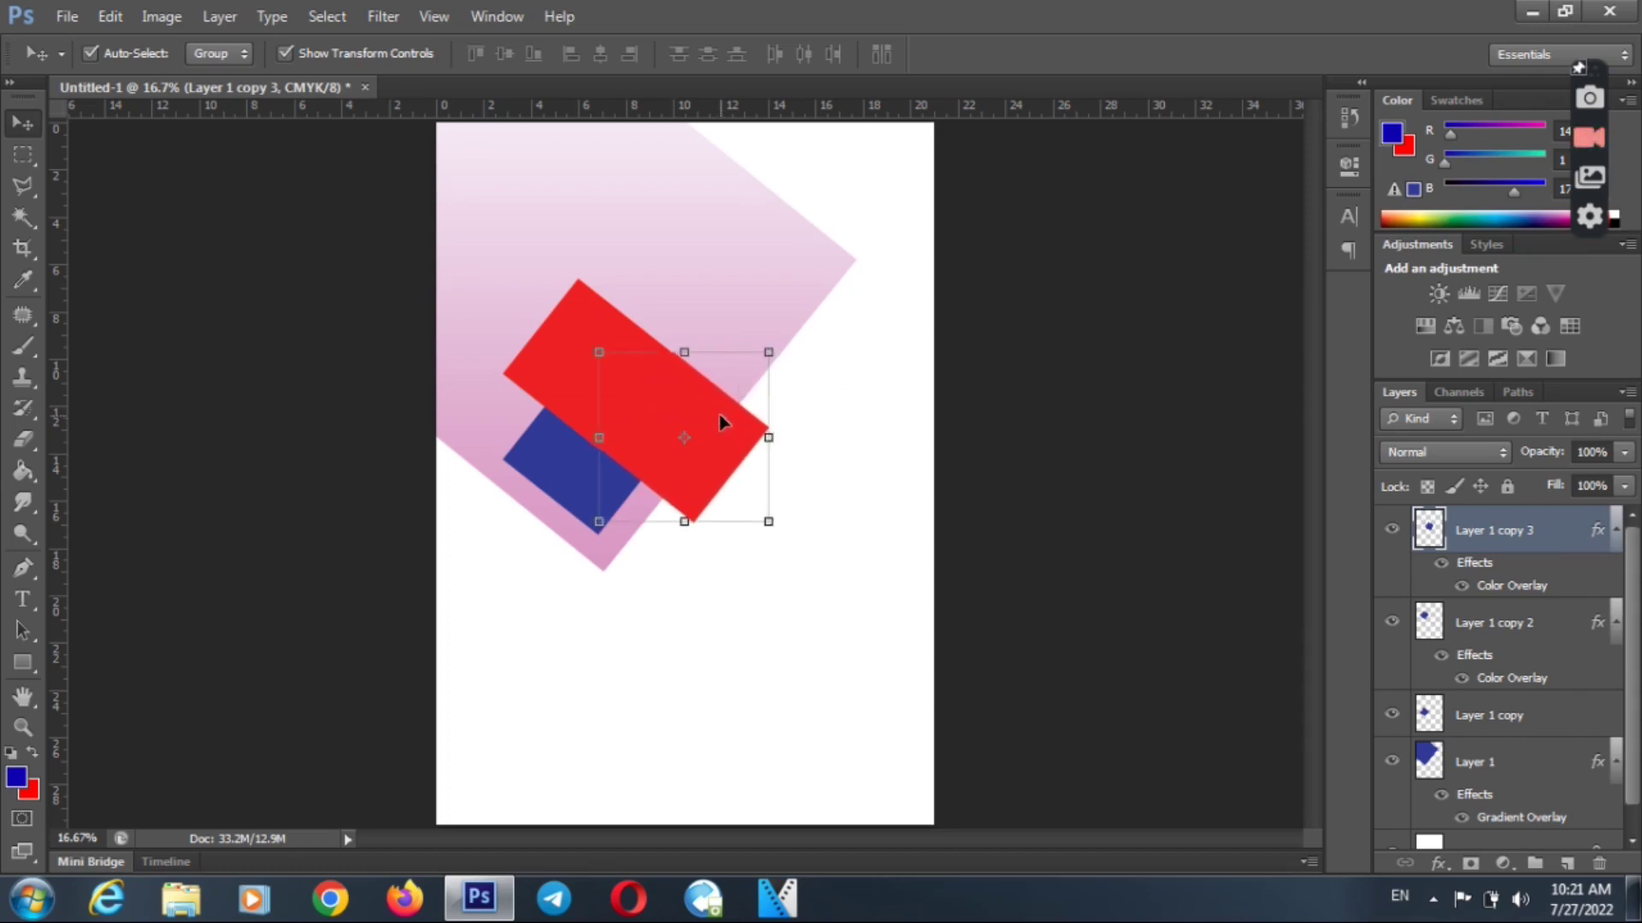
- Set the Color Overlay of Layer 1 copy 3 to the darker red cf0f13
double_click(1603, 532)
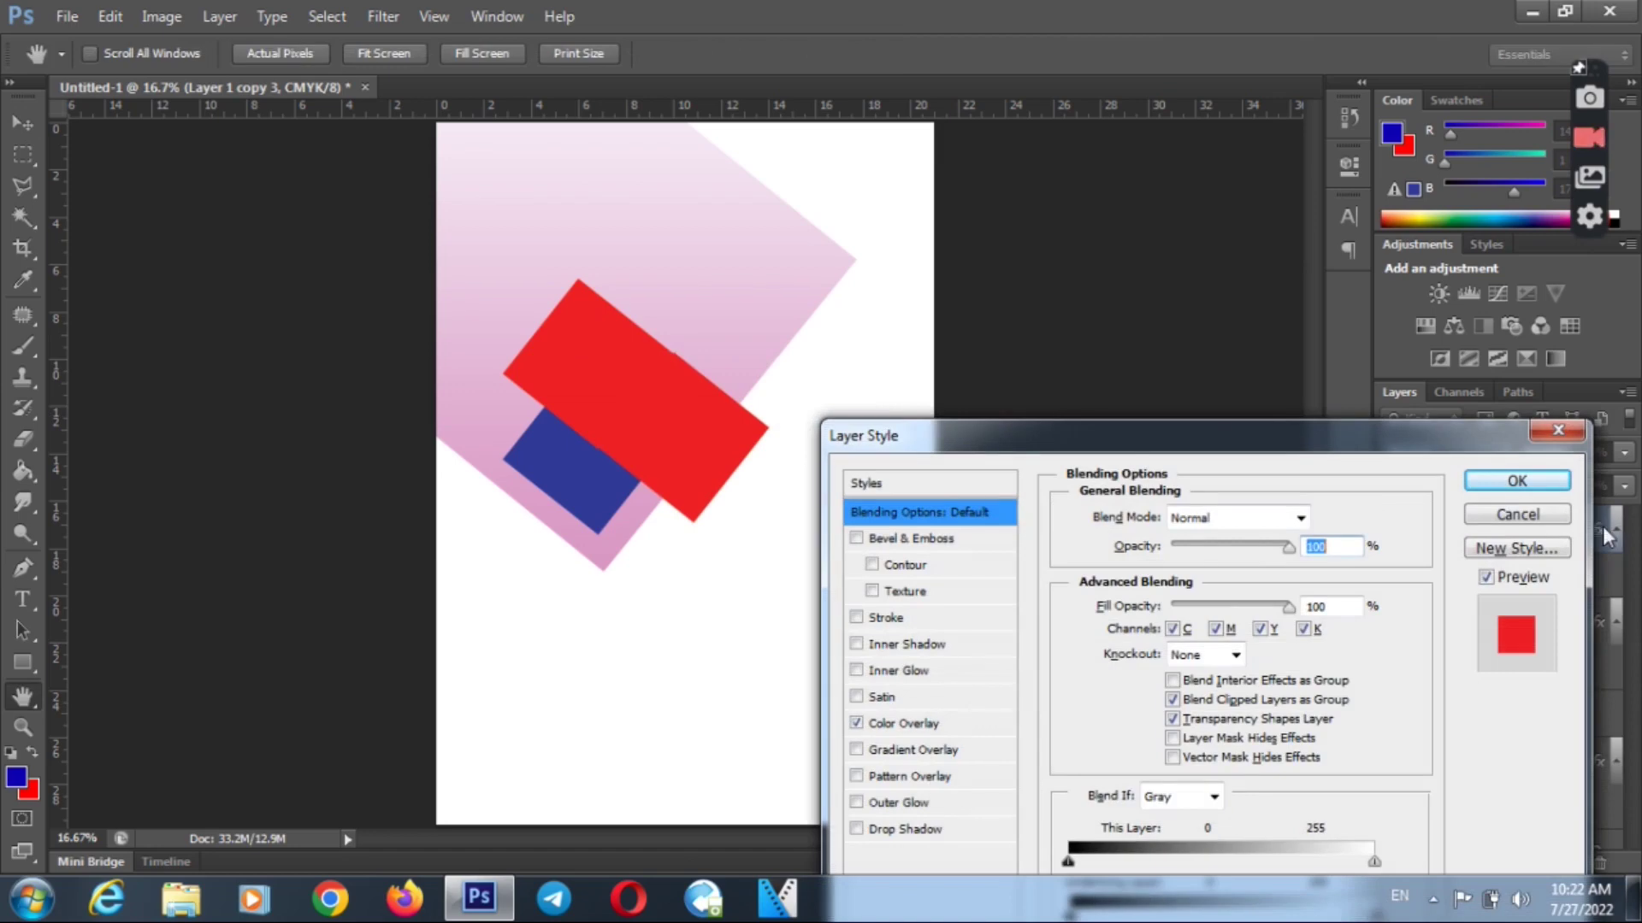
left_click(972, 729)
left_click(1302, 511)
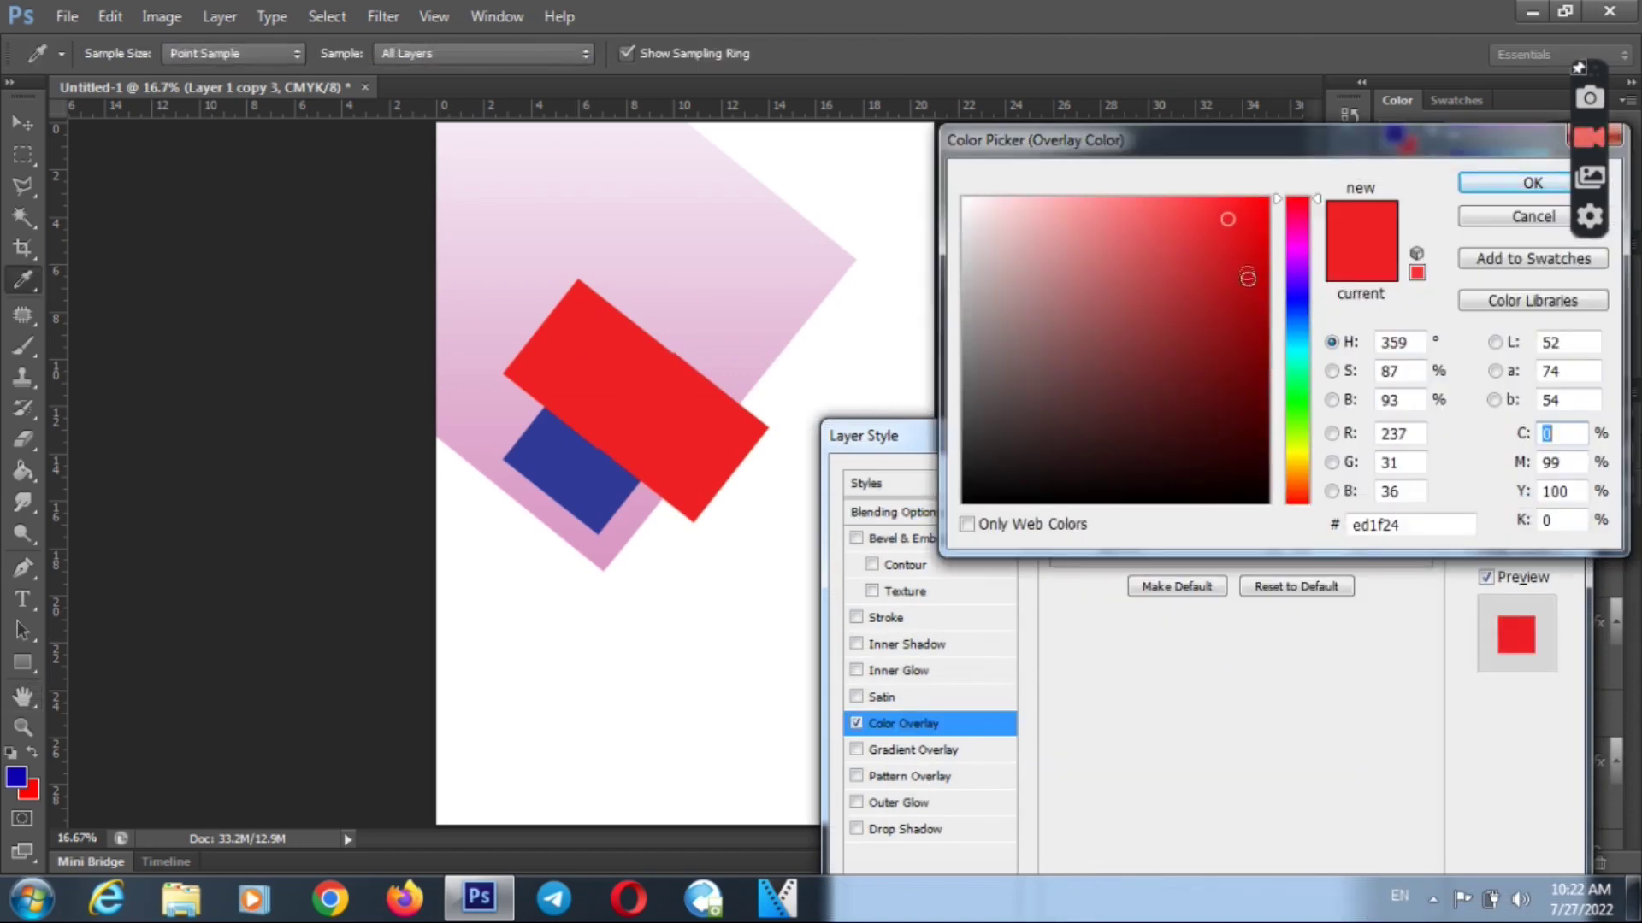
left_click(1247, 255)
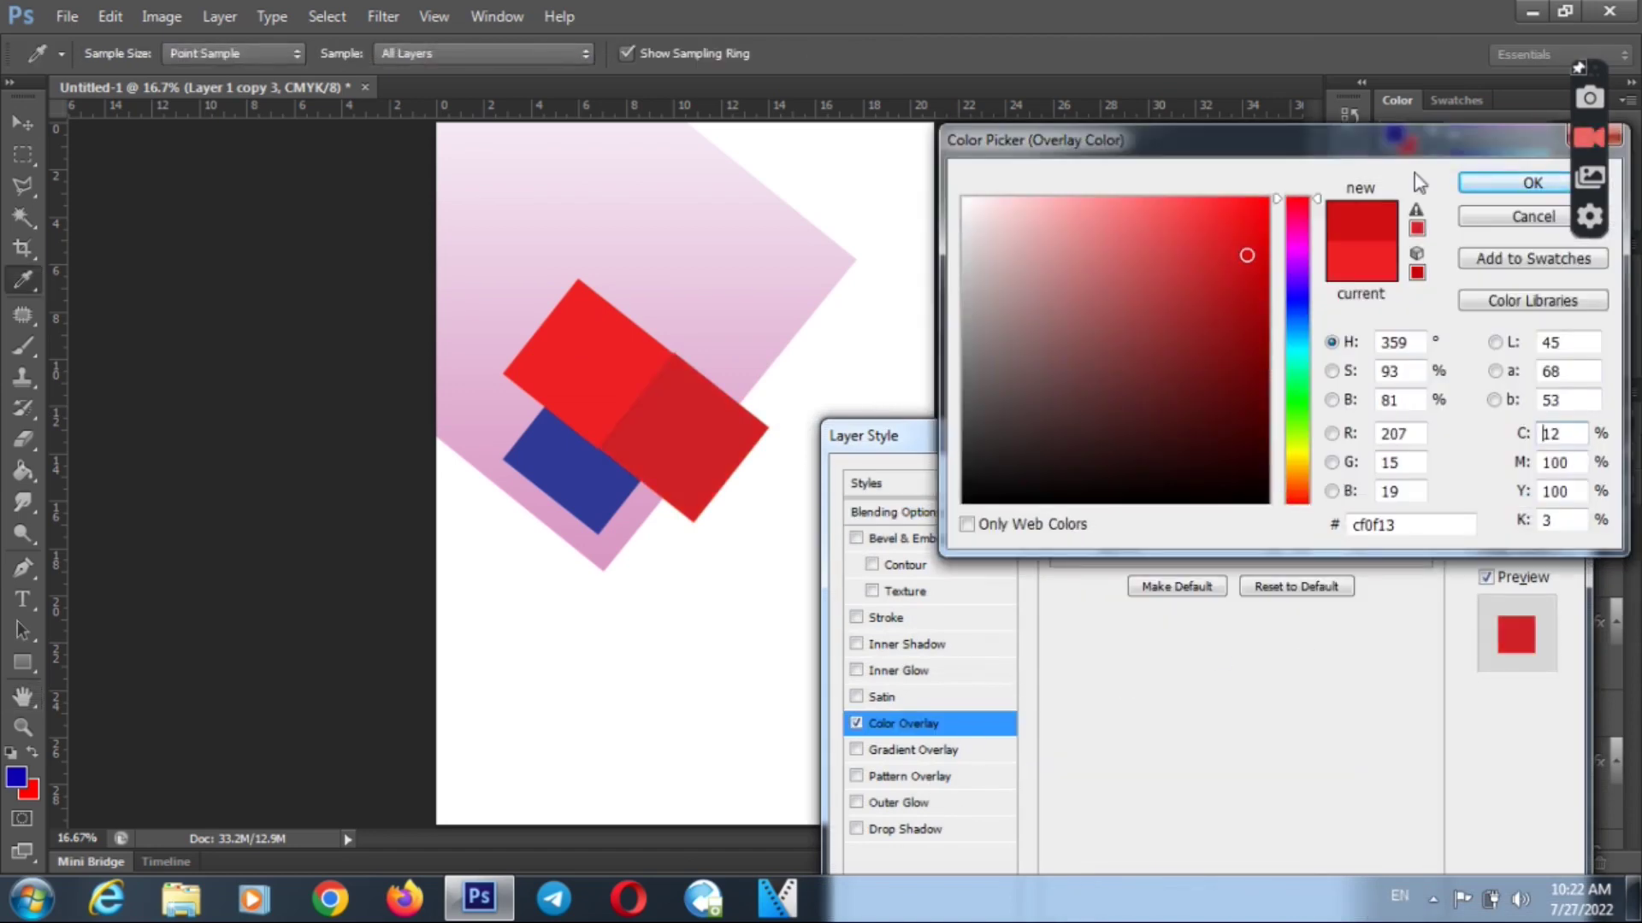
left_click(1505, 180)
left_click(1507, 482)
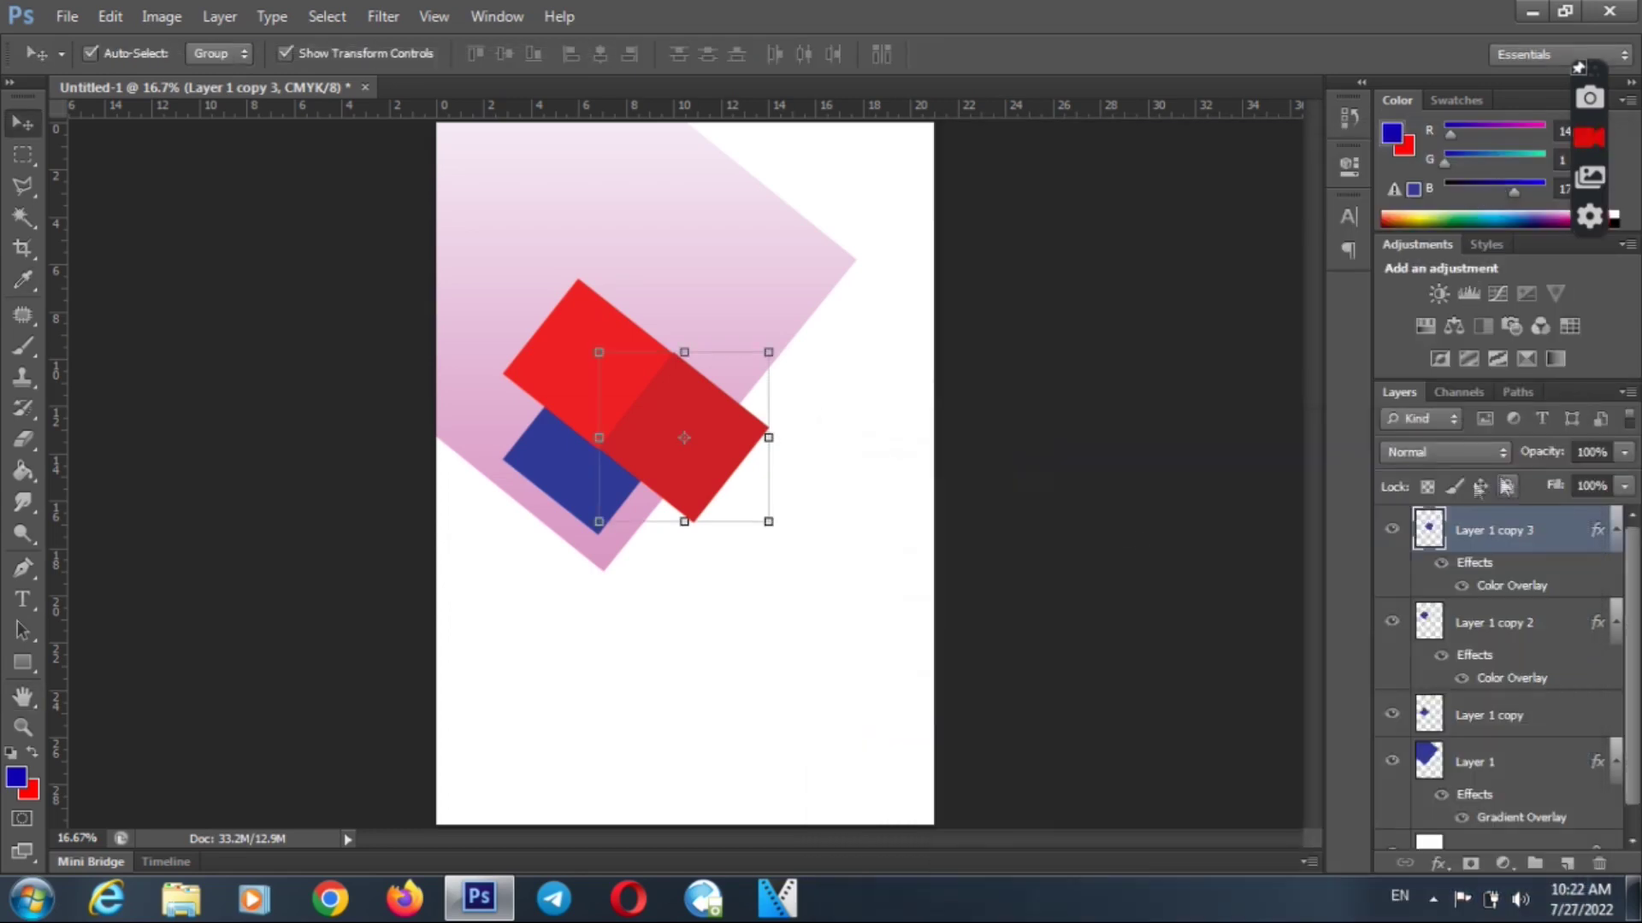
- Duplicate Layer 1 copy 3, place the copy along its lower-left side, and set the copy's Color Overlay to ba0e14
left_click_drag(1485, 543, 1573, 868)
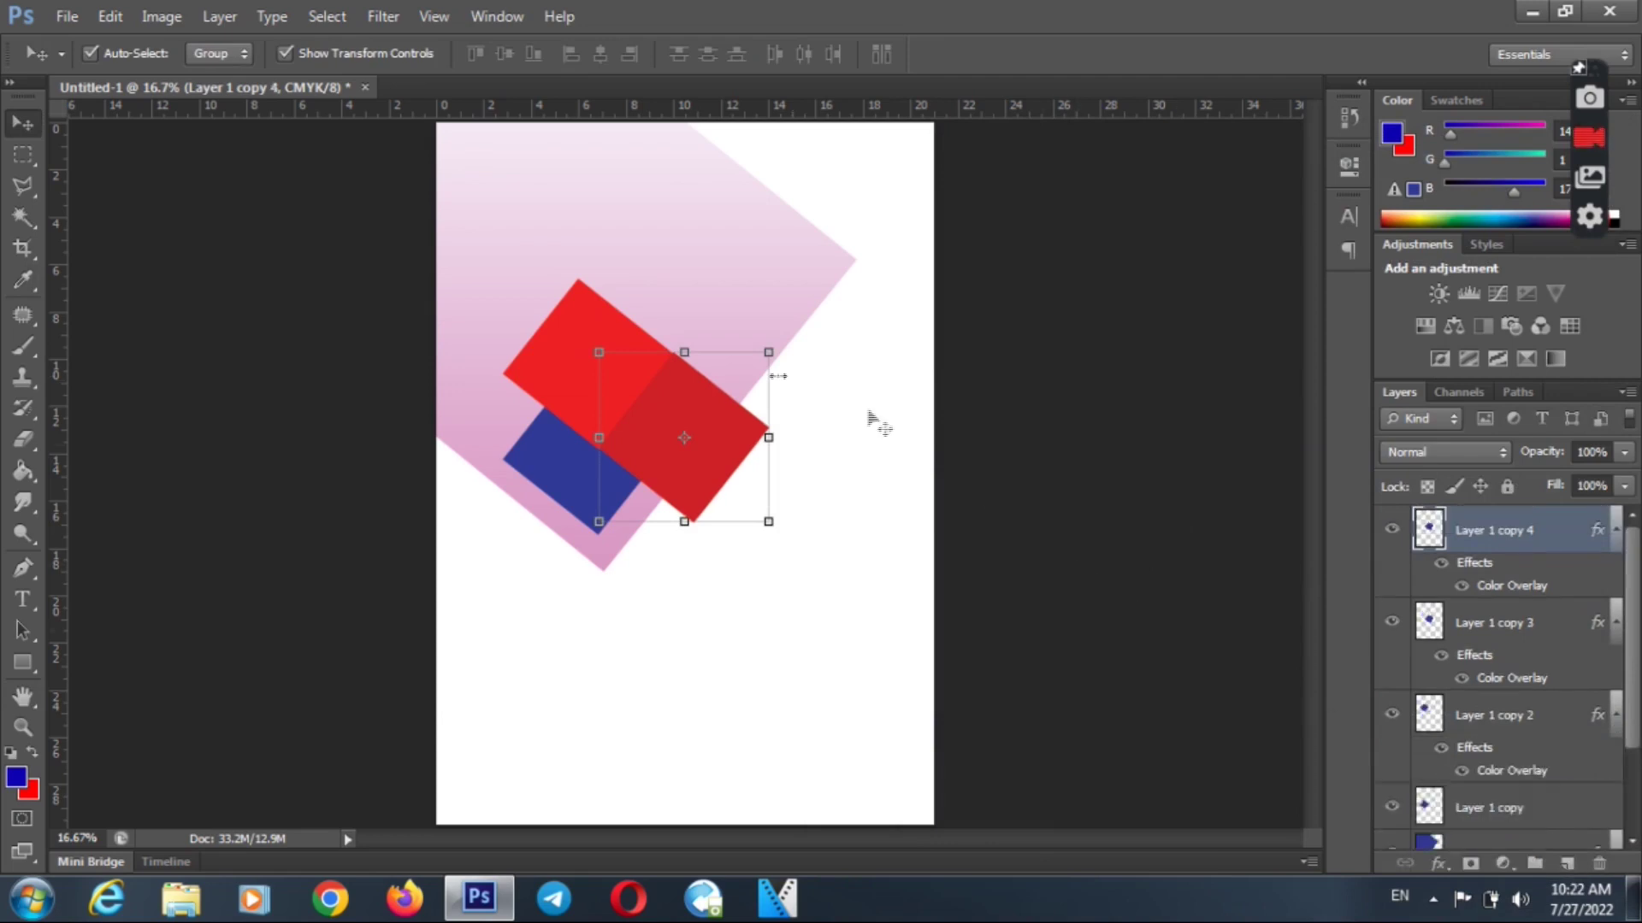
left_click_drag(717, 428, 649, 571)
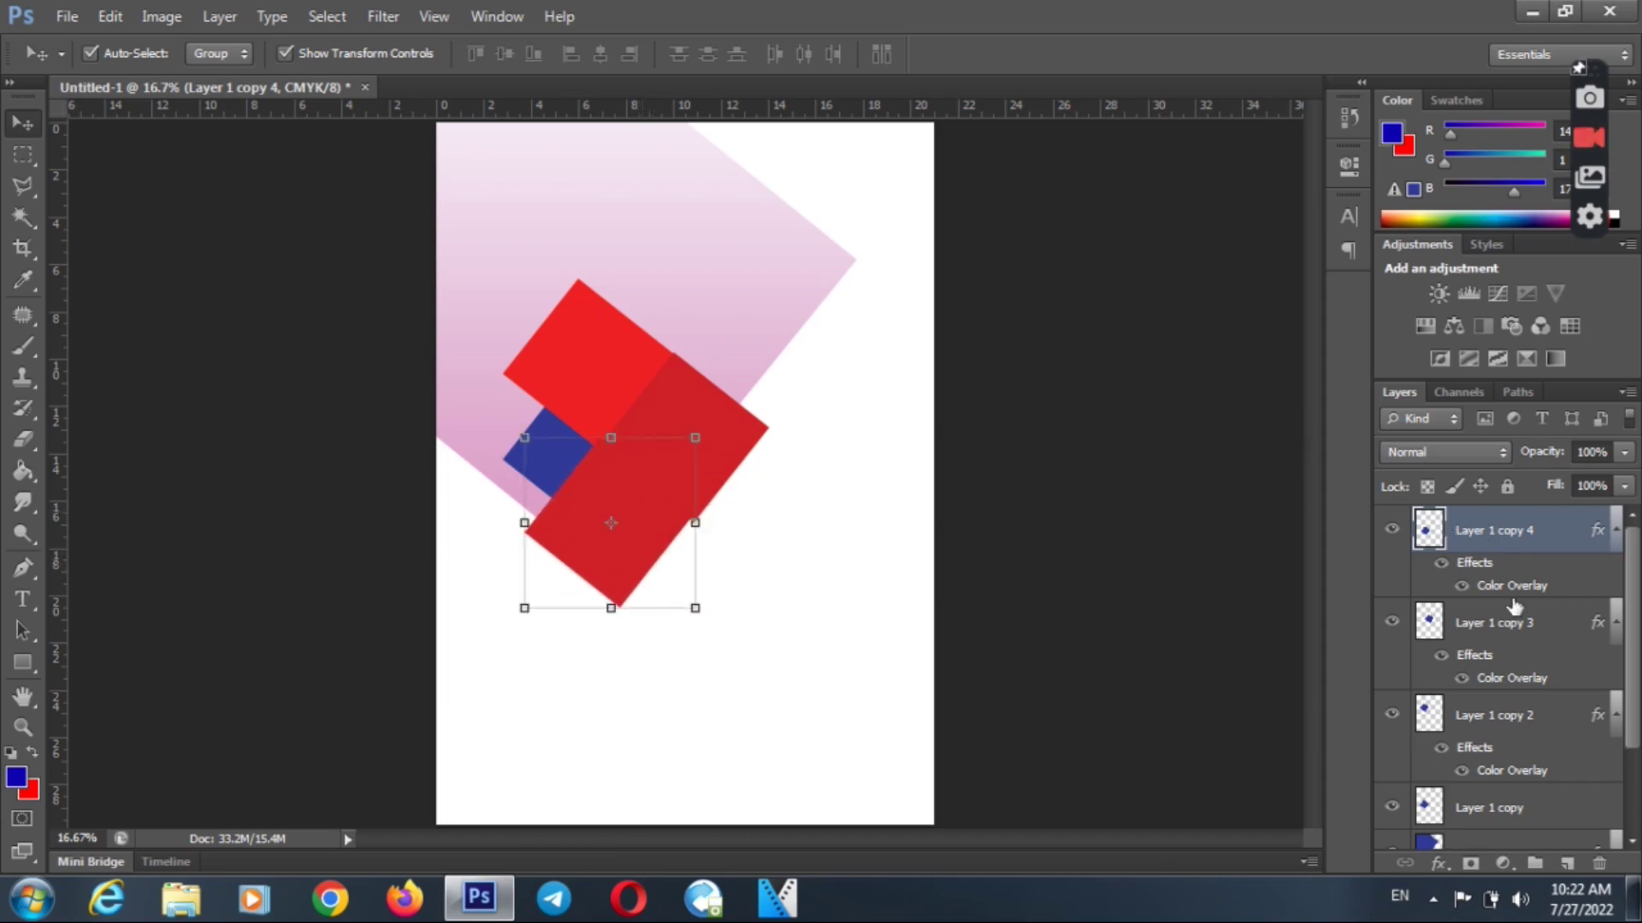
double_click(1604, 536)
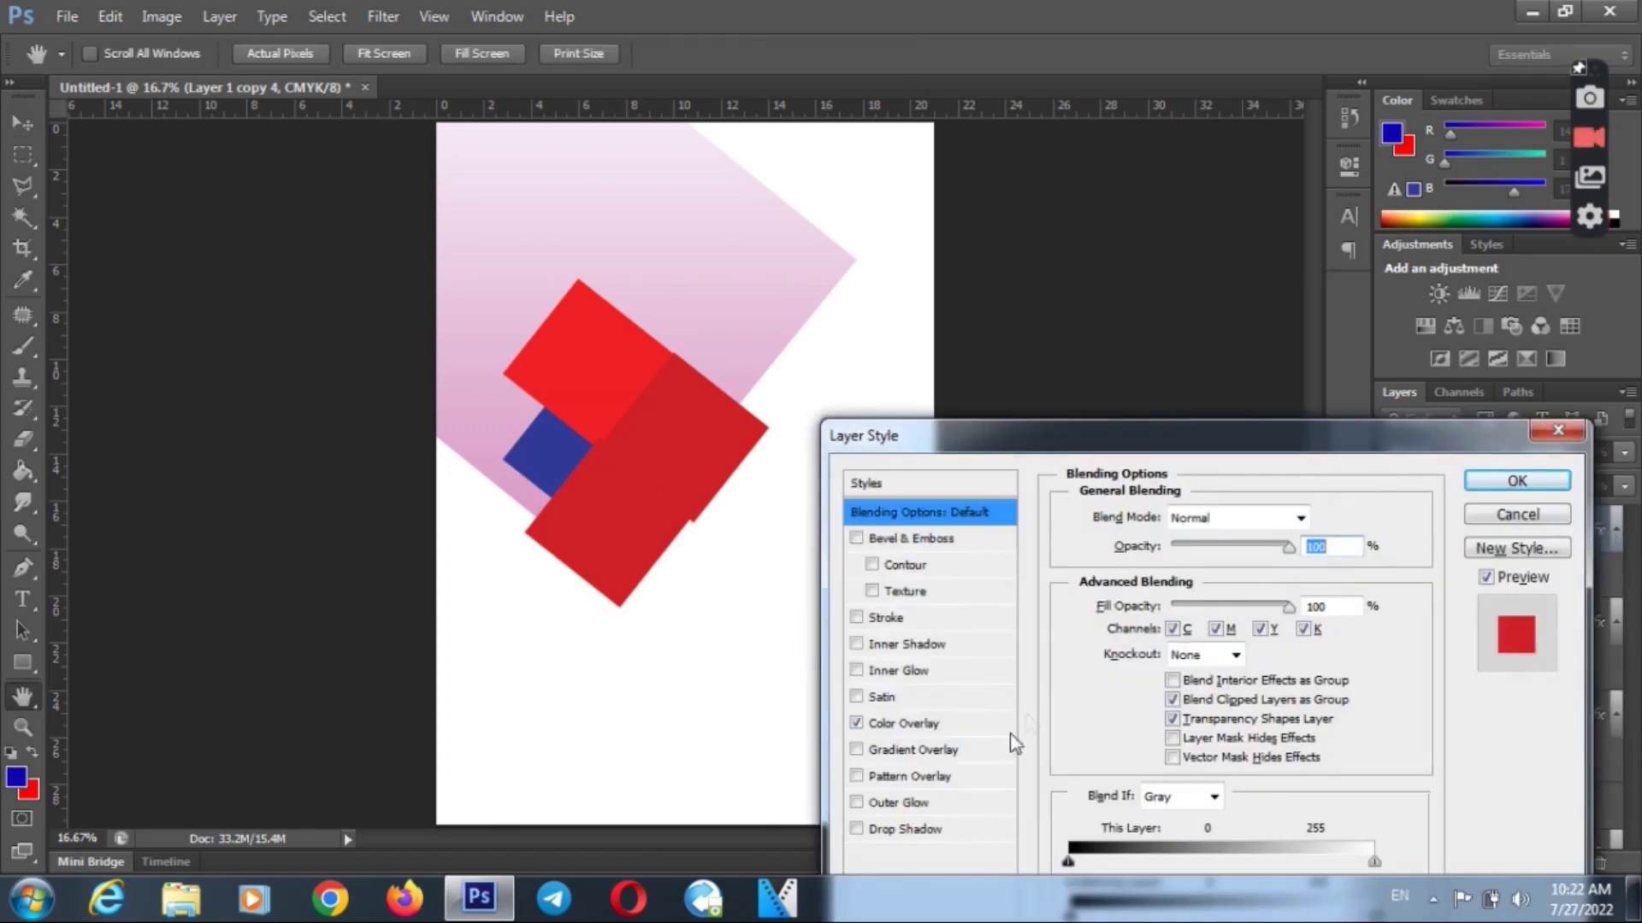
left_click(904, 723)
left_click(1299, 515)
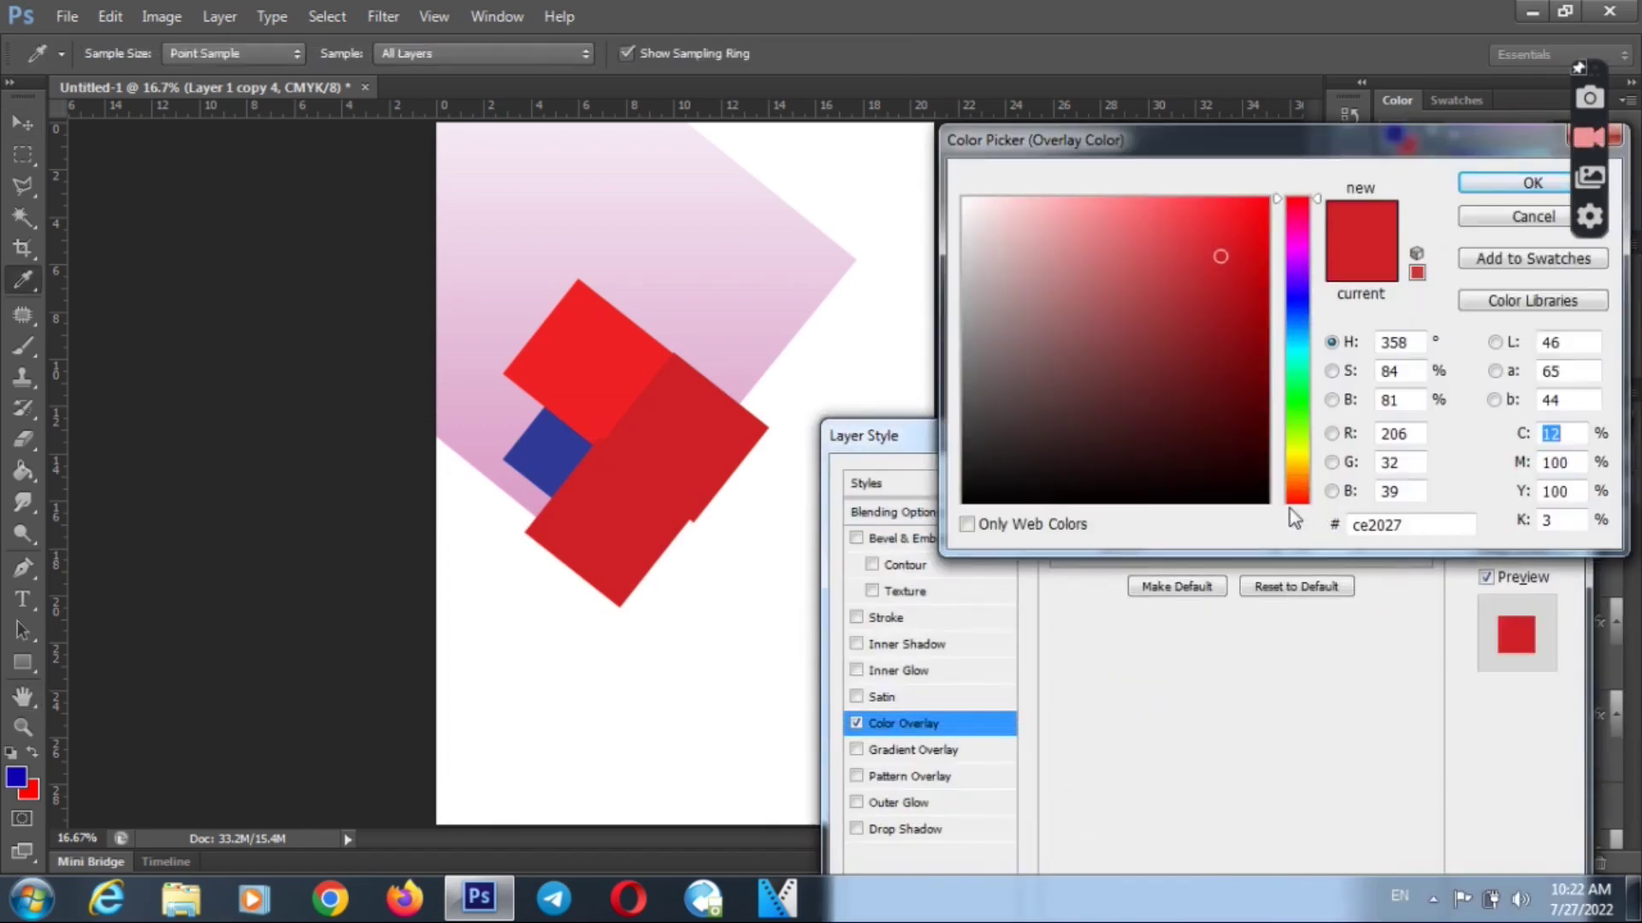
left_click(1241, 276)
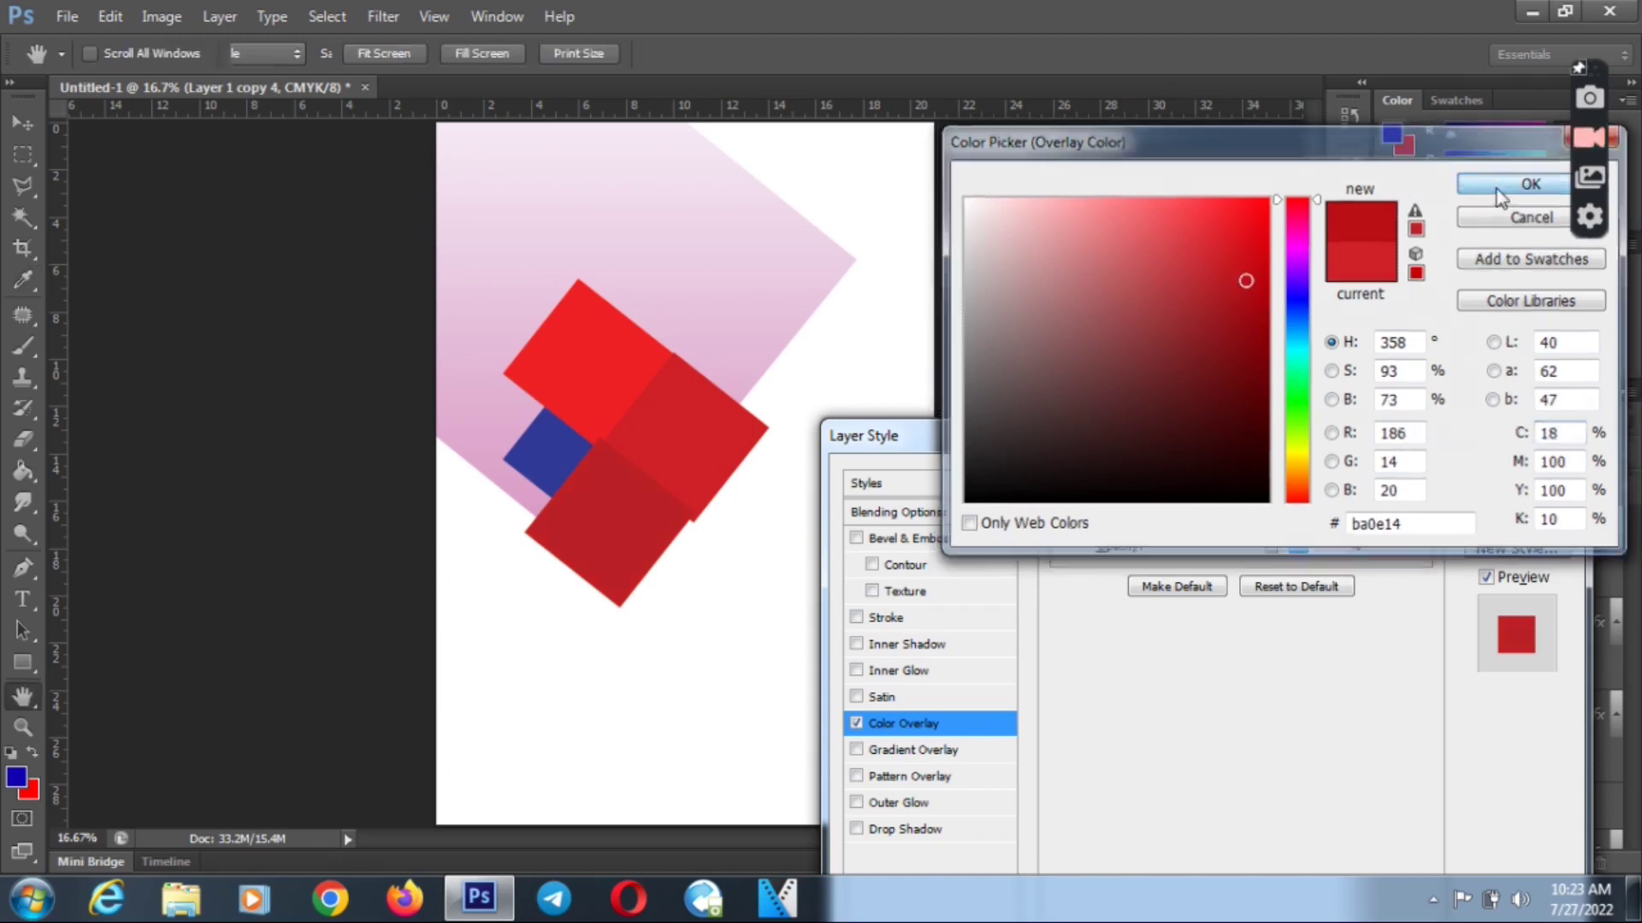
left_click(1526, 183)
left_click(1521, 491)
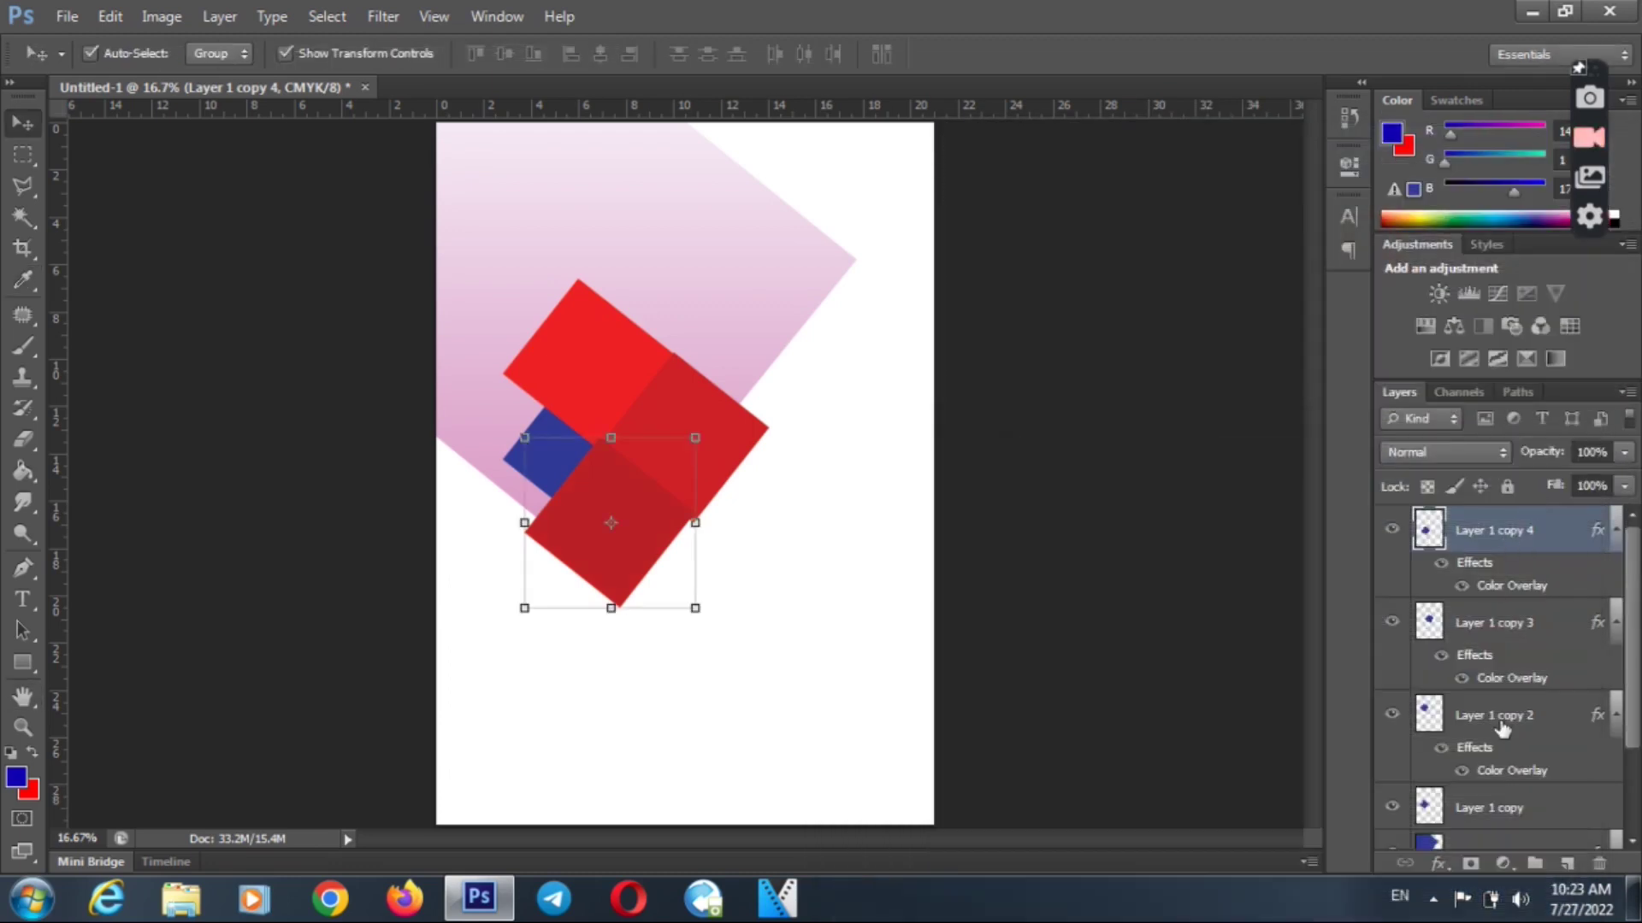
- Move Layer 1 copy, the blue square, to the top of the layer stack and open its layer style settings
left_click(1475, 809)
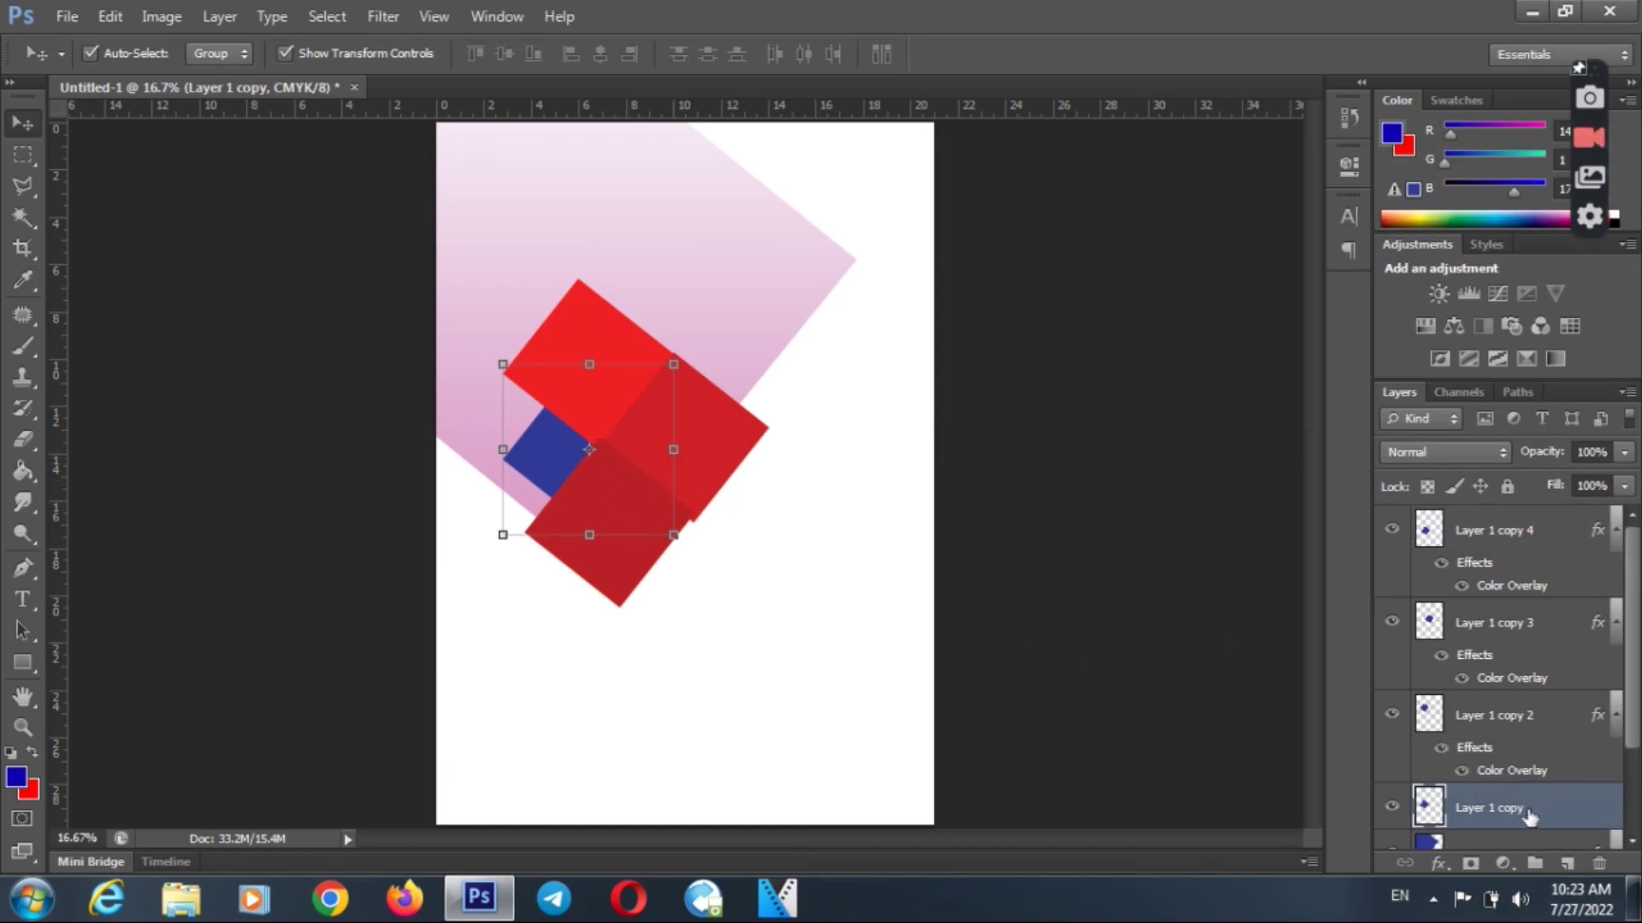
left_click_drag(1522, 809, 1502, 530)
double_click(1556, 530)
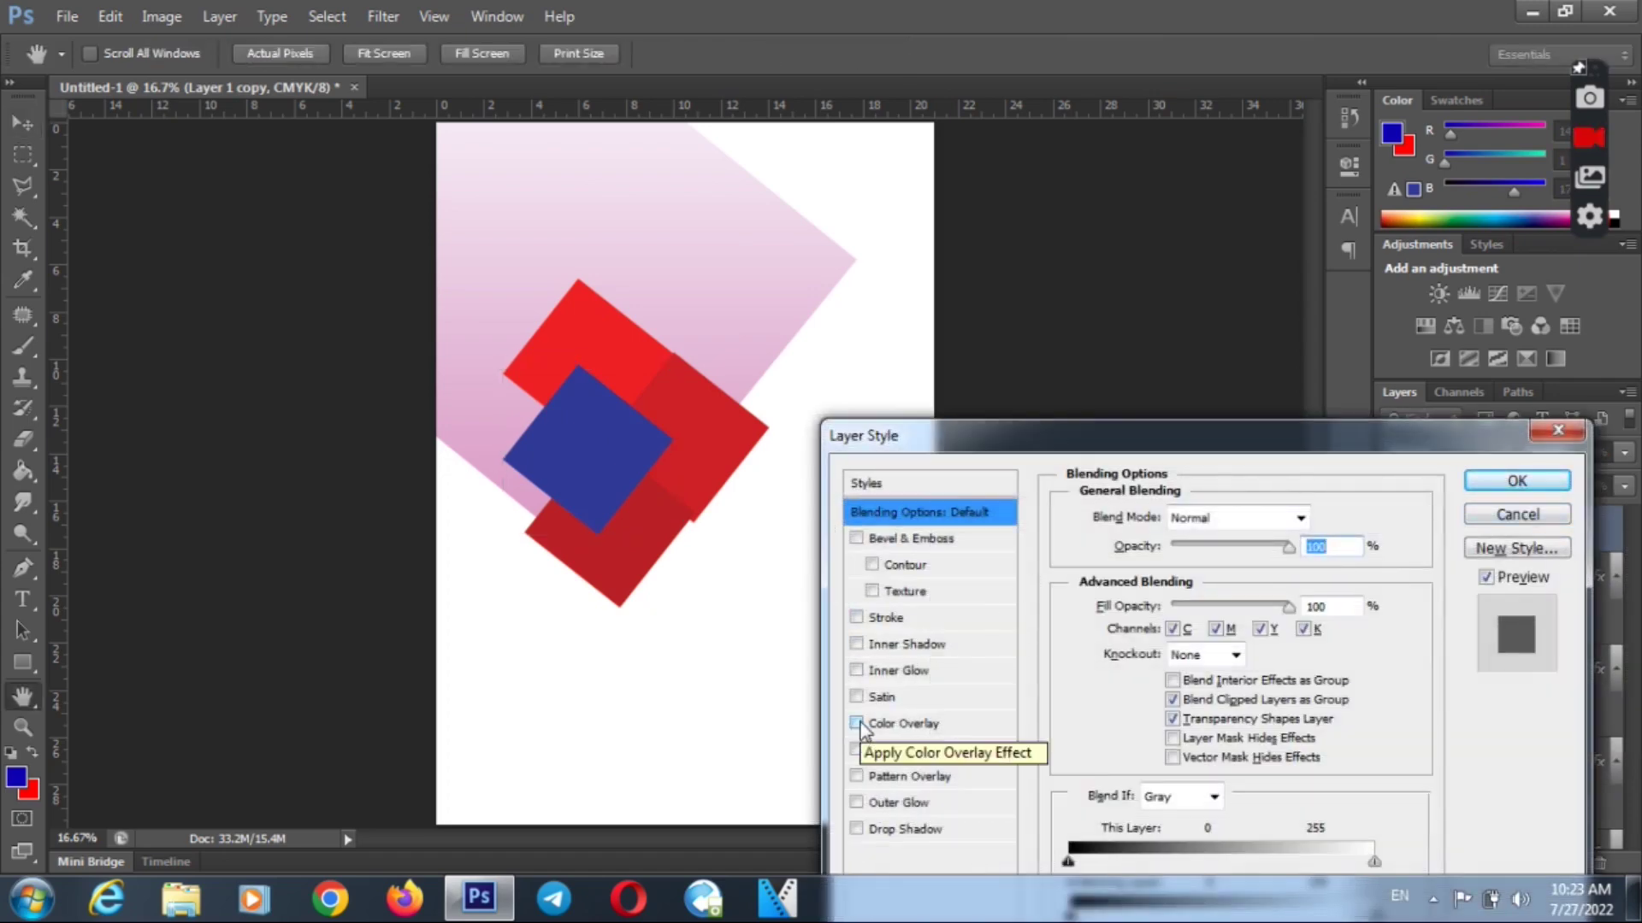
- Try the Color Overlay, Drop Shadow, Inner Shadow and Stroke effects on the blue square
left_click(856, 723)
left_click(855, 723)
left_click(857, 828)
left_click(856, 829)
left_click(856, 644)
left_click(856, 644)
left_click(856, 617)
left_click(856, 617)
left_click(856, 644)
- Add an outside Stroke effect to the blue square and set its colour to the near-white f5f5f5
left_click(856, 617)
left_click(883, 618)
mouse_move(1175, 524)
left_mouse_down()
mouse_move(1205, 520)
mouse_move(1179, 518)
left_mouse_up()
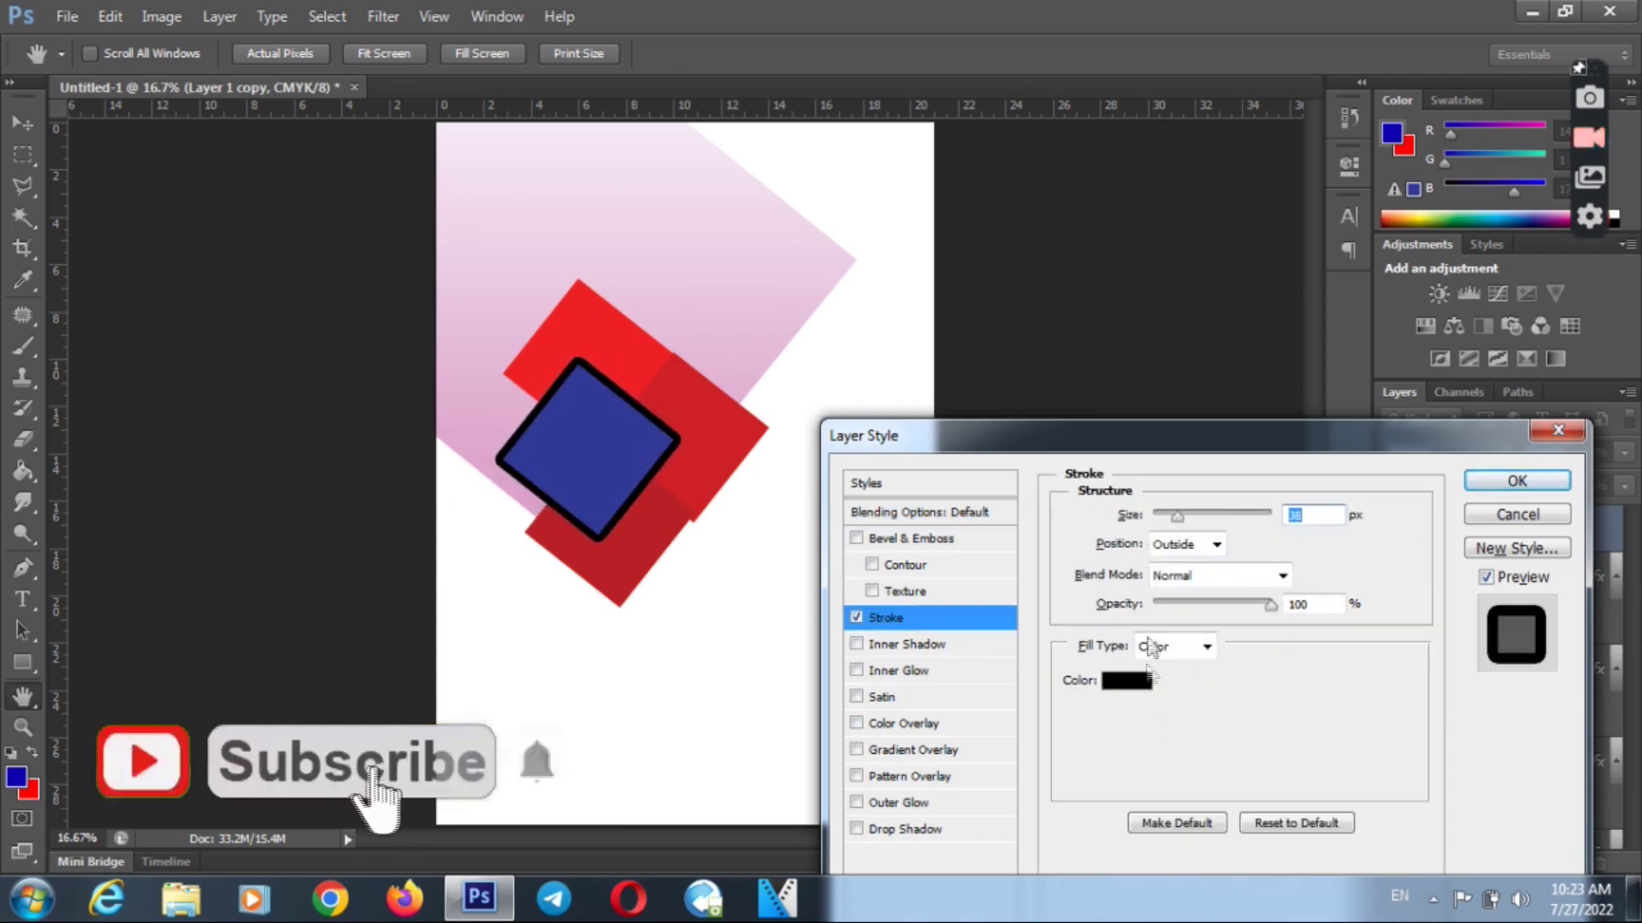
left_click(1129, 681)
left_click_drag(1002, 250, 953, 209)
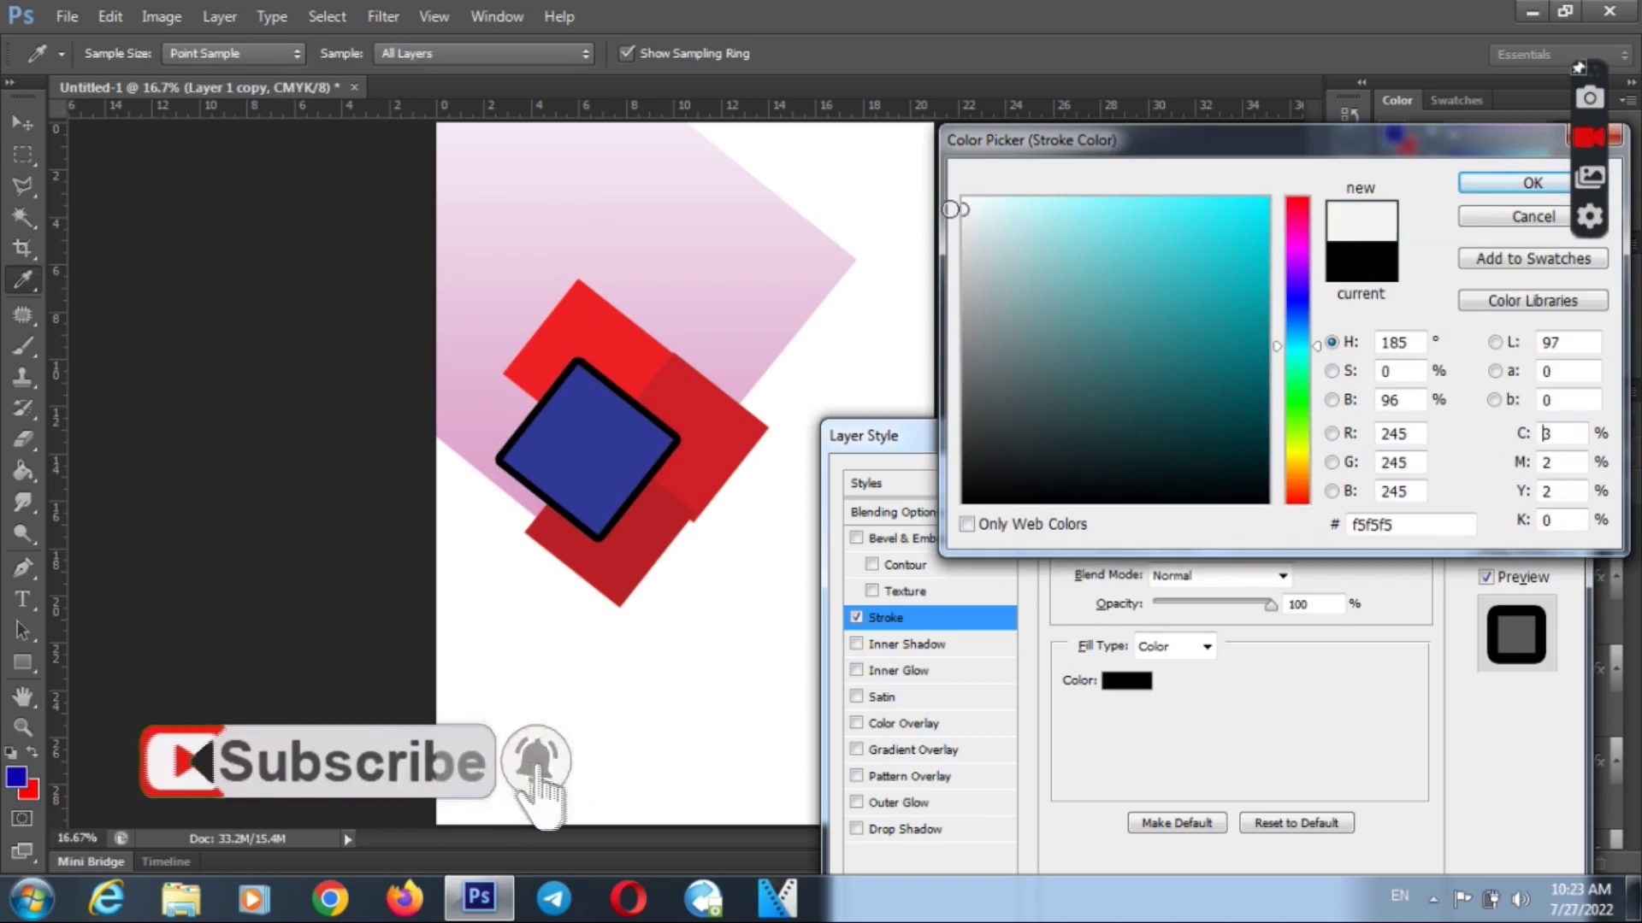
left_click(1533, 183)
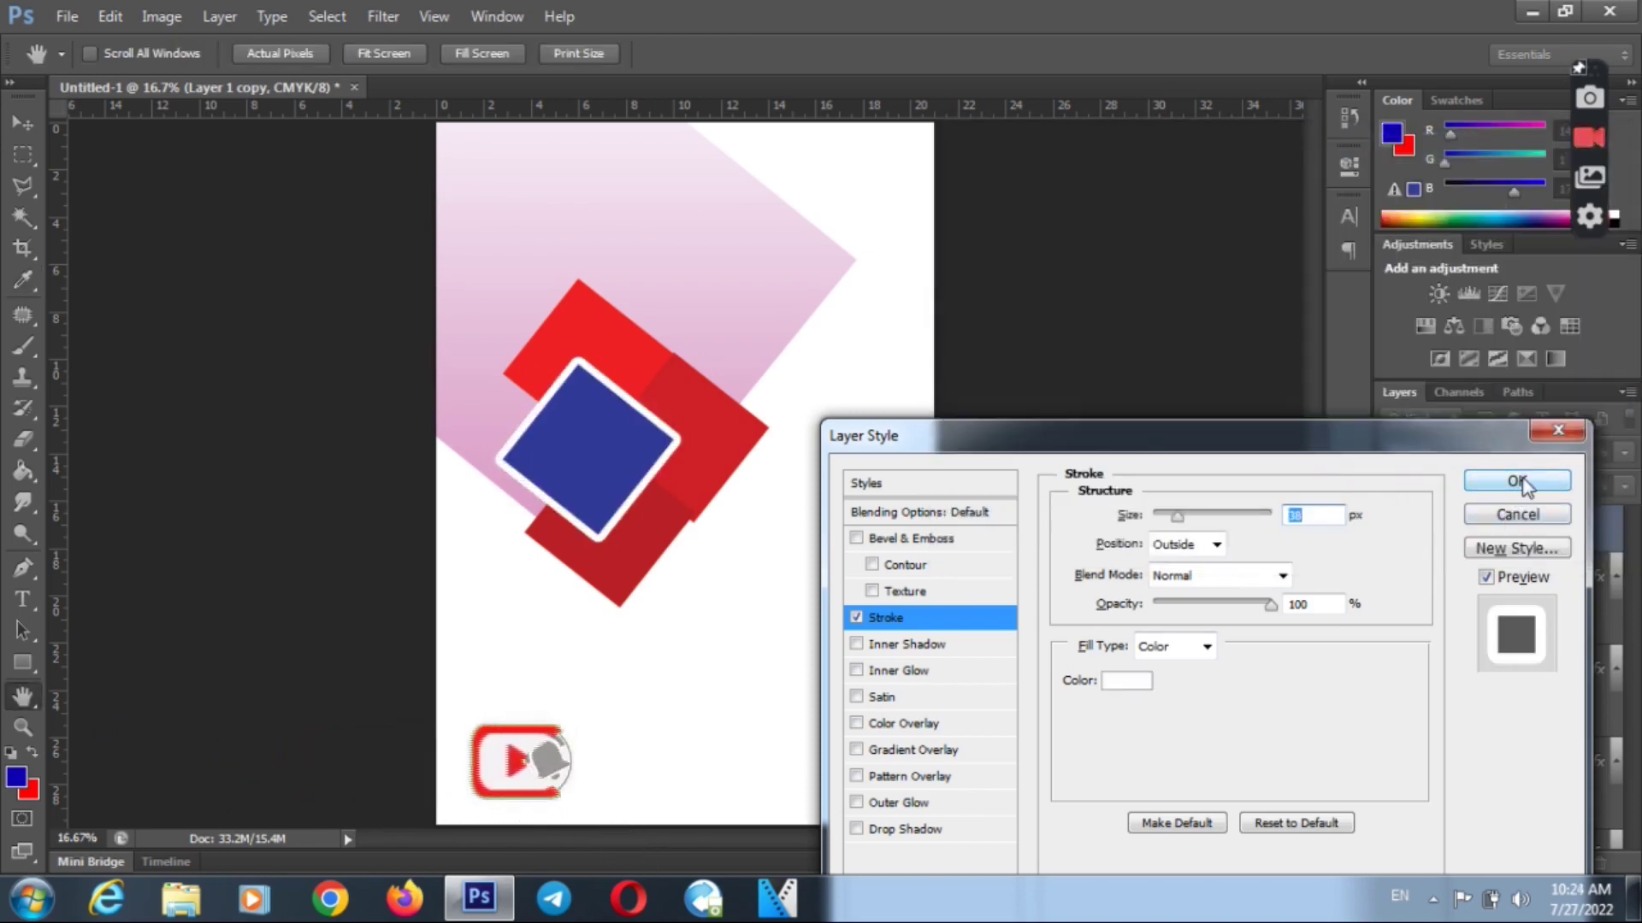
- Add a Color Overlay to the white-outlined square, set it to black 000000 and apply the layer style
left_click(934, 729)
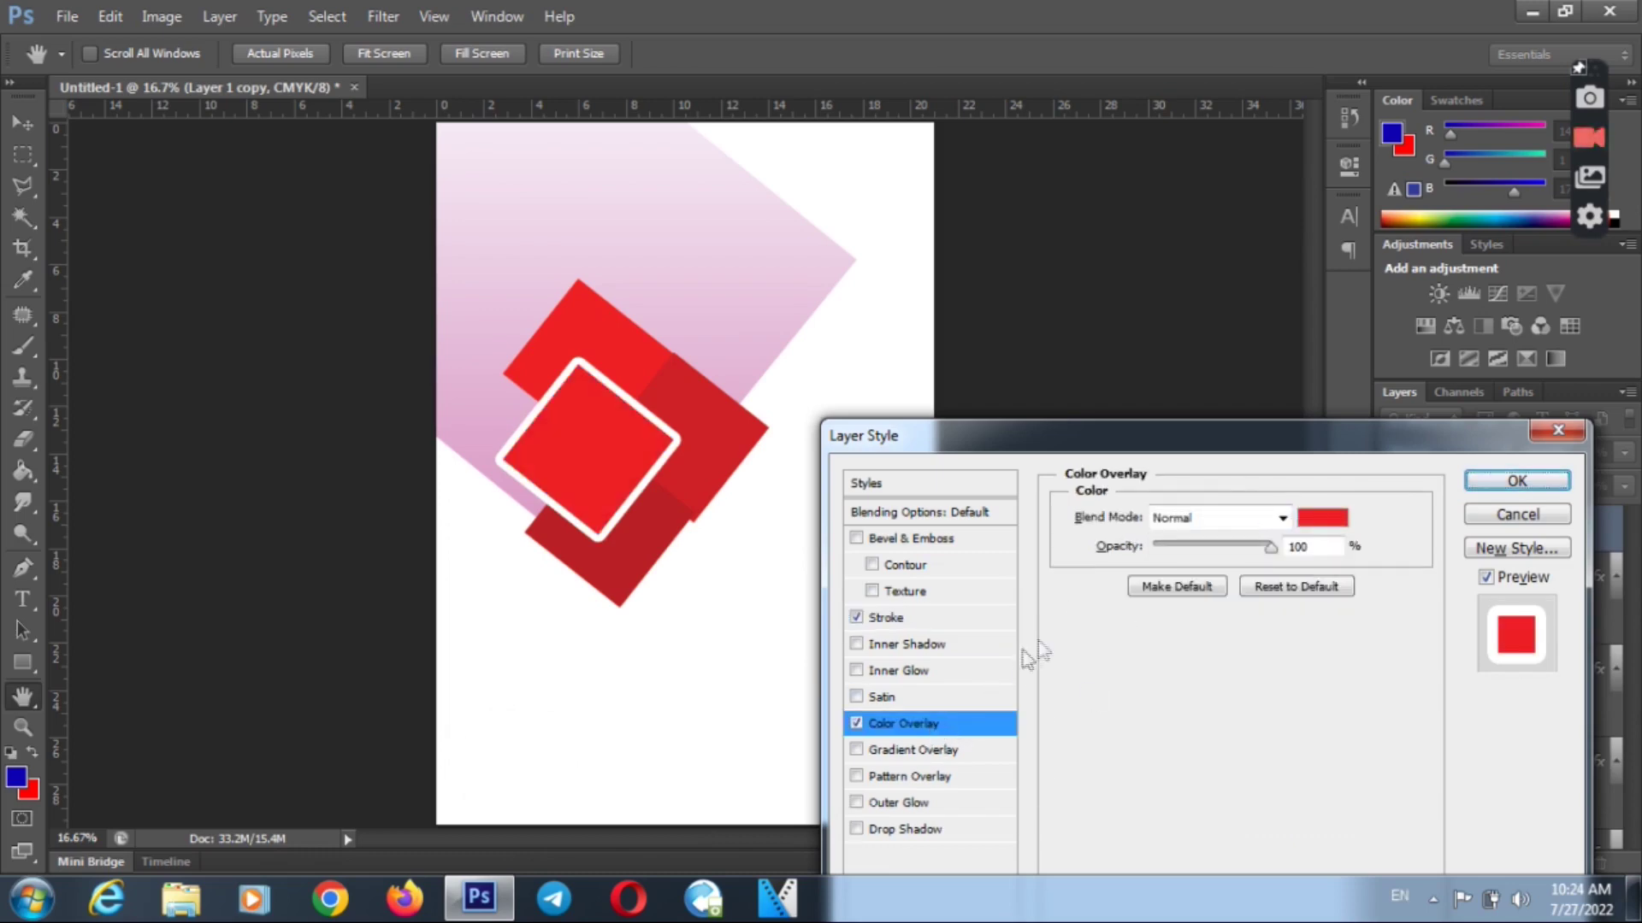
left_click(856, 725)
left_click(856, 725)
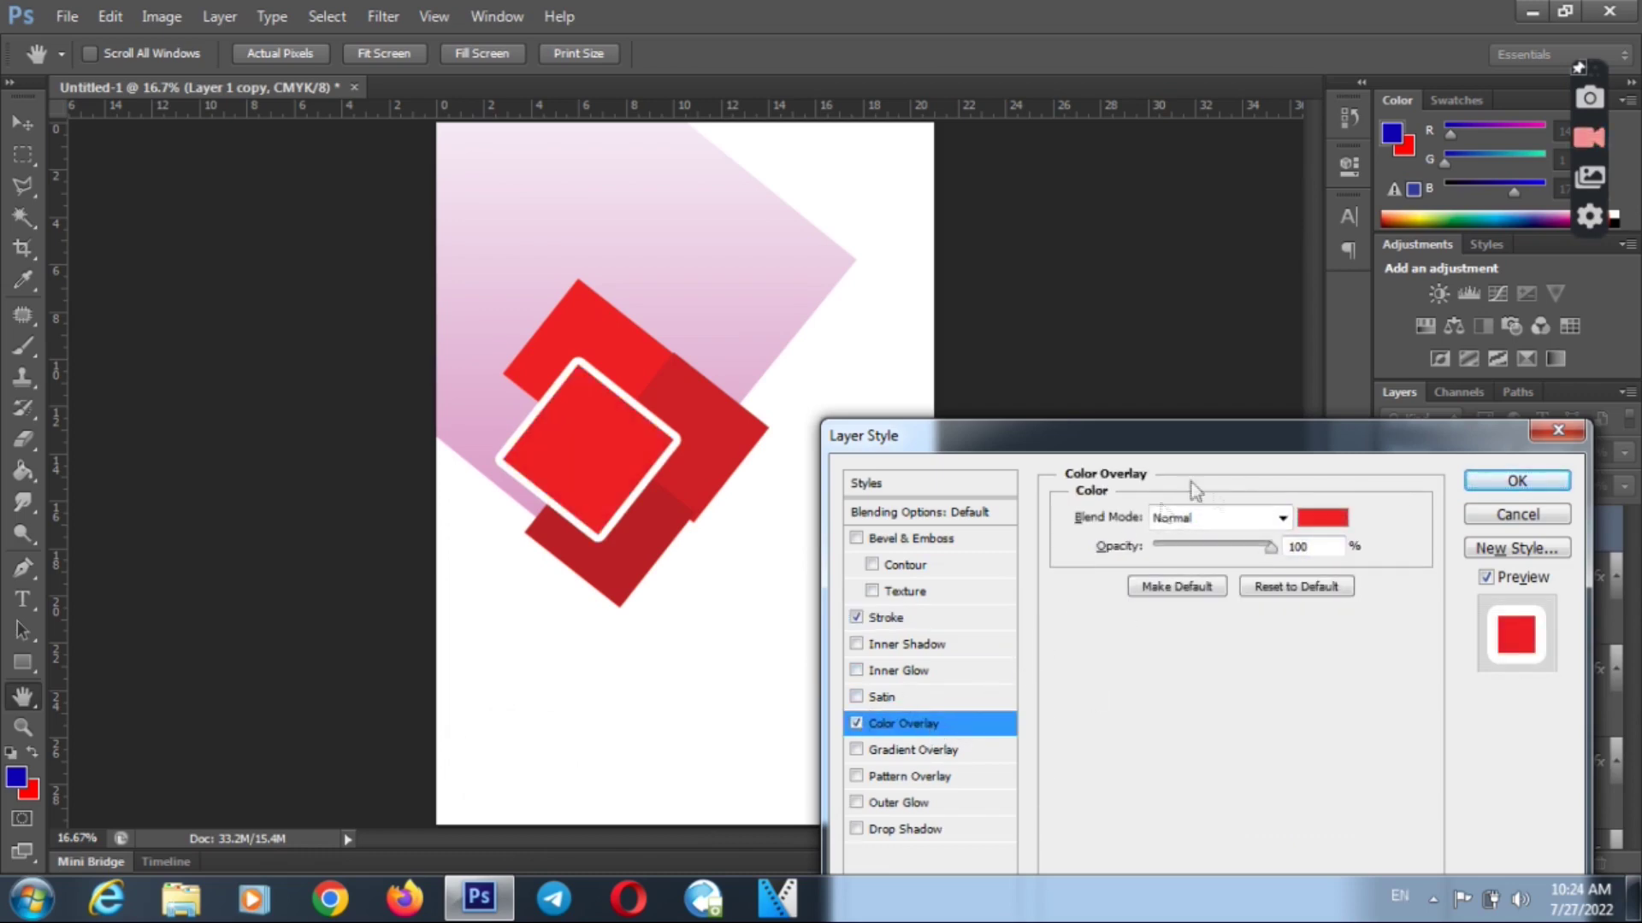
left_click(1310, 521)
left_click_drag(969, 479, 959, 506)
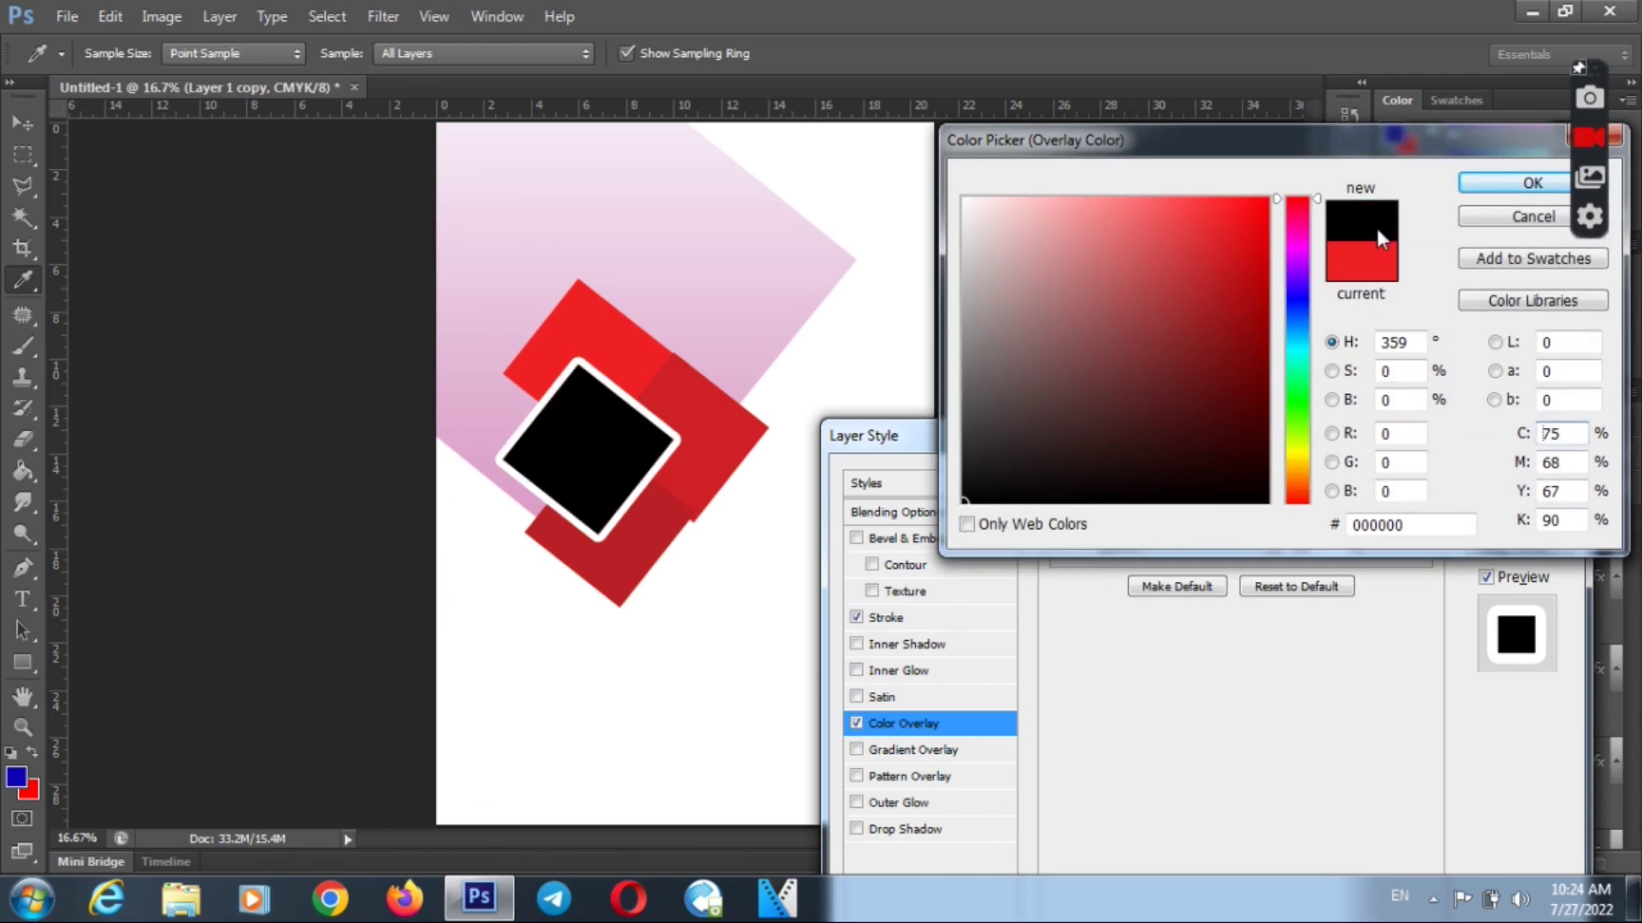
left_click(1487, 194)
left_click(1515, 479)
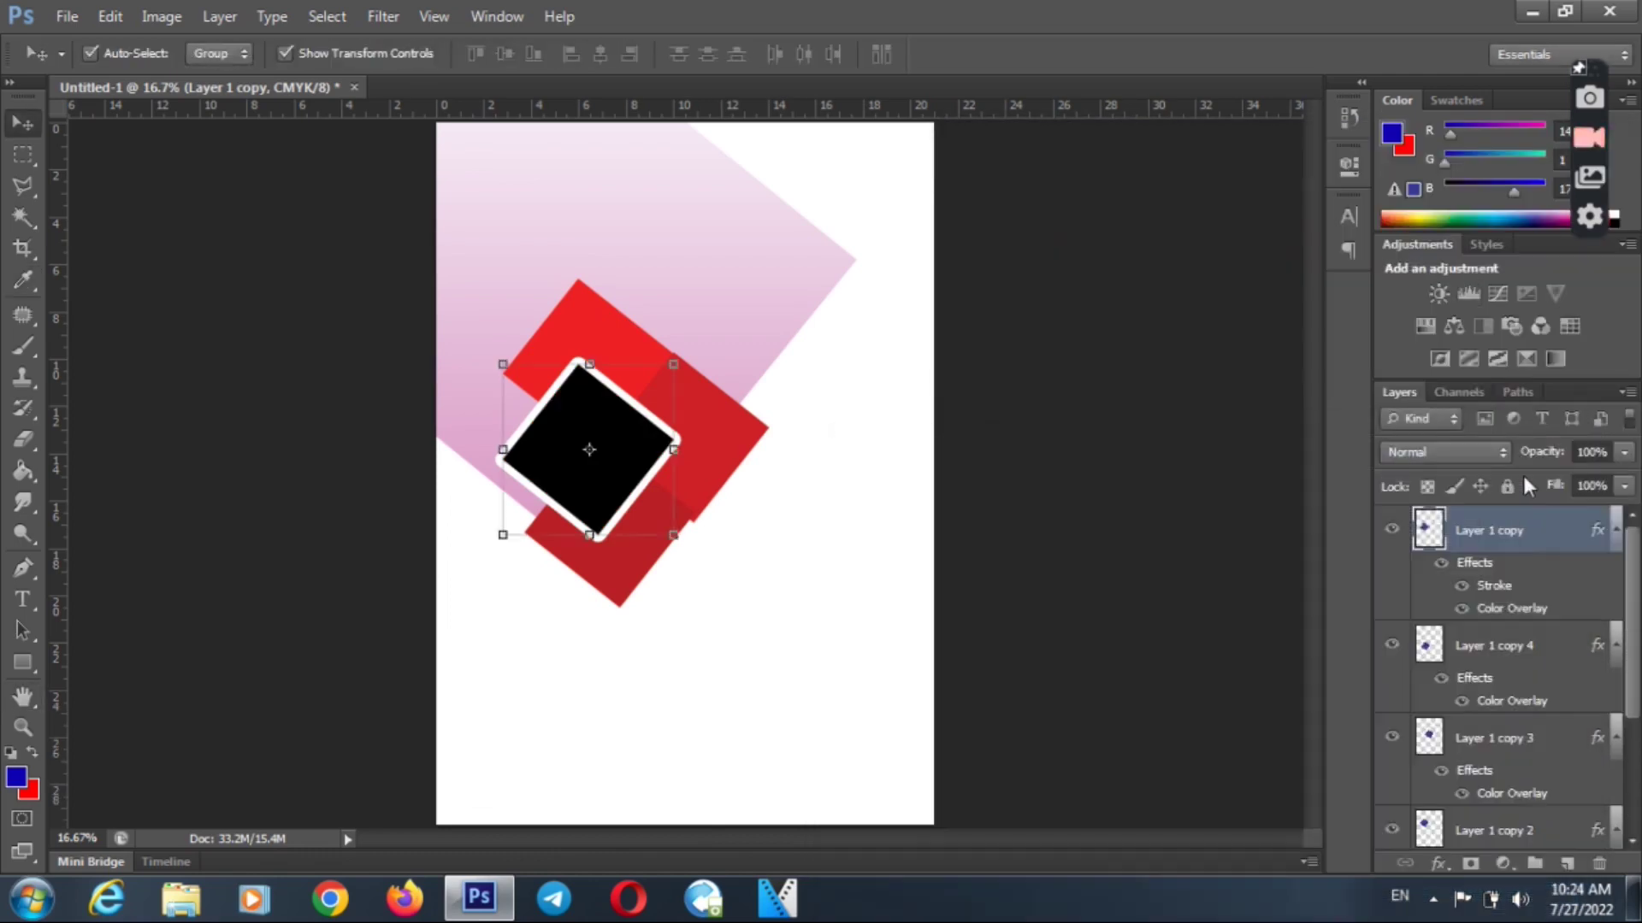
- Change the first colour stop of the Gradient Overlay on Layer 1, the large square, to pink fd8dbc
left_click(802, 277)
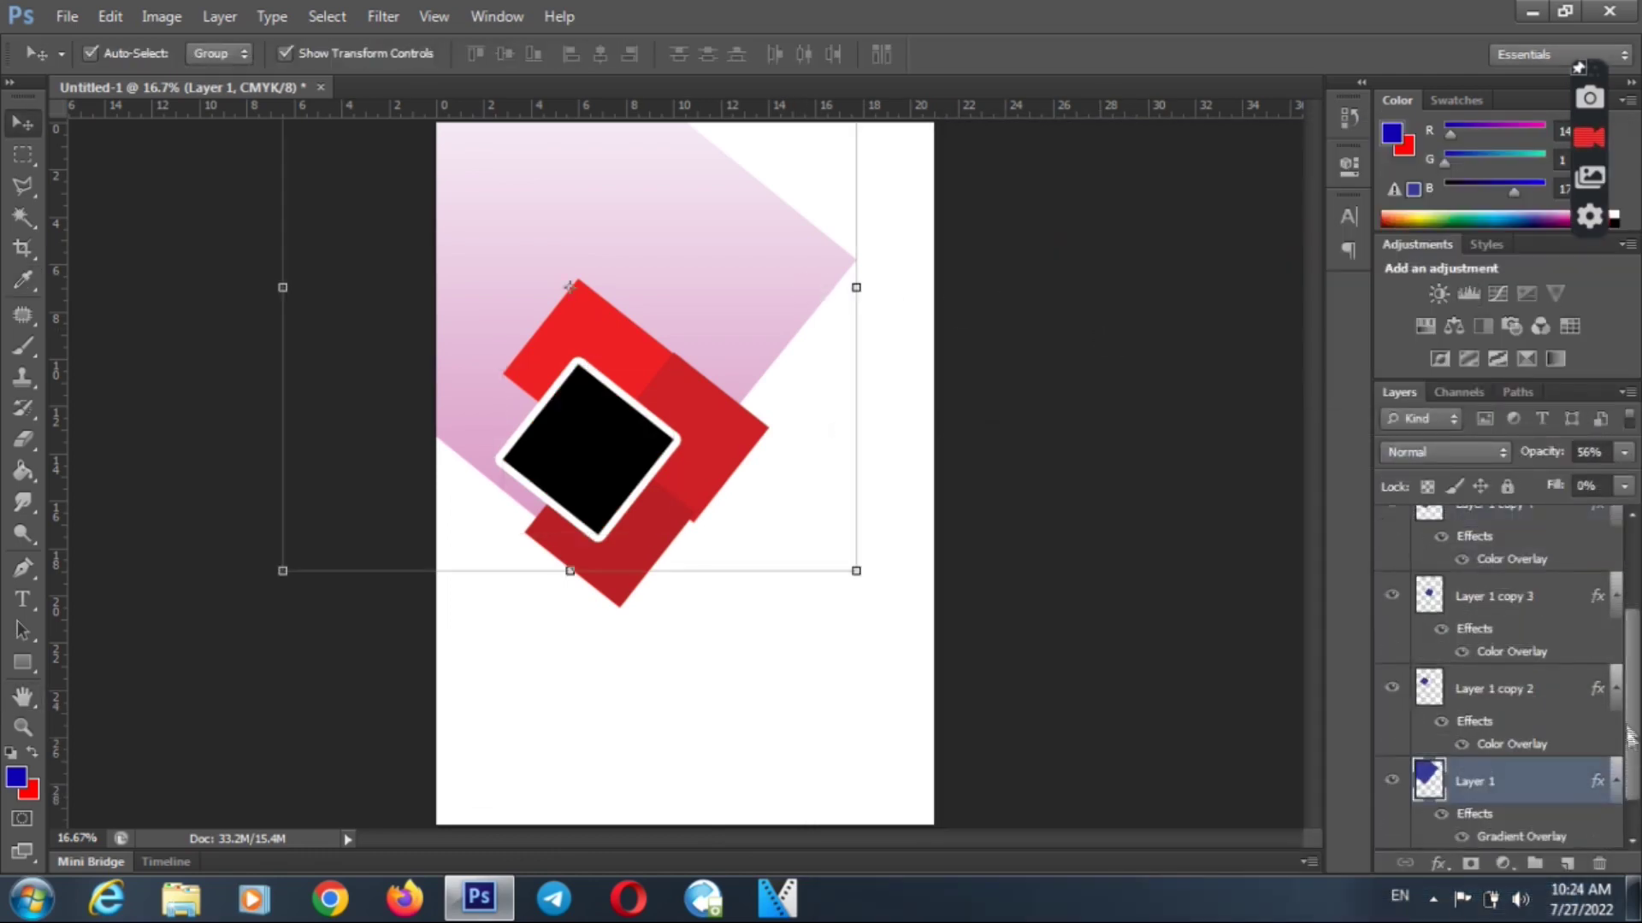
double_click(1601, 788)
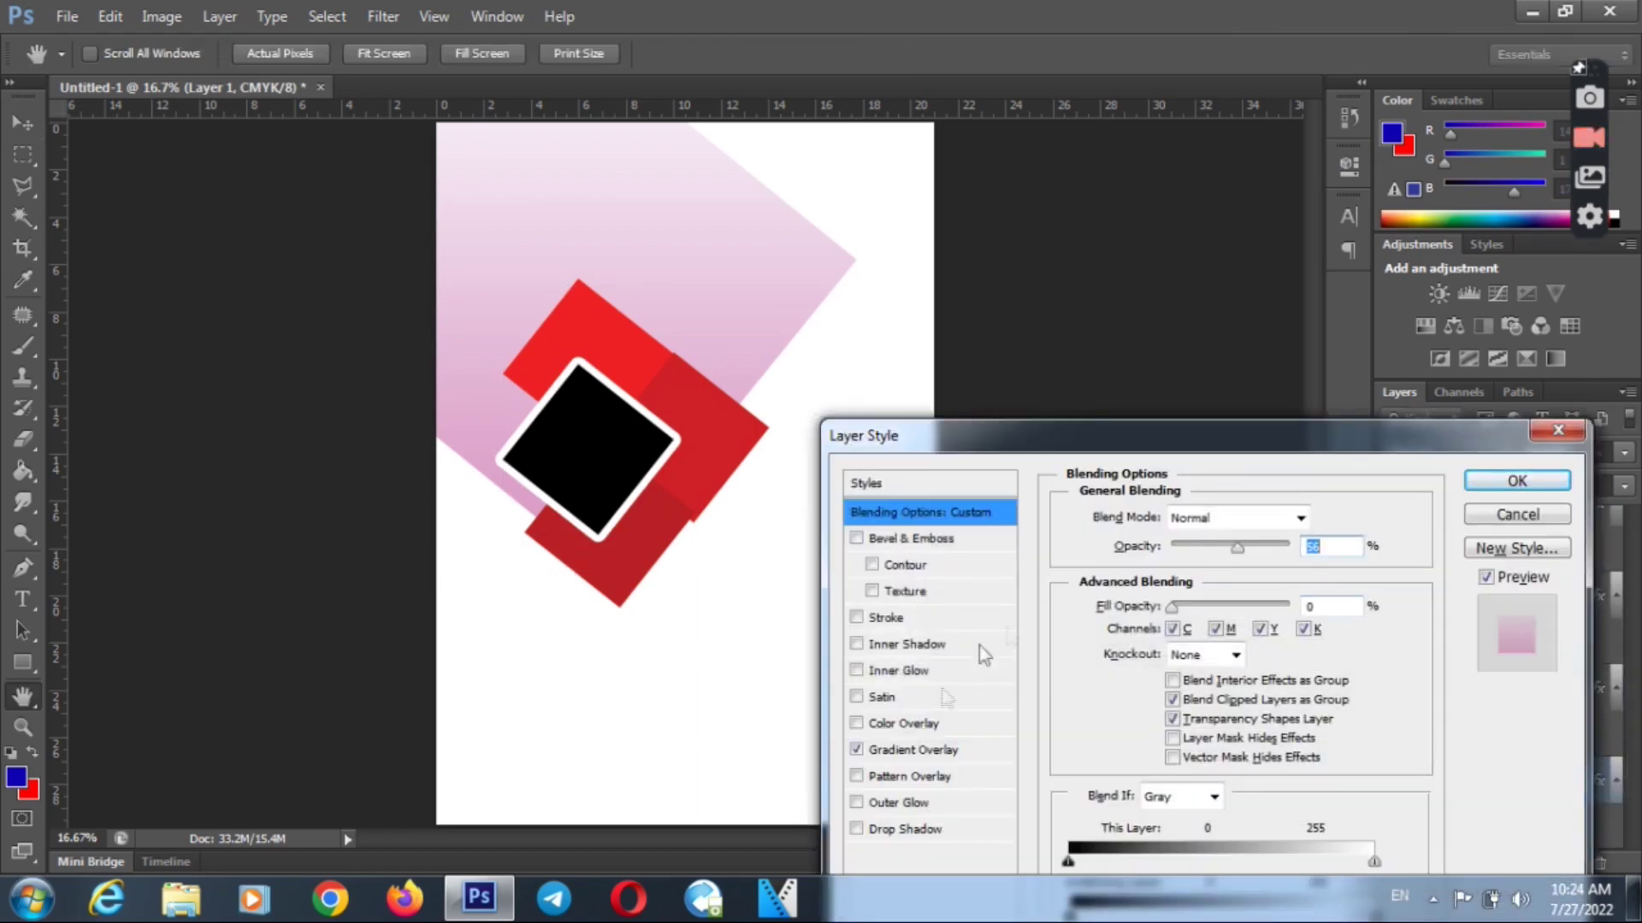
left_click(922, 752)
left_click(1209, 571)
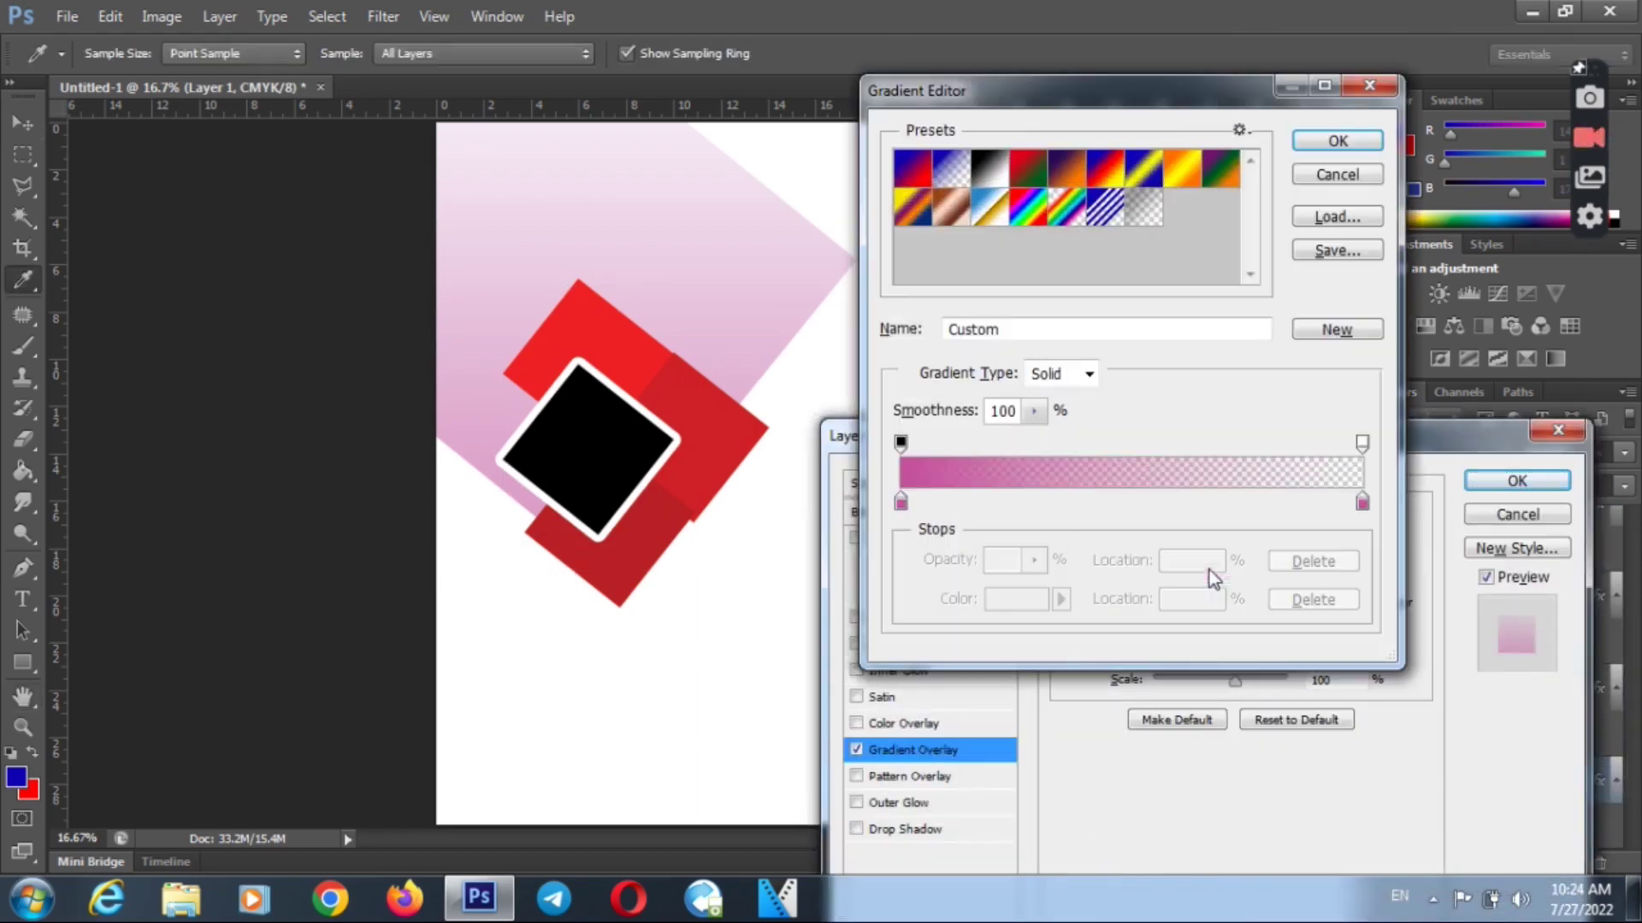
left_click(901, 503)
left_click(1032, 603)
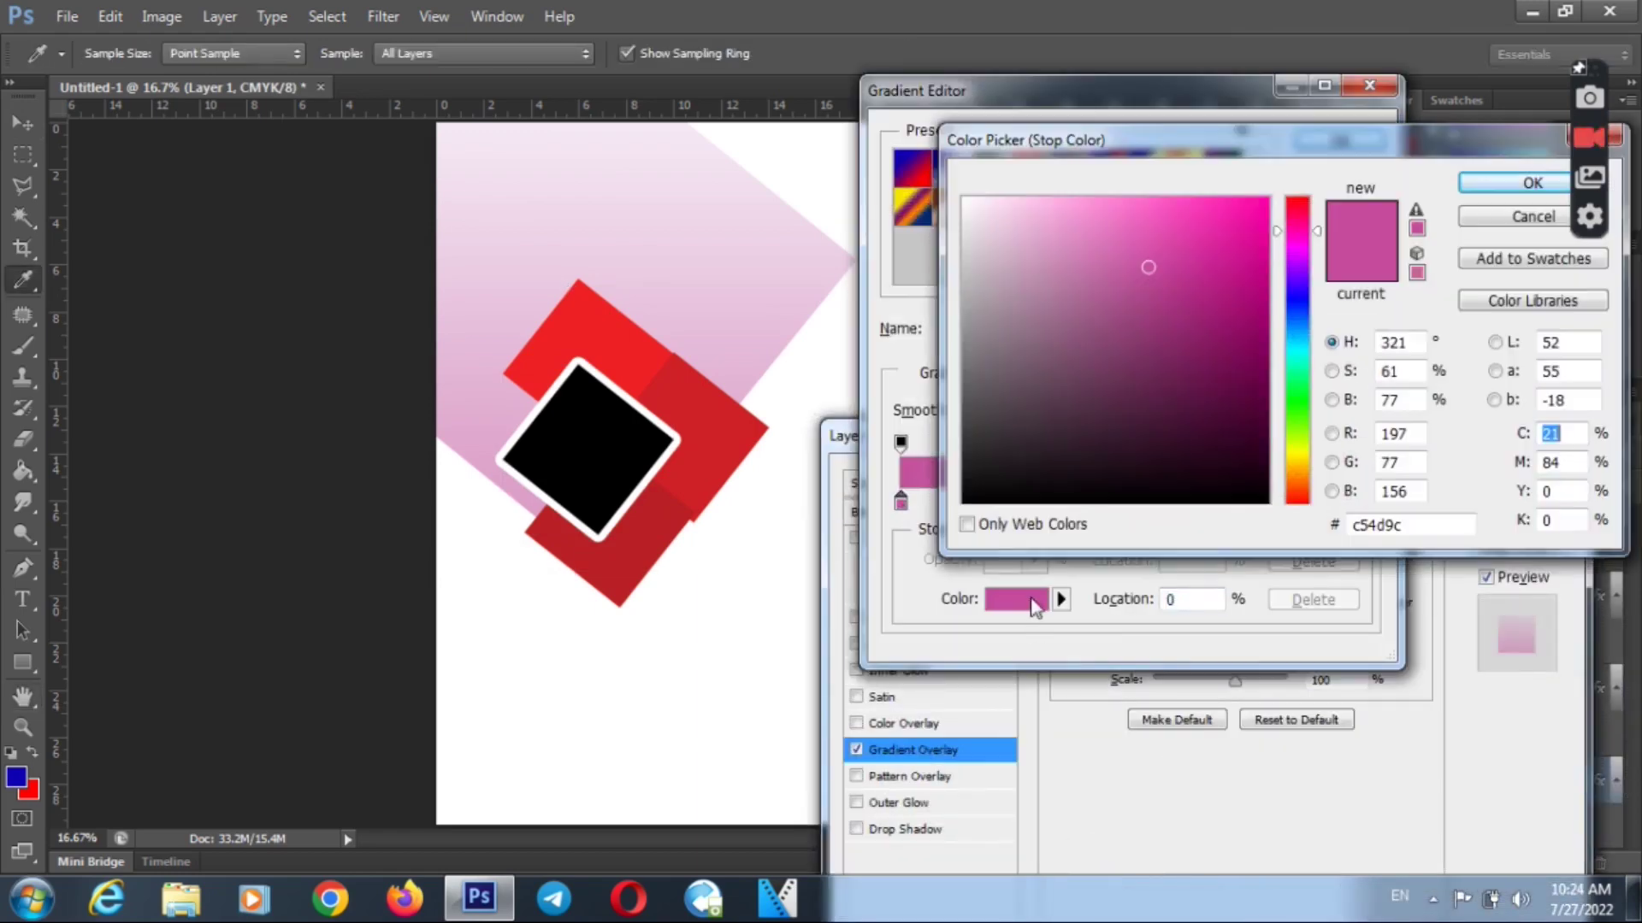
left_click(1296, 218)
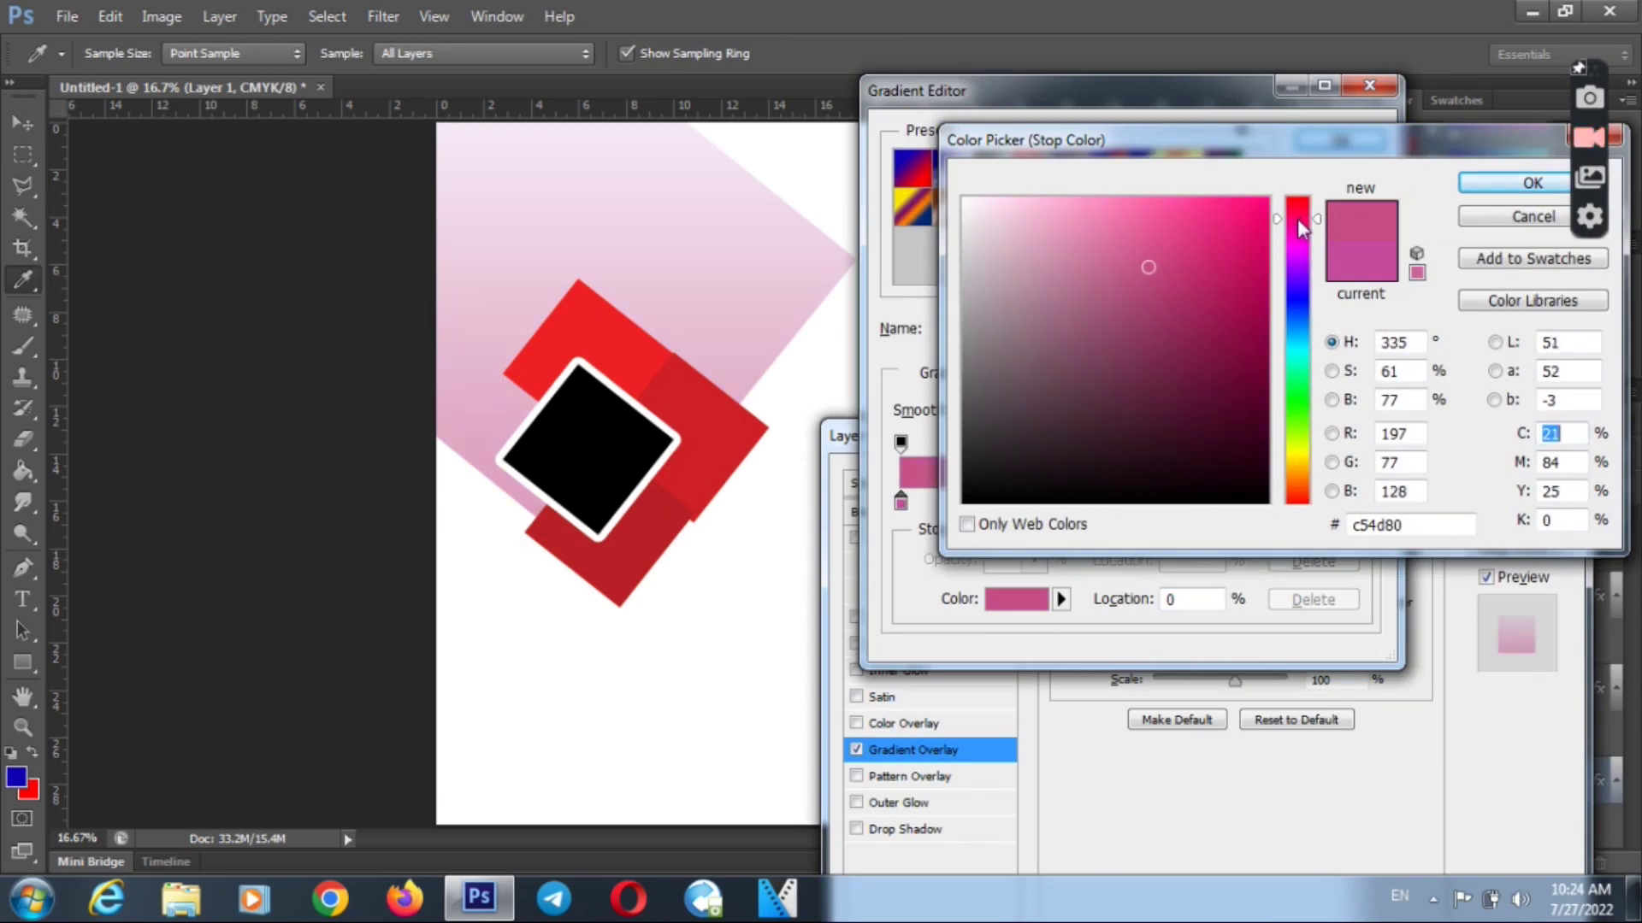
left_click(1099, 200)
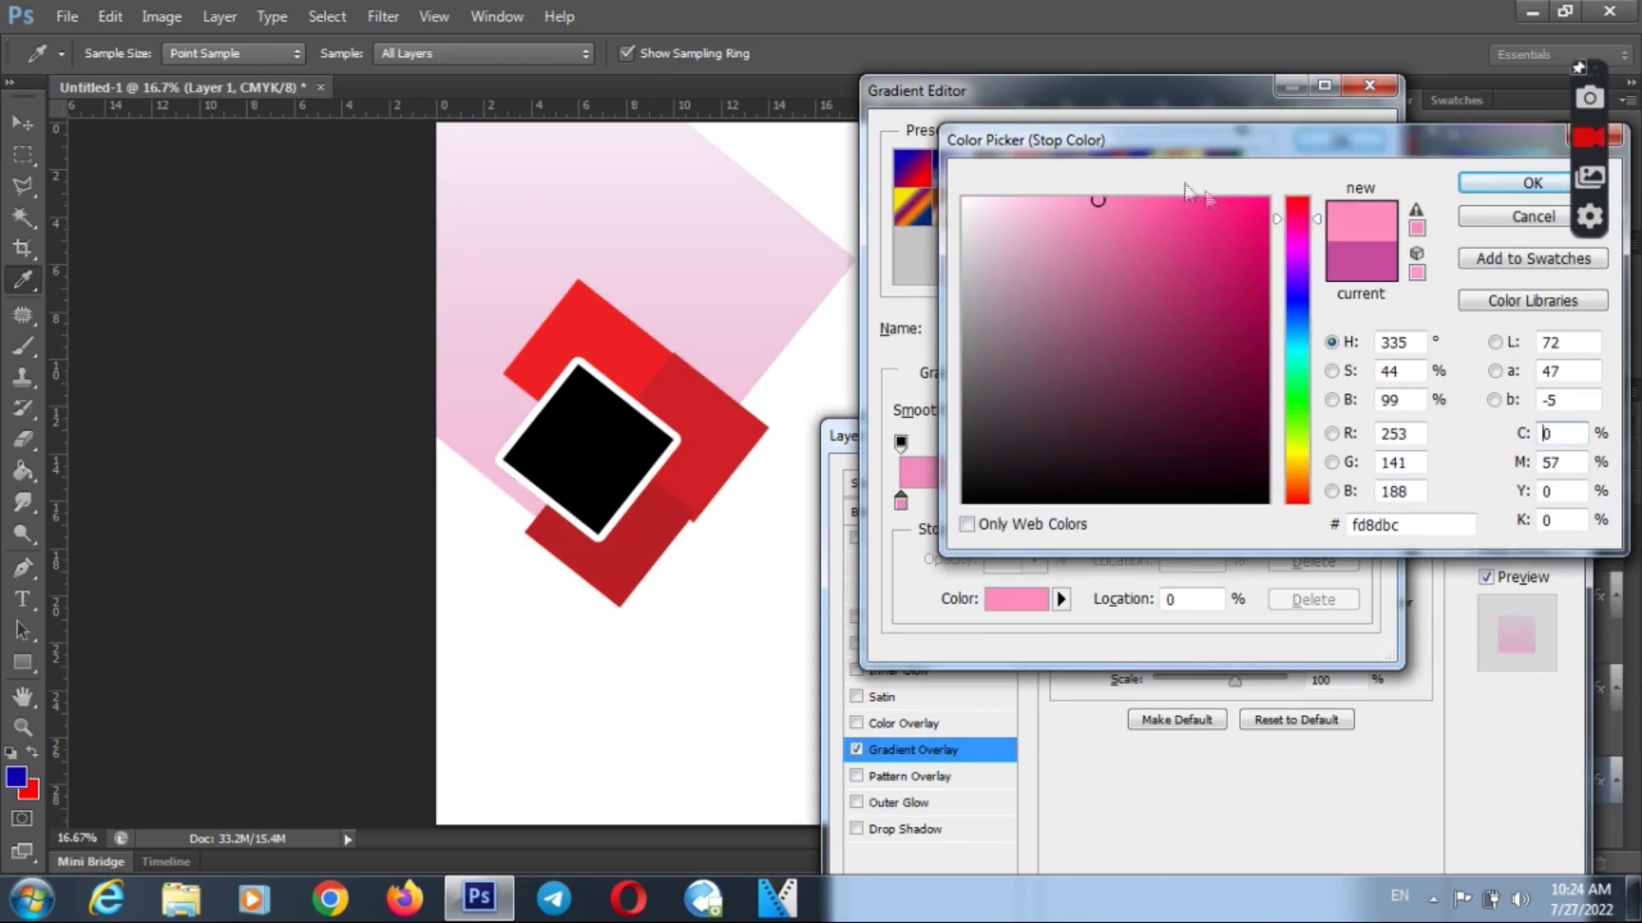
left_click(1531, 183)
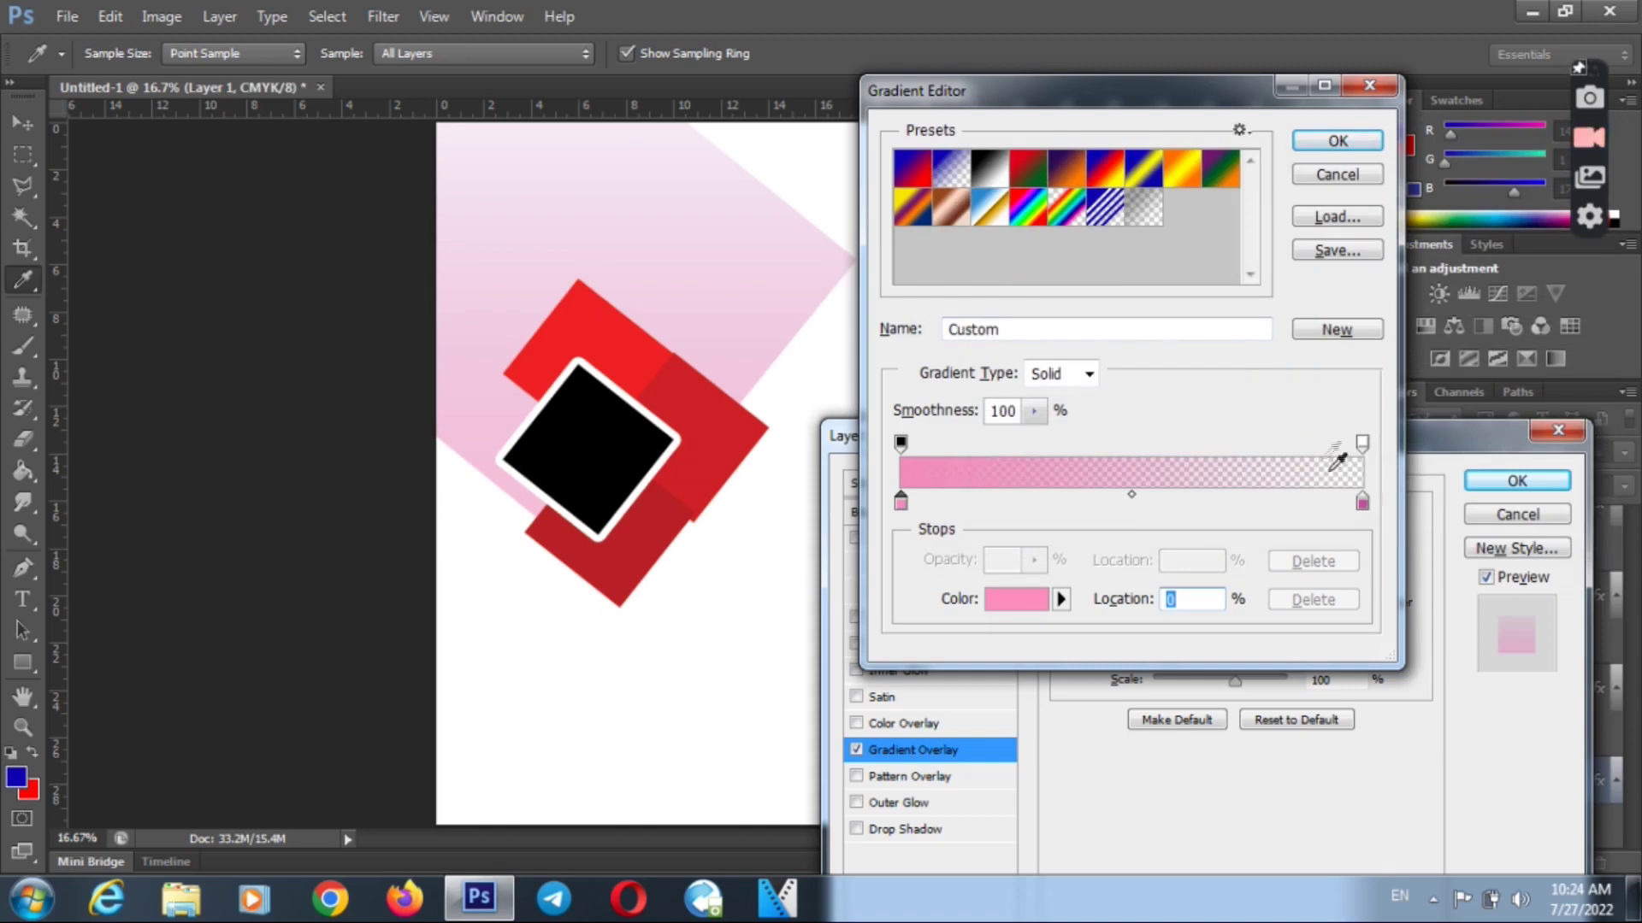
left_click(1336, 142)
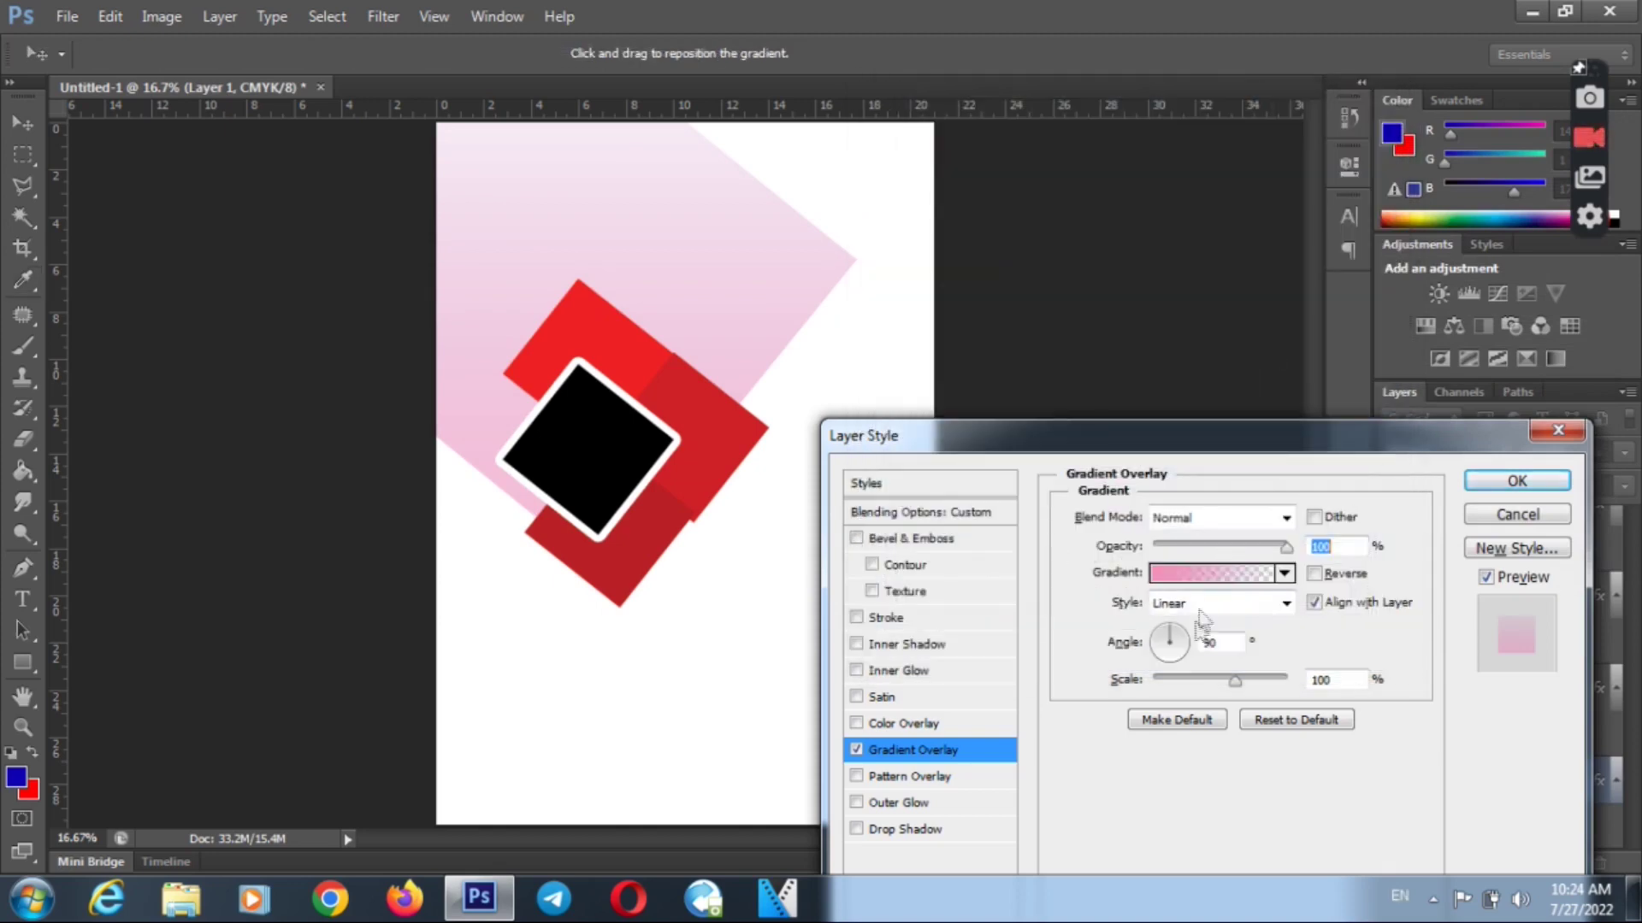
- Set the large square's Gradient Overlay angle to 176° and its opacity to 60%, and apply the layer style
left_click_drag(1187, 643, 1151, 642)
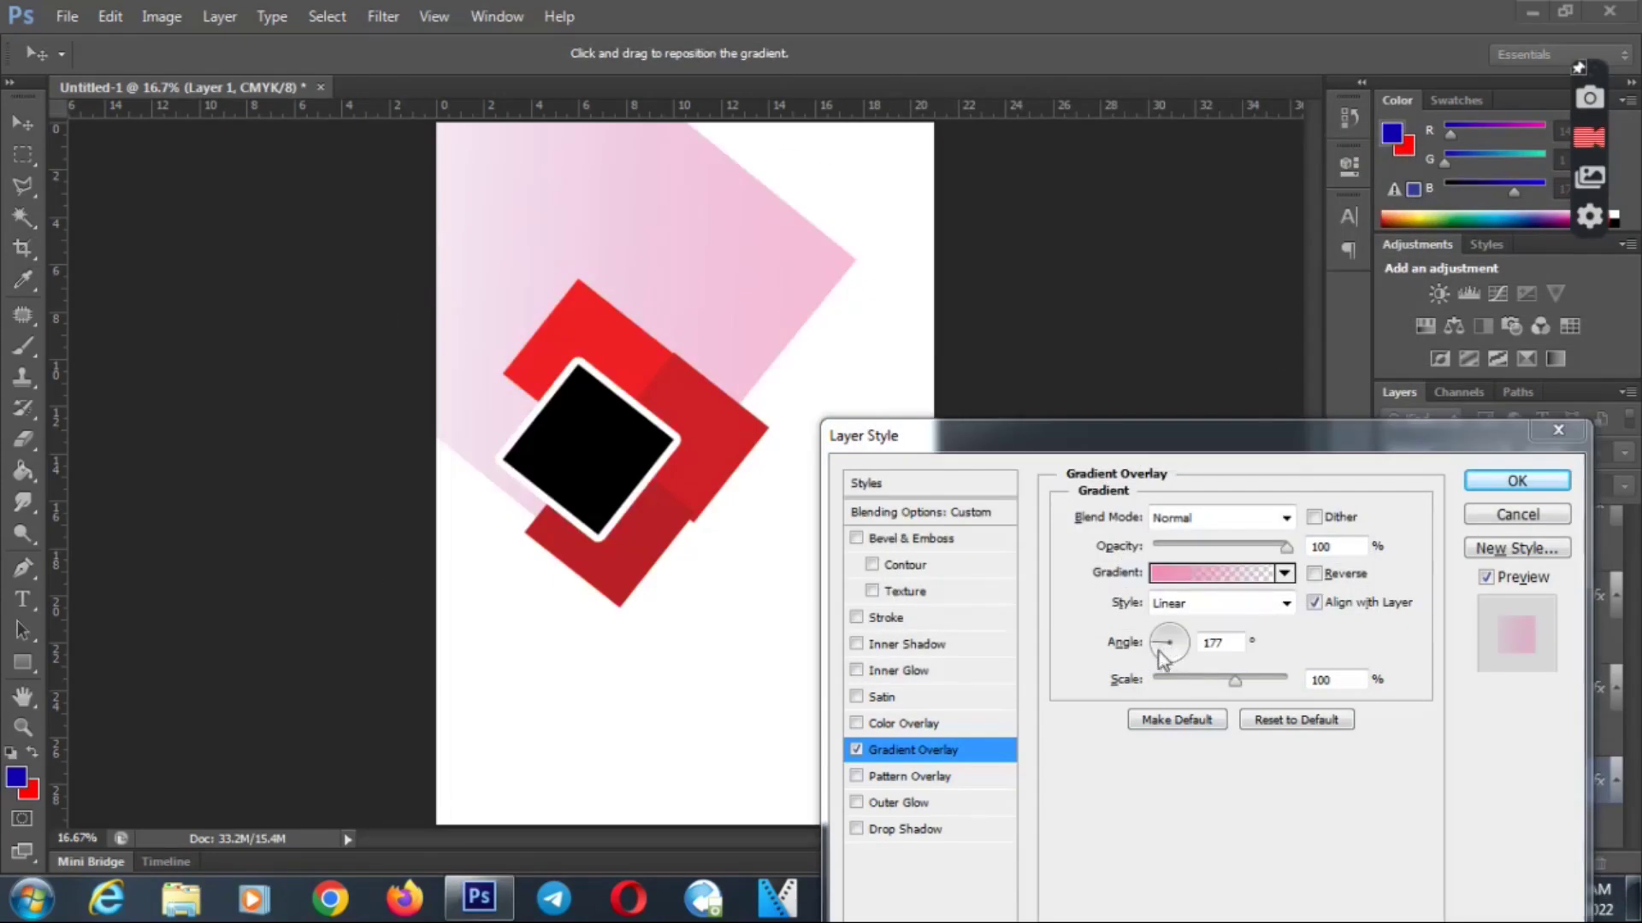
left_click_drag(1167, 665, 1158, 651)
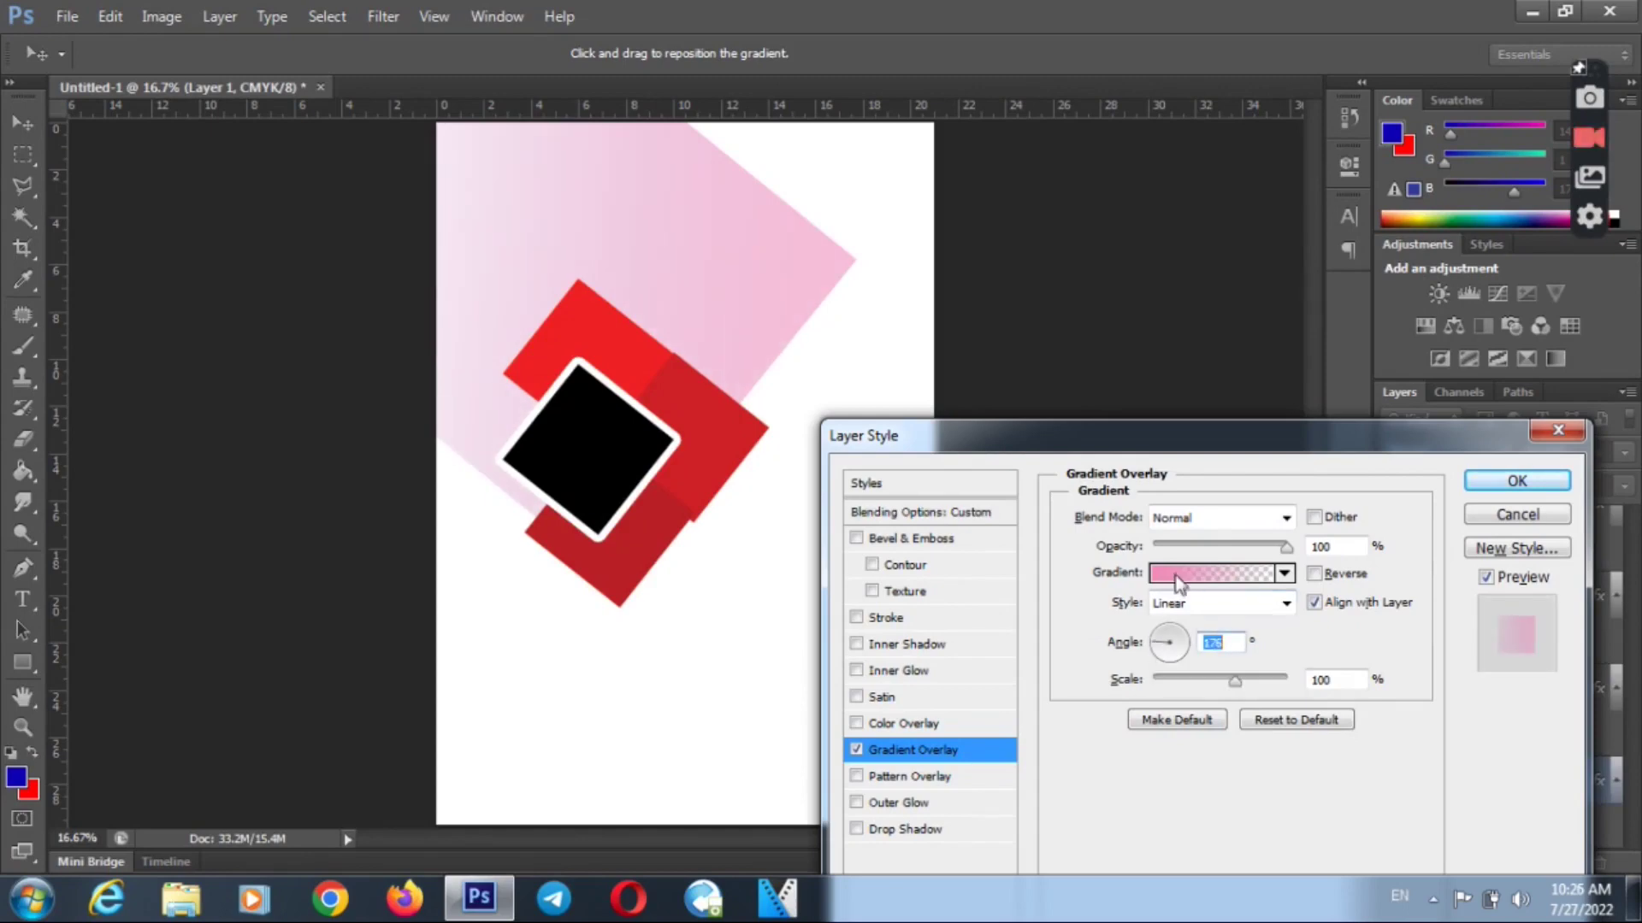
left_click_drag(1286, 547, 1214, 551)
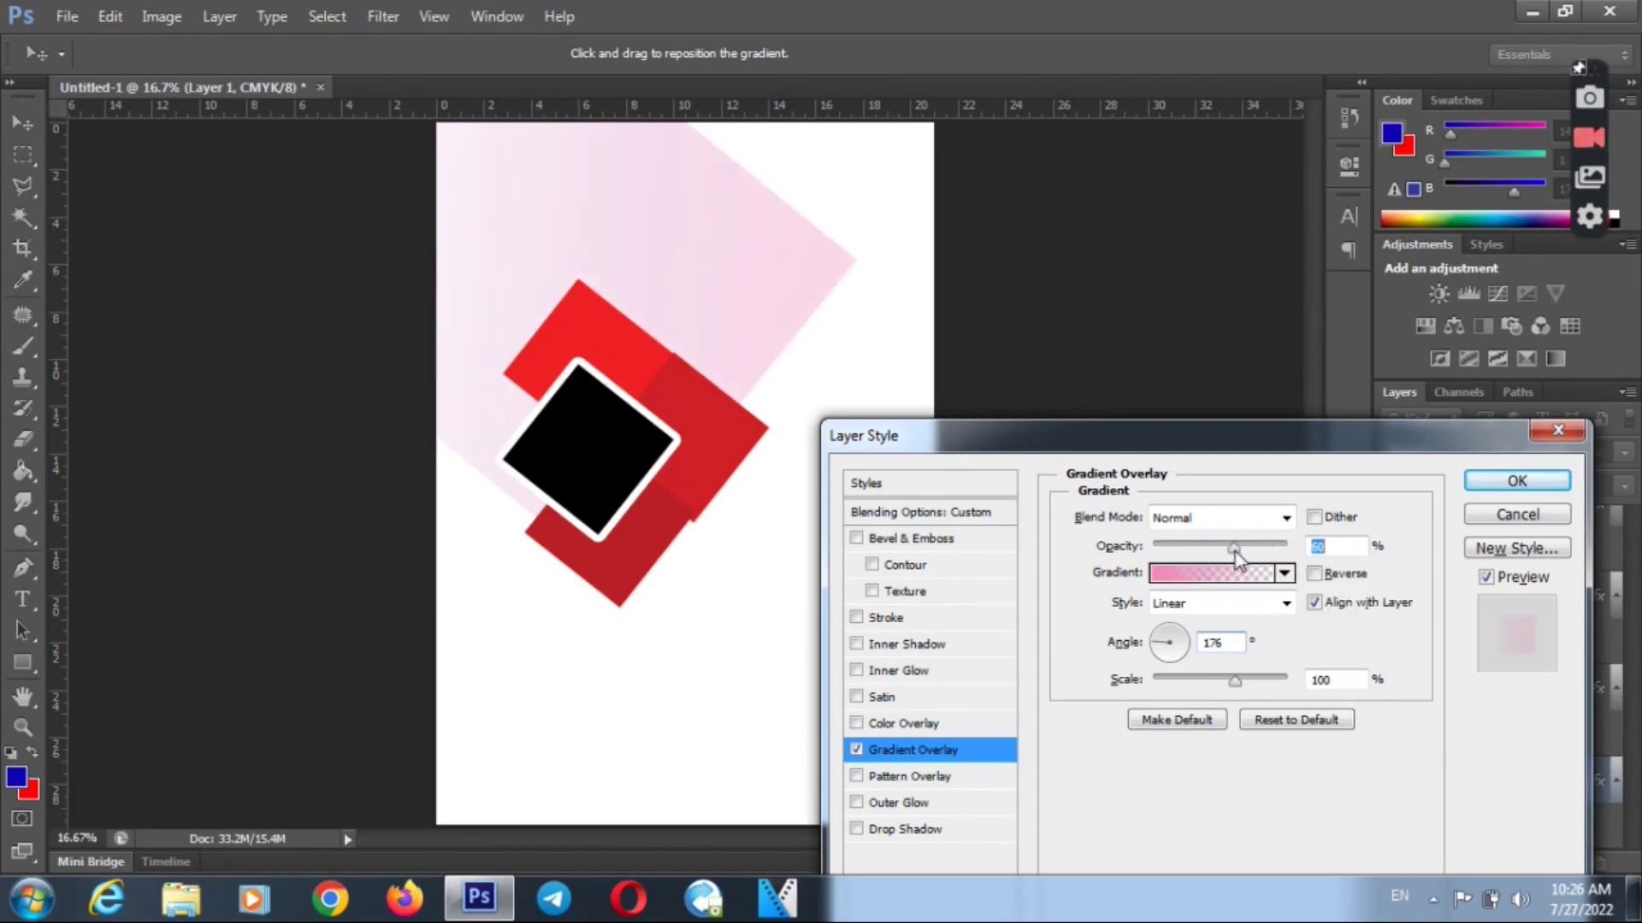
left_click(1495, 482)
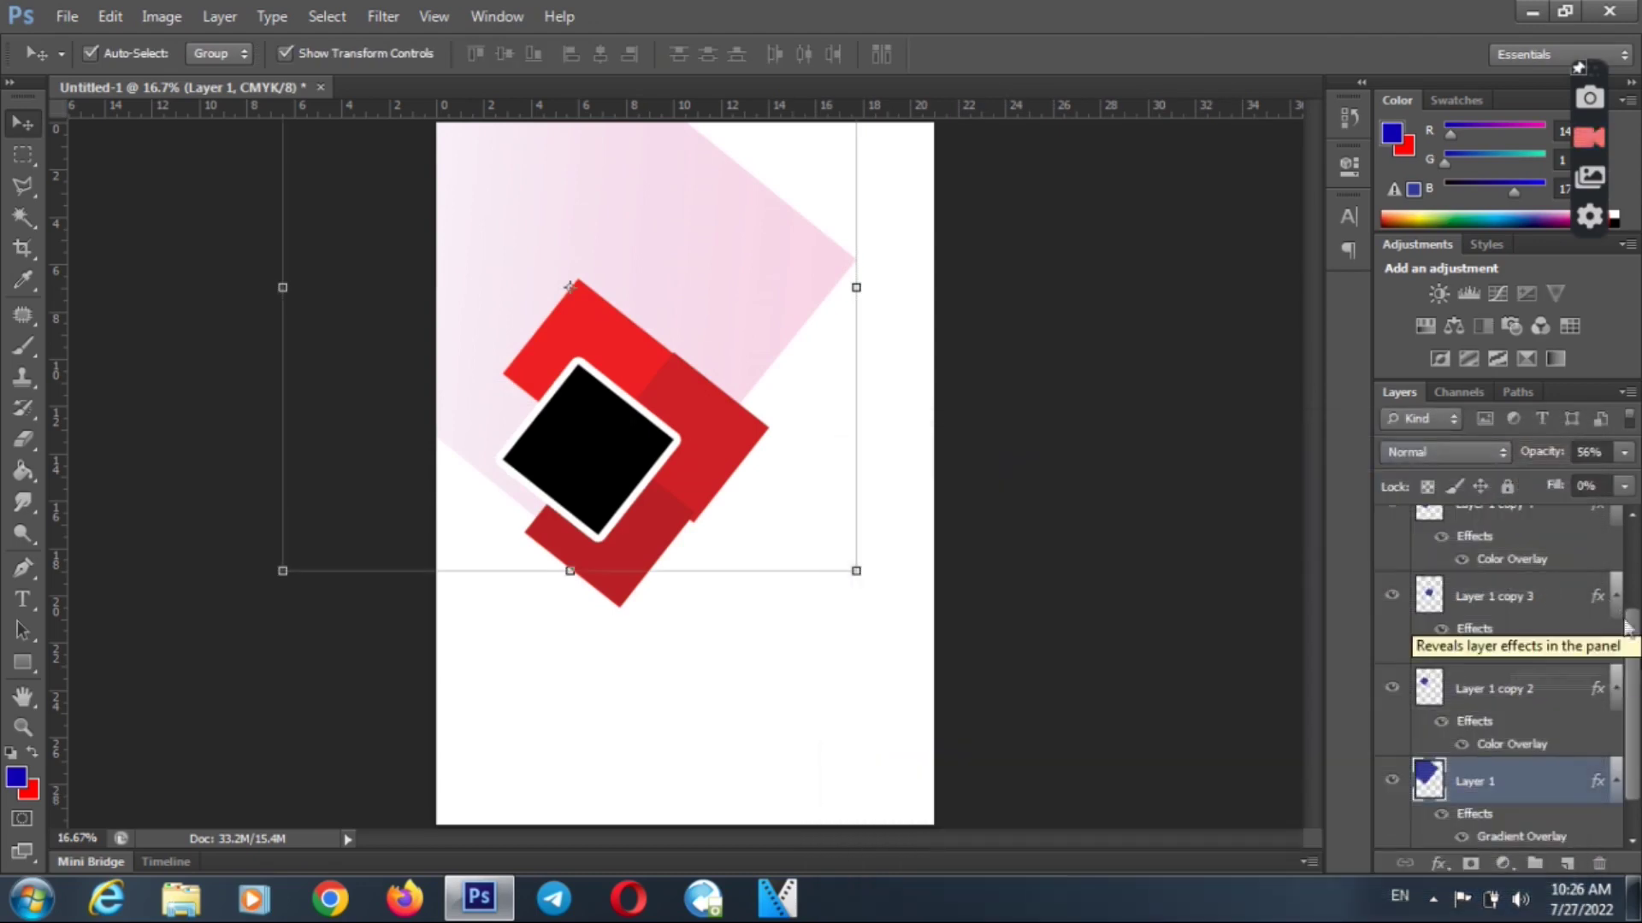
- Add a new layer above Layer 1 copy 4 and marquee a wide, short rectangle extending rightward from the black square's lower corner
left_click_drag(1635, 642, 1635, 566)
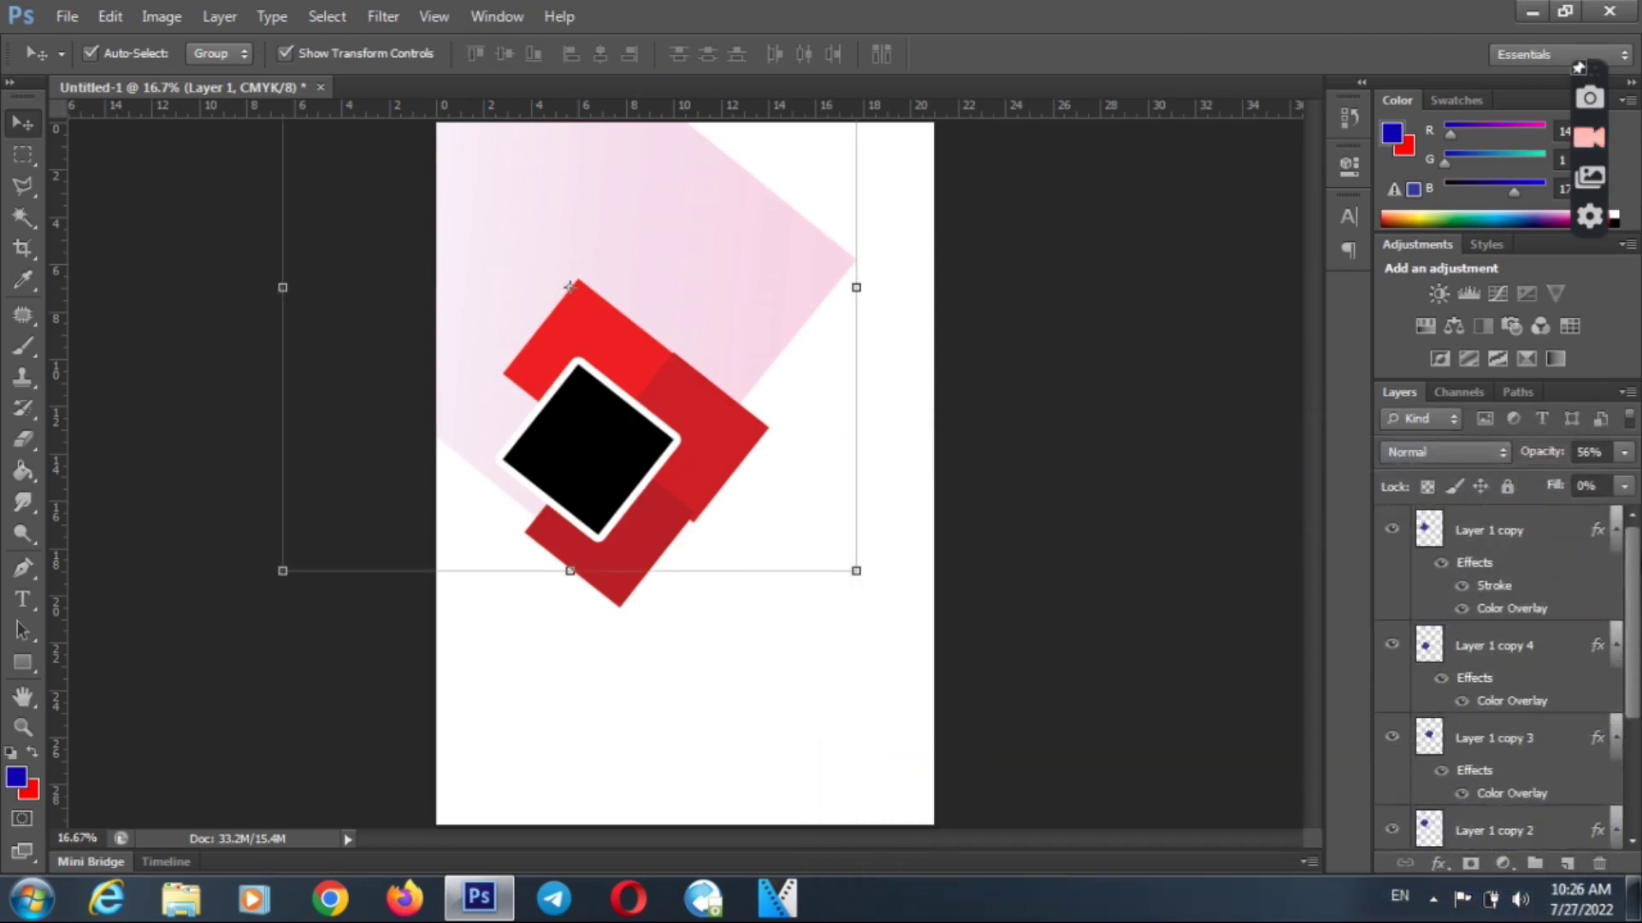
left_click(1537, 660)
left_click(1567, 863)
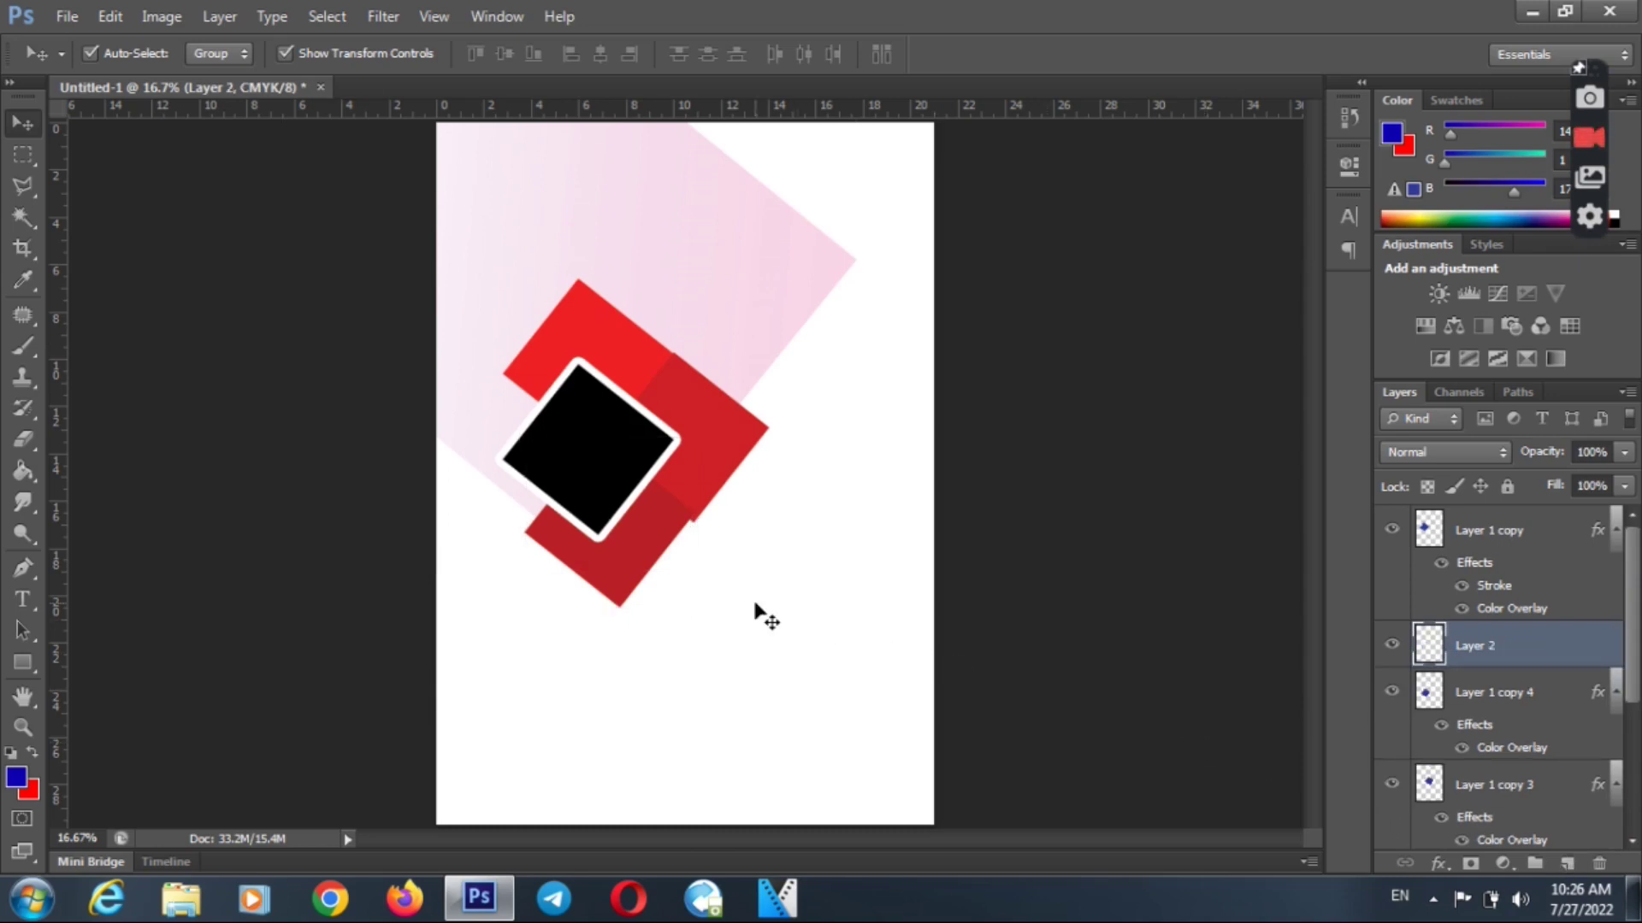
left_click(23, 156)
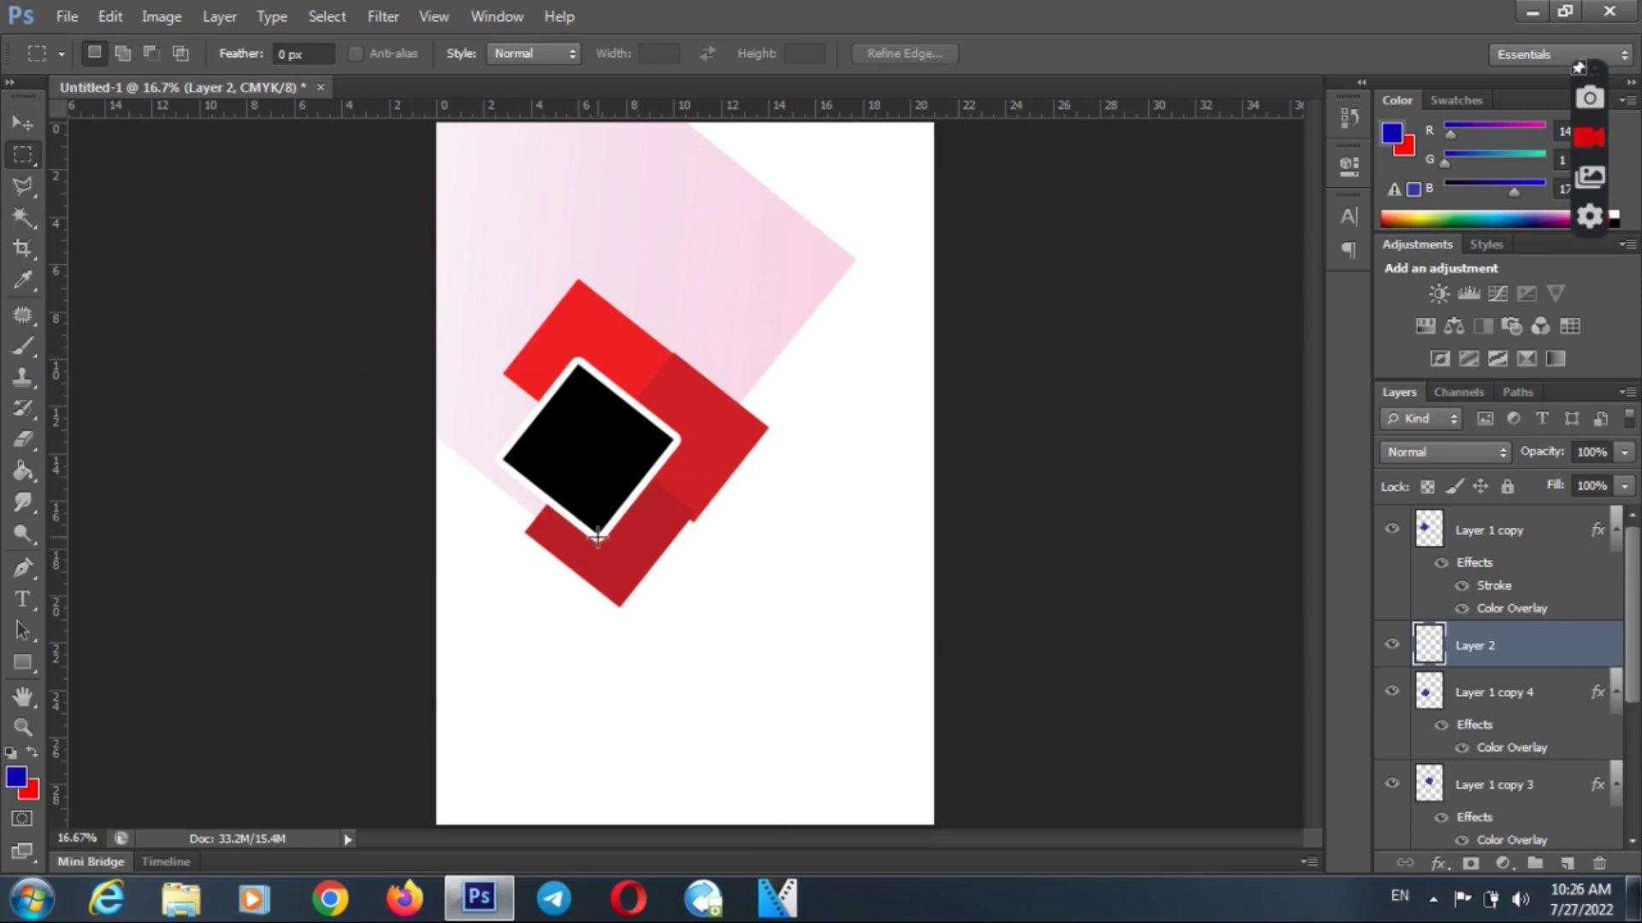
left_click_drag(597, 538, 827, 484)
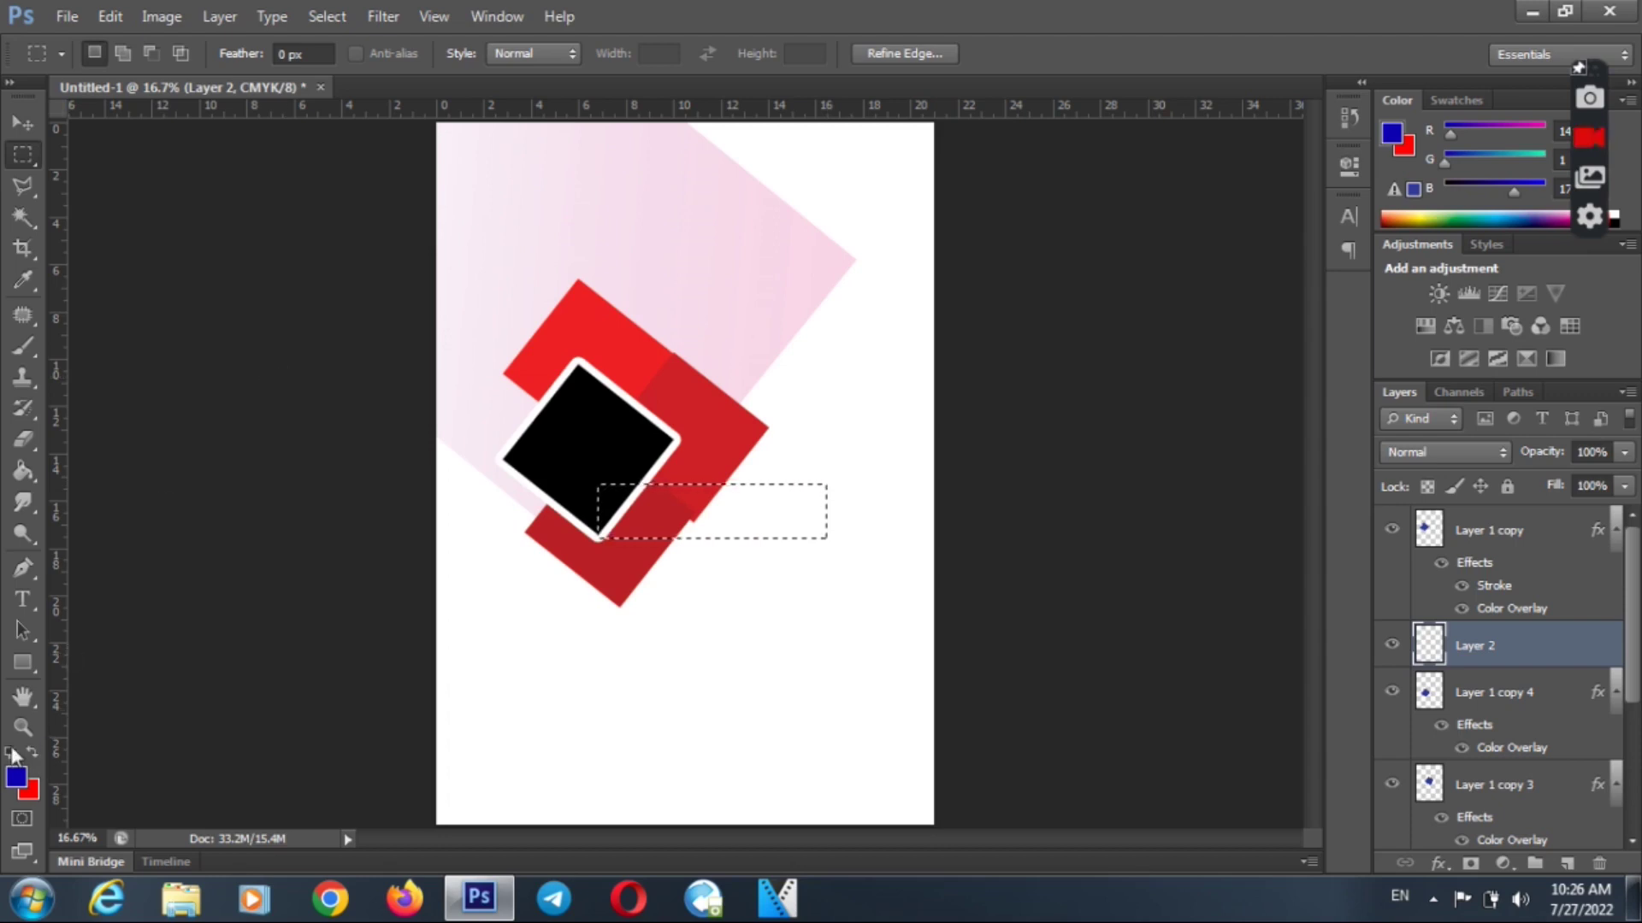
- Fill the rectangular selection on Layer 2 with a dark grey foreground colour using the Paint Bucket, and deselect it
left_click(17, 780)
left_click(964, 498)
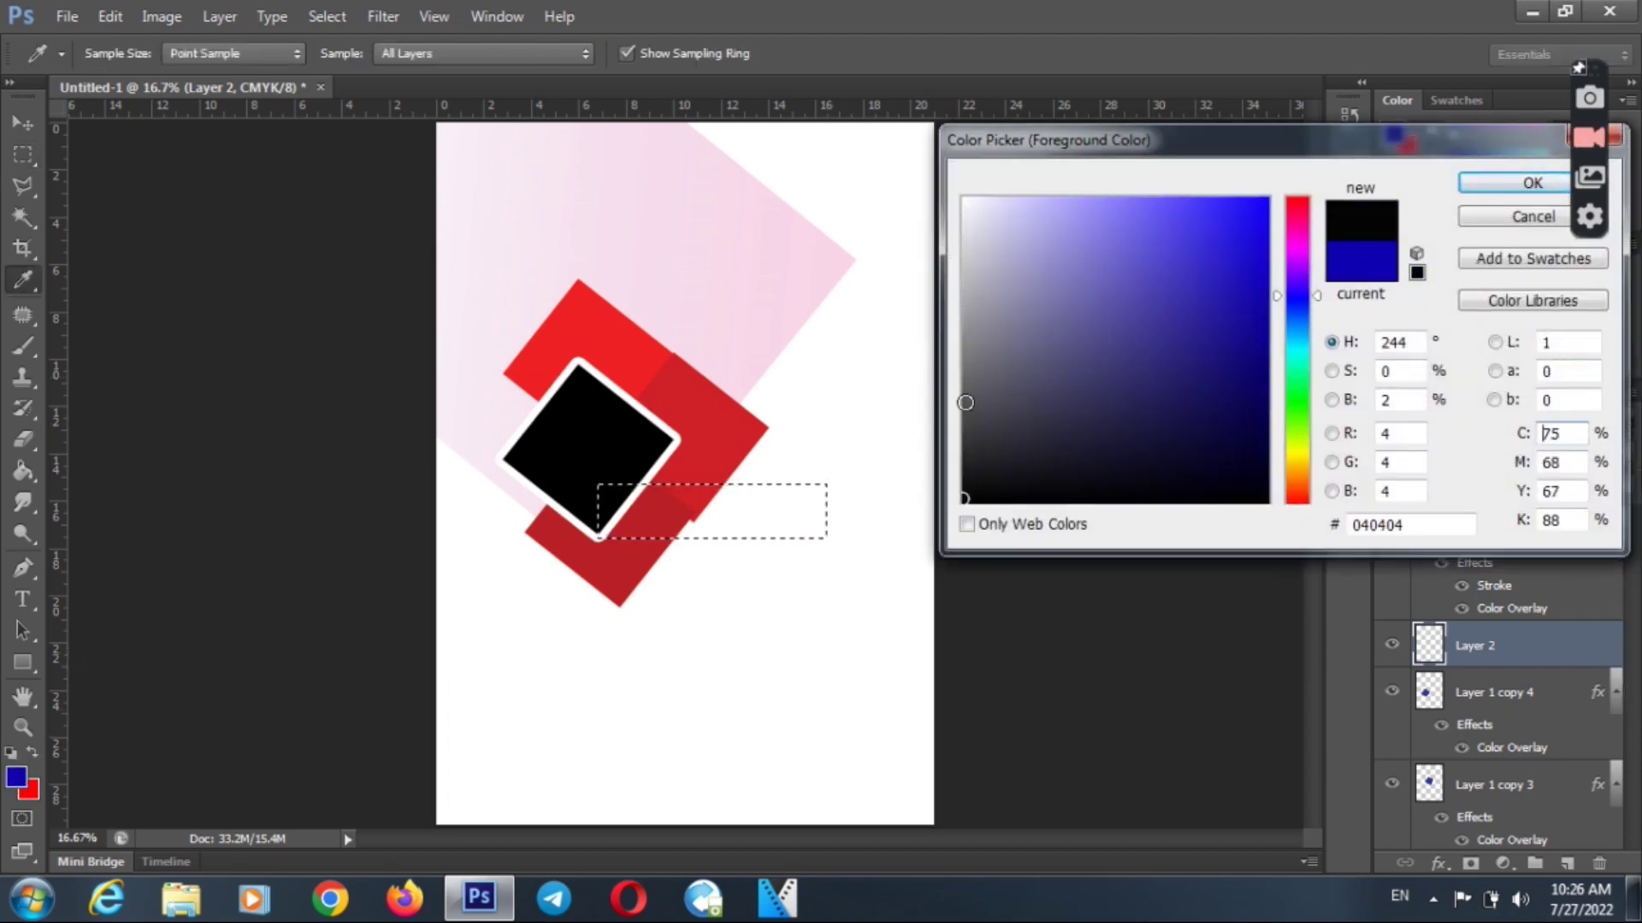
left_click(967, 404)
left_click(1531, 181)
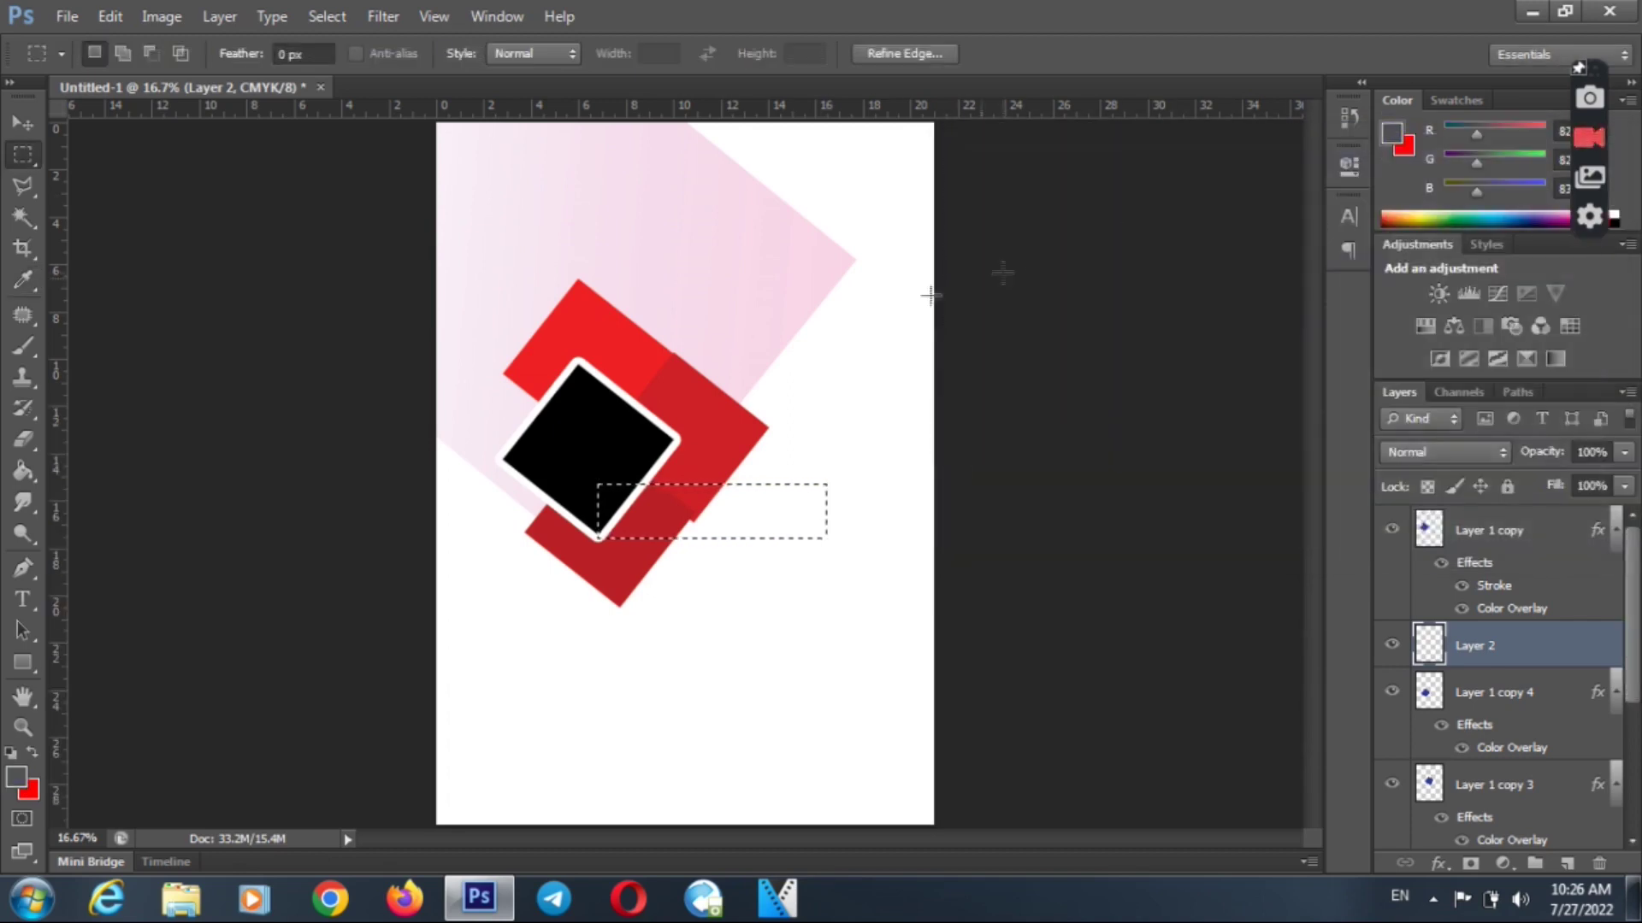
left_click(23, 470)
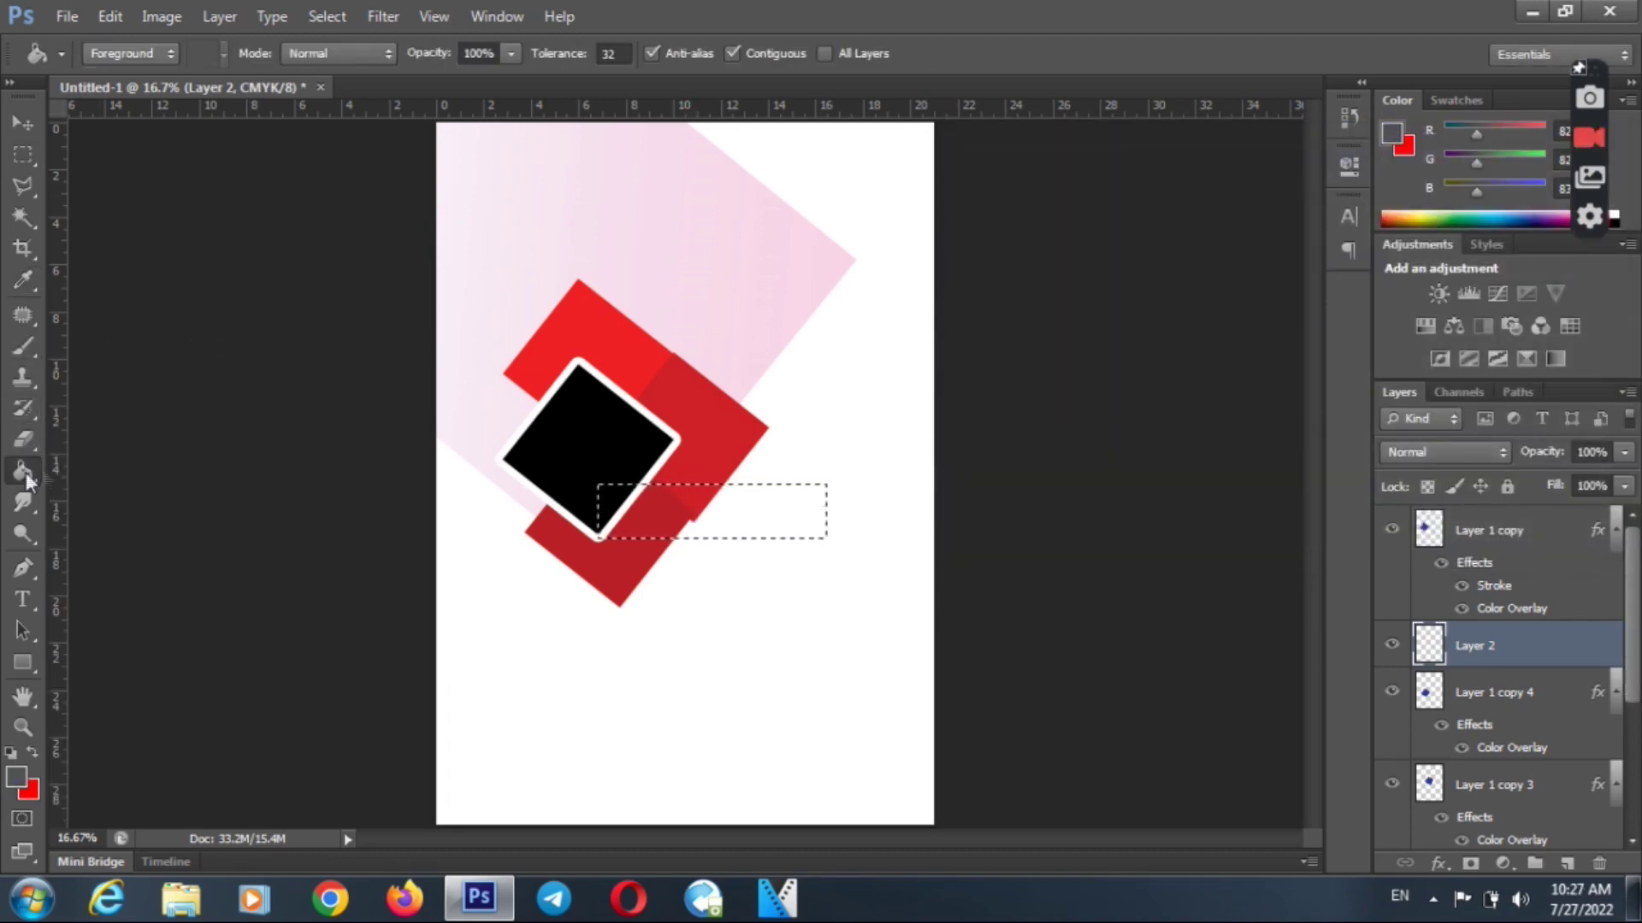
left_click(752, 511)
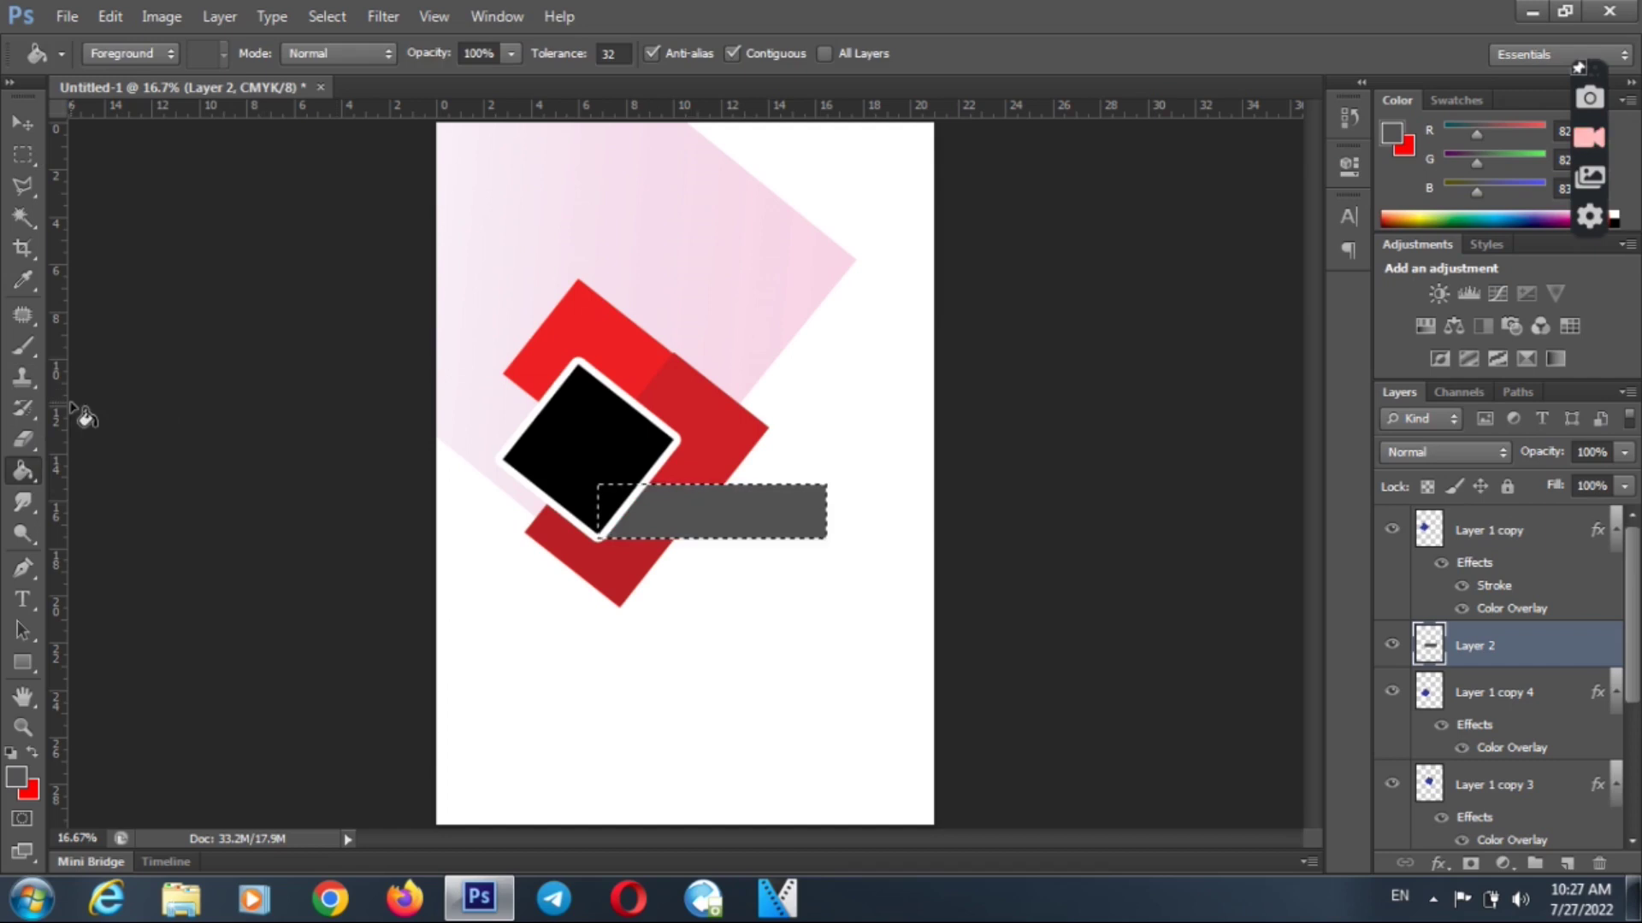
left_click(23, 190)
key("ctrl+d")
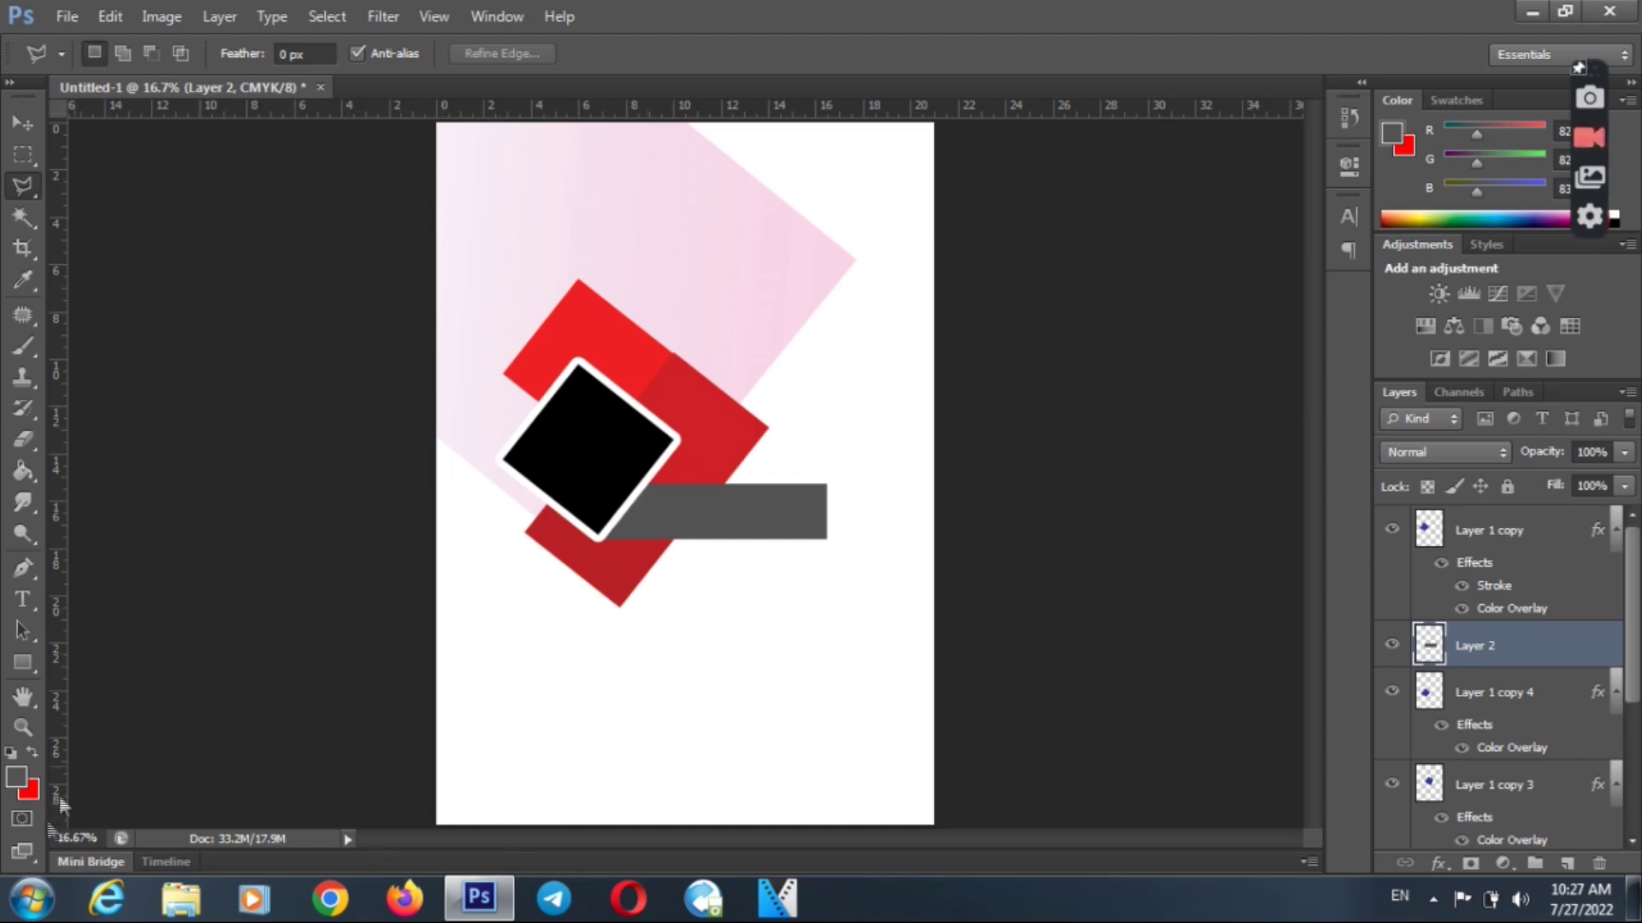
- Open the Windows On-Screen Keyboard, reduce its size and minimize it
left_click(32, 897)
left_click(120, 65)
left_click_drag(1164, 573, 828, 649)
left_click(1170, 627)
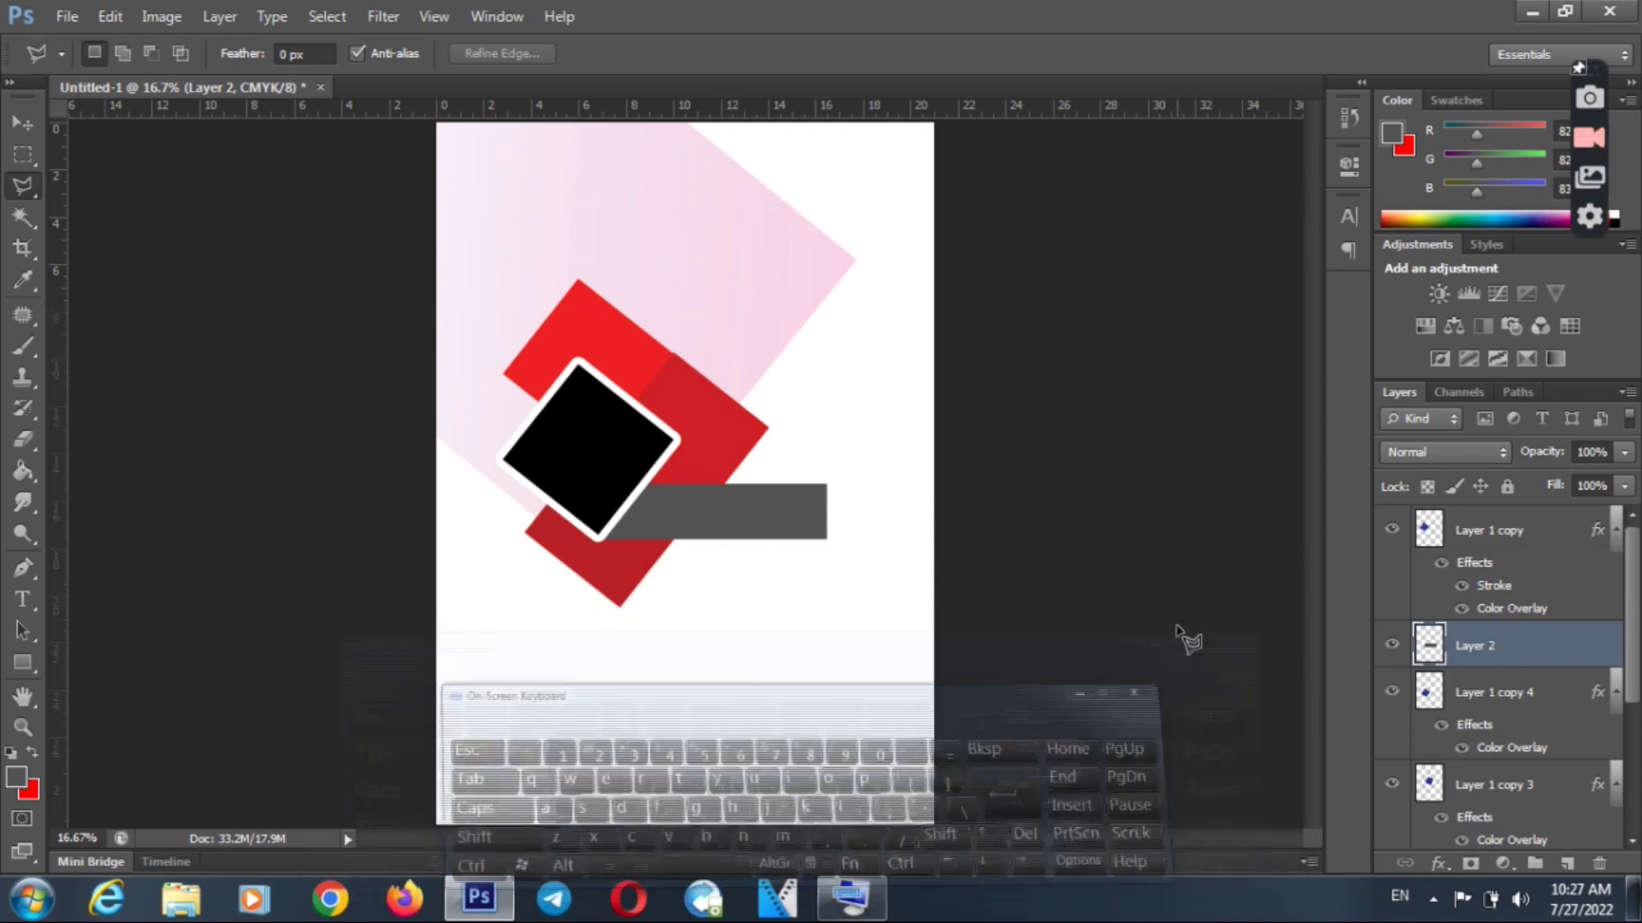
- Add an empty layer above Layer 1 copy, the black square, and duplicate Layer 1 copy
left_click(1545, 531)
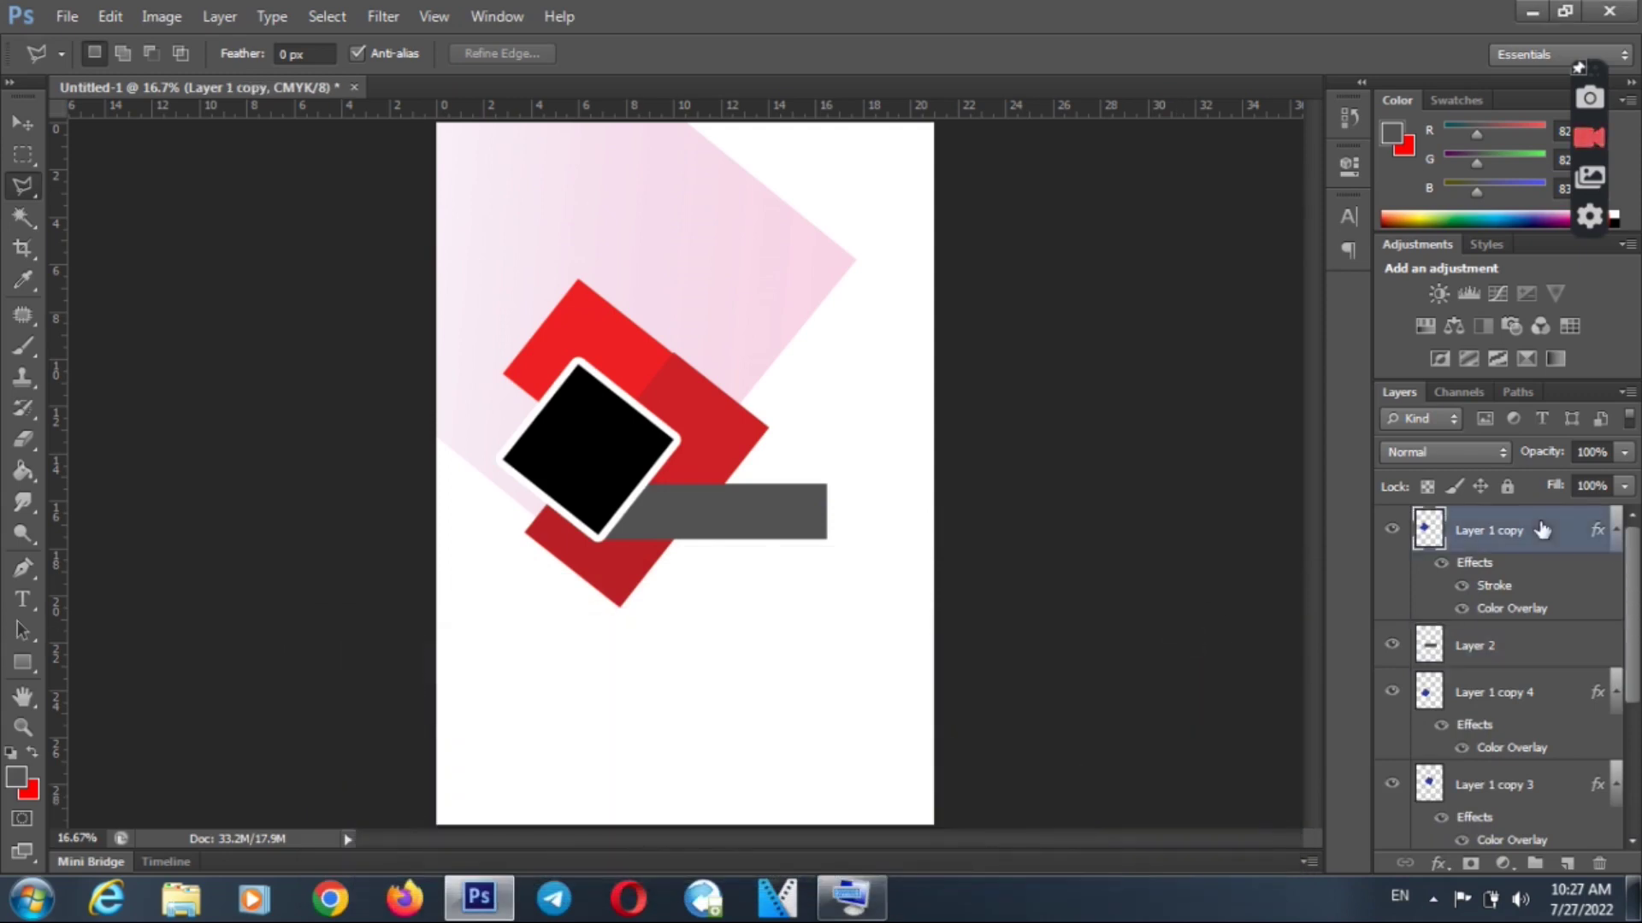
left_click(1570, 864)
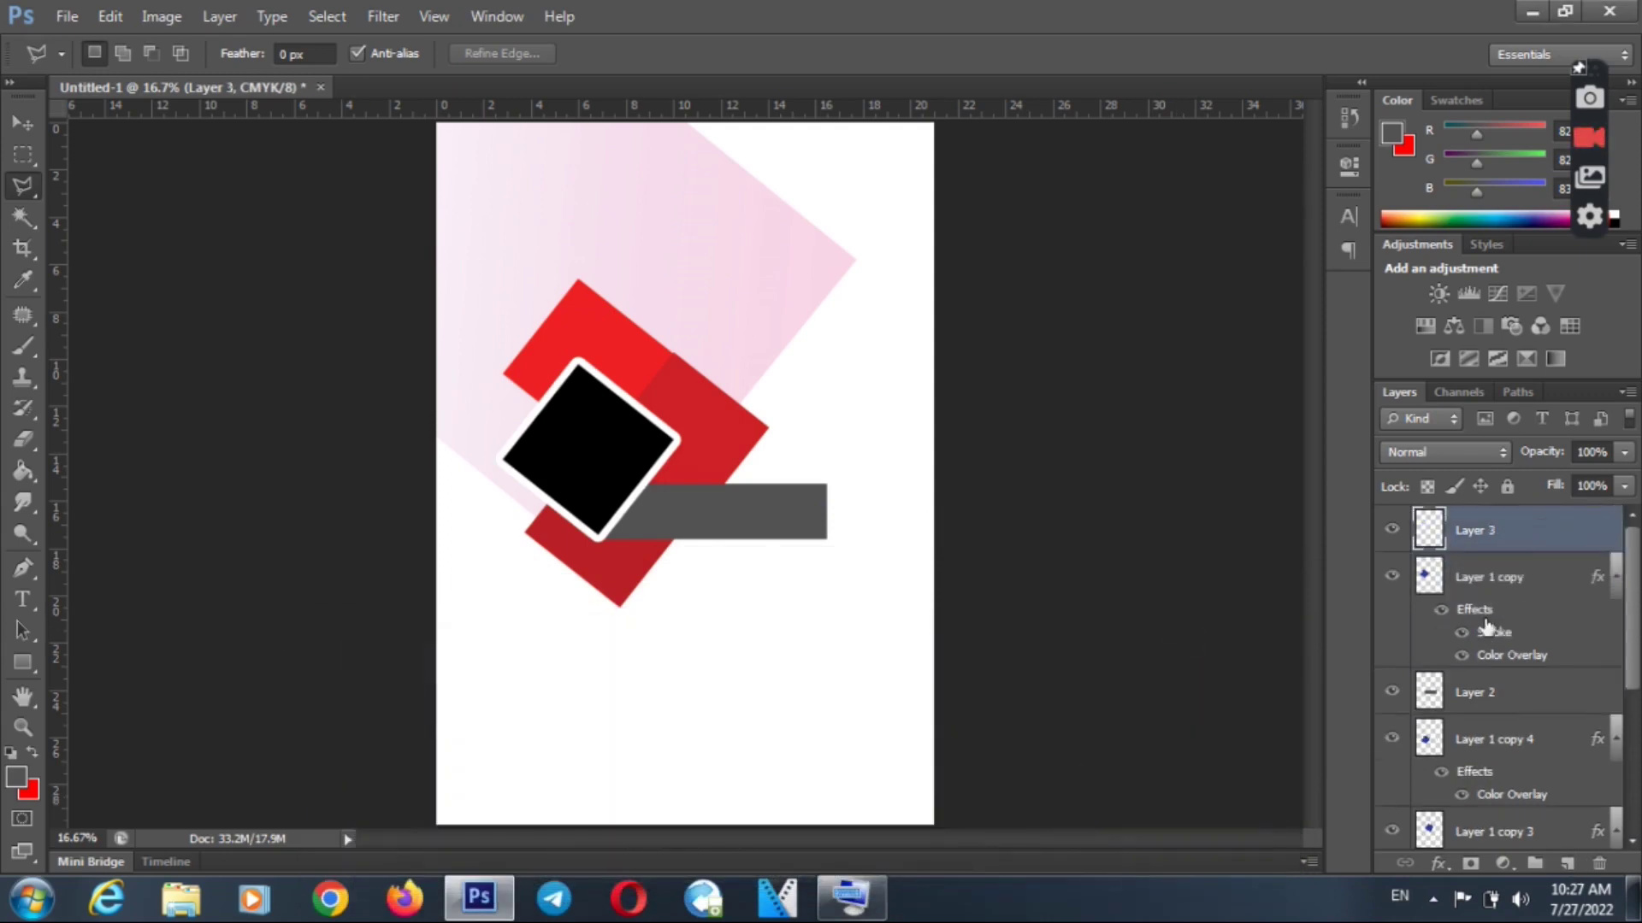
left_click(1492, 579)
left_click_drag(1503, 579, 1566, 865)
- Move the duplicated black square up and to the right and scale it to about 60% width and 57% height
left_click(23, 124)
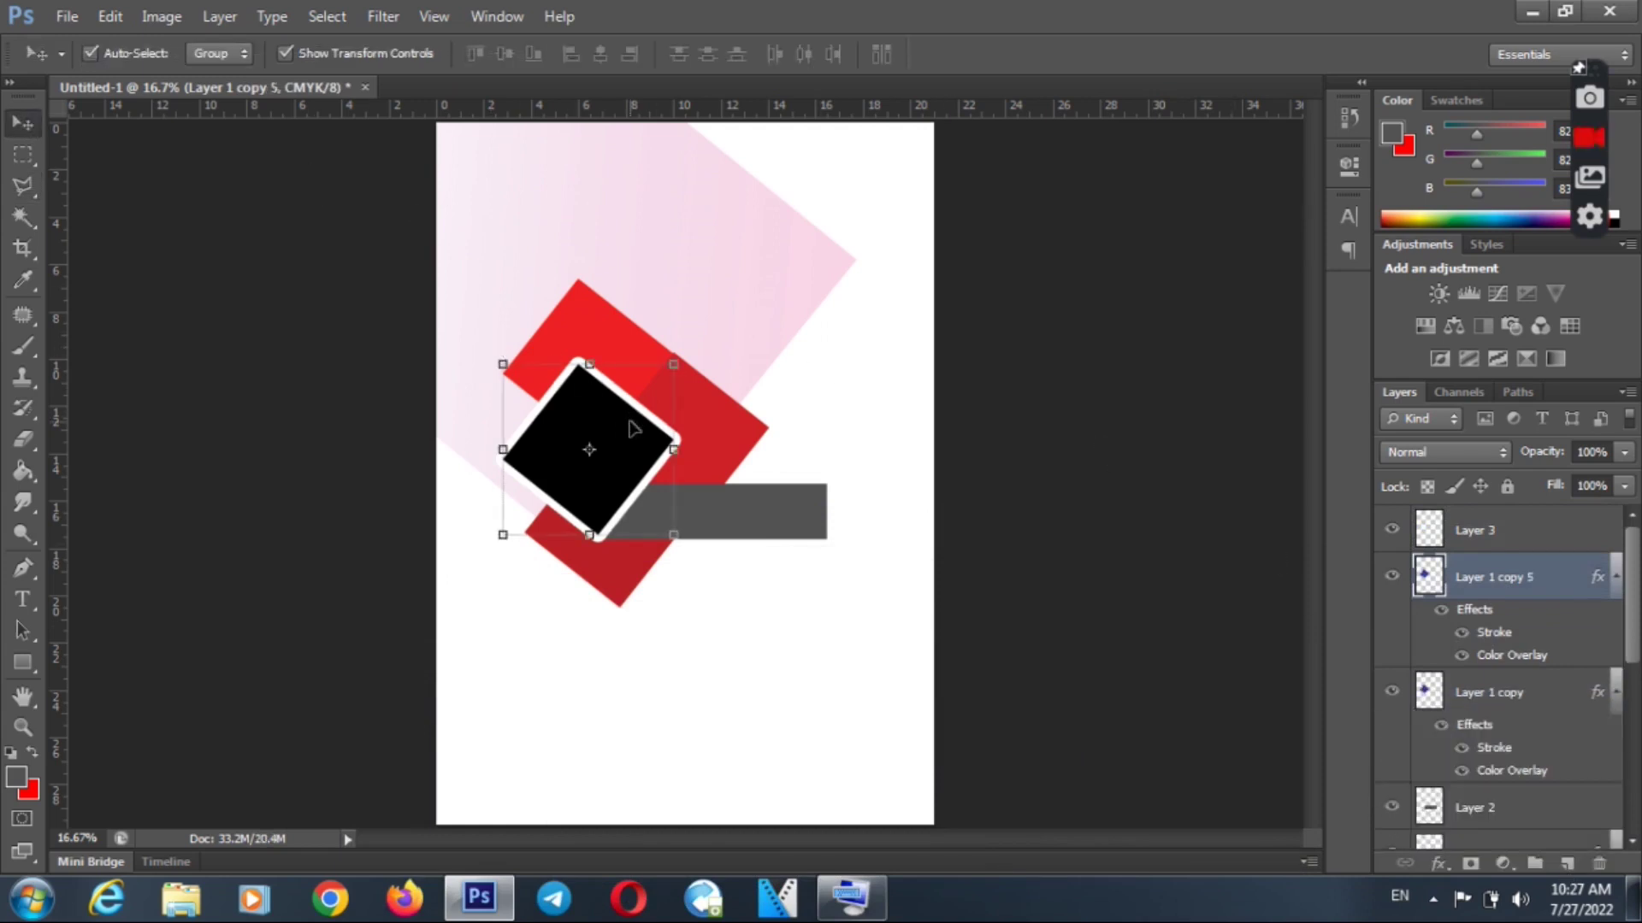
left_click_drag(633, 429, 744, 299)
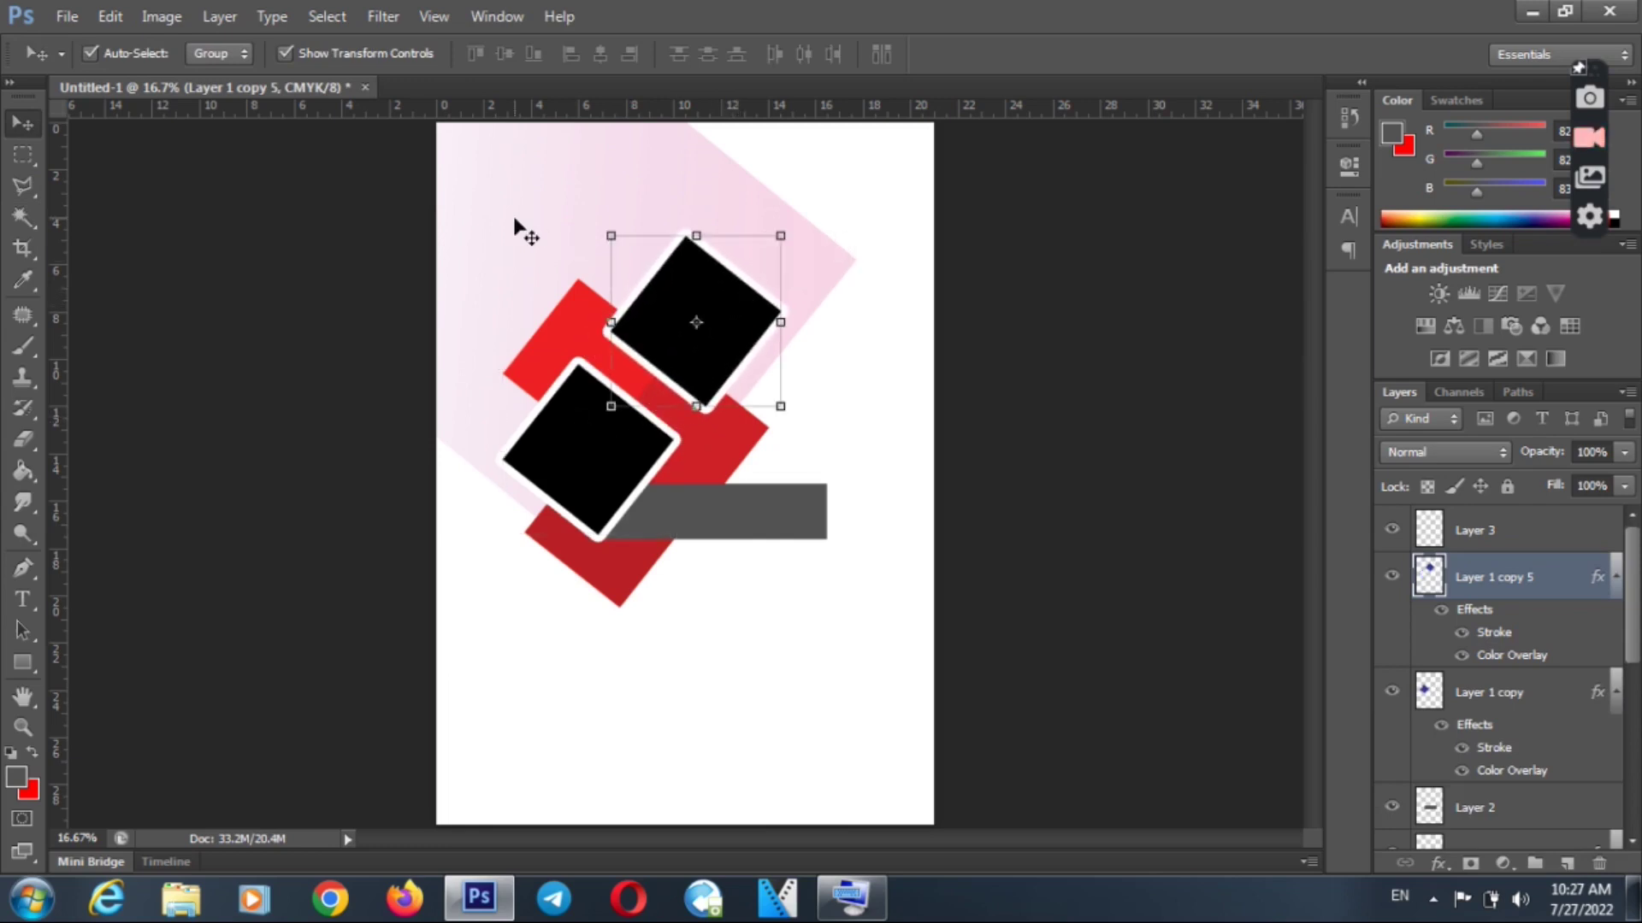
left_click_drag(781, 235, 711, 335)
left_click(23, 186)
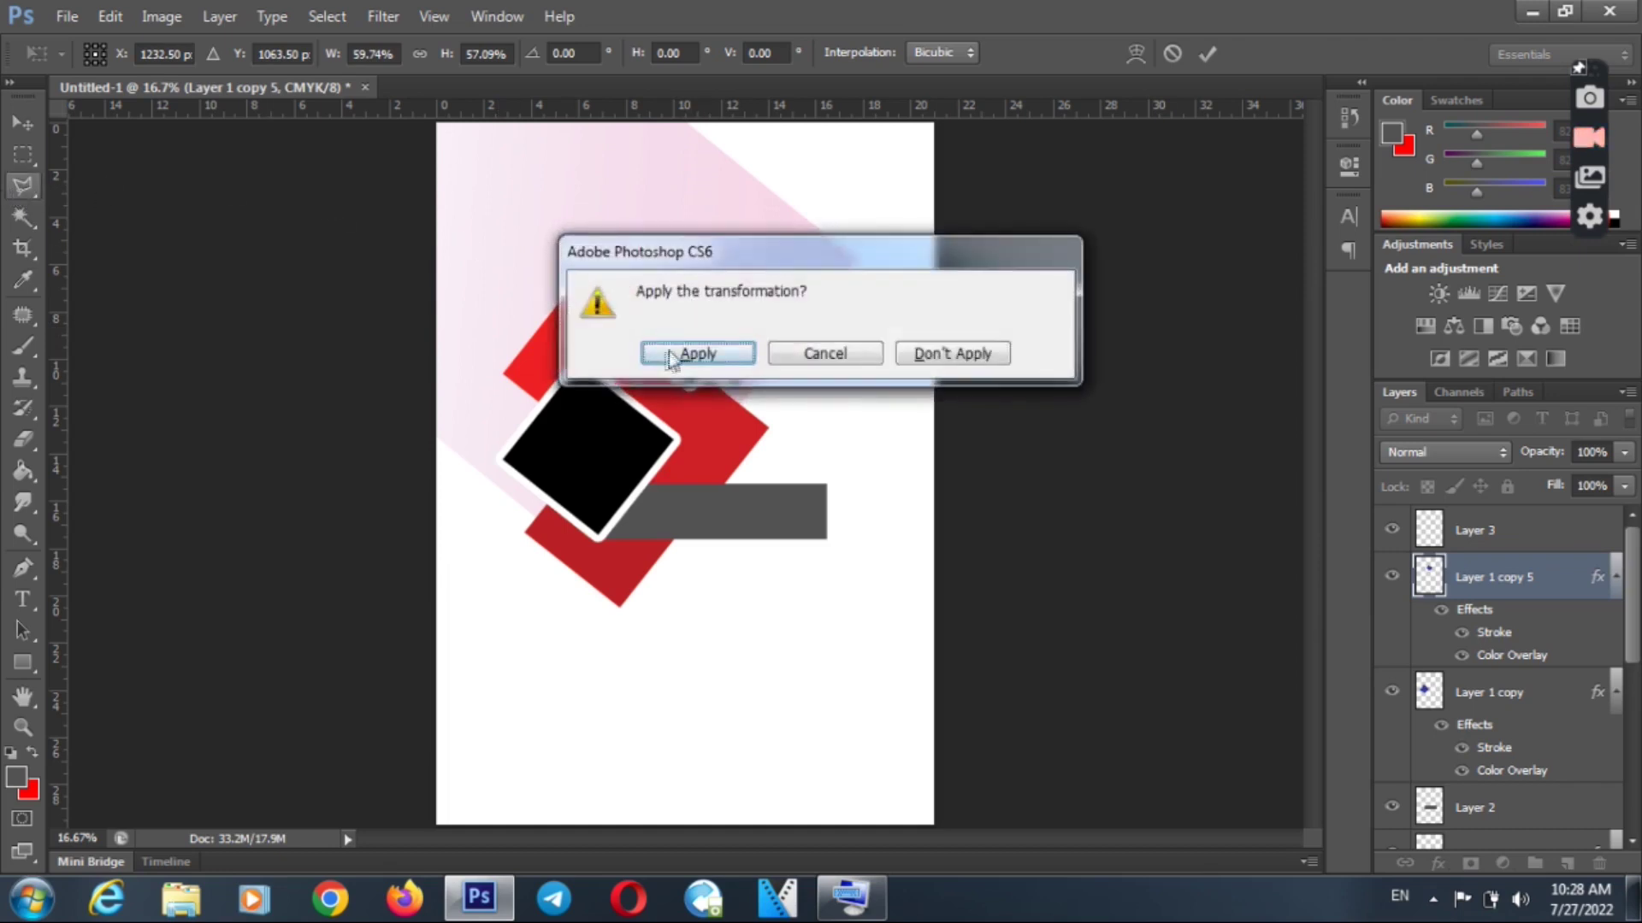
left_click(689, 357)
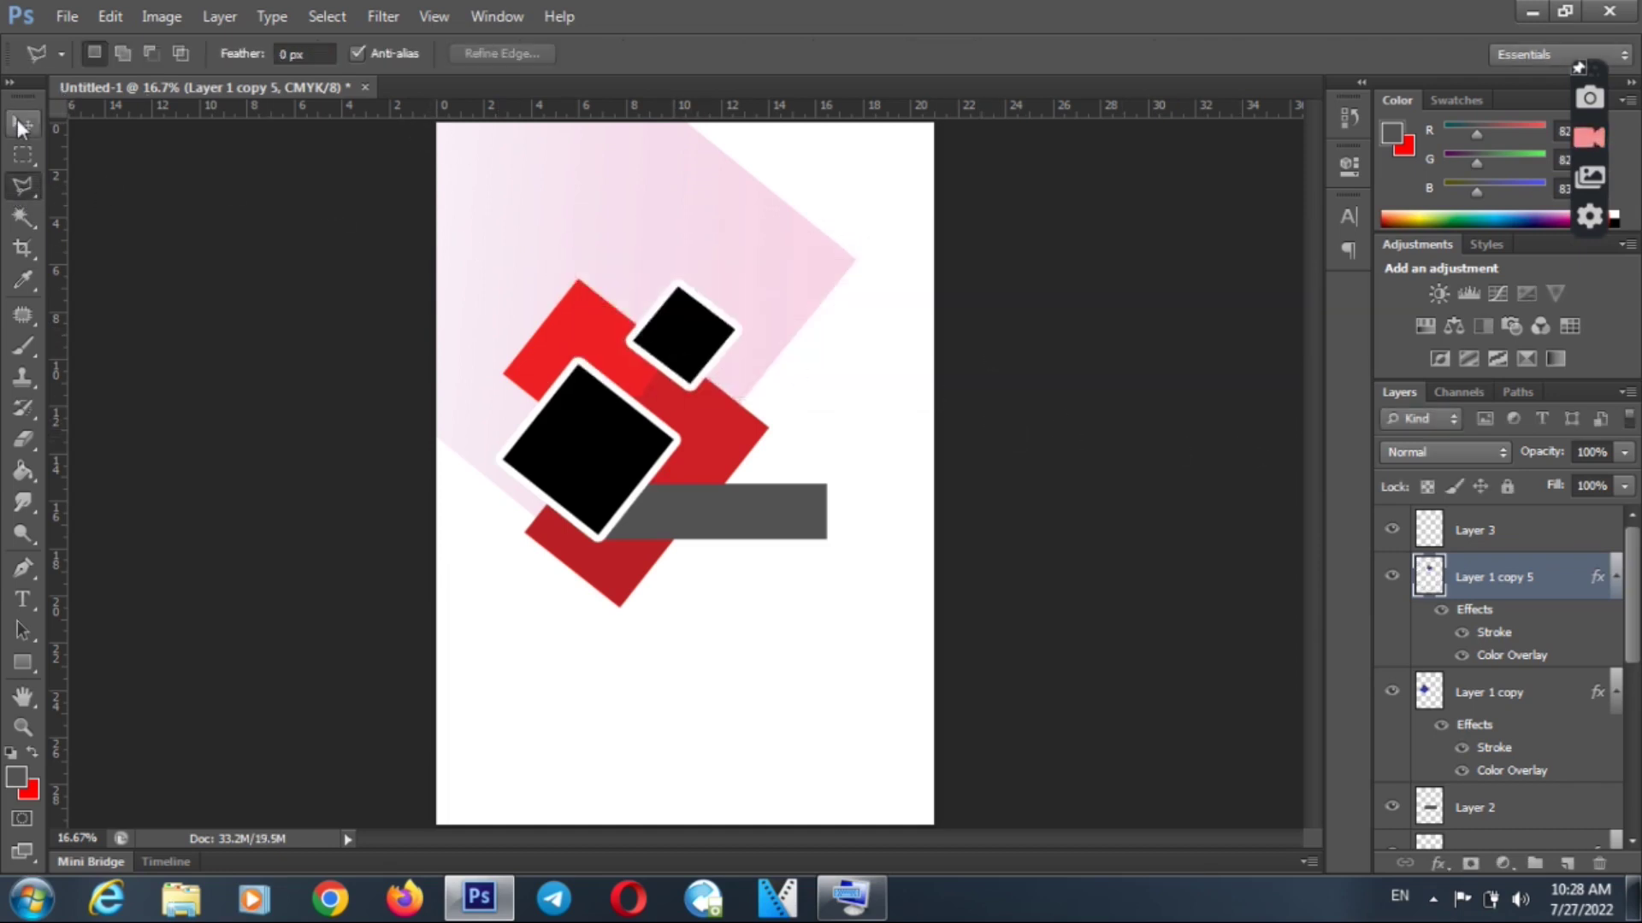
- Remove the Stroke effect from Layer 1 copy 5, the small black square, and enable a Drop Shadow on it
left_click(23, 122)
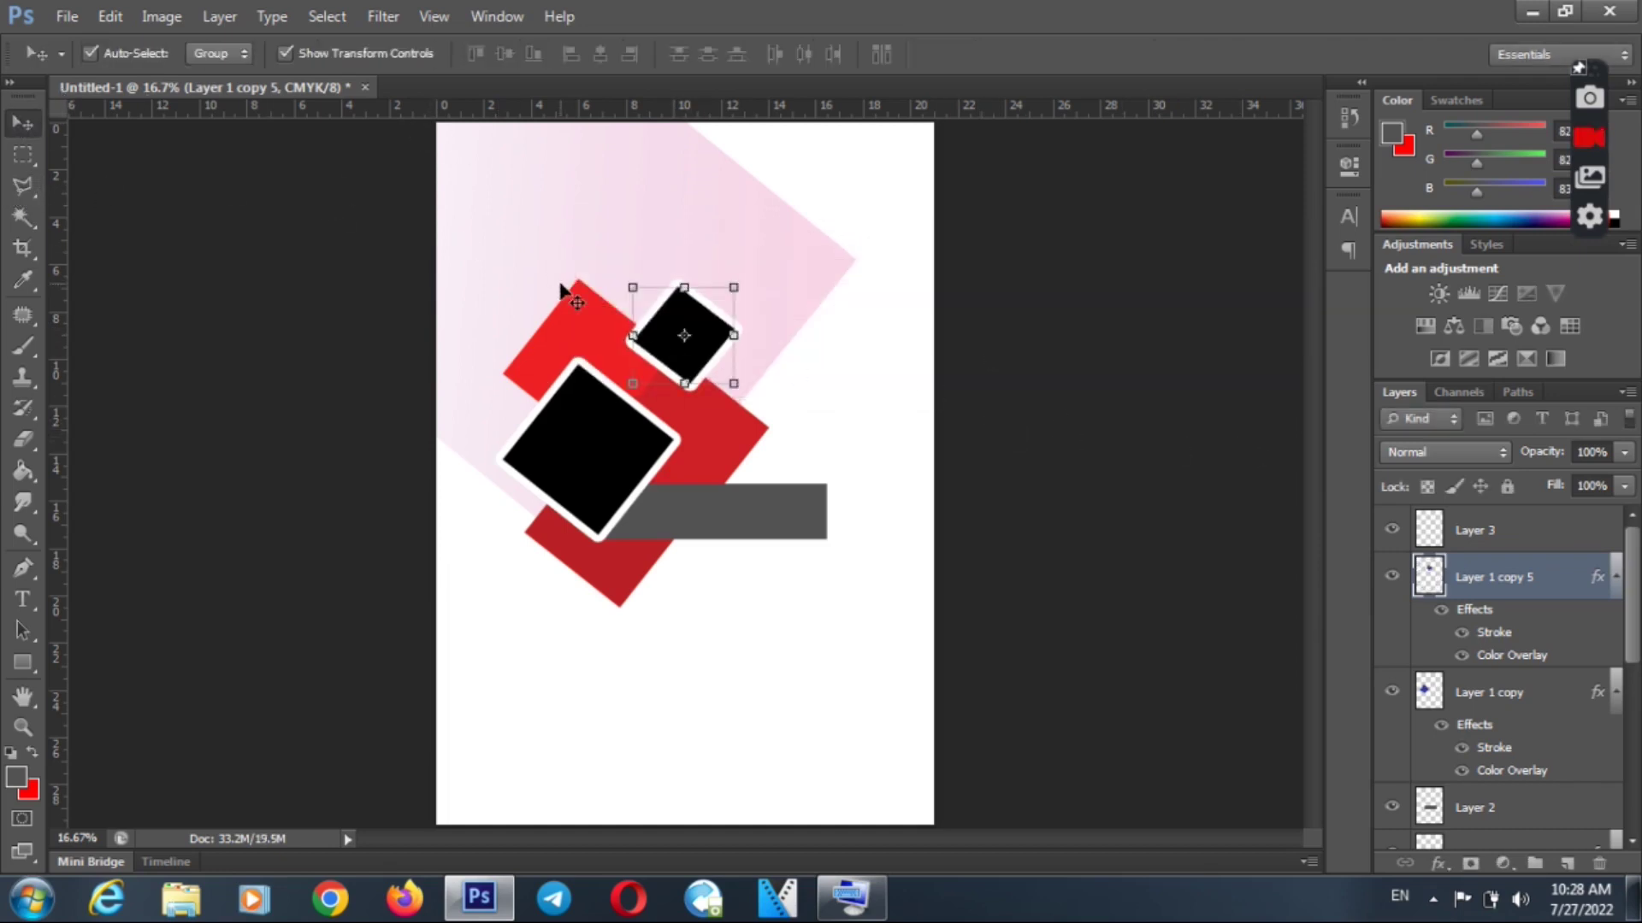
double_click(1599, 582)
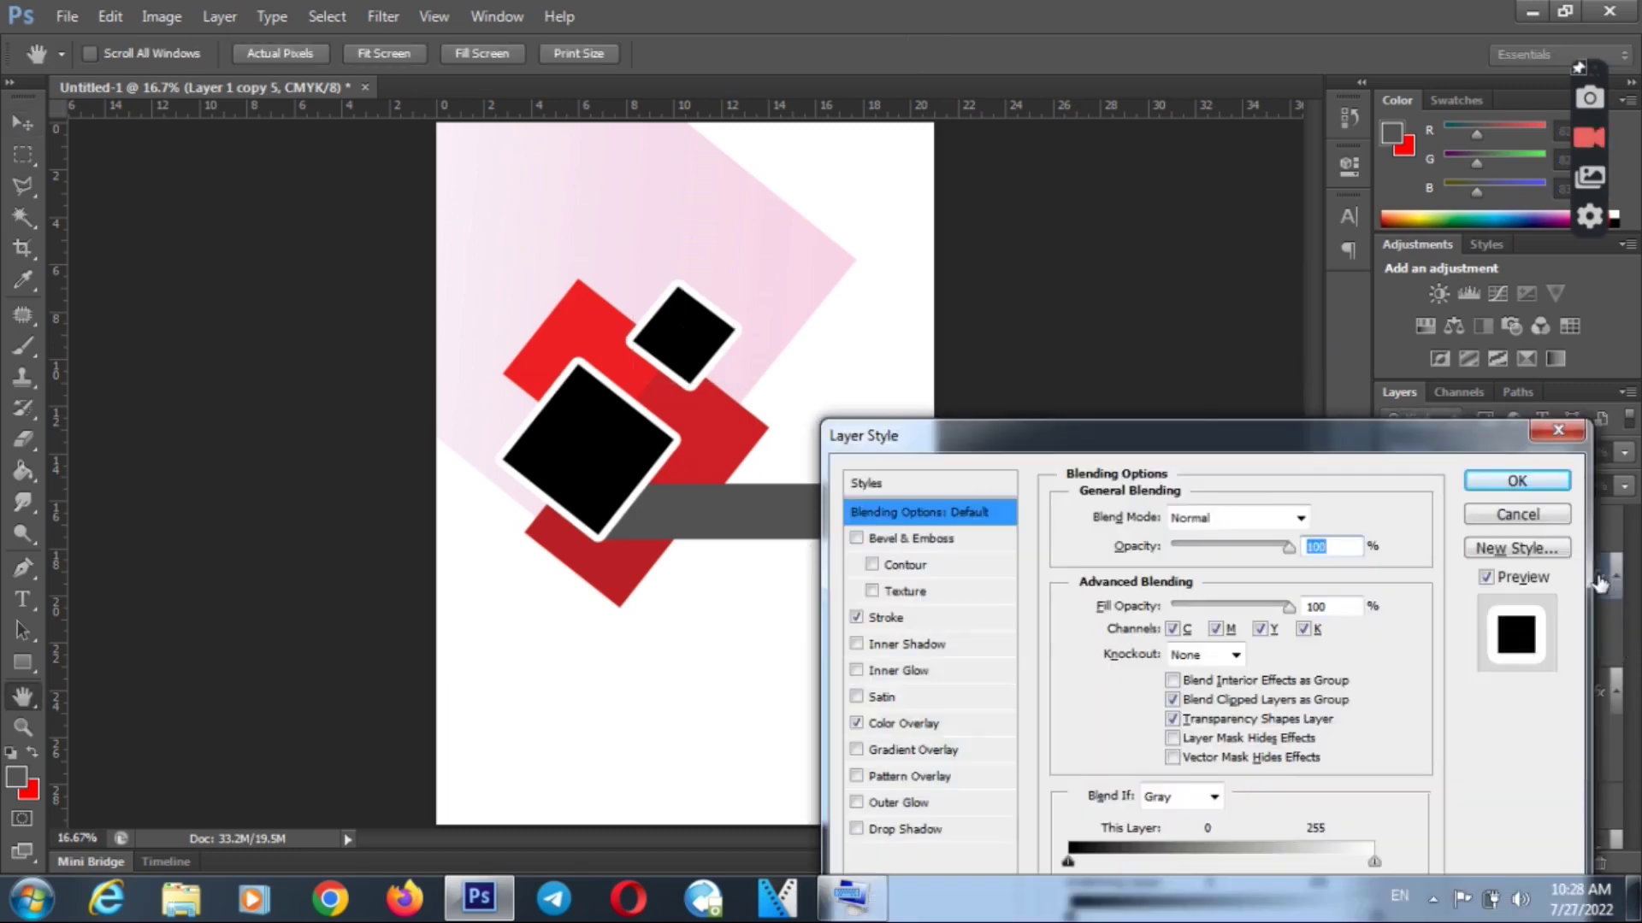
left_click_drag(1026, 435, 1033, 376)
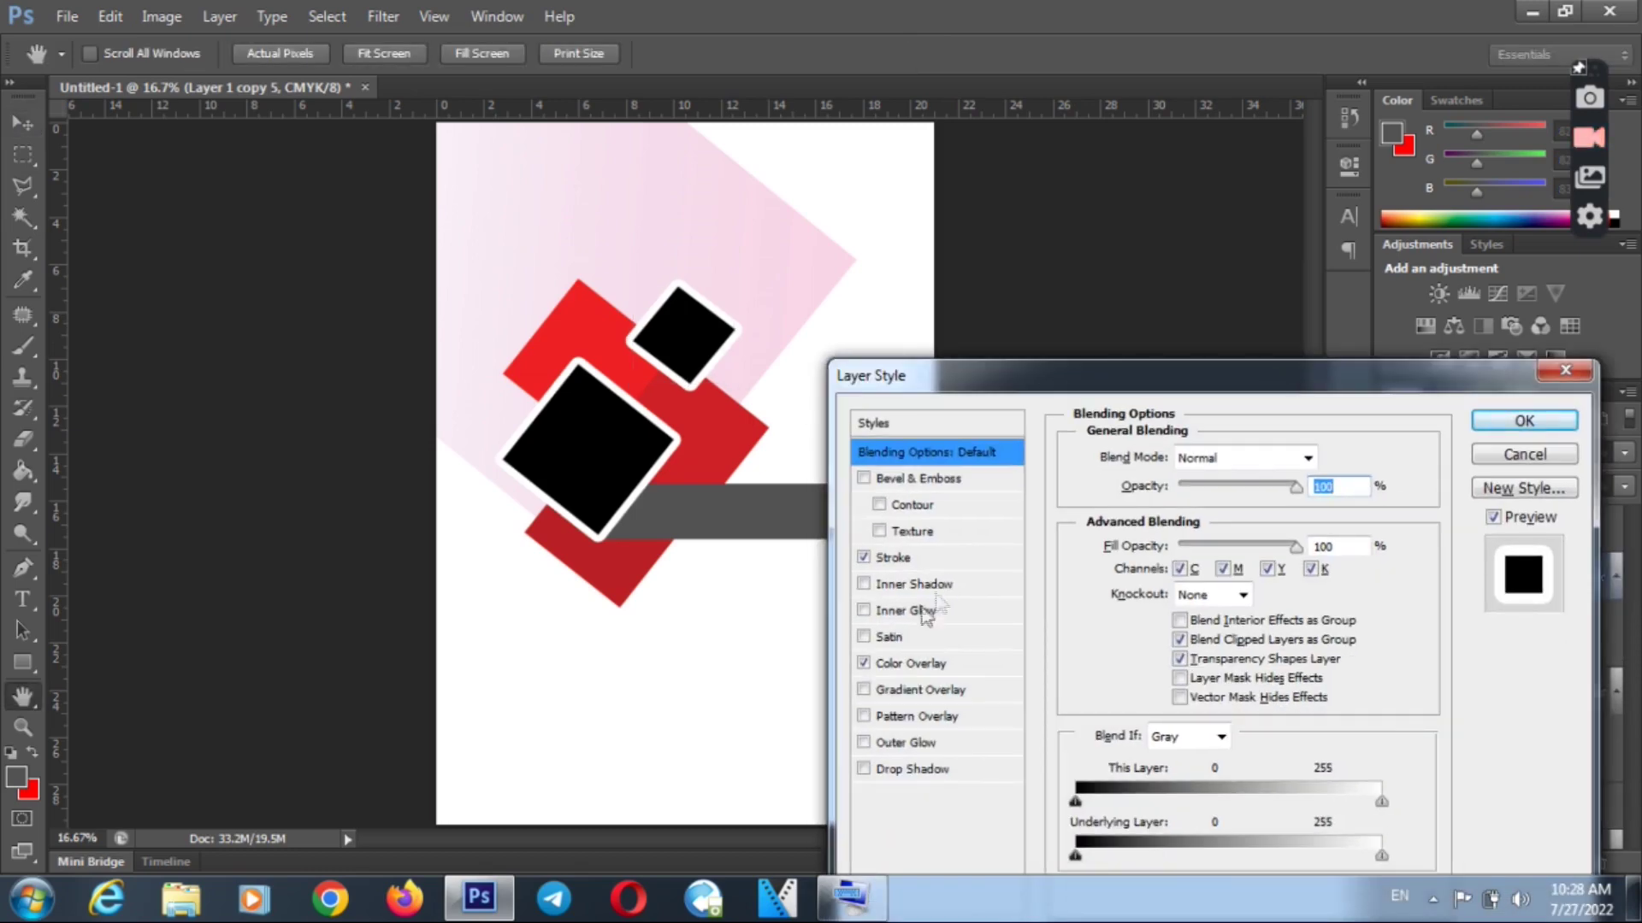
left_click(865, 558)
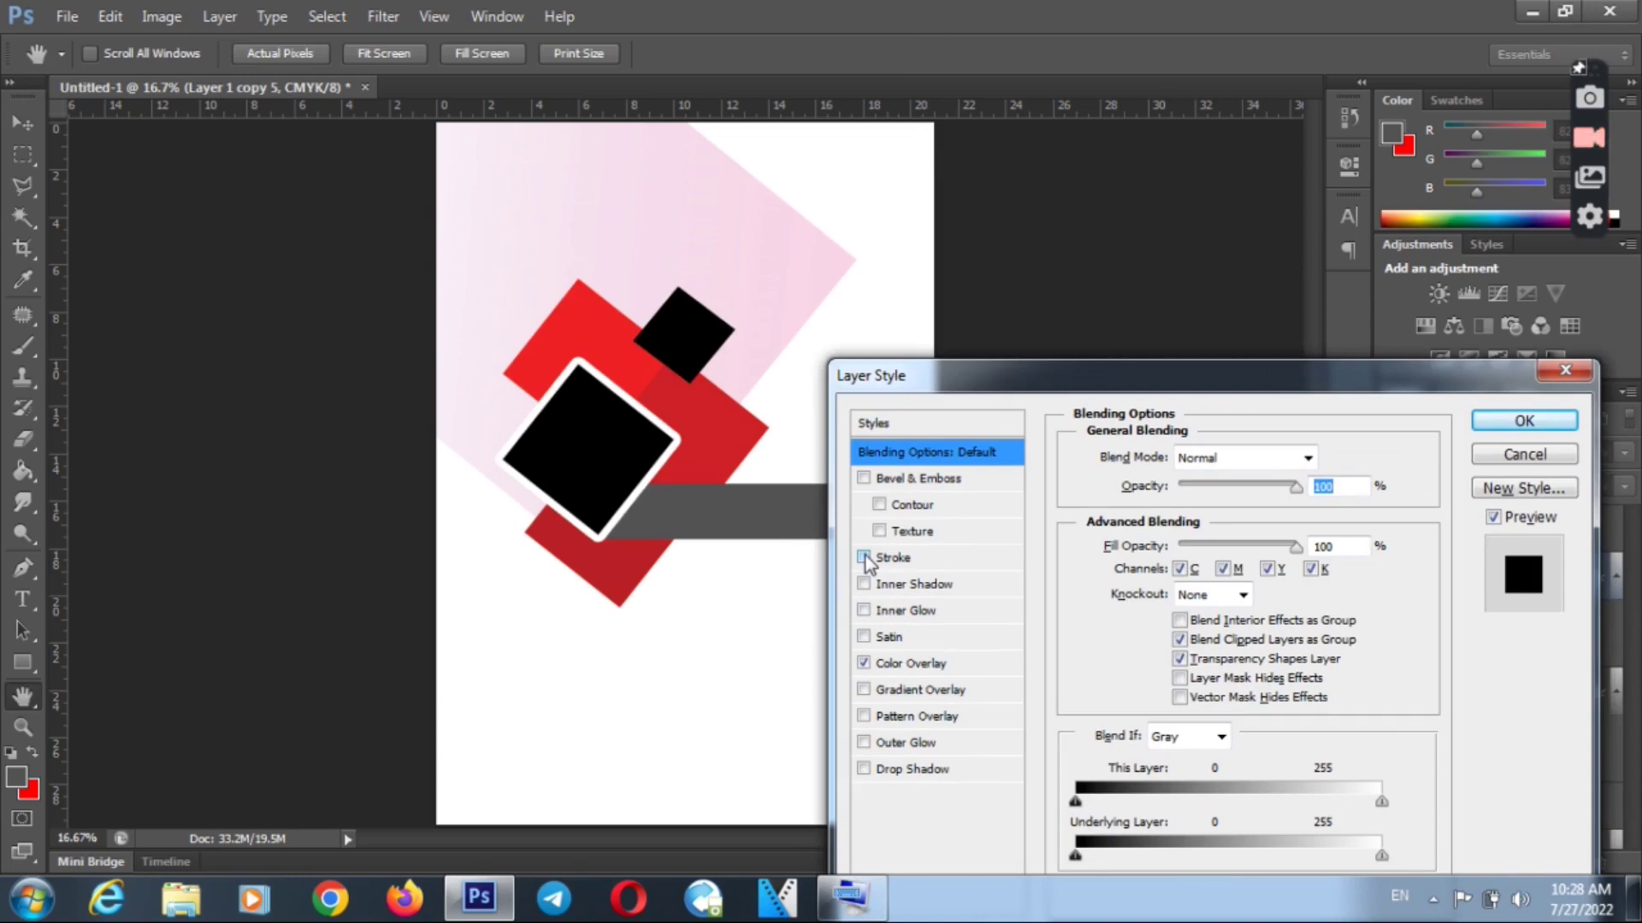
left_click(864, 611)
left_click(864, 612)
left_click(863, 769)
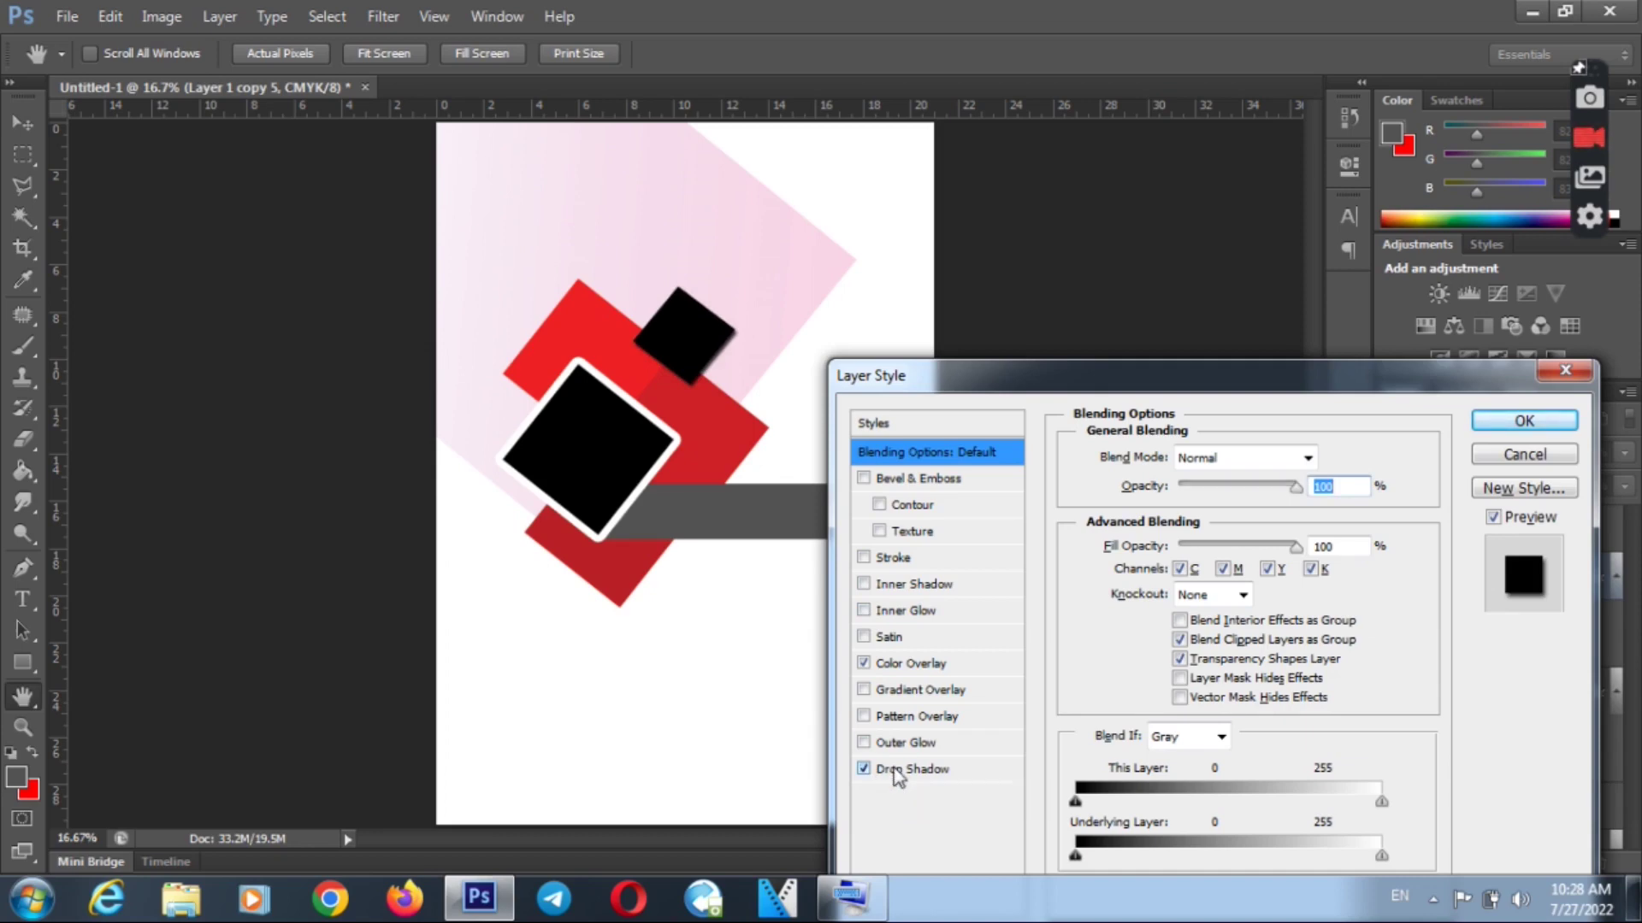
- Set the colour of the small square's drop shadow to black (000000)
left_click(896, 771)
left_click(1322, 459)
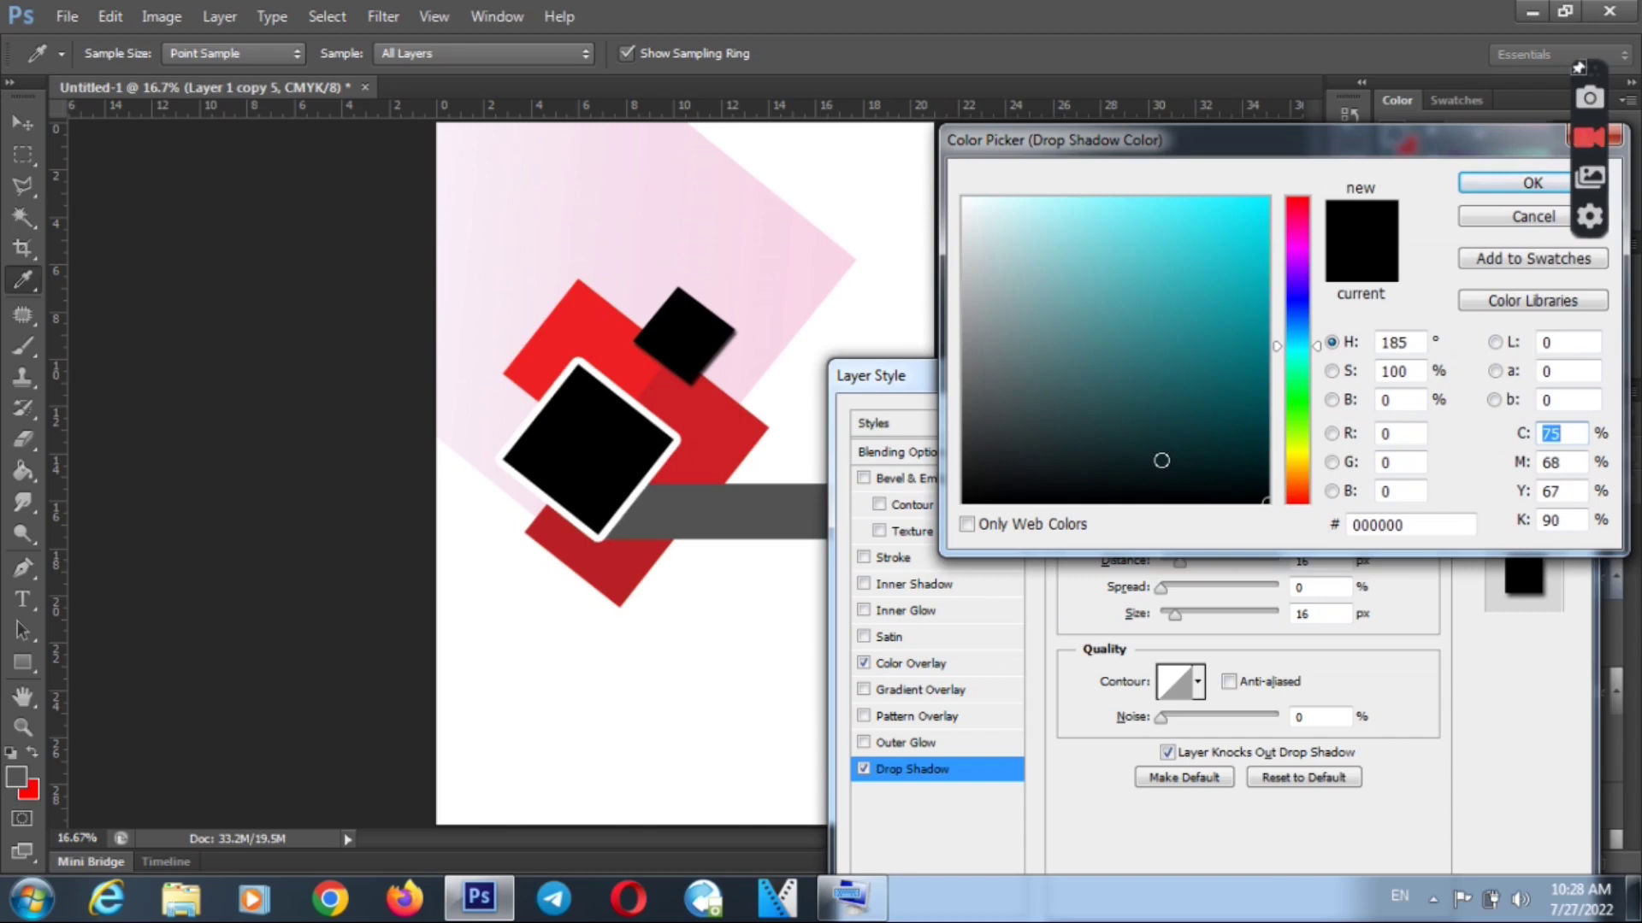
left_click(964, 200)
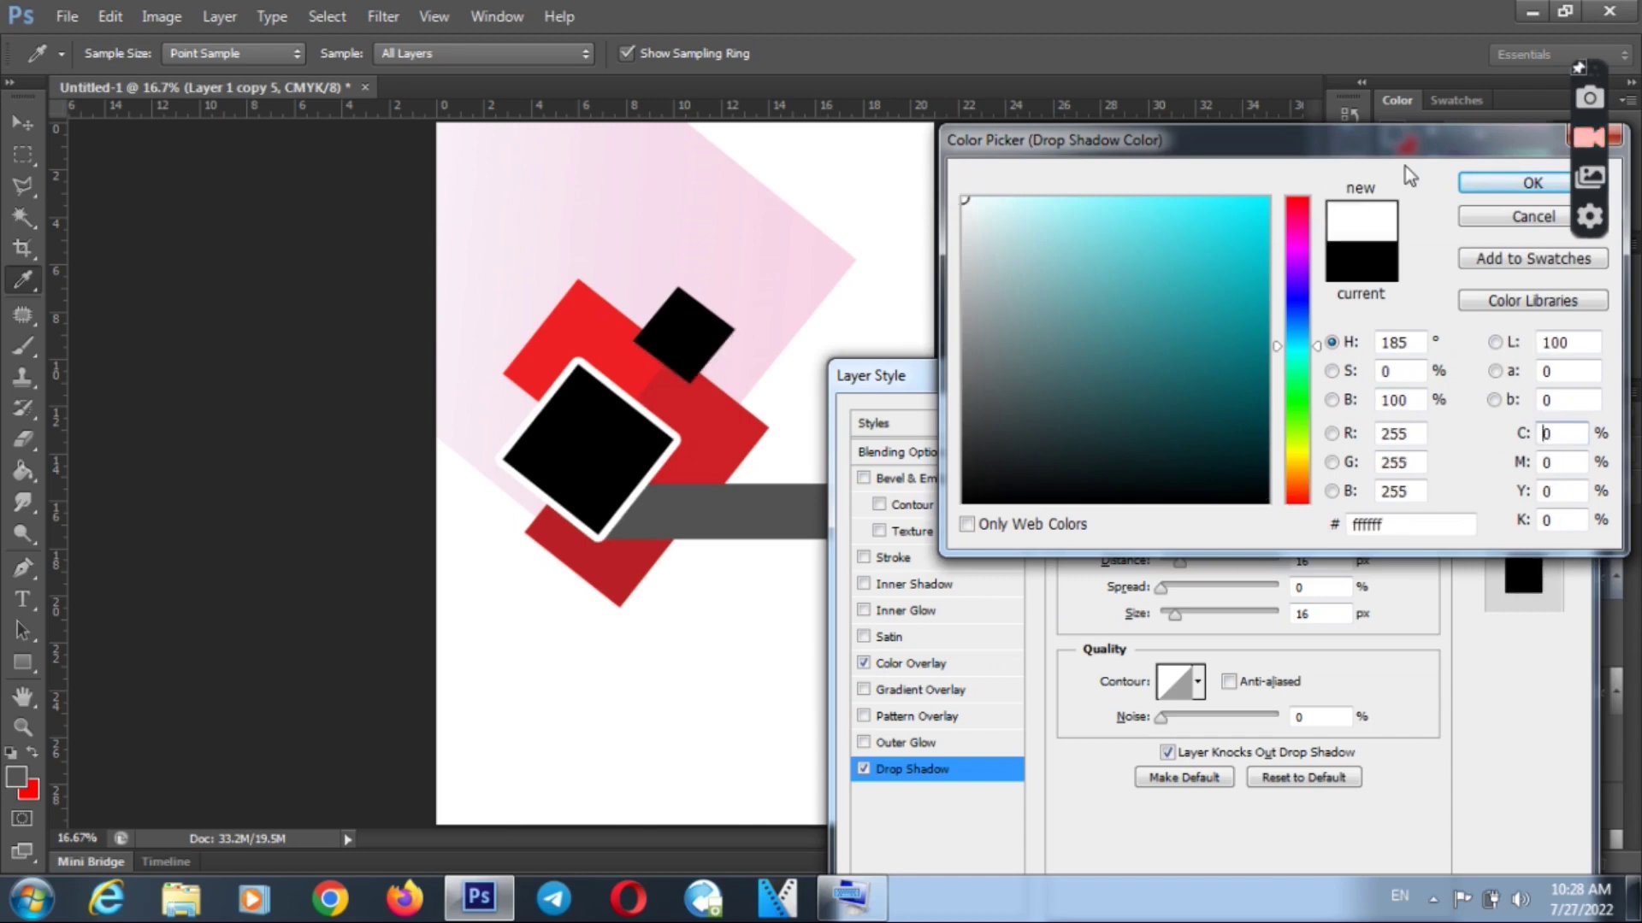
left_click(964, 503)
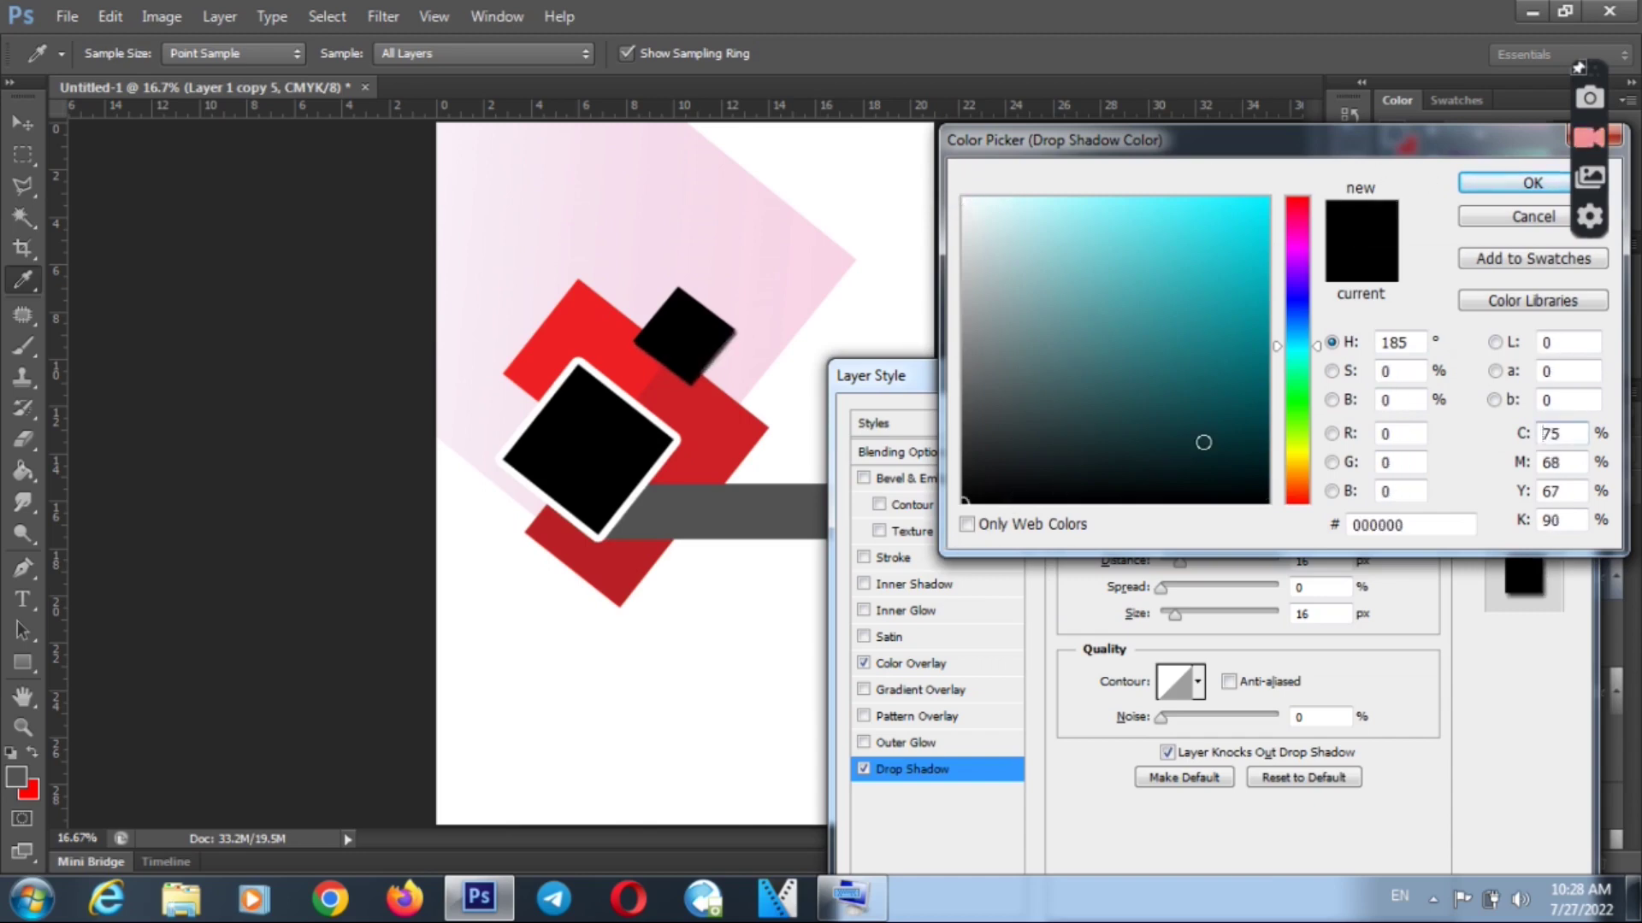
left_click(1531, 183)
- Set the small square's Color Overlay to dark grey 4a4b4b and apply the layer style
left_click(999, 663)
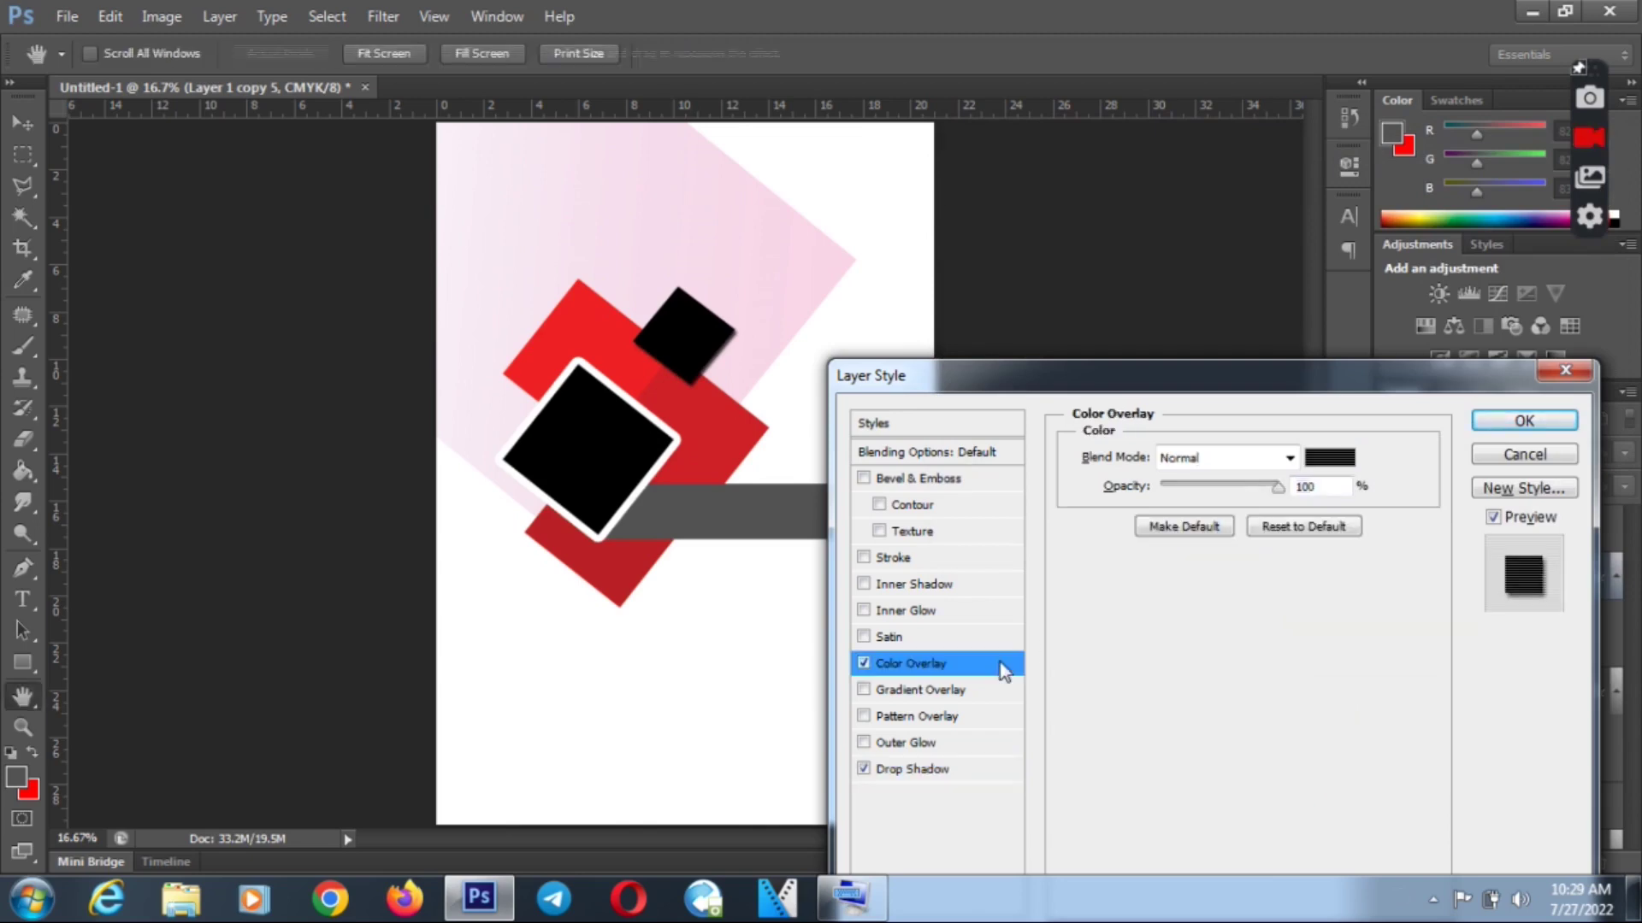
left_click(1330, 457)
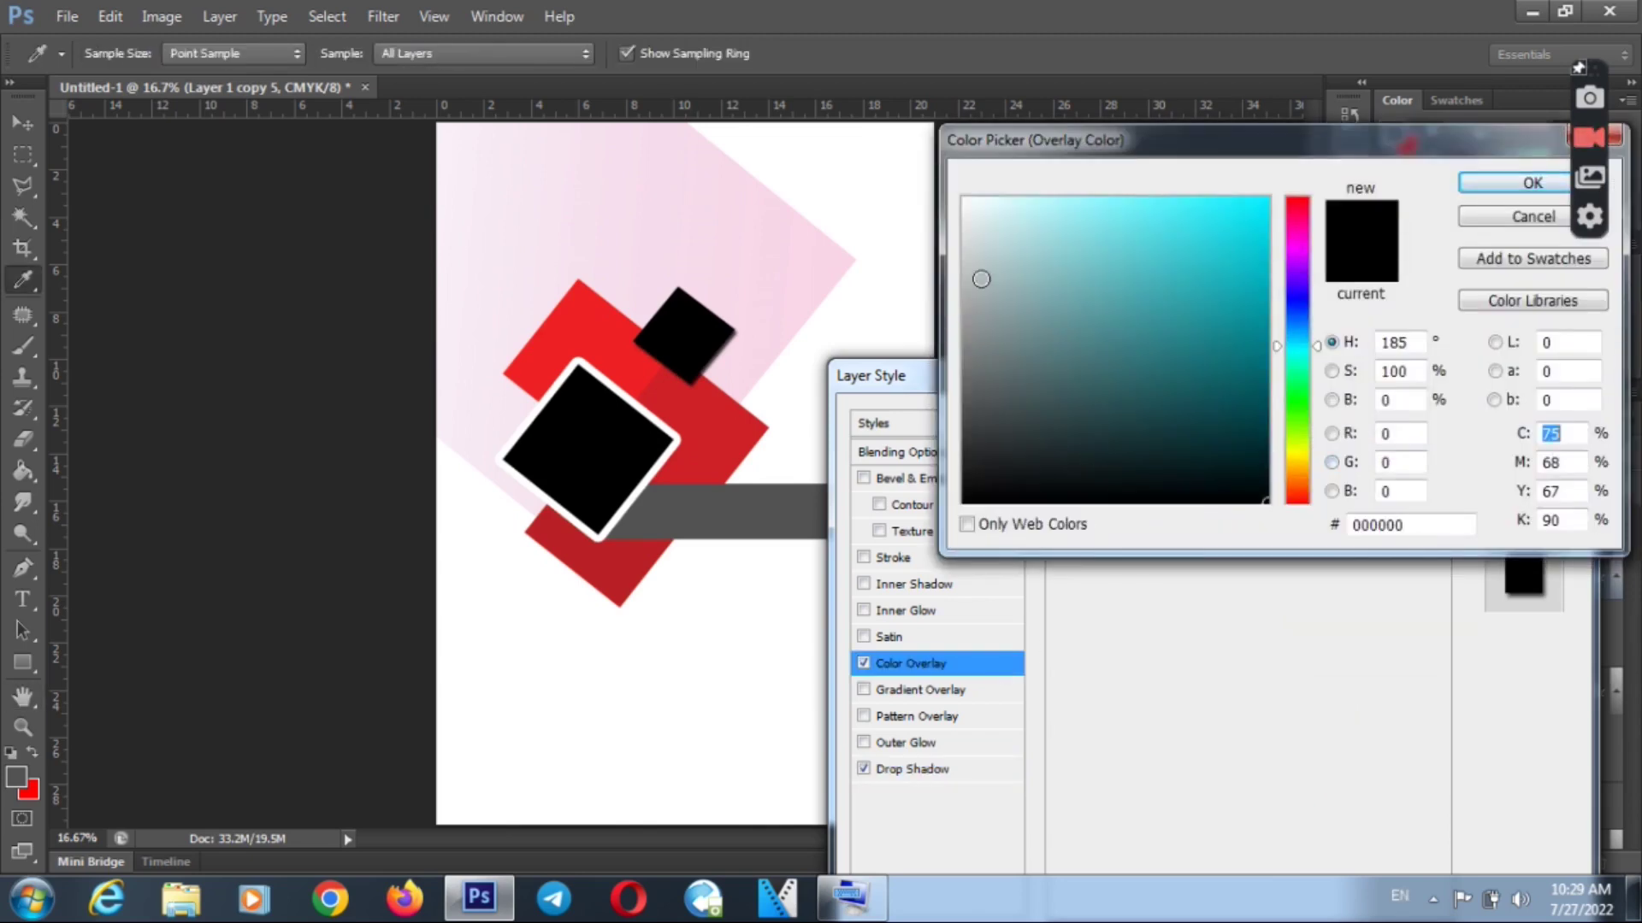
left_click(976, 276)
left_click(965, 402)
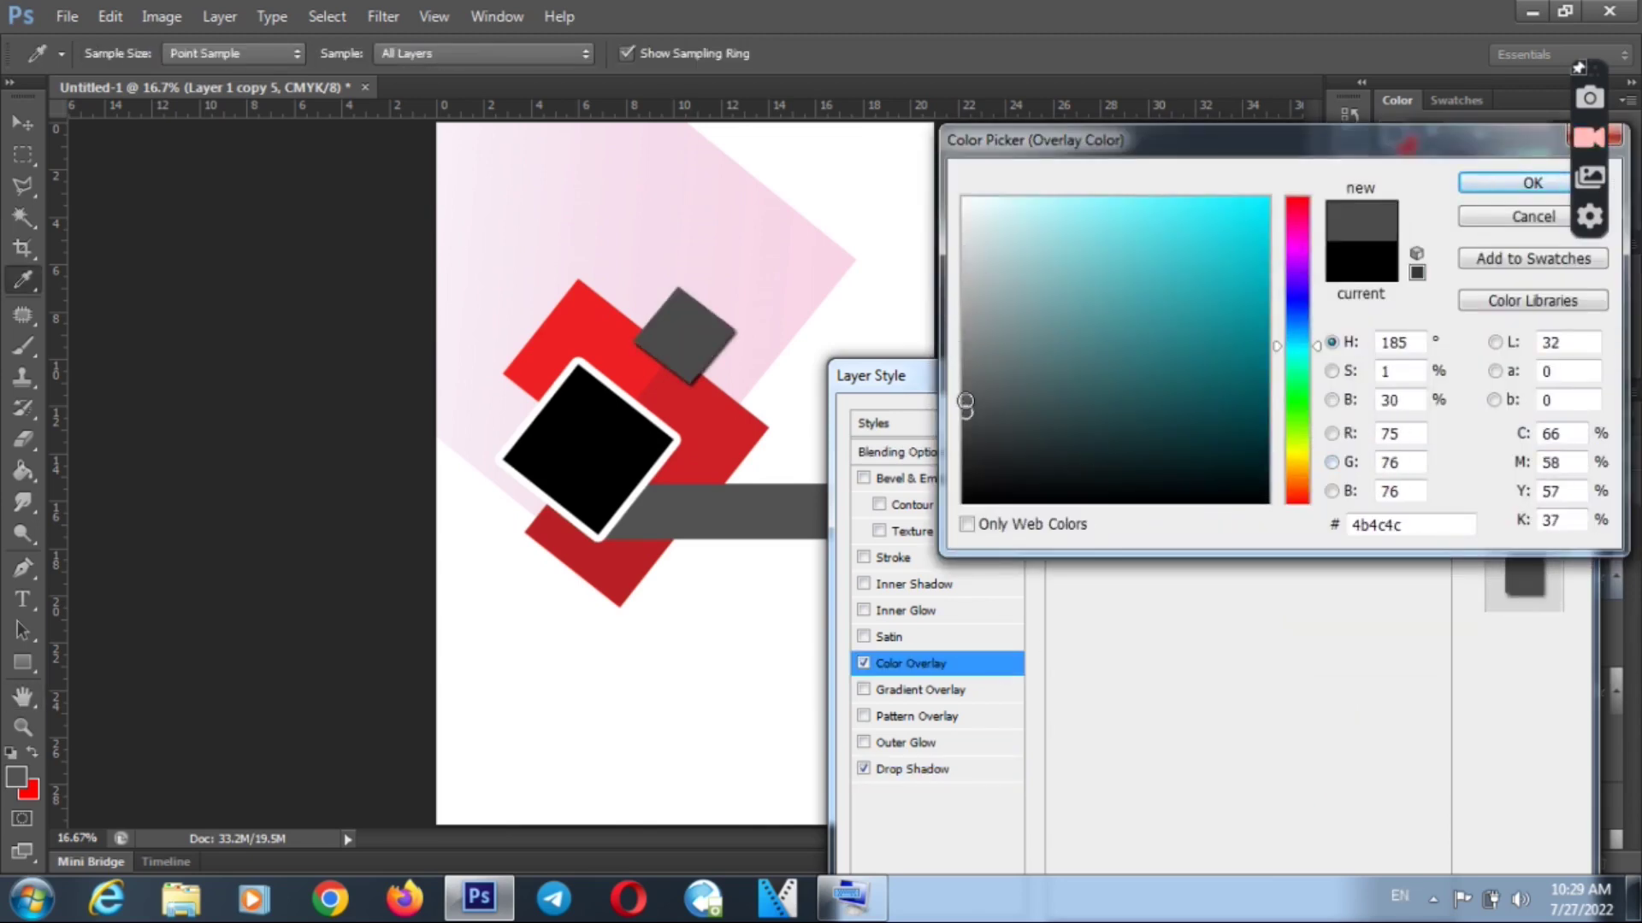
left_click(964, 397)
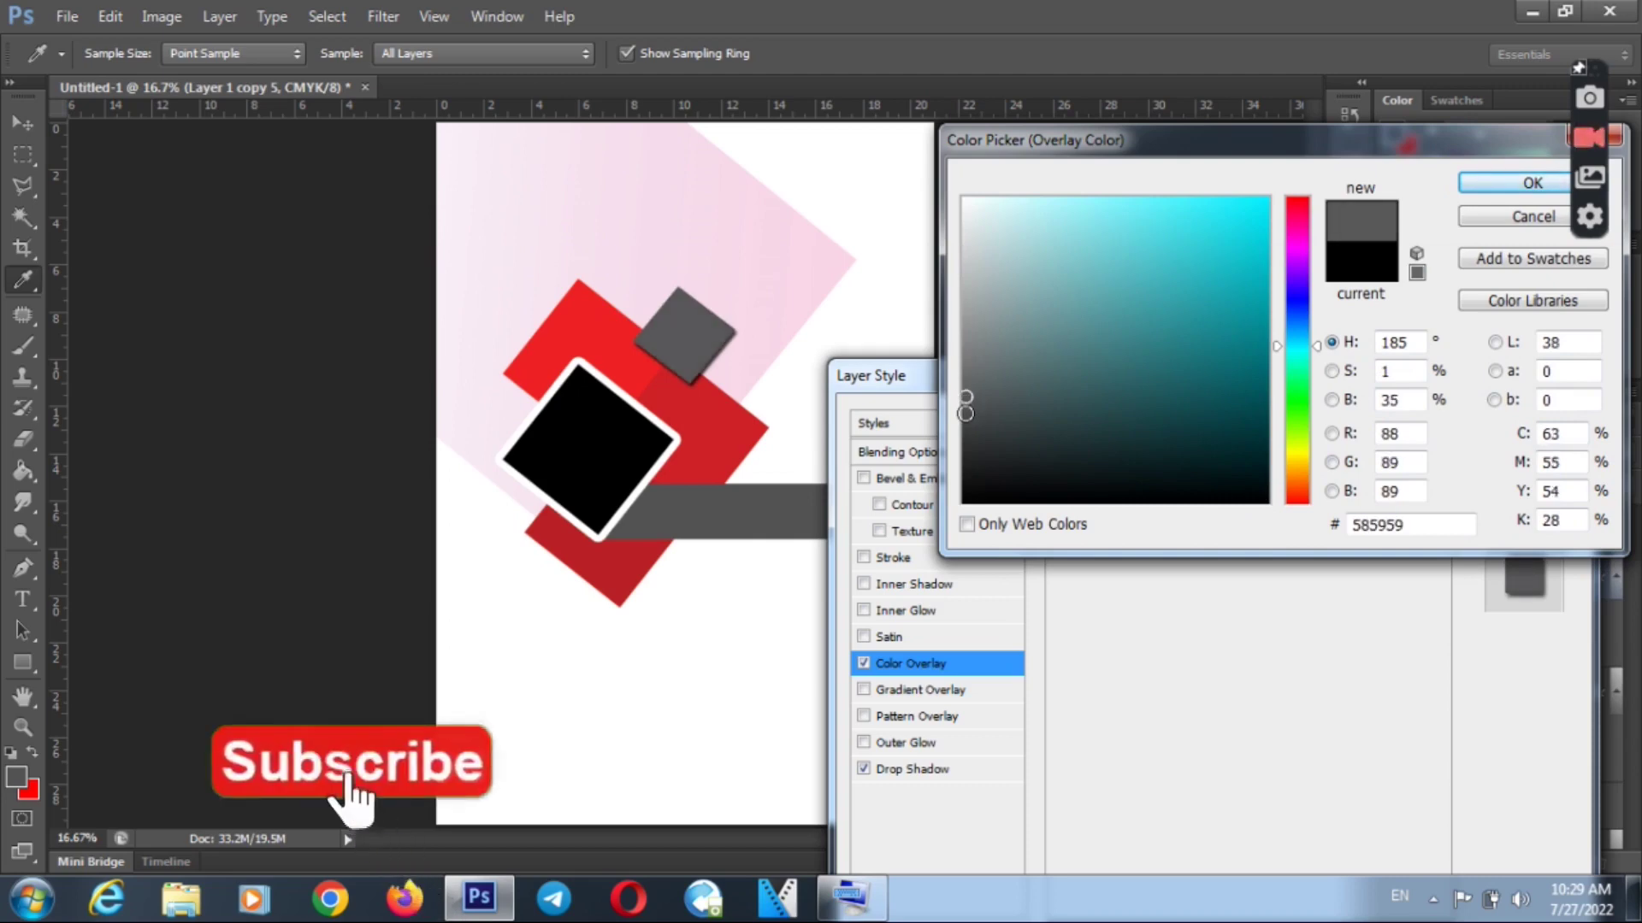
left_click(965, 413)
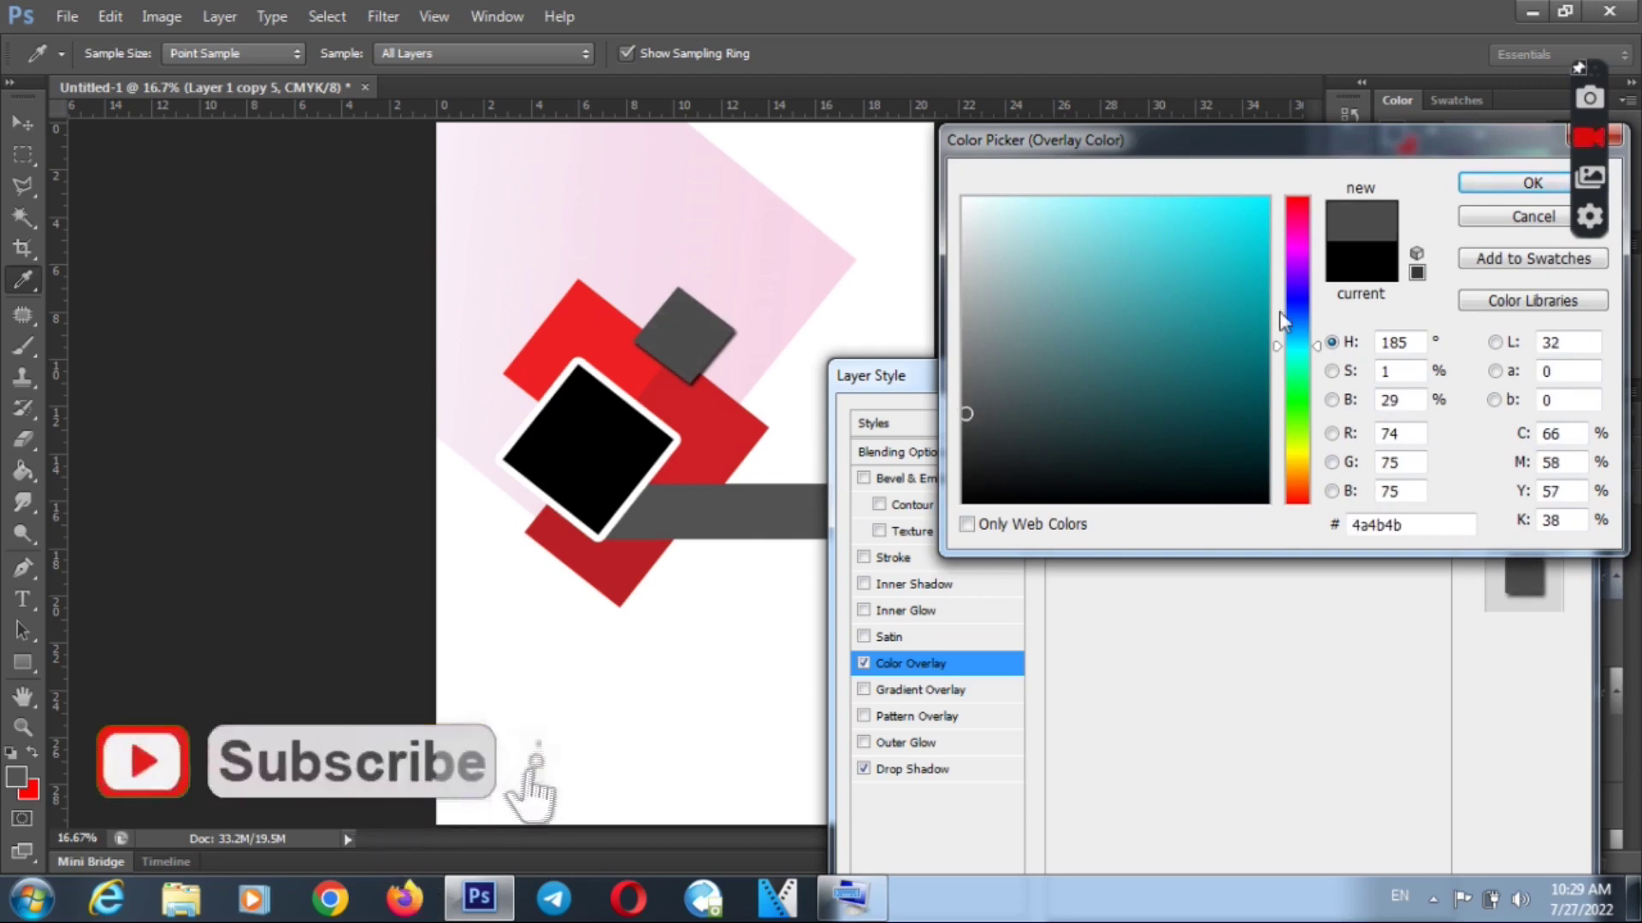
left_click(1532, 183)
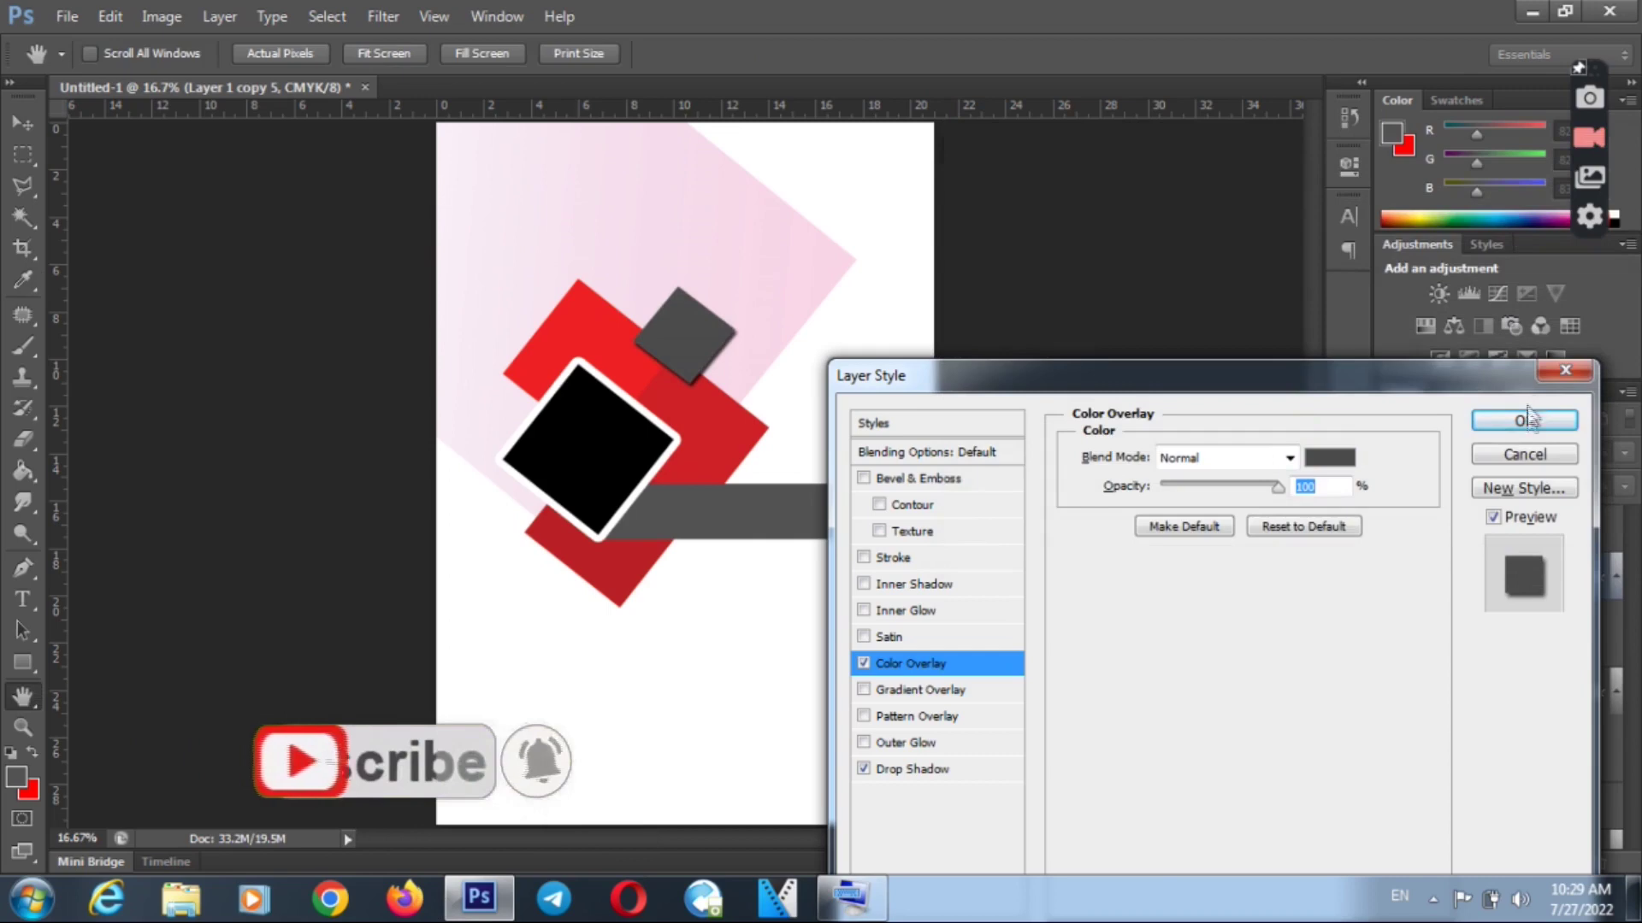
left_click(1526, 422)
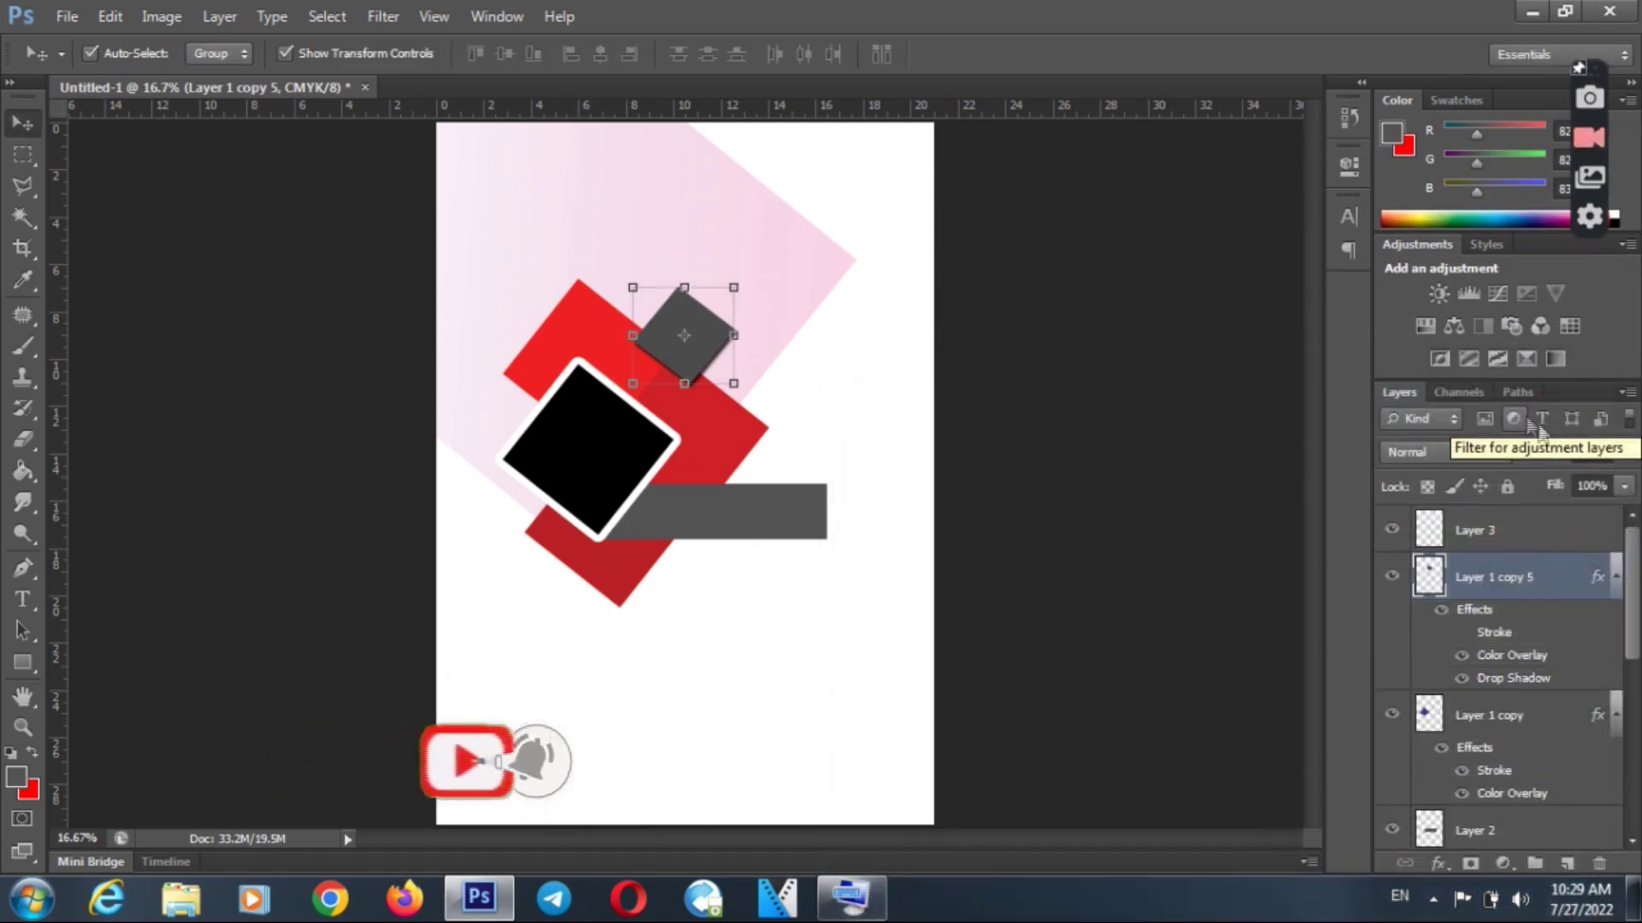
- Add an empty layer above Layer 3 and start a text on the large black square, with the On-Screen Keyboard open for entry
left_click(1571, 528)
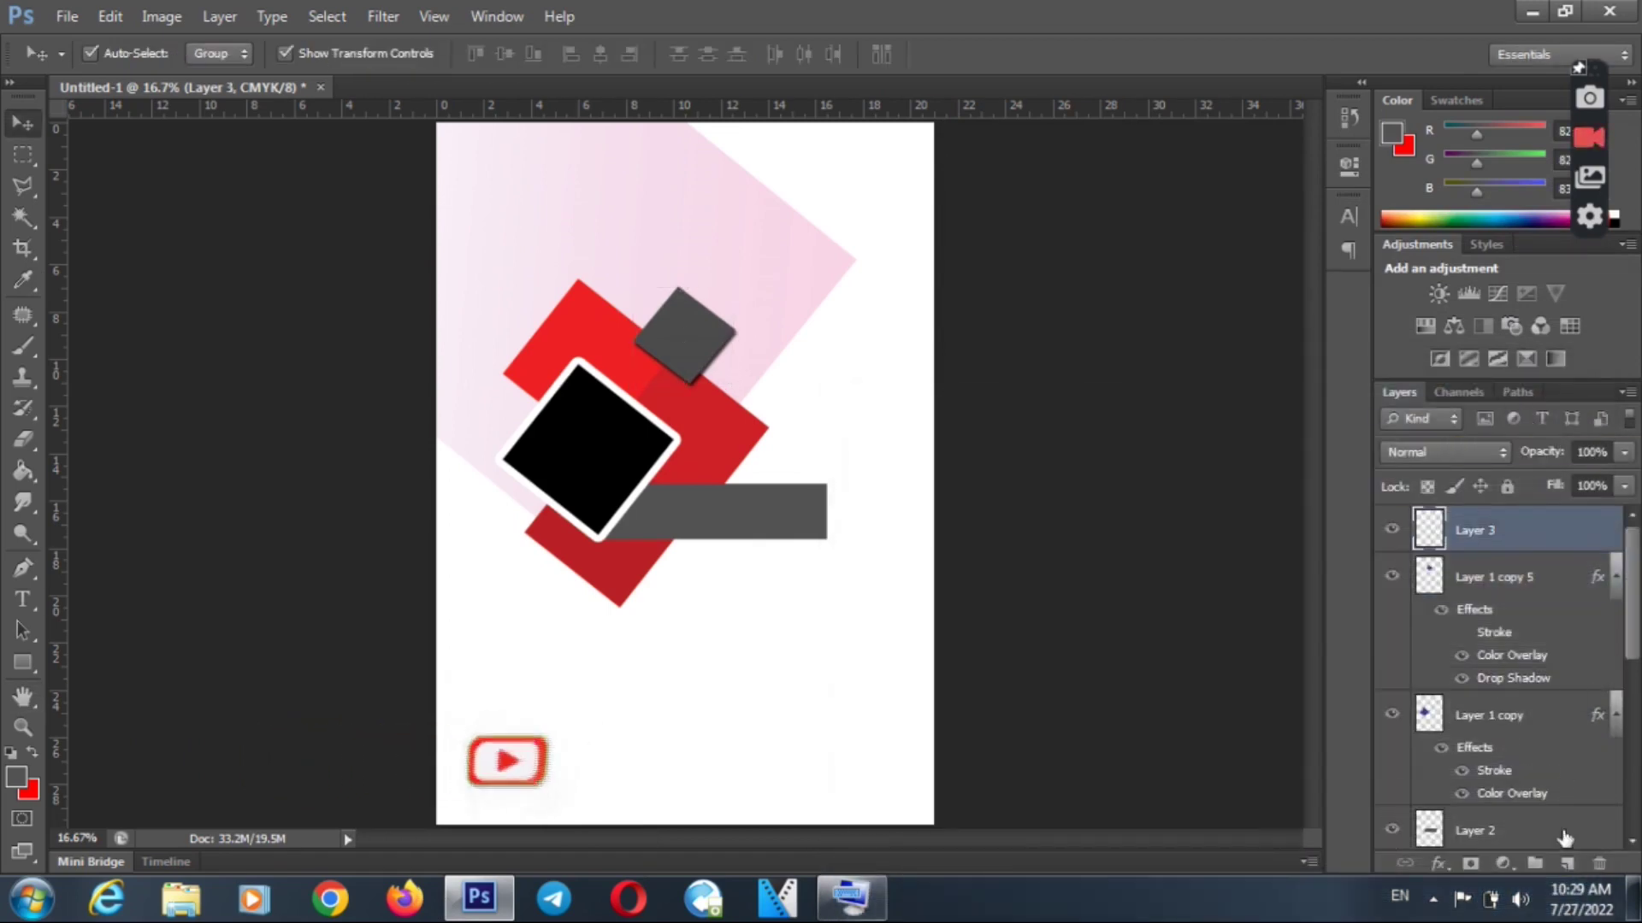
left_click(1568, 865)
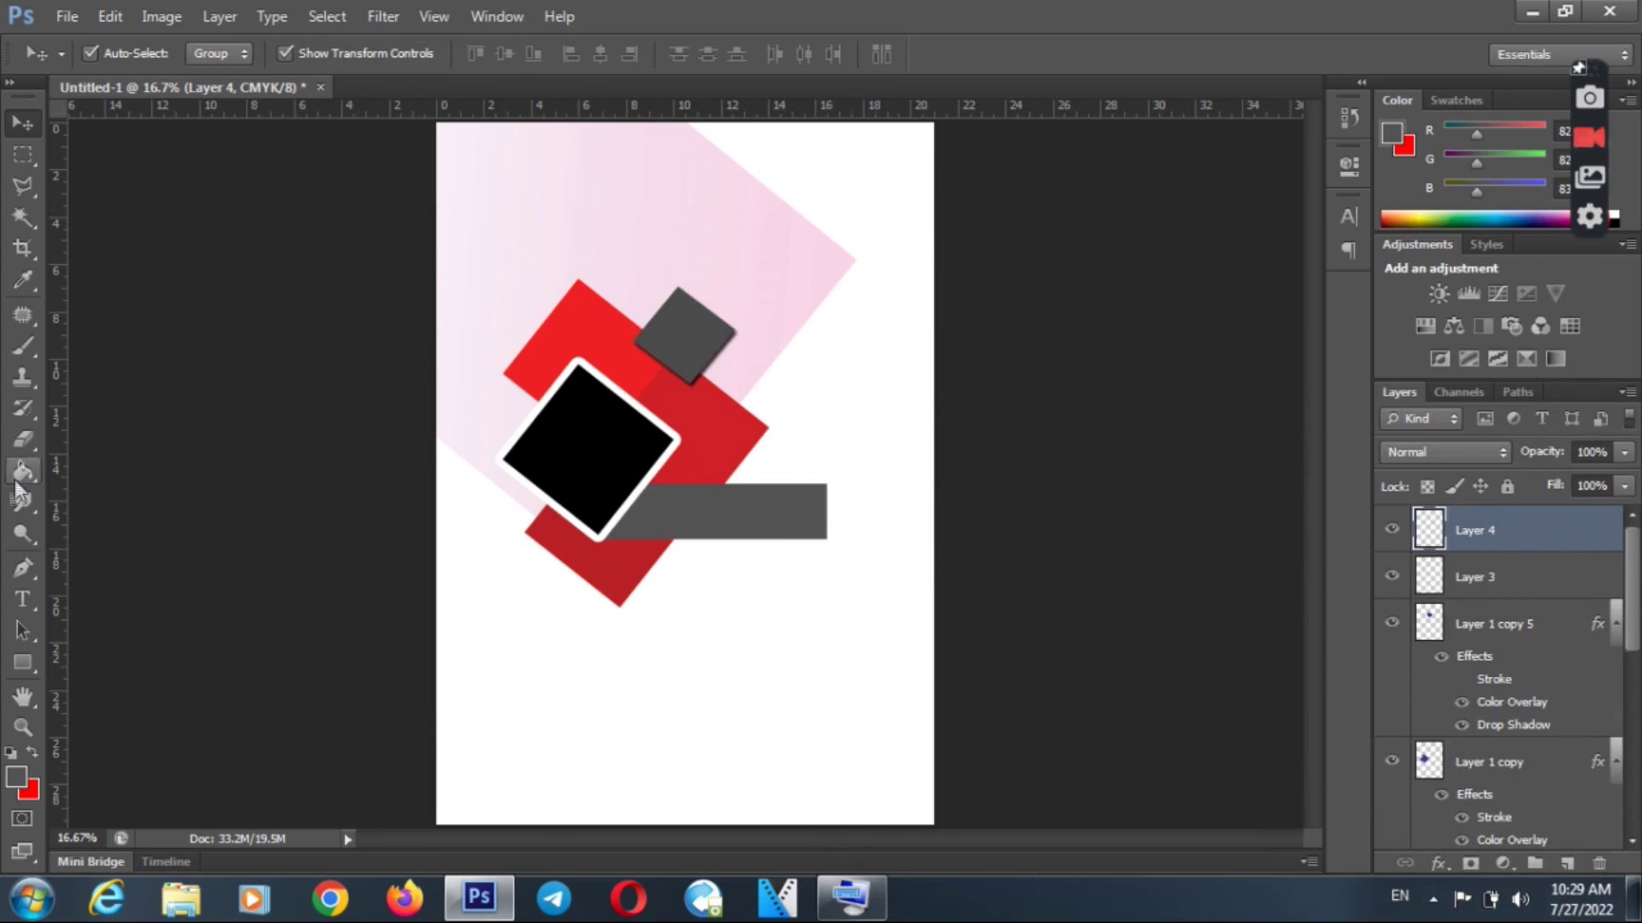
left_click(25, 602)
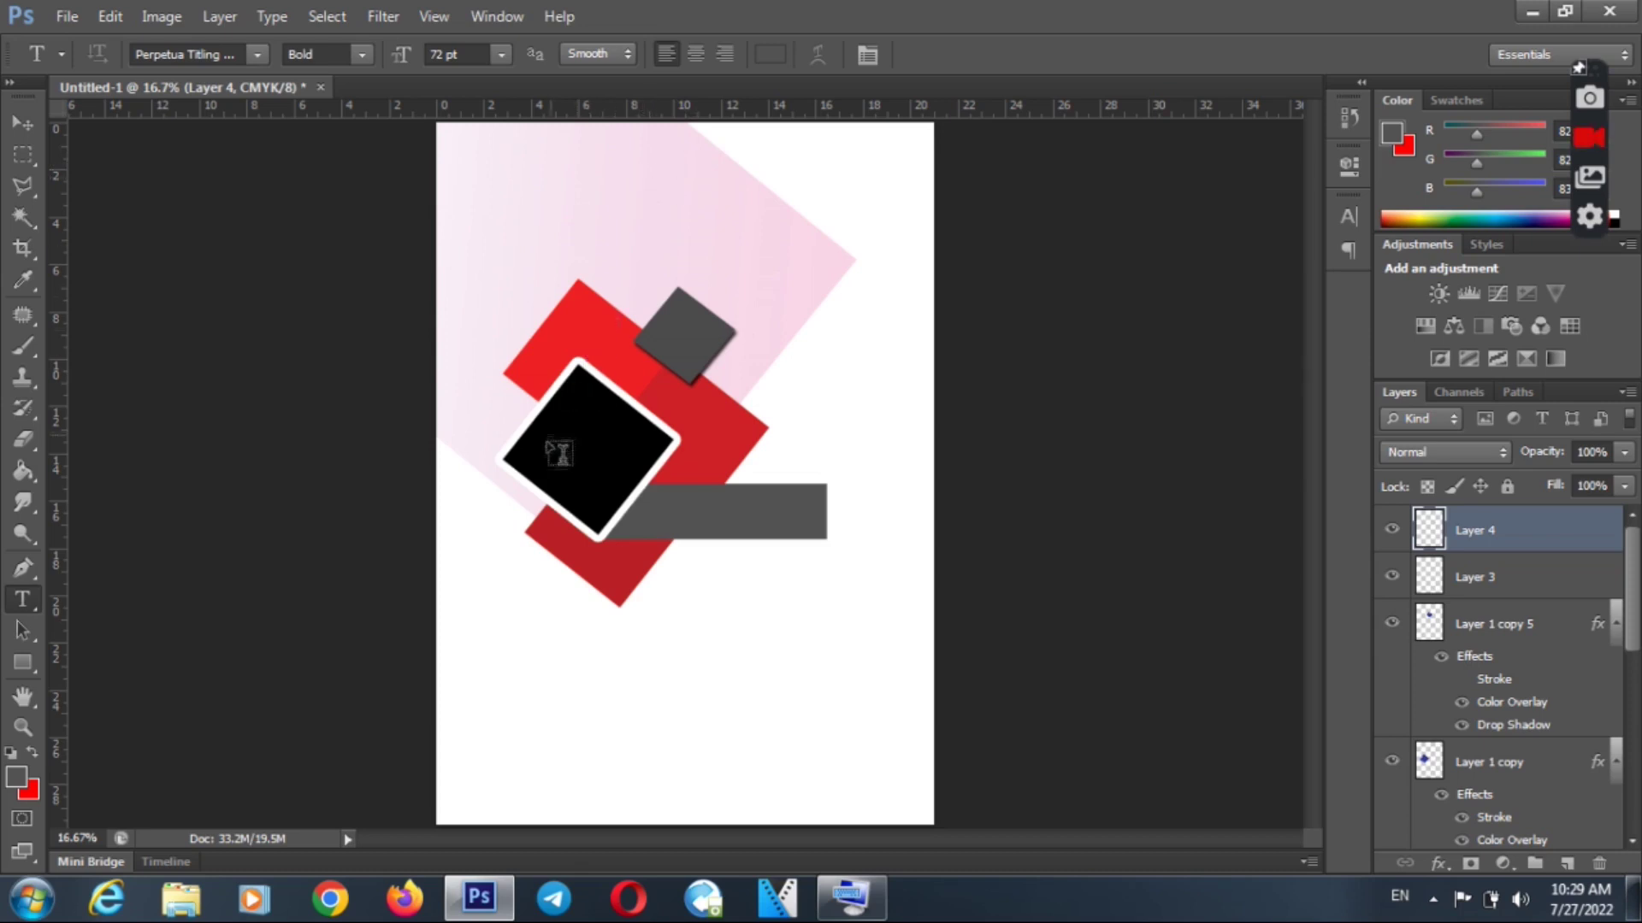
left_click(547, 449)
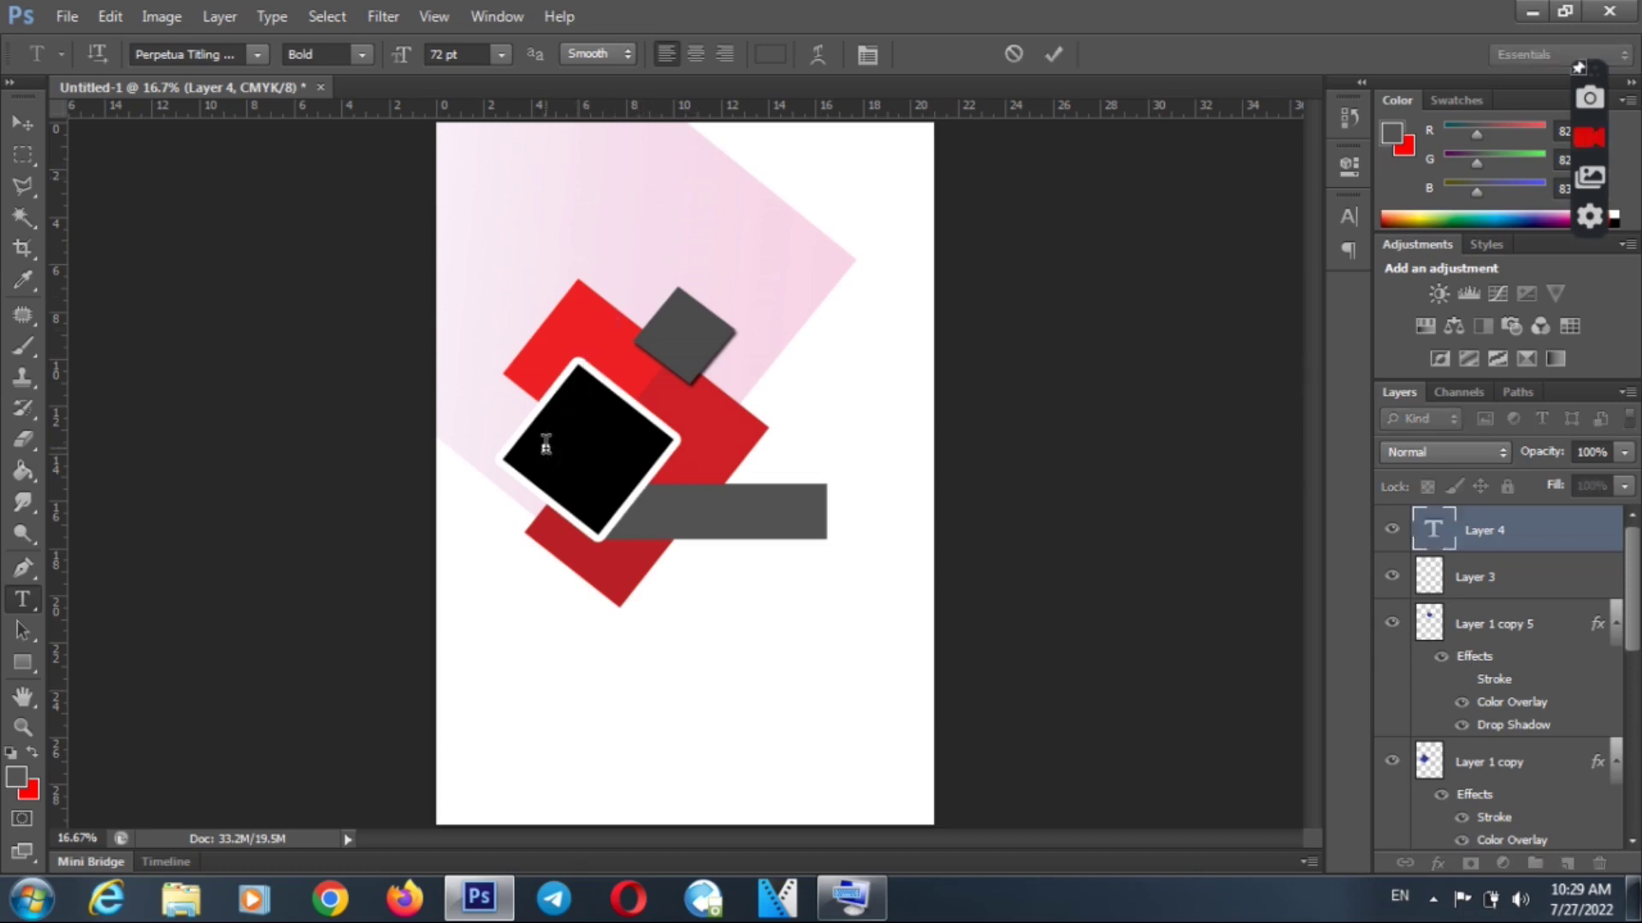
left_click(851, 898)
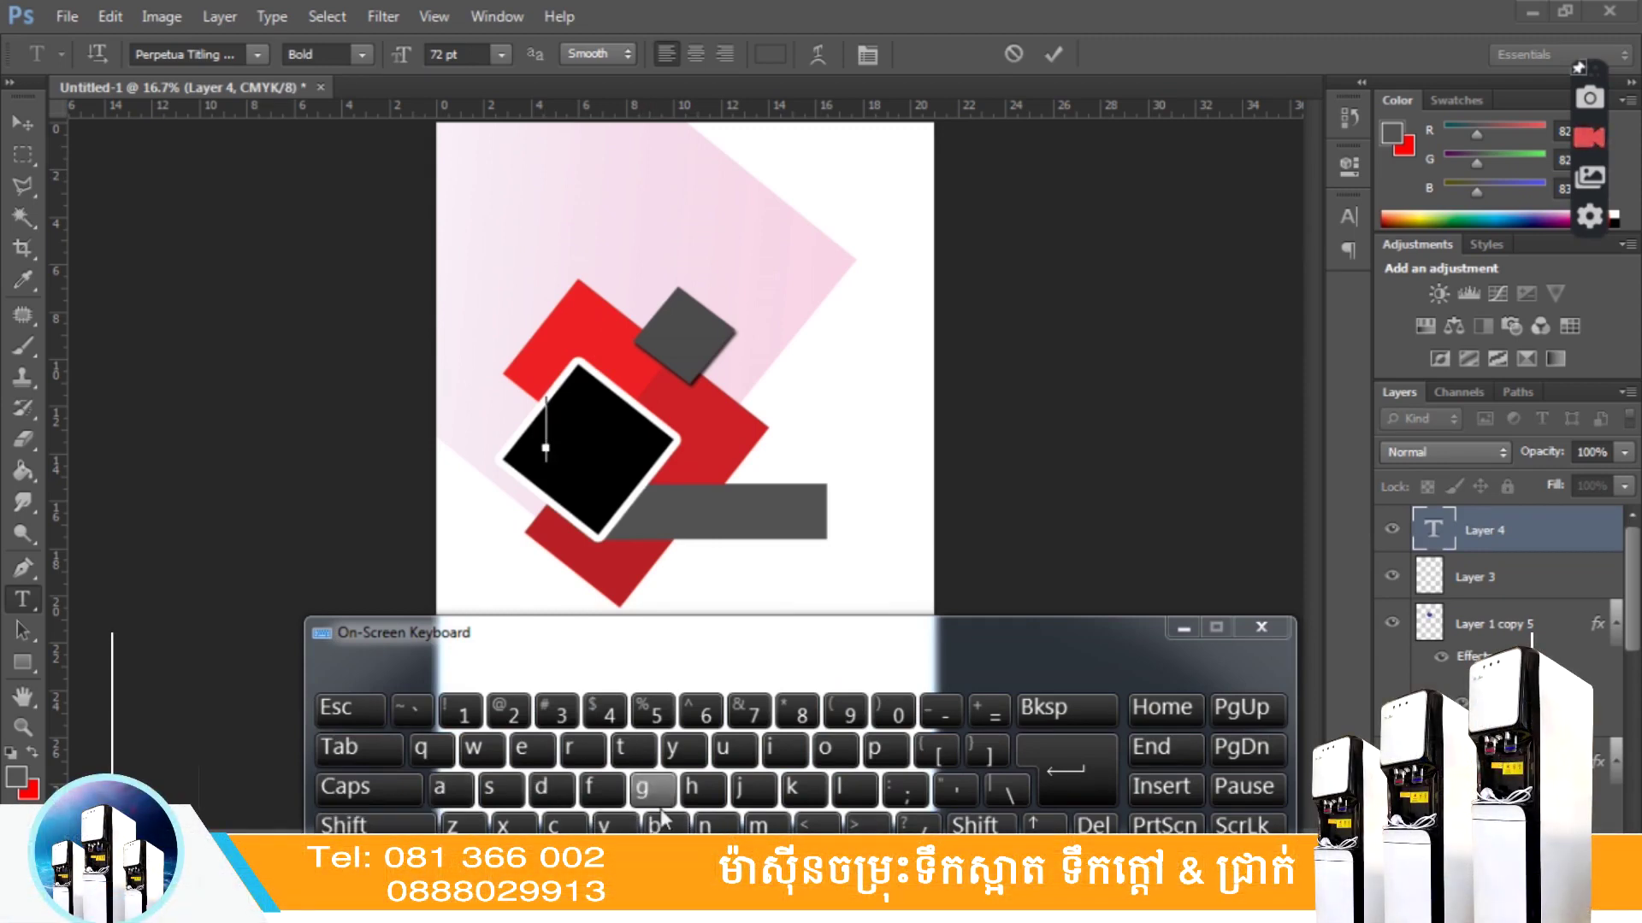
left_click(370, 789)
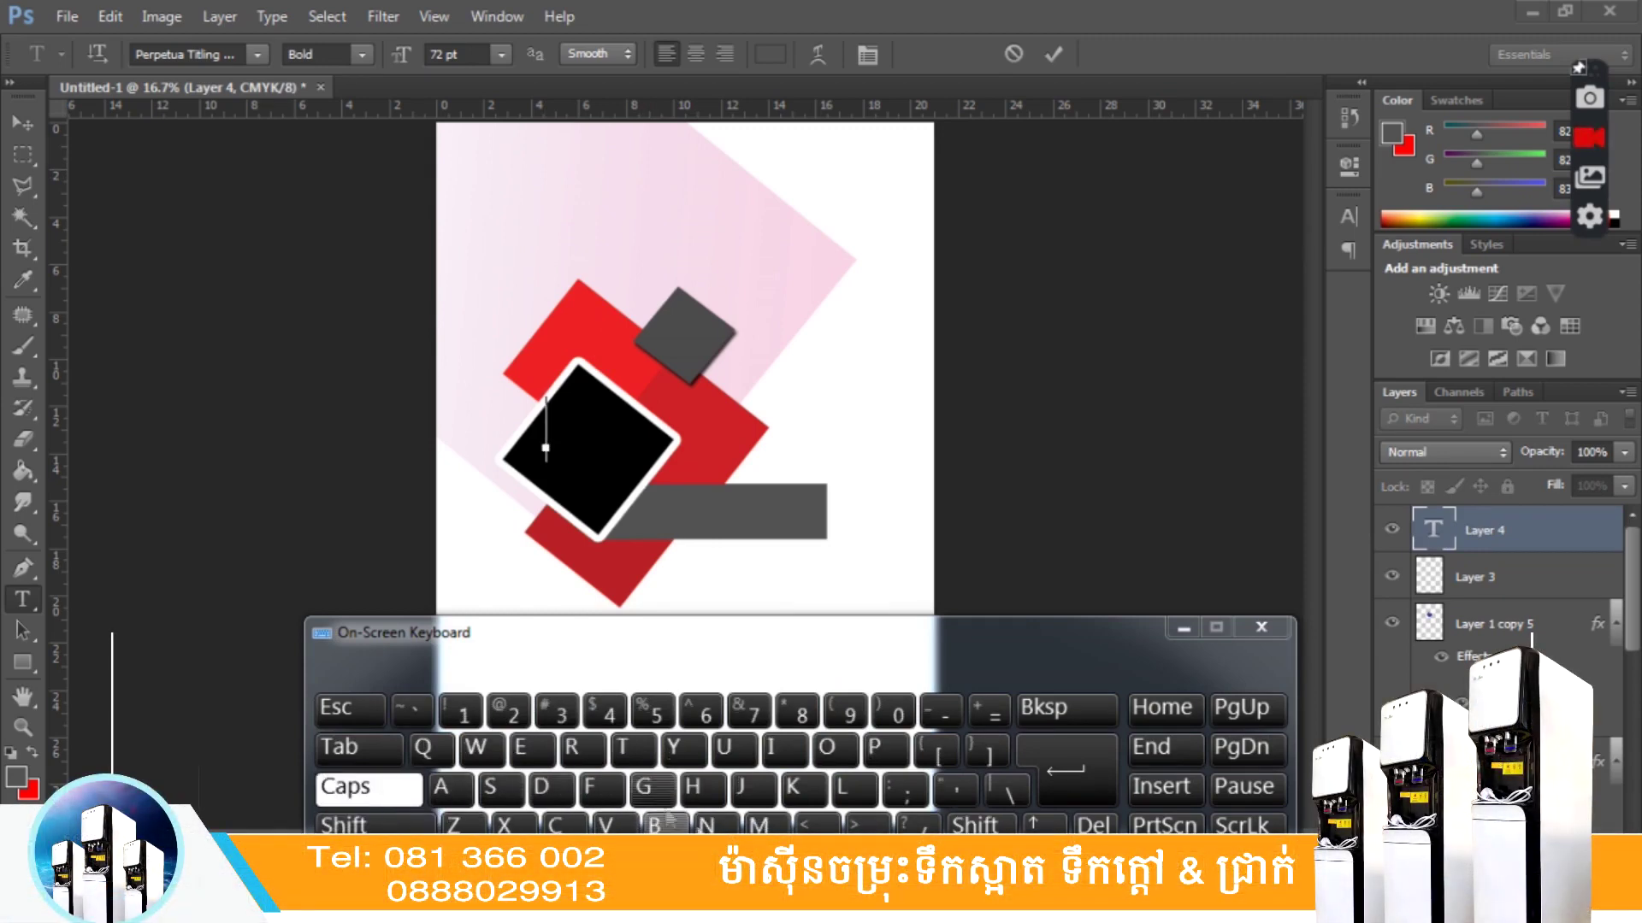
left_click(706, 825)
left_click(383, 789)
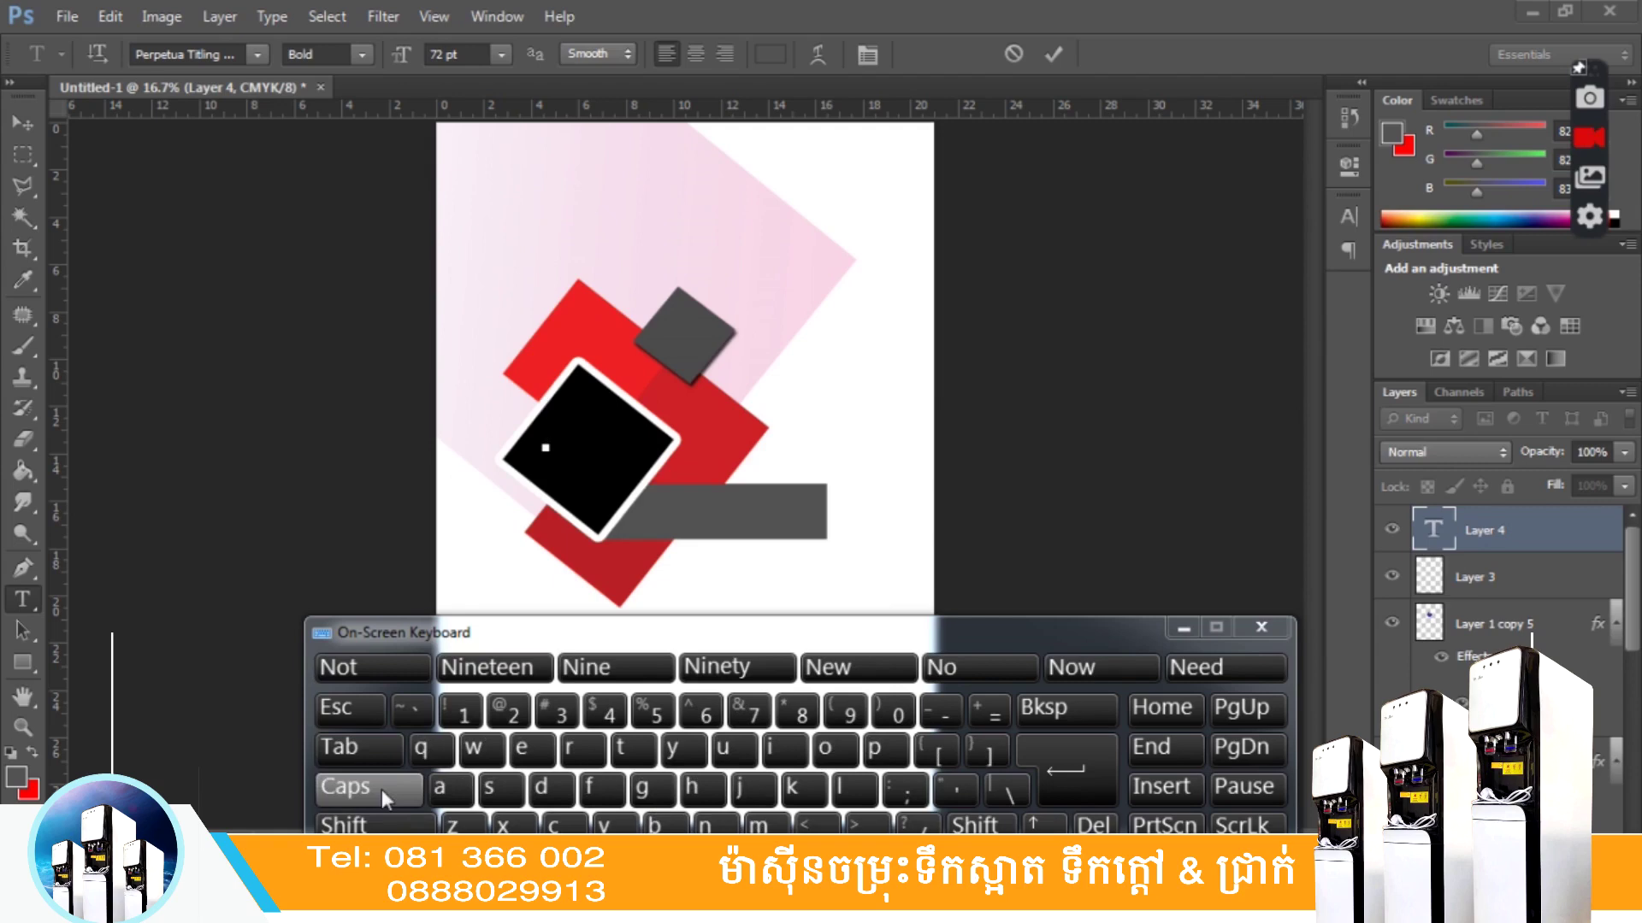
left_click(446, 793)
left_click(758, 826)
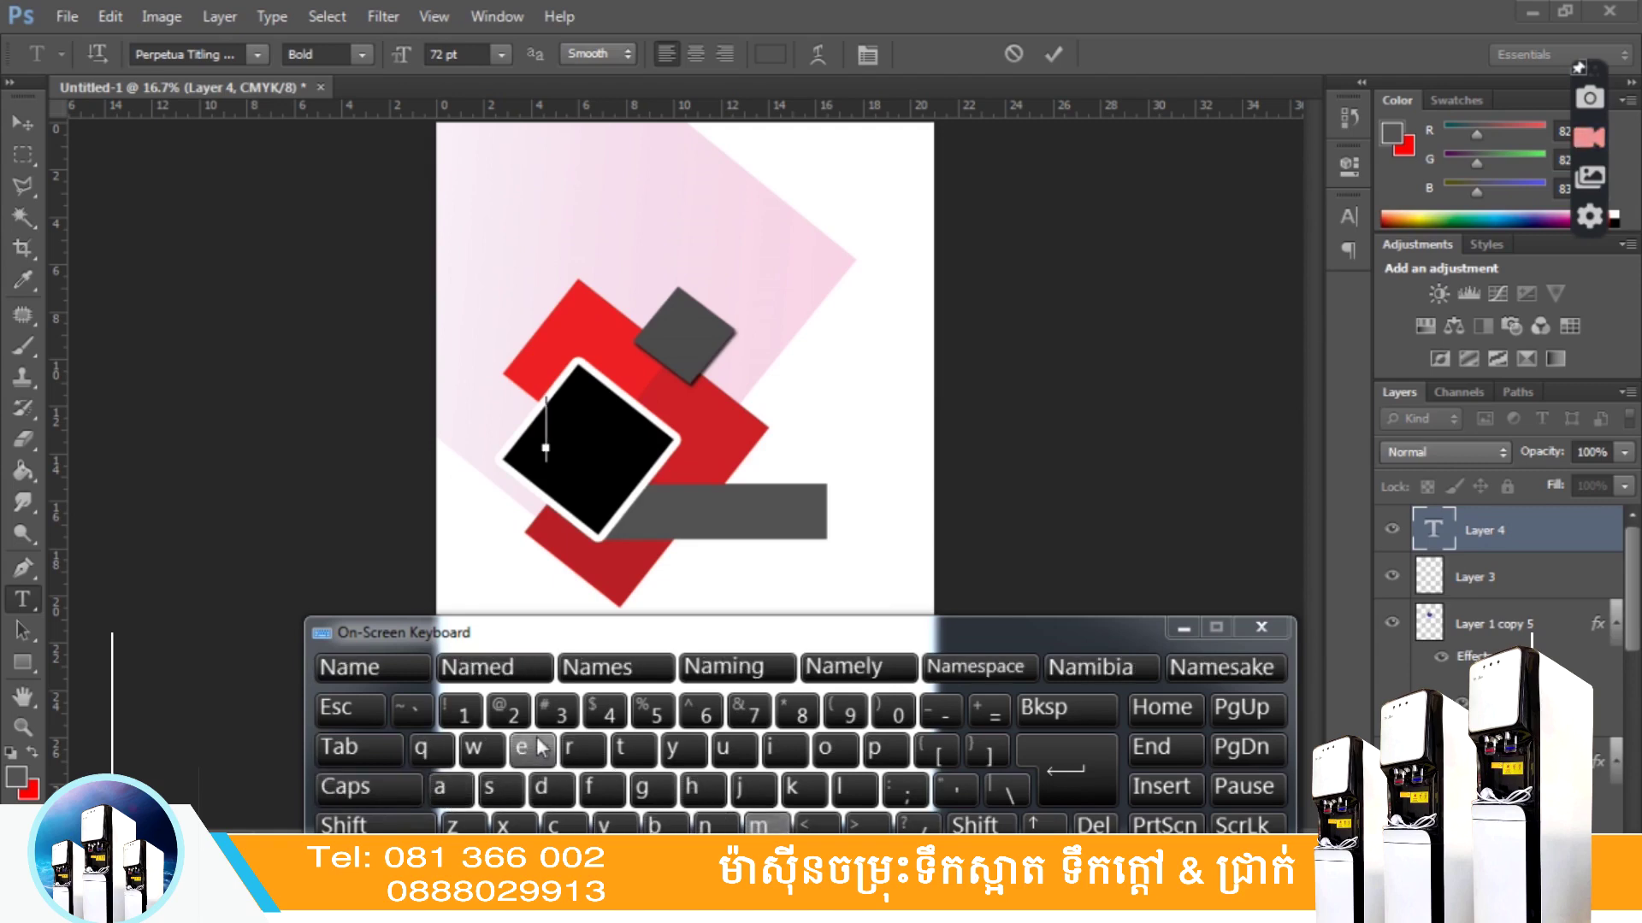
left_click(534, 751)
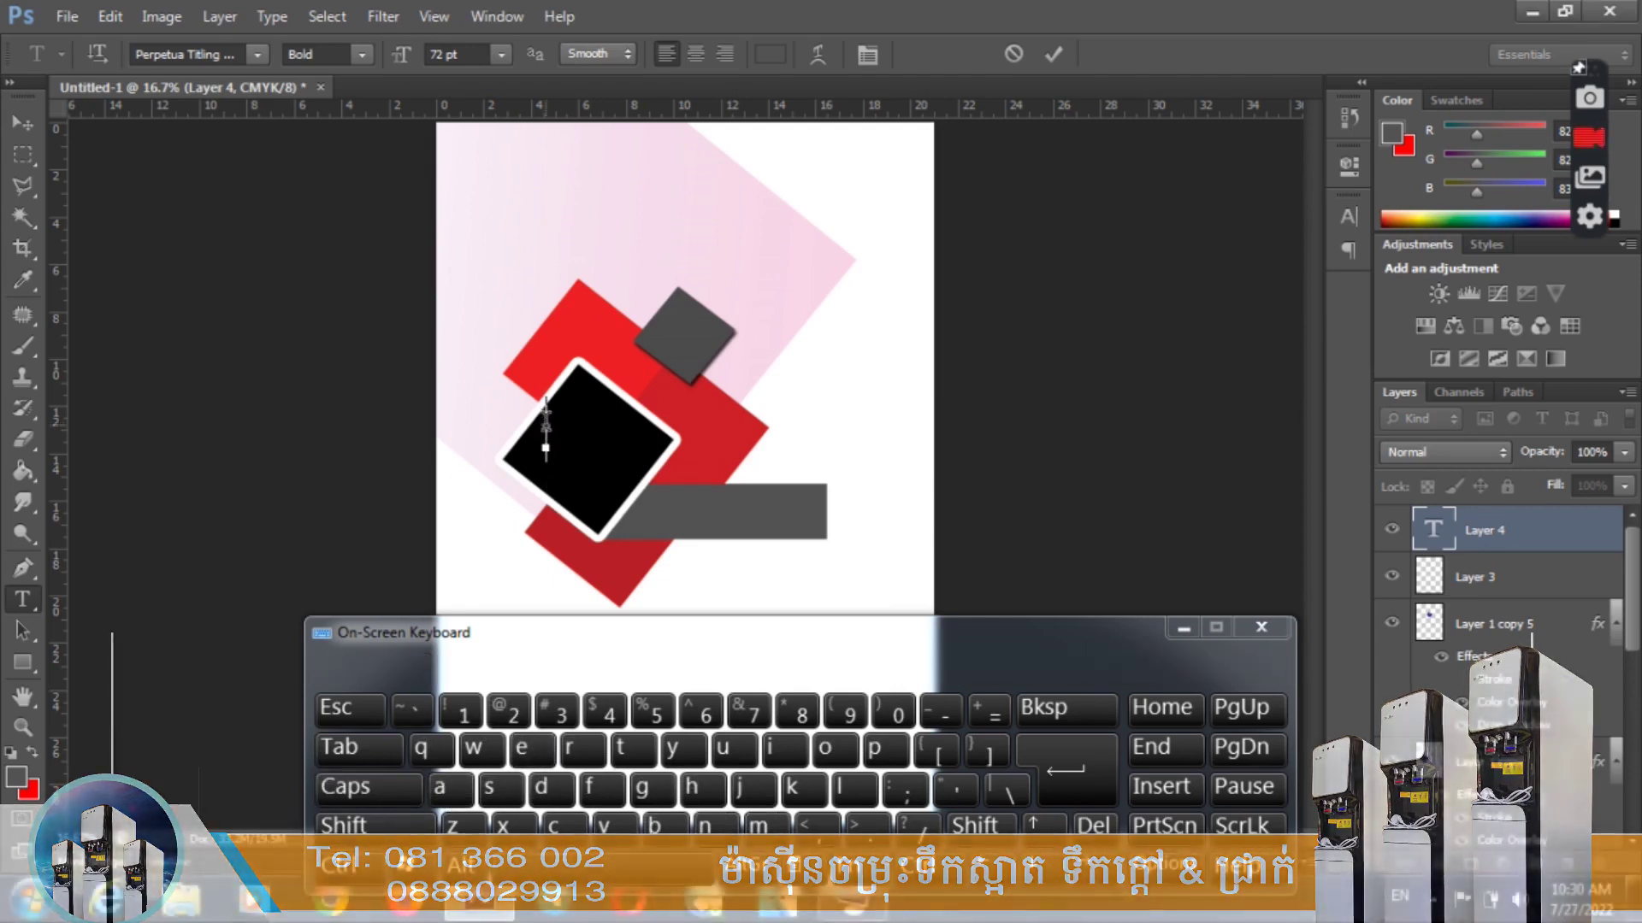
left_click(715, 827)
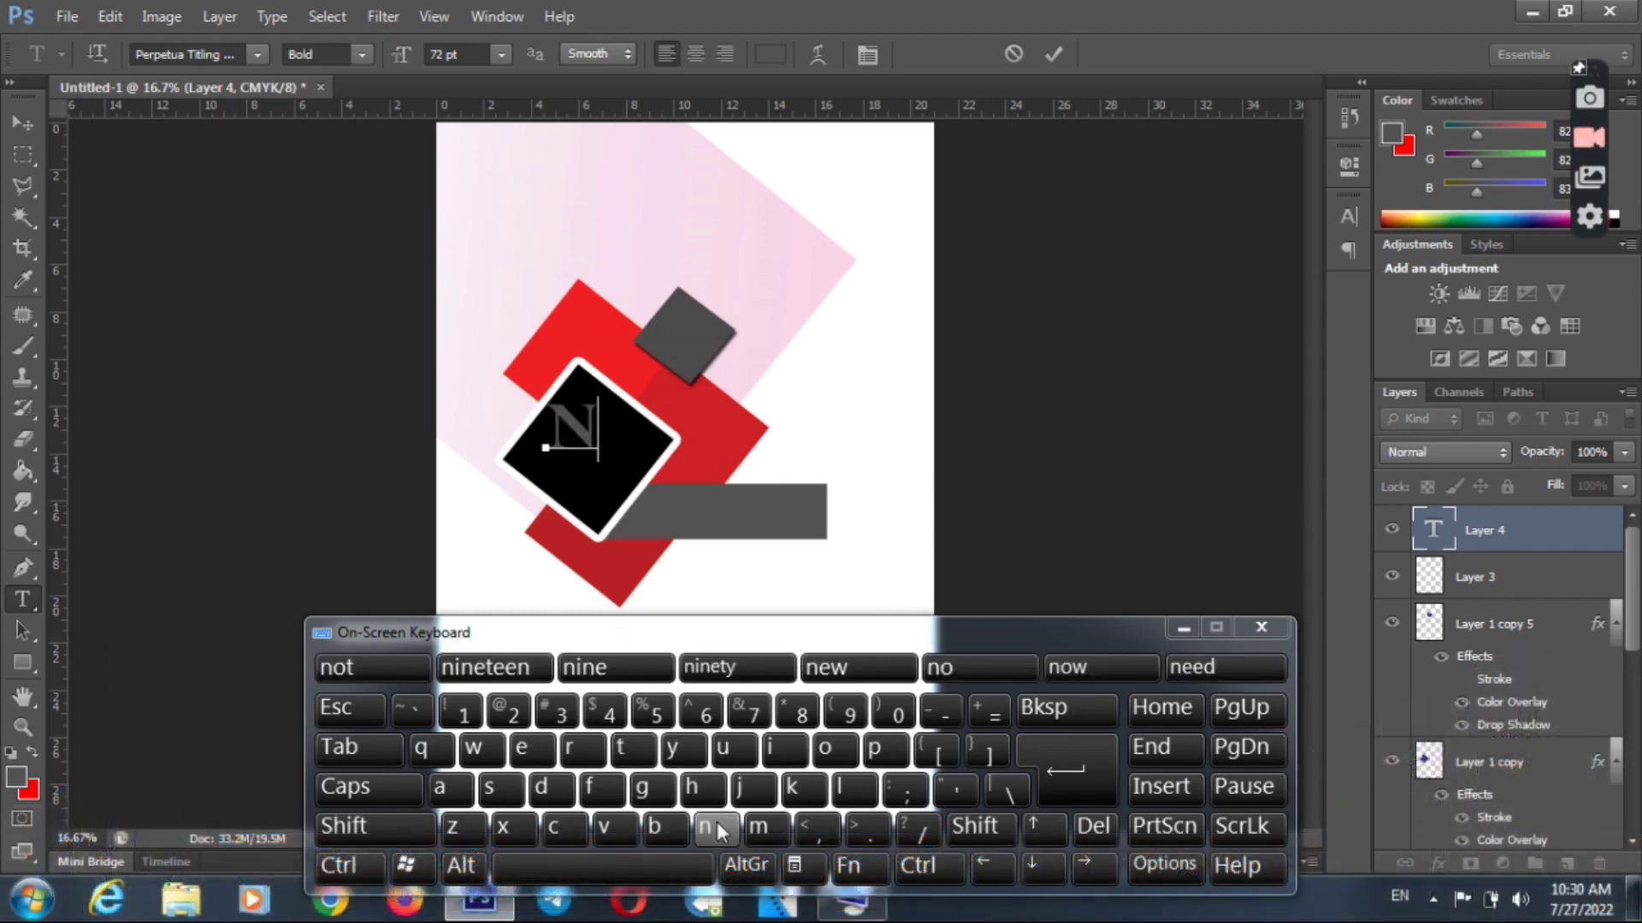
left_click(379, 787)
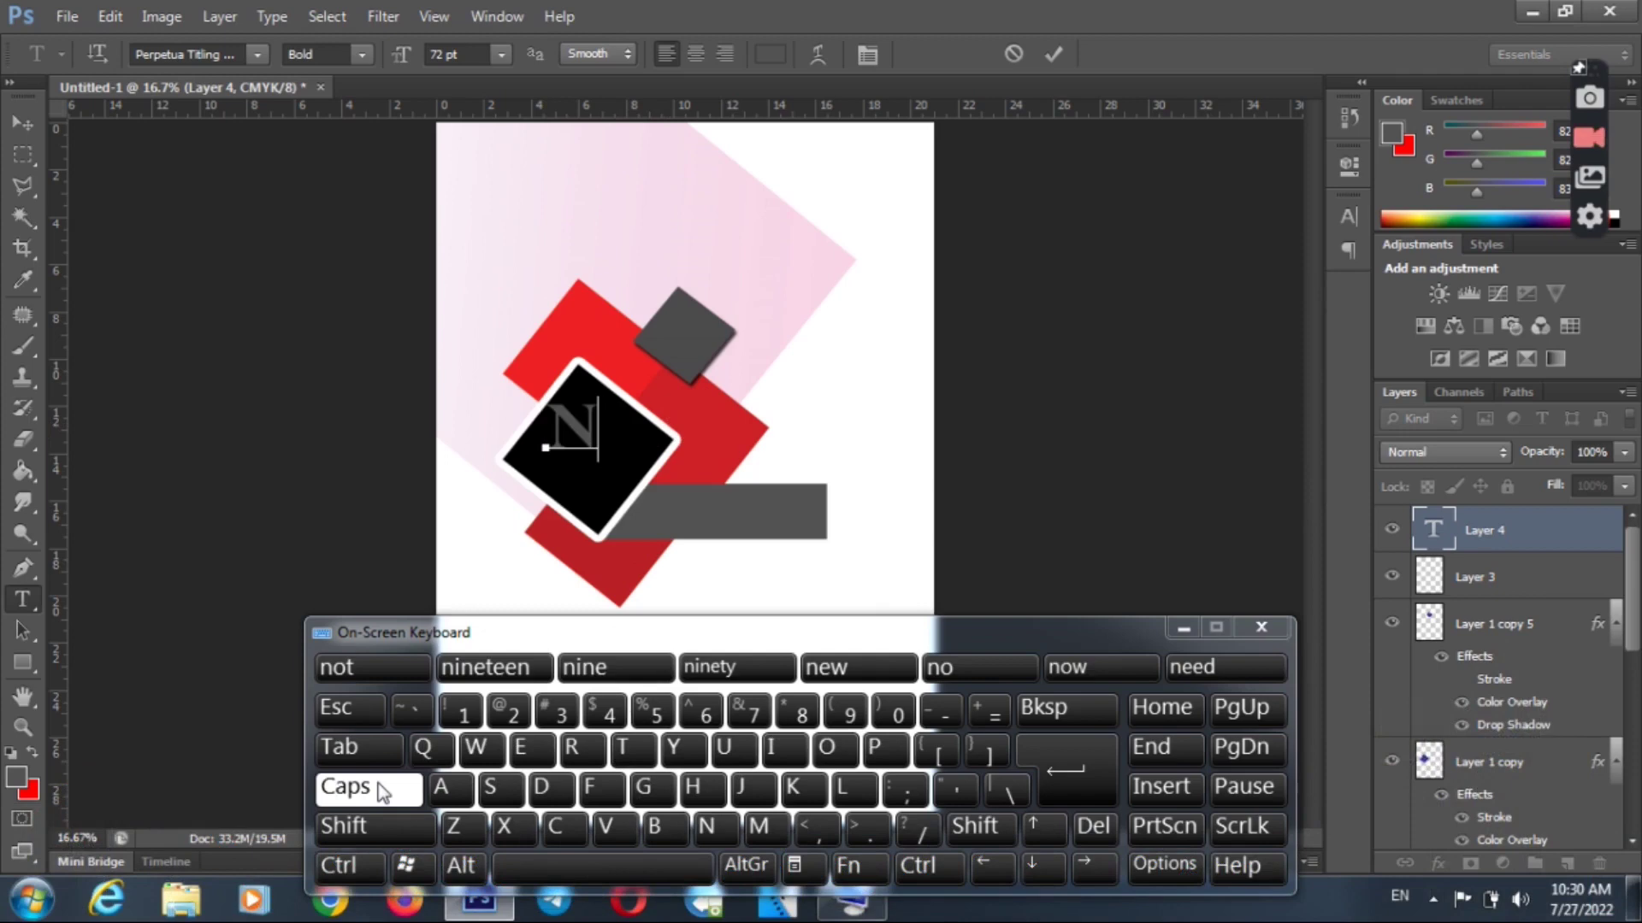
left_click(377, 785)
left_click(1066, 708)
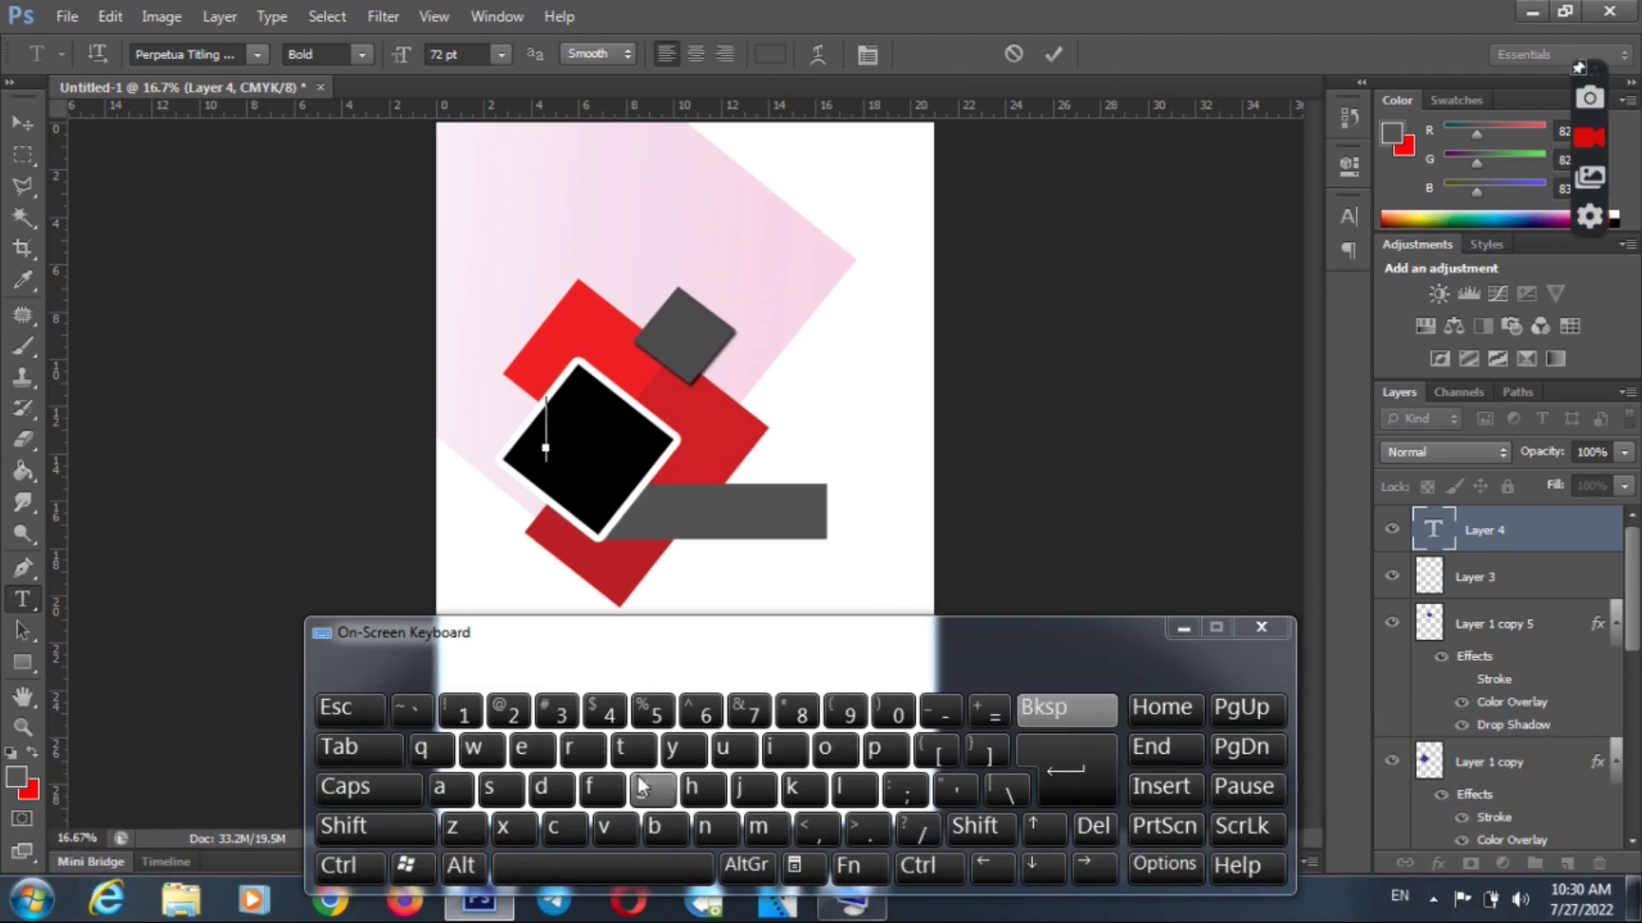
- Enter the text "Name" followed by a space, with a capital N, starting on the large black square
left_click(368, 787)
left_click(705, 825)
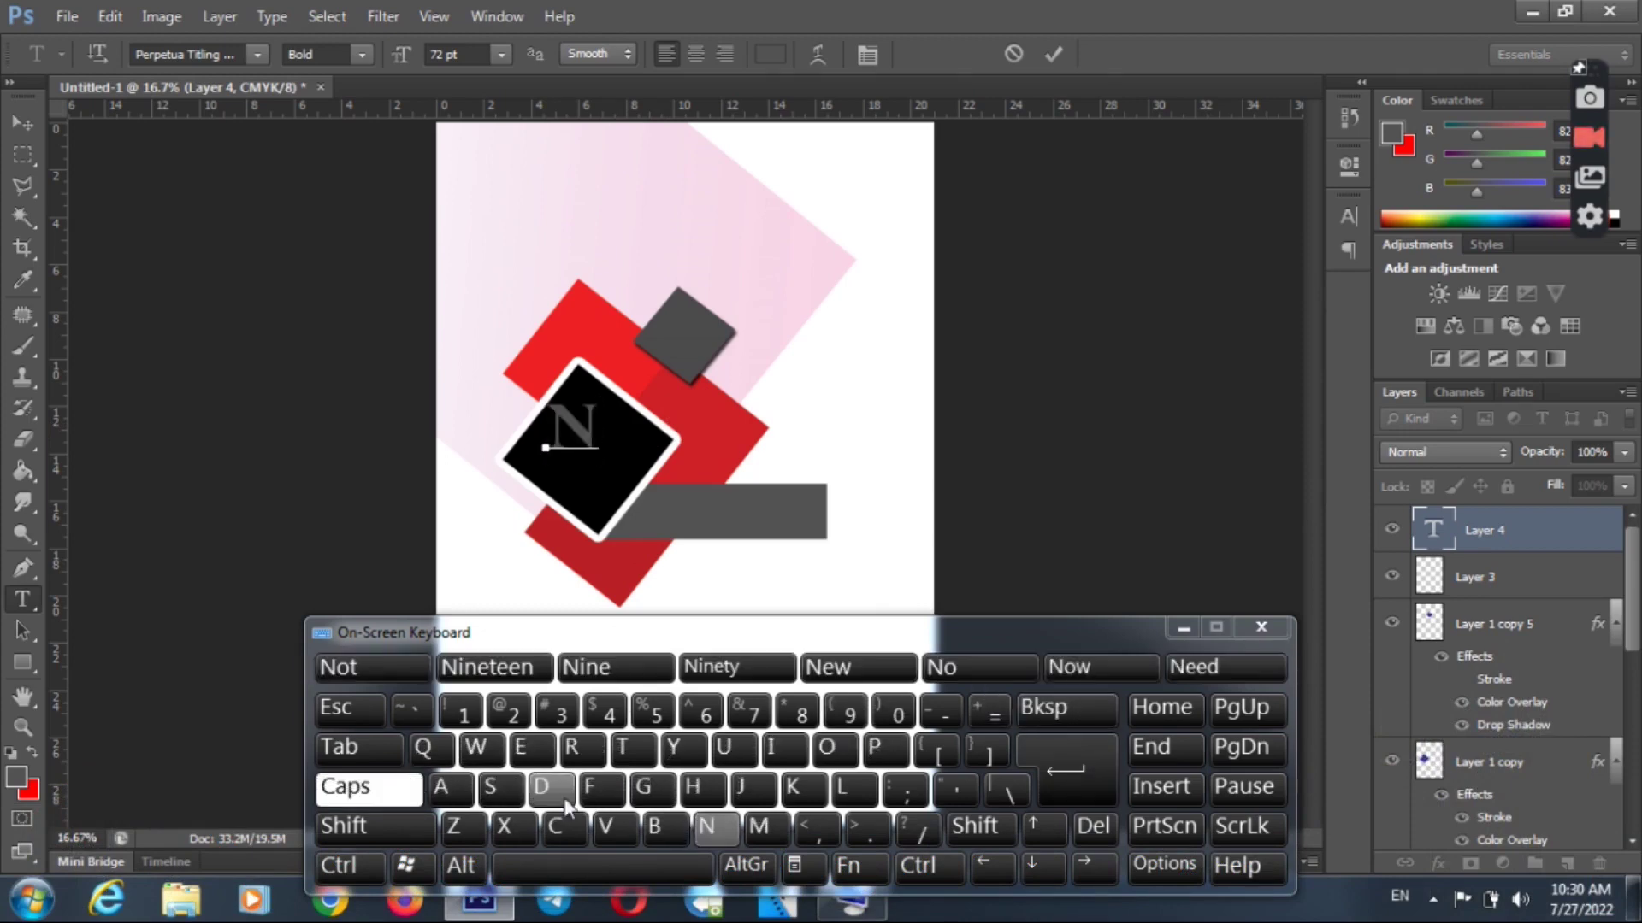
left_click(372, 786)
left_click(449, 786)
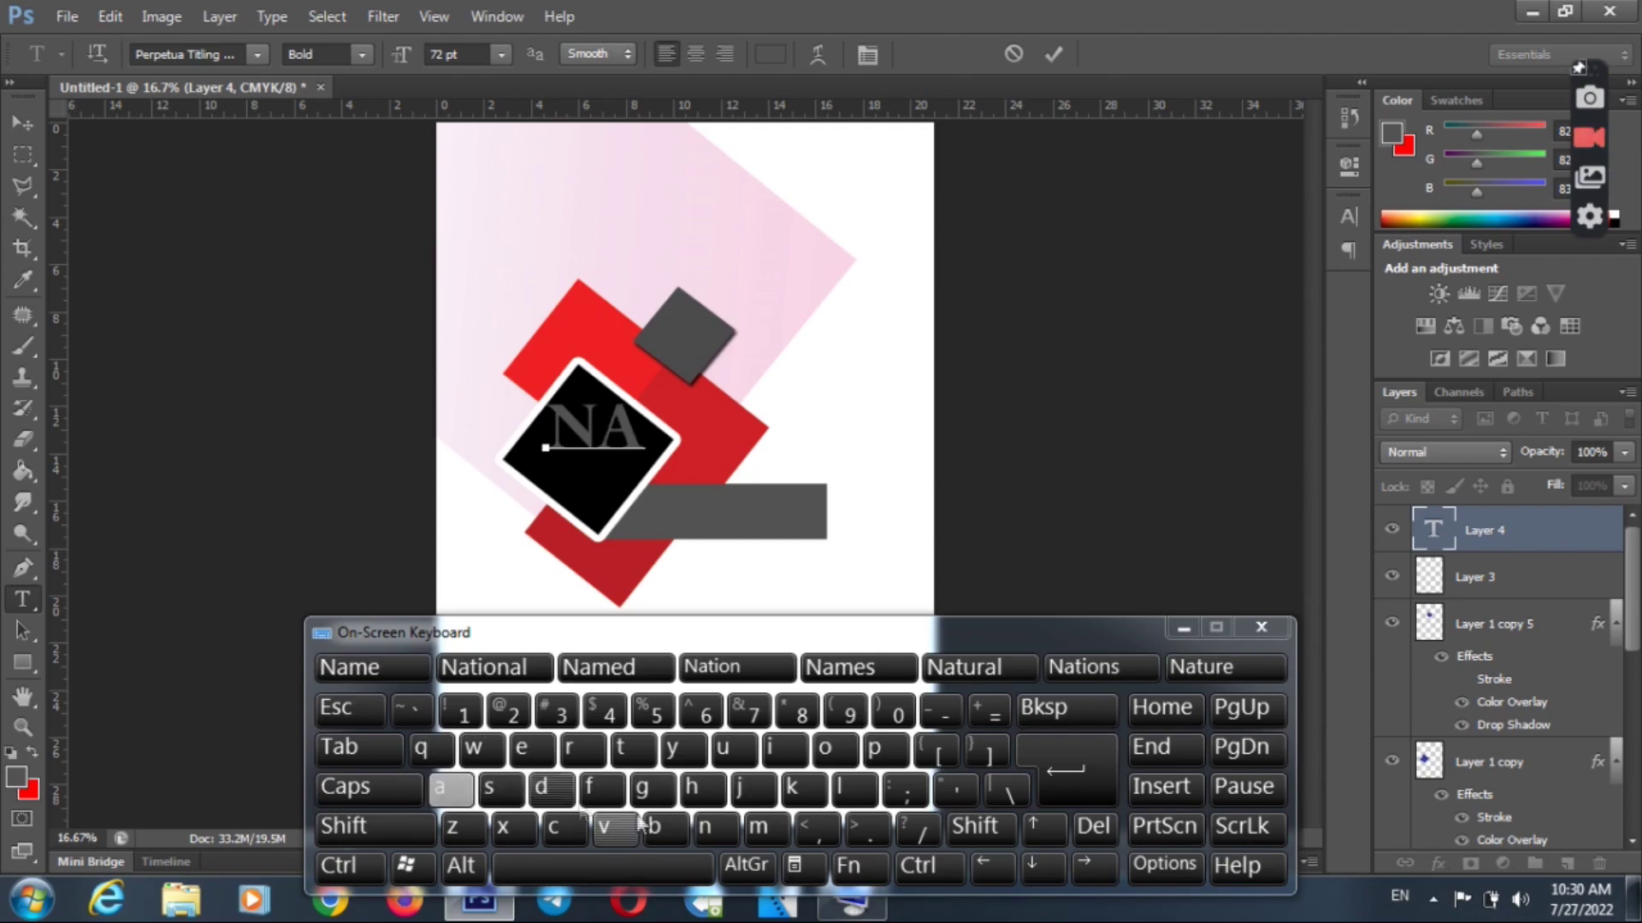
left_click(757, 827)
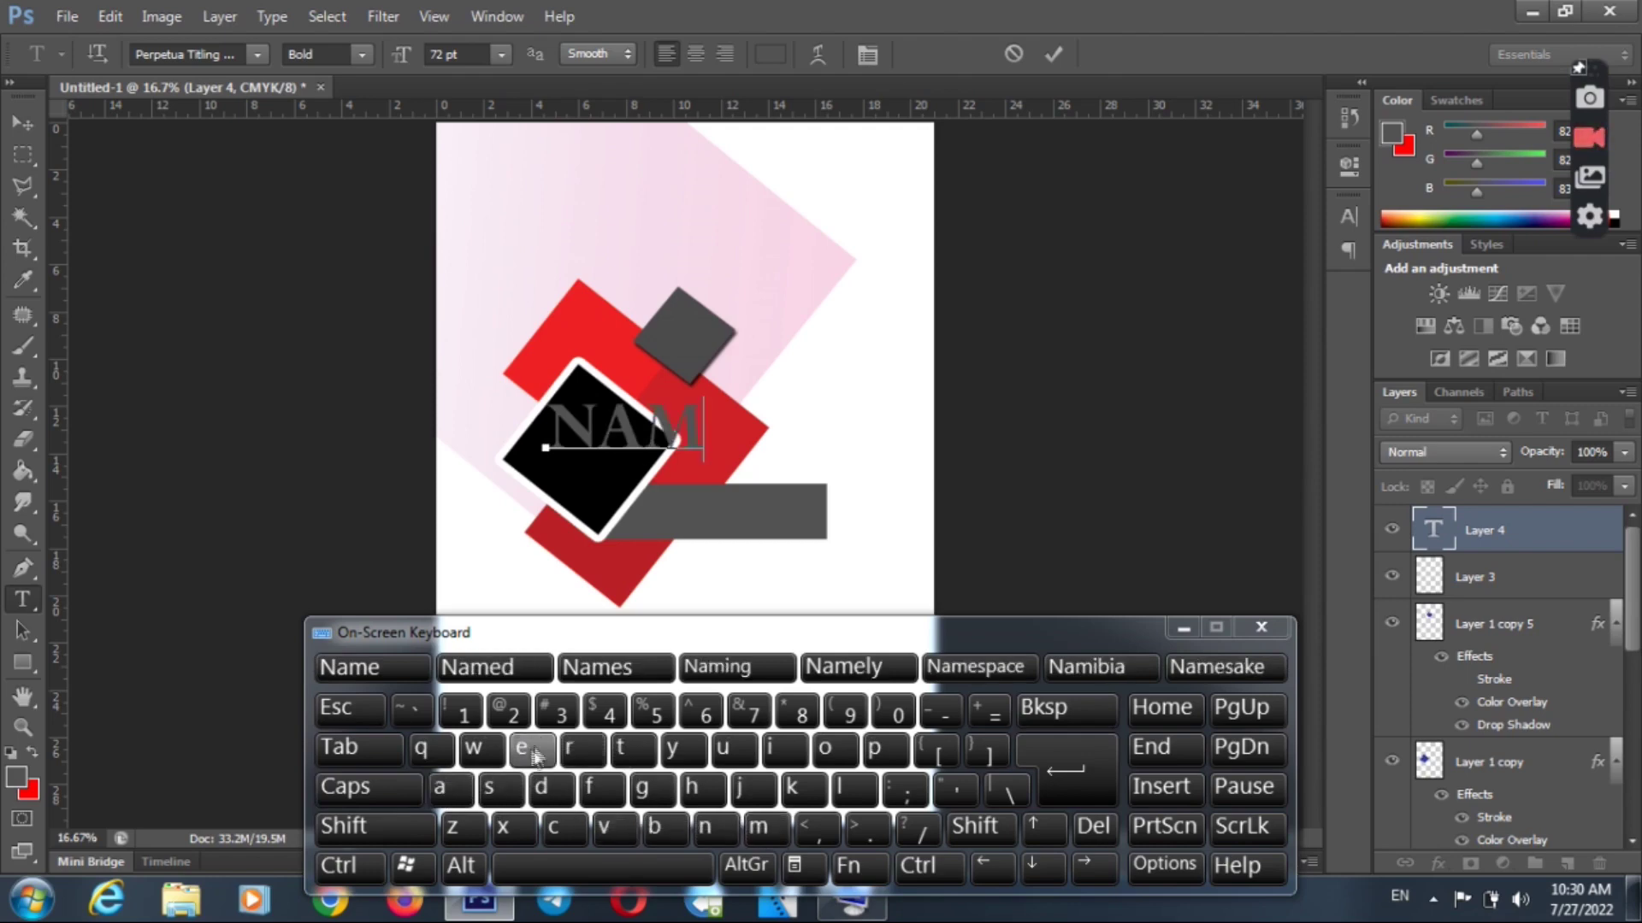
left_click(526, 751)
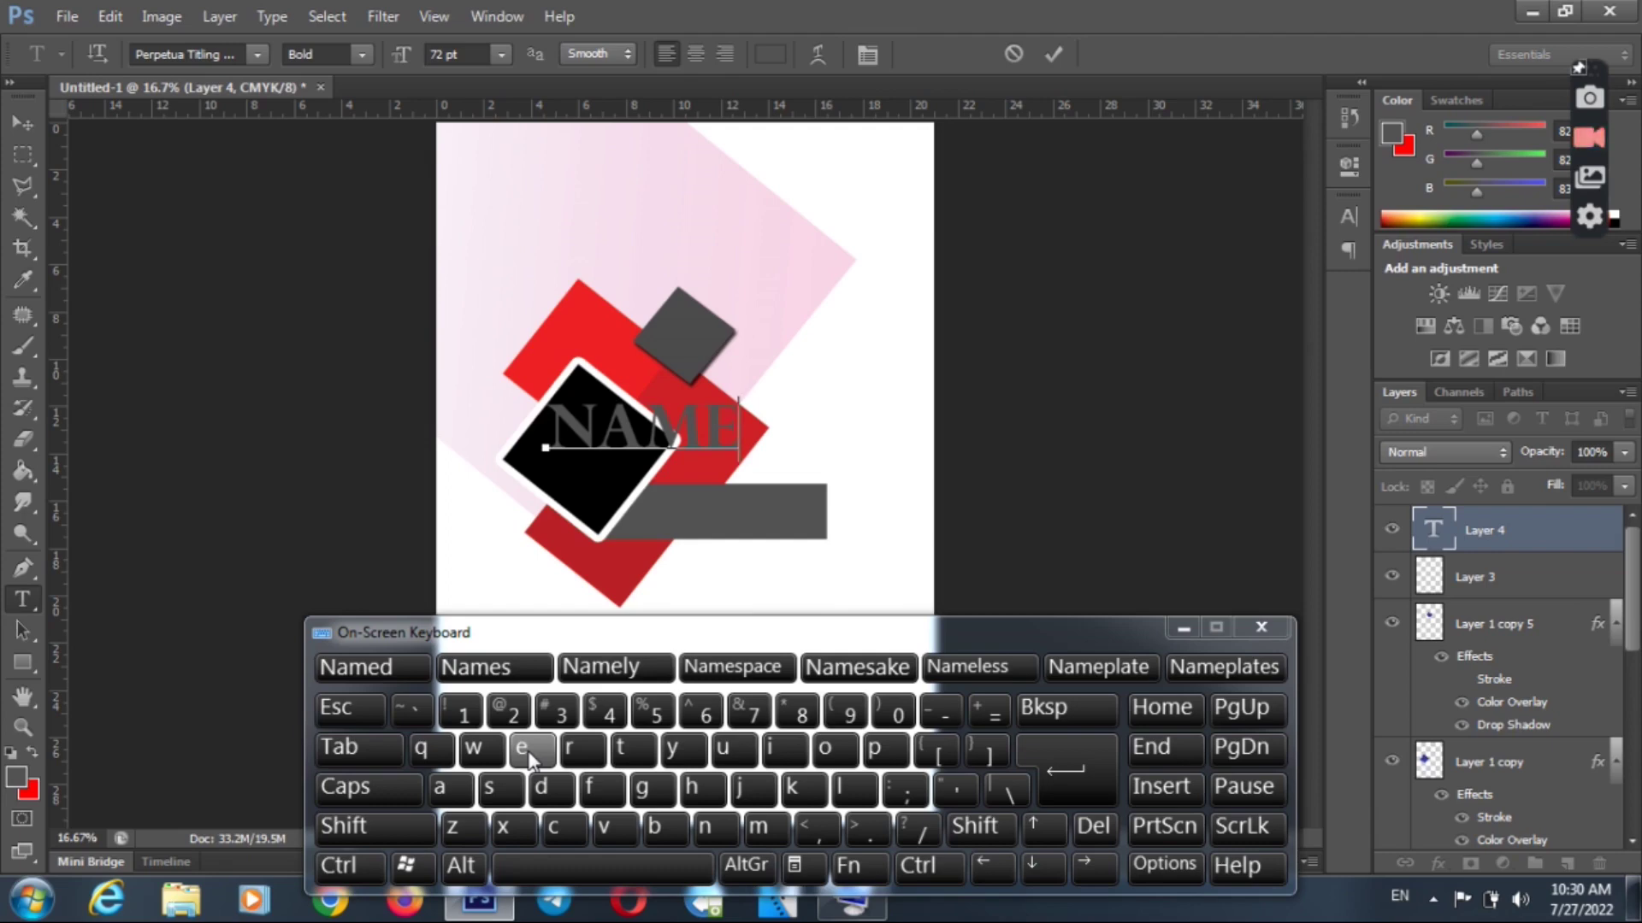
left_click(592, 860)
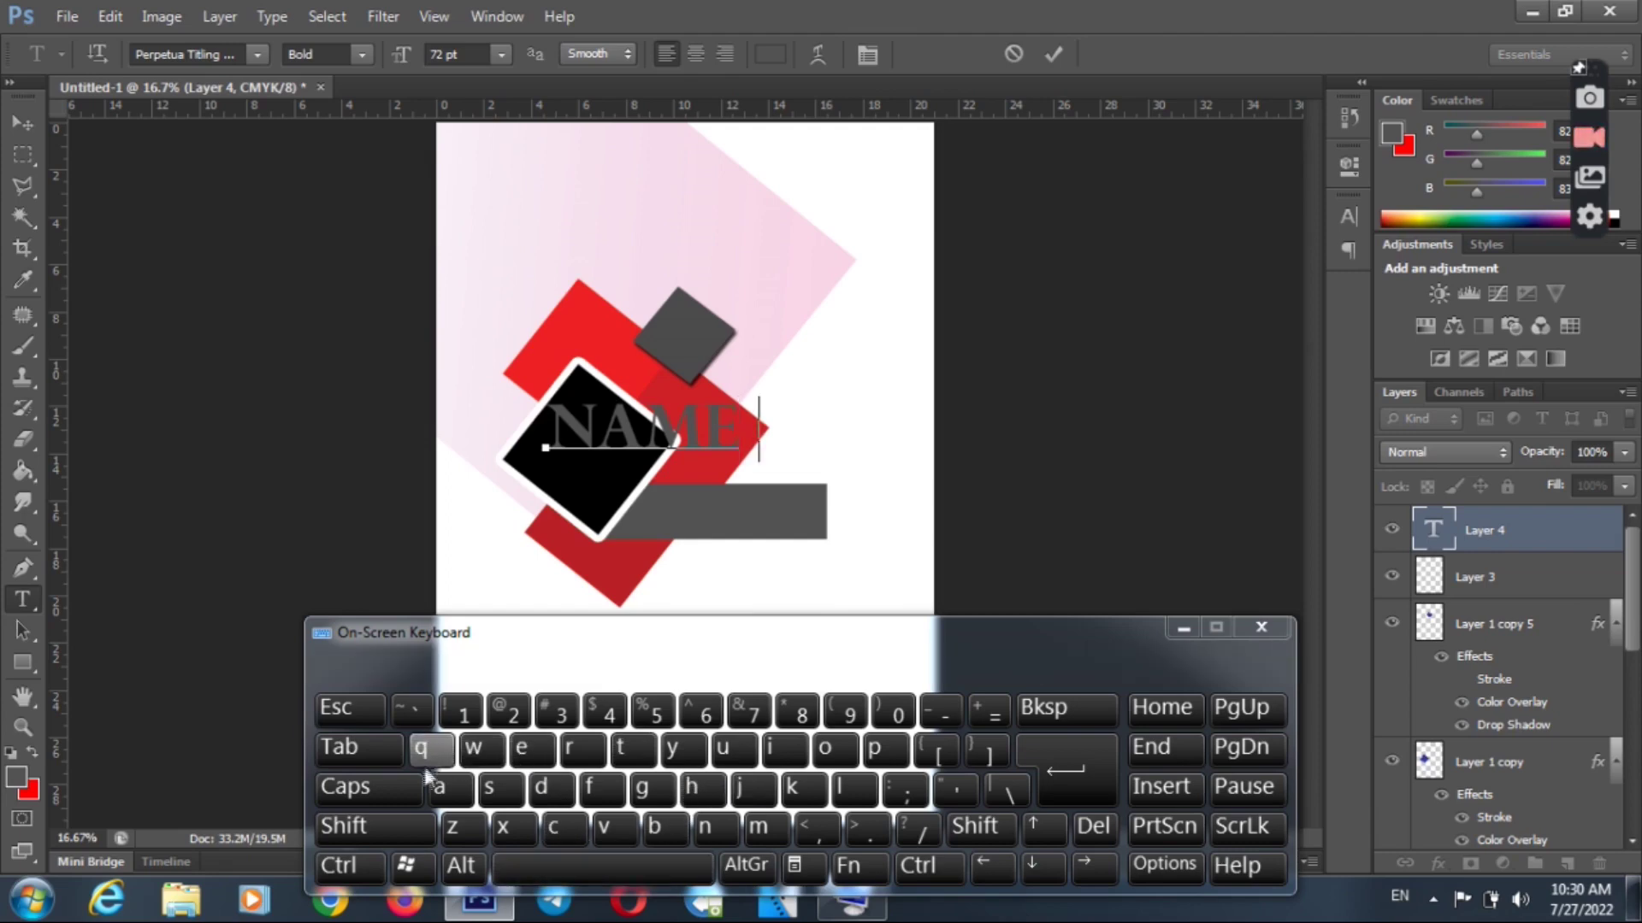
left_click(402, 788)
left_click(763, 789)
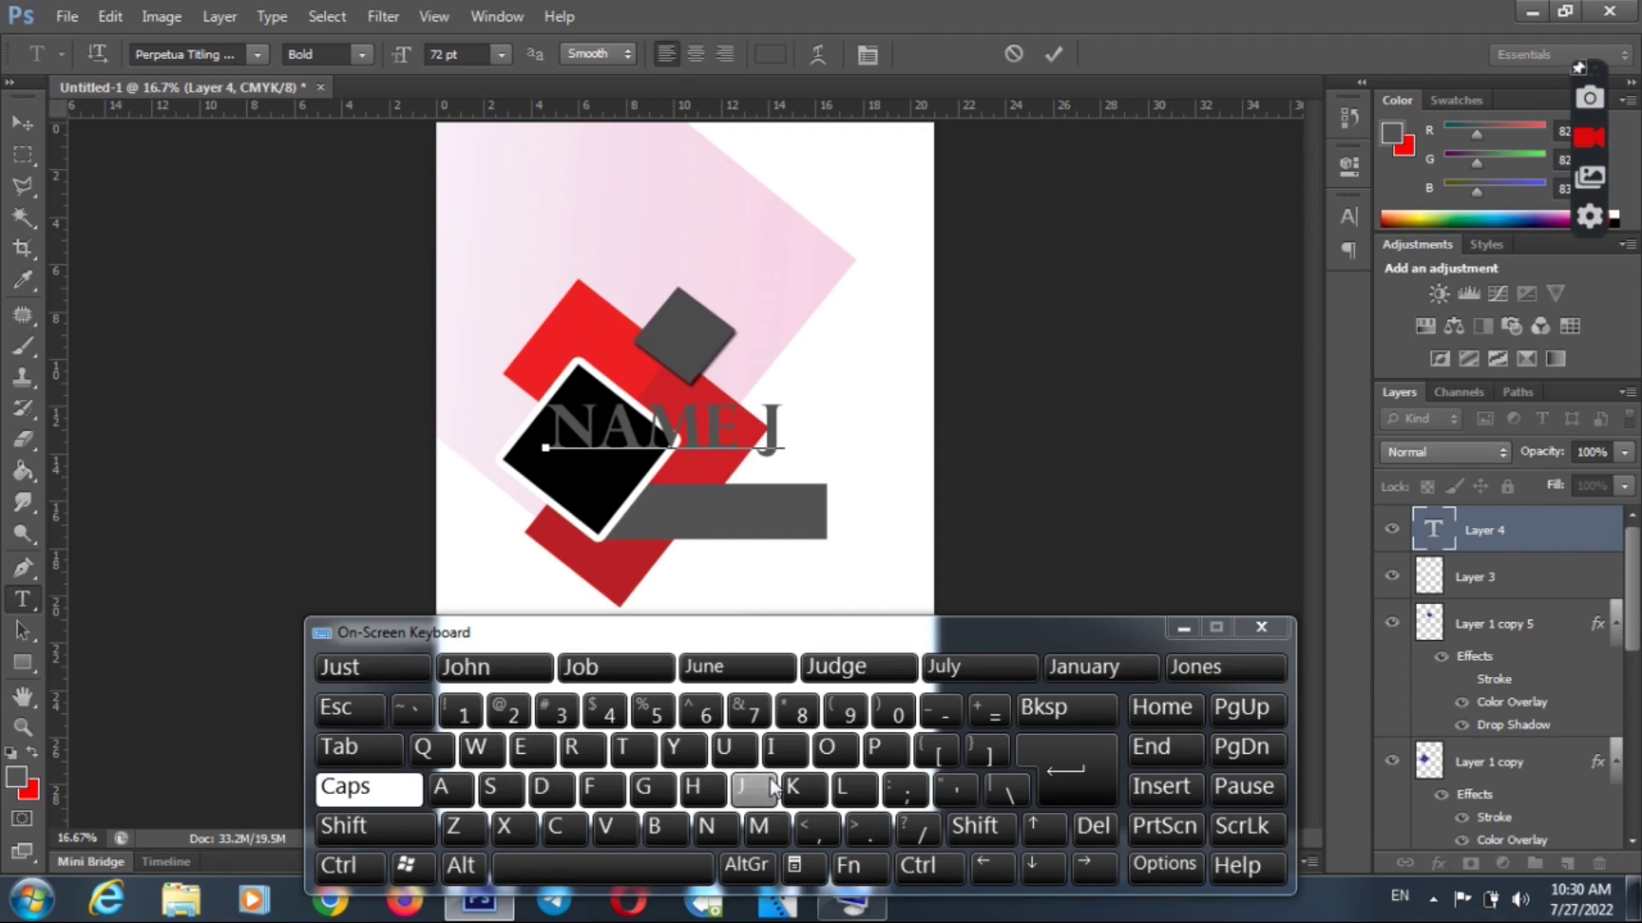
left_click(1065, 708)
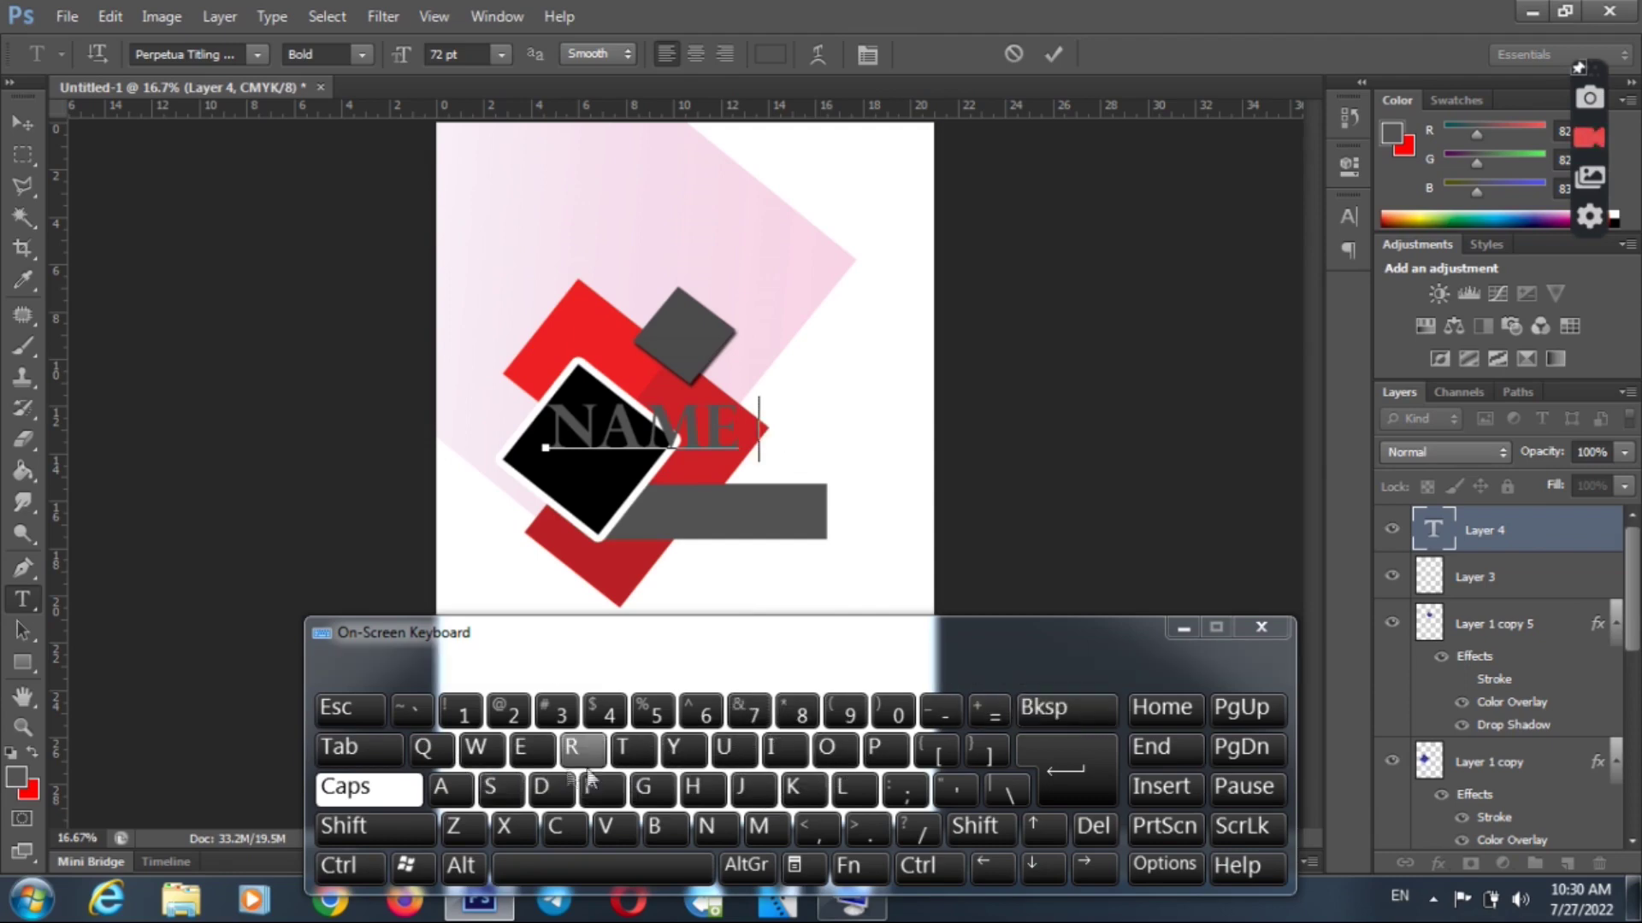
left_click(376, 787)
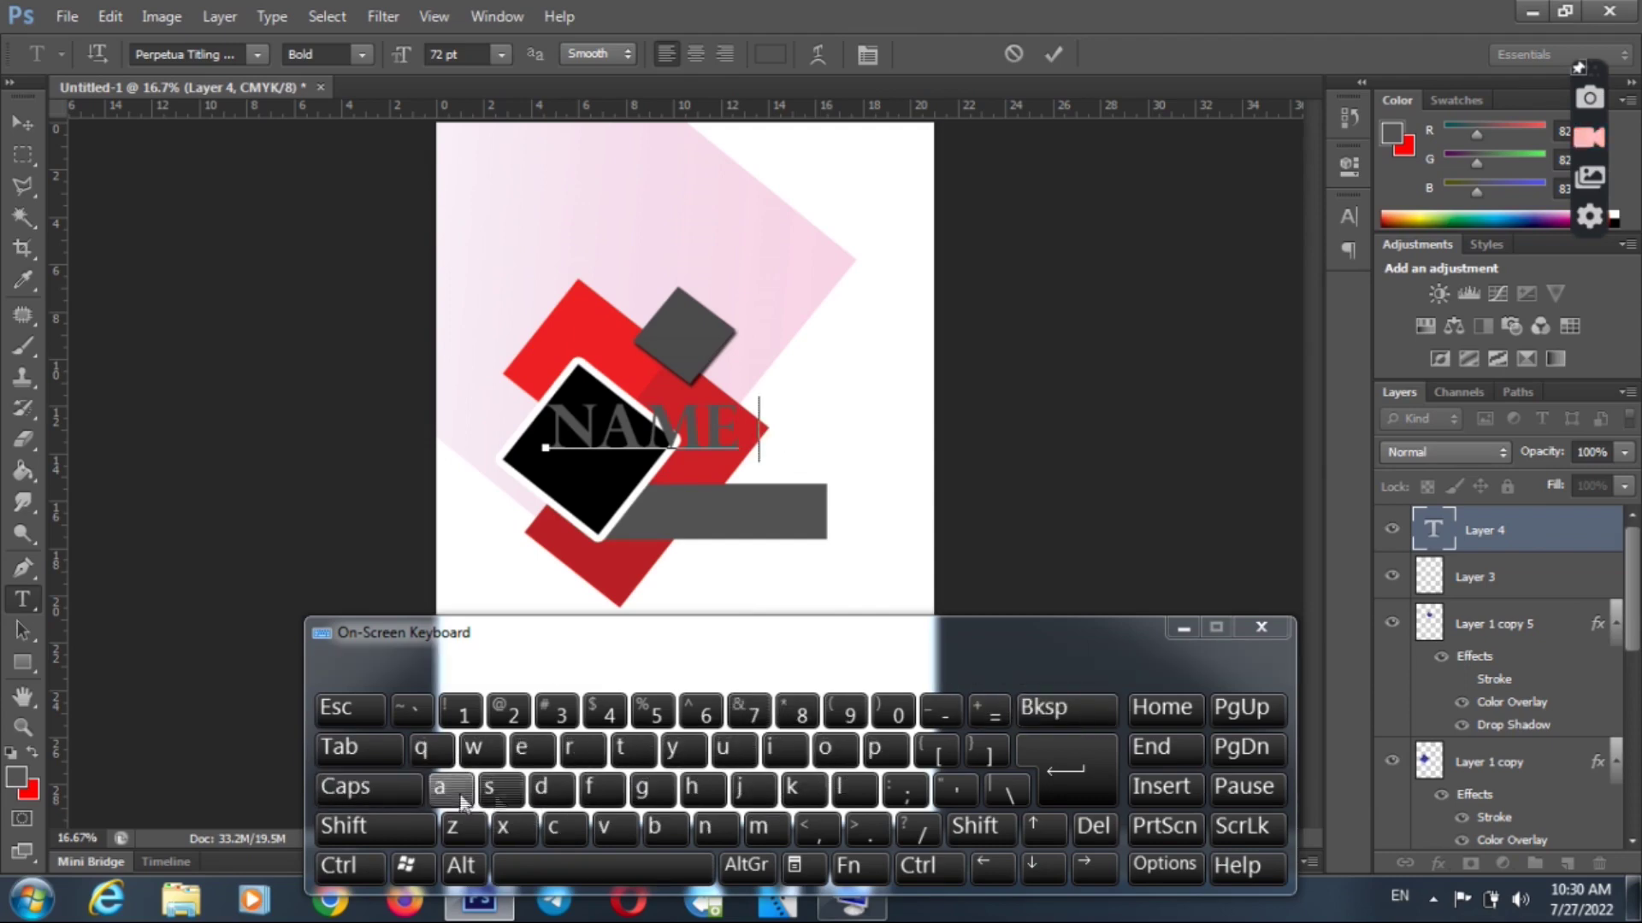
- Continue the title text with "Style", using a capital S, so it reads "Name Style"
key("Caps_Lock")
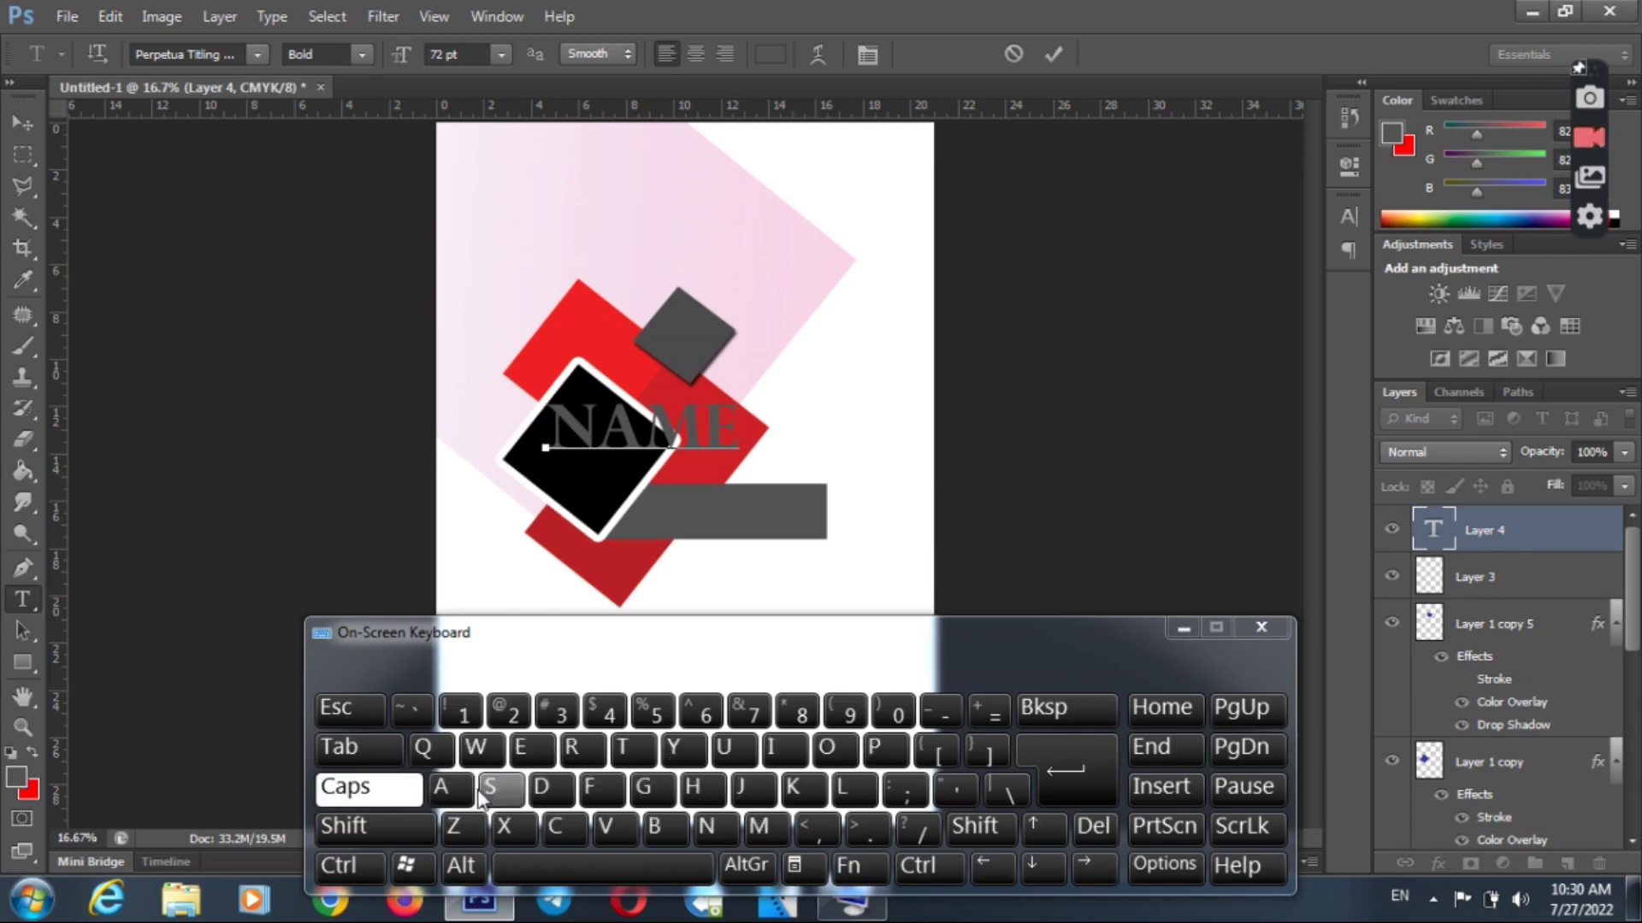
left_click(493, 788)
key("Caps_Lock")
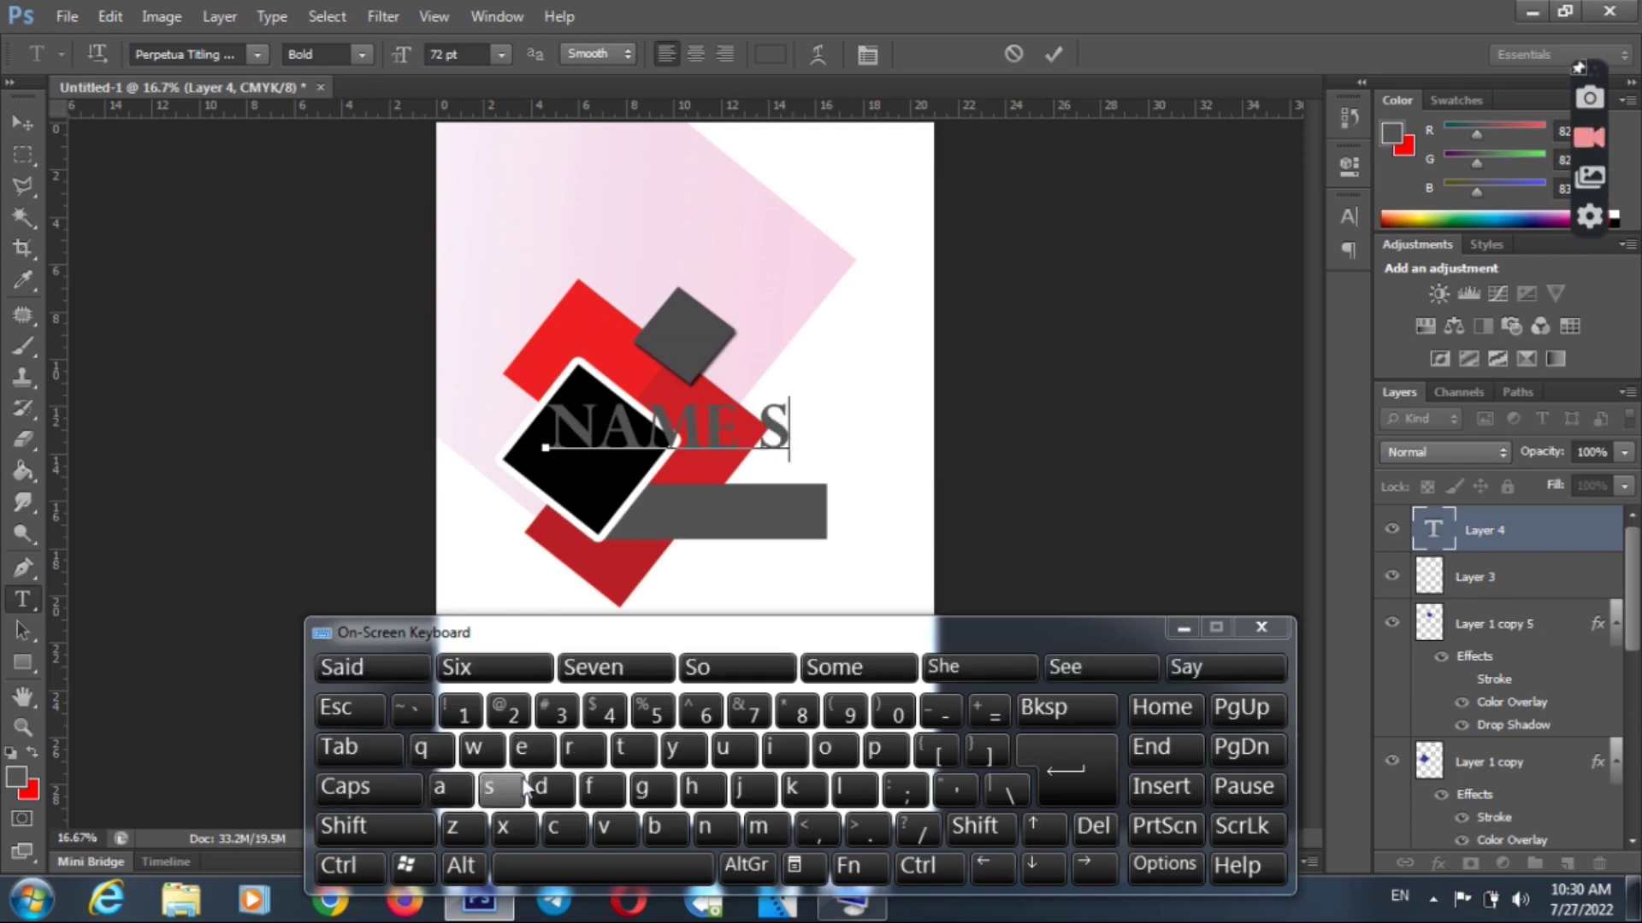
left_click(631, 750)
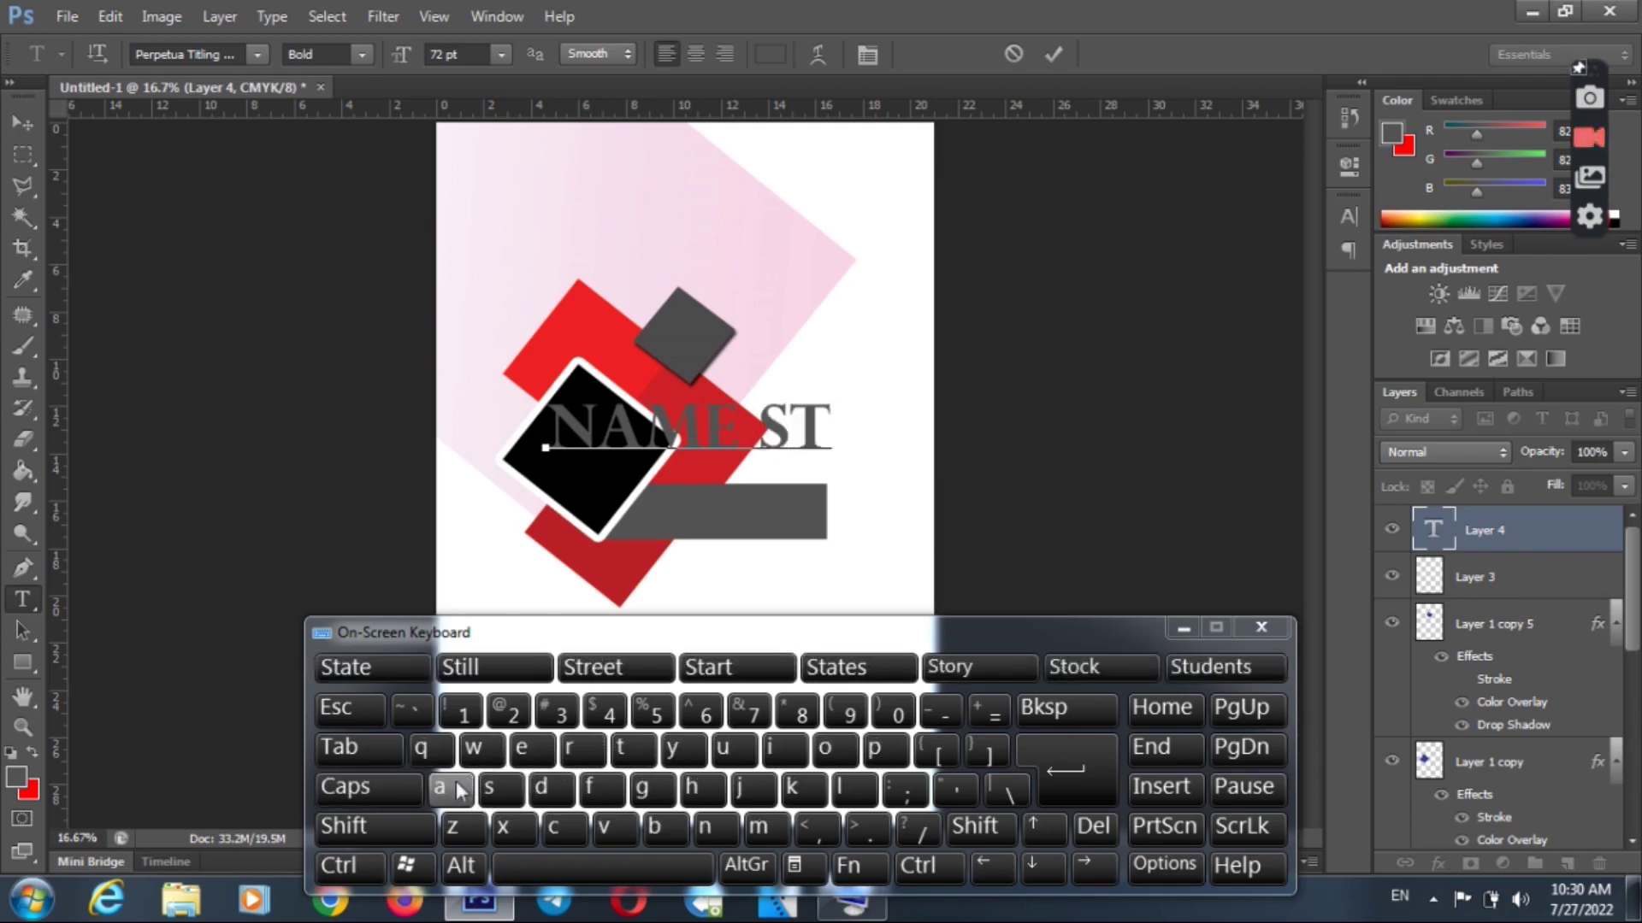
left_click(675, 750)
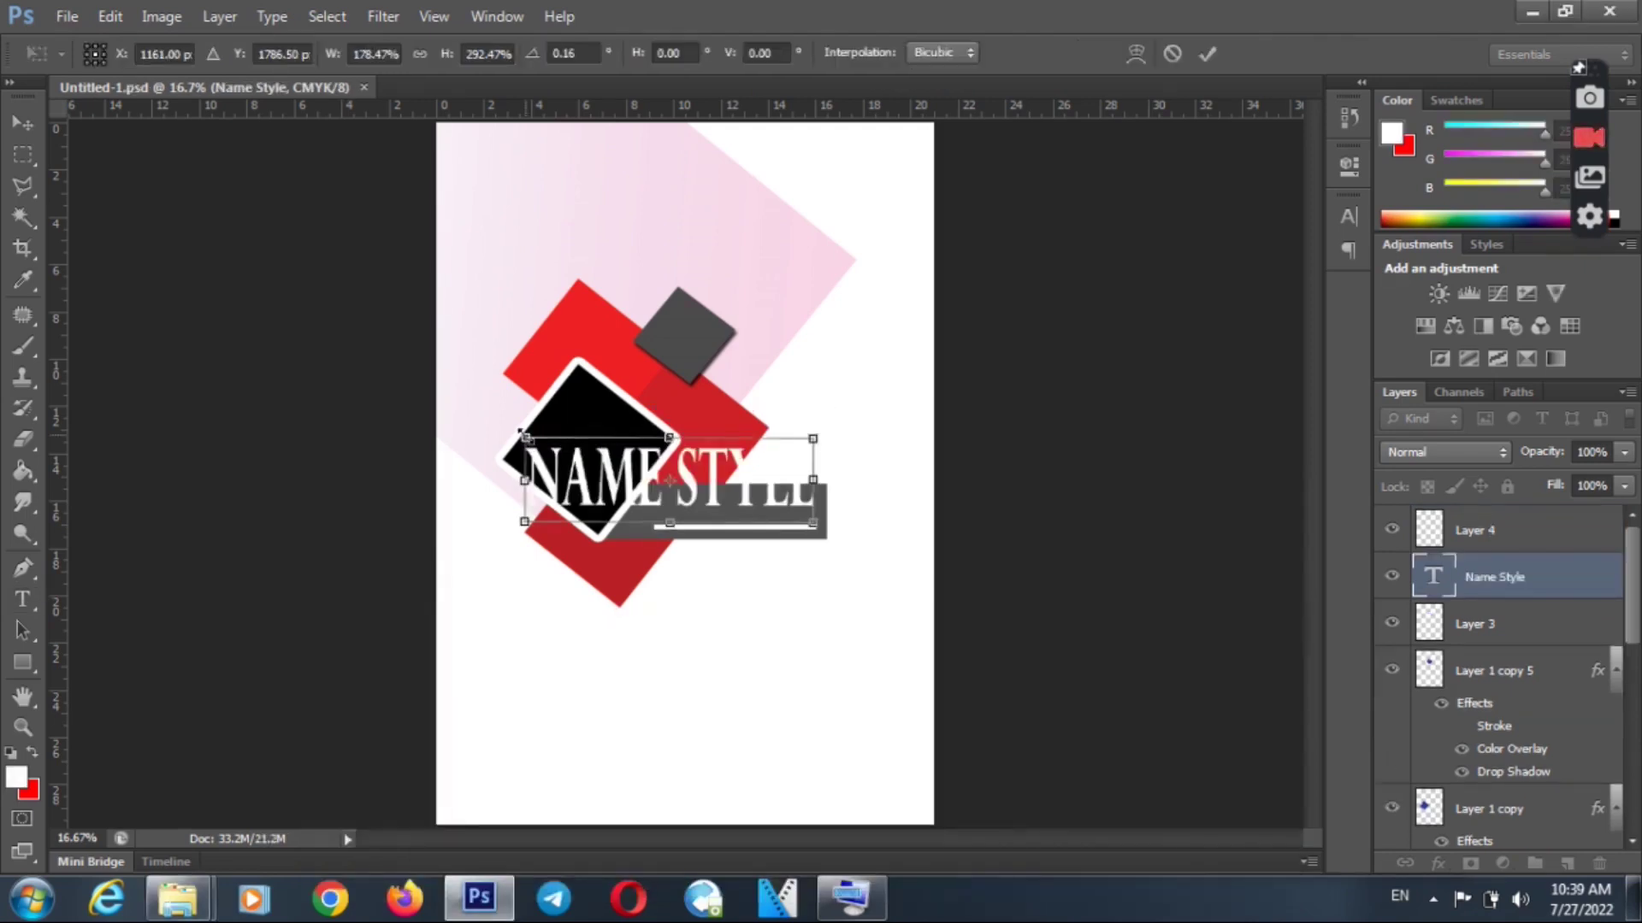
- Scale the Name Style text down to fit on the dark grey bar above the white line, apply the transformation and deselect it
left_click_drag(523, 437, 648, 492)
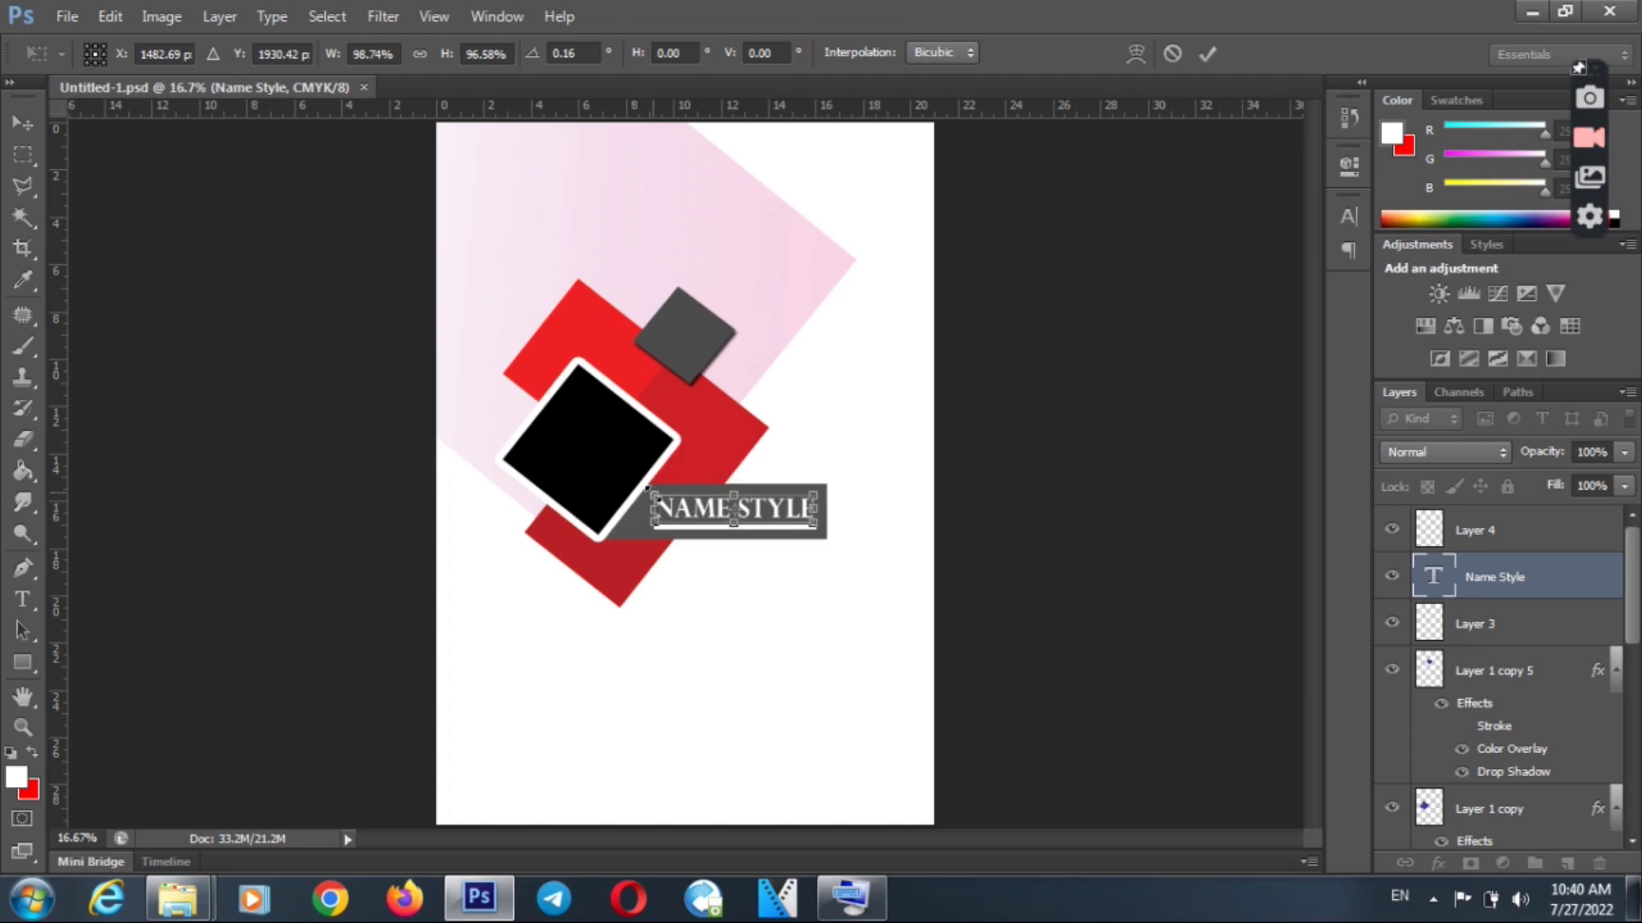
left_click(36, 120)
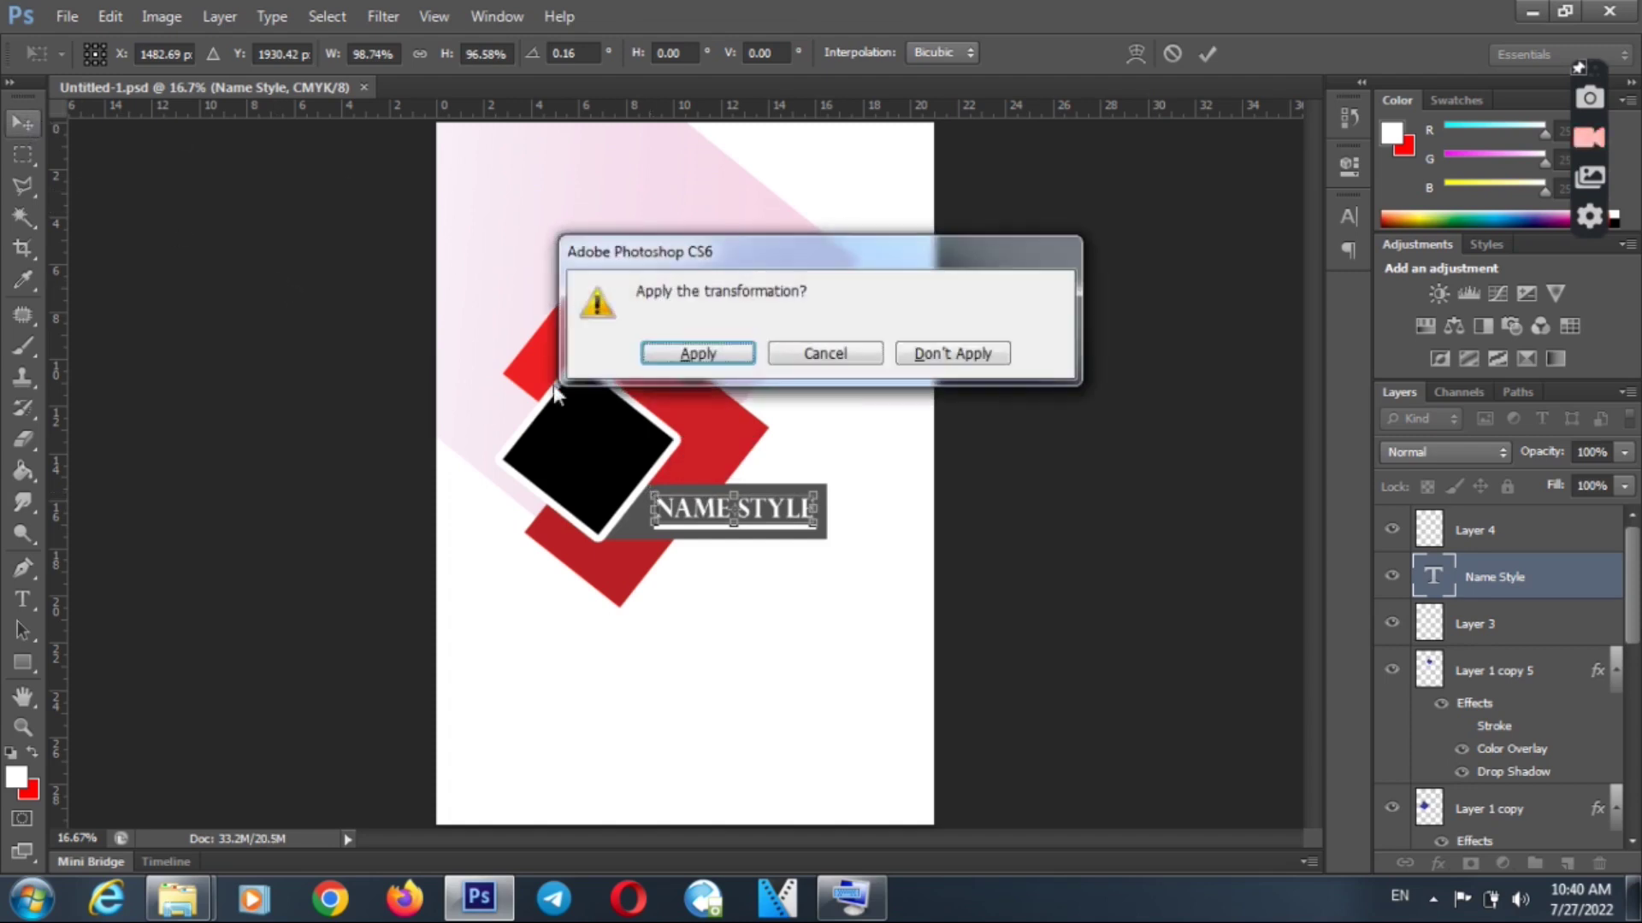
left_click(696, 357)
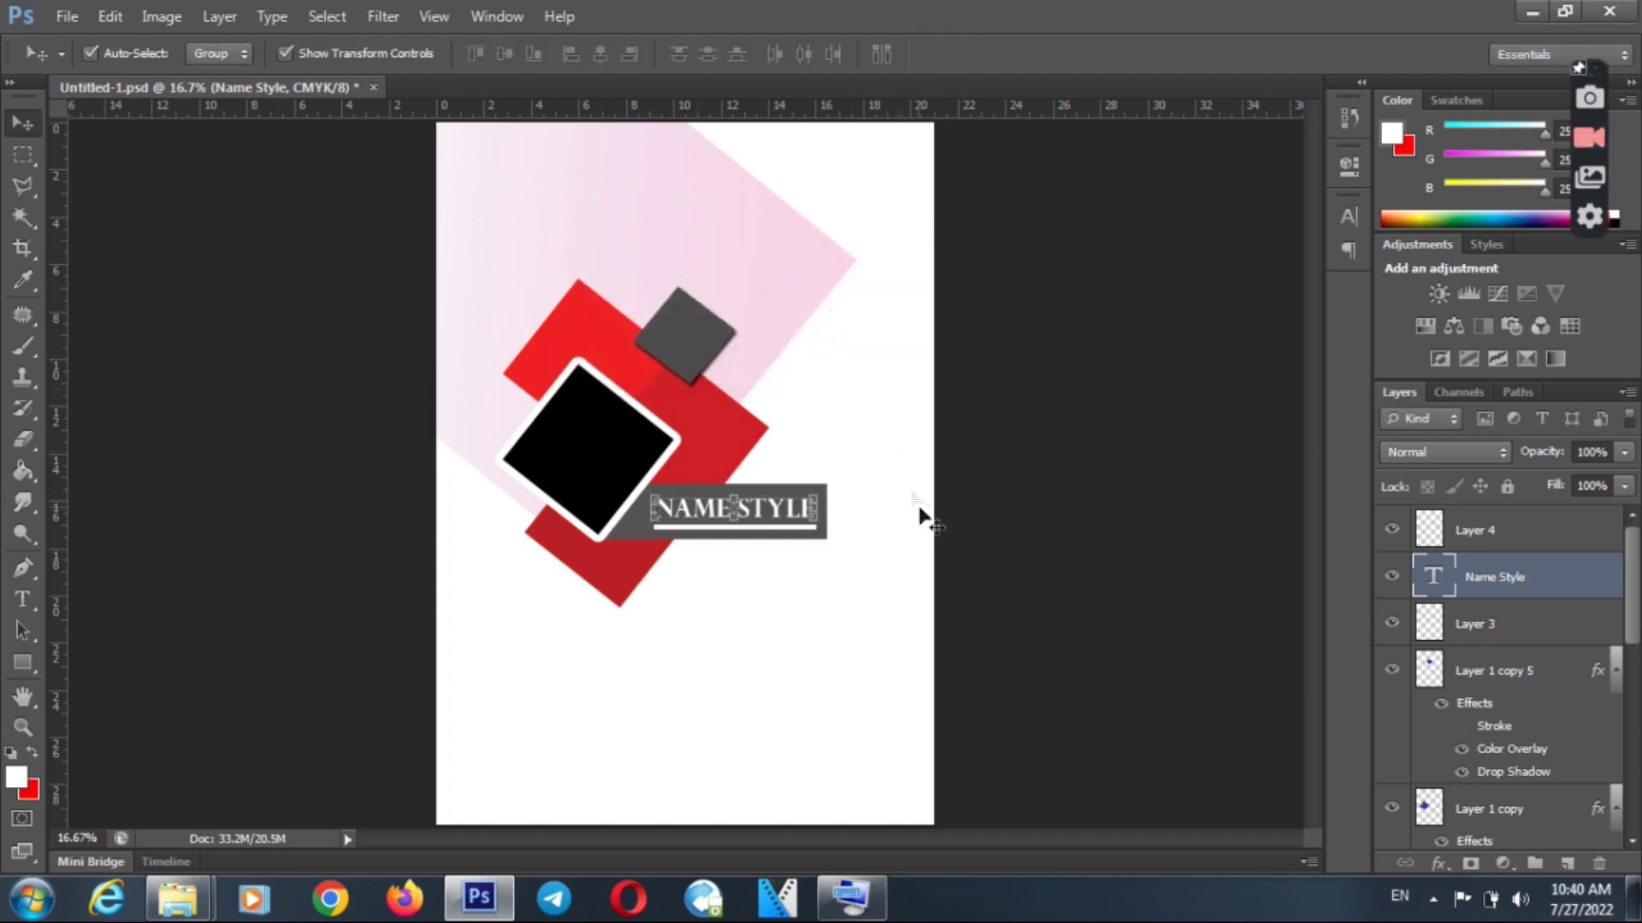
left_click(966, 526)
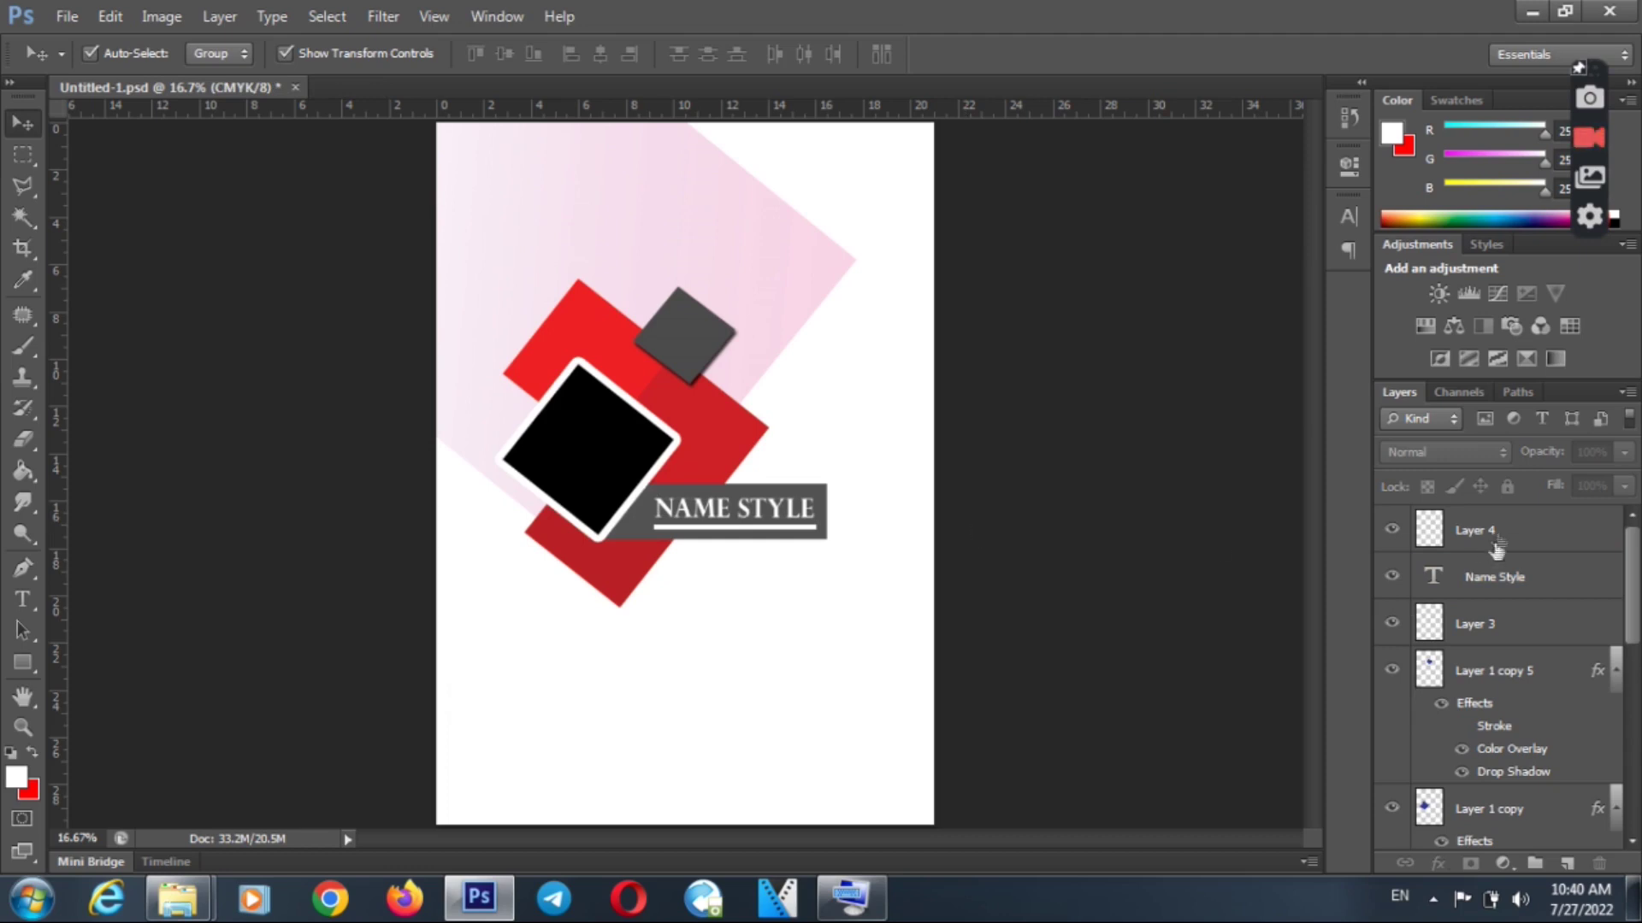
- Duplicate the small grey square's layer and move the copy to the top of the layer stack
left_click(1599, 538)
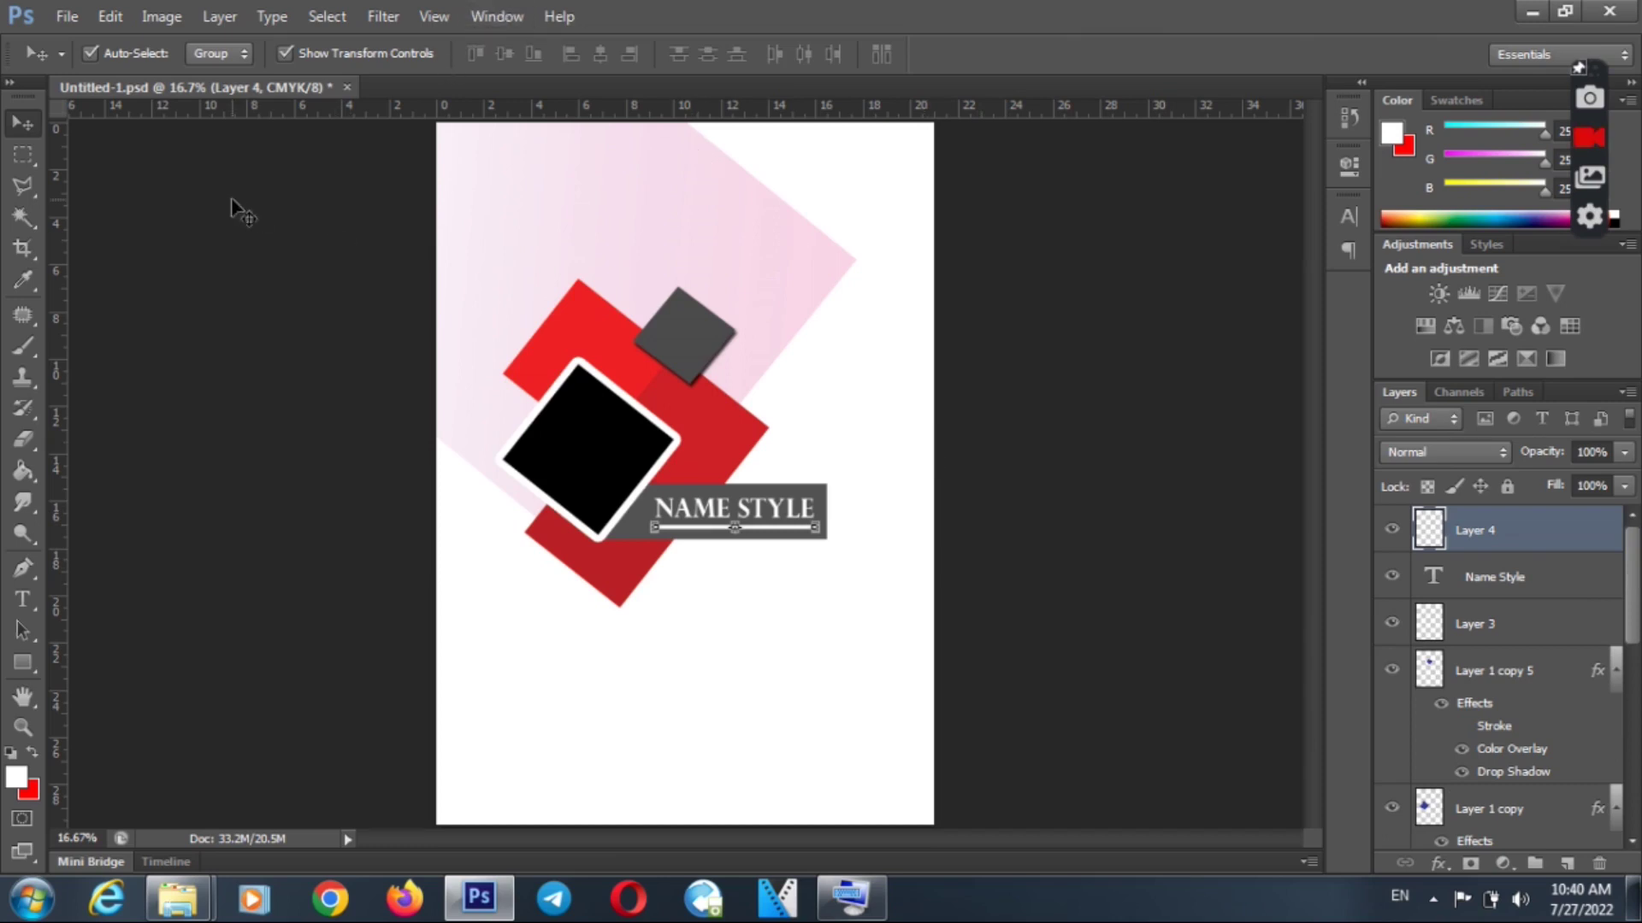
left_click(665, 366)
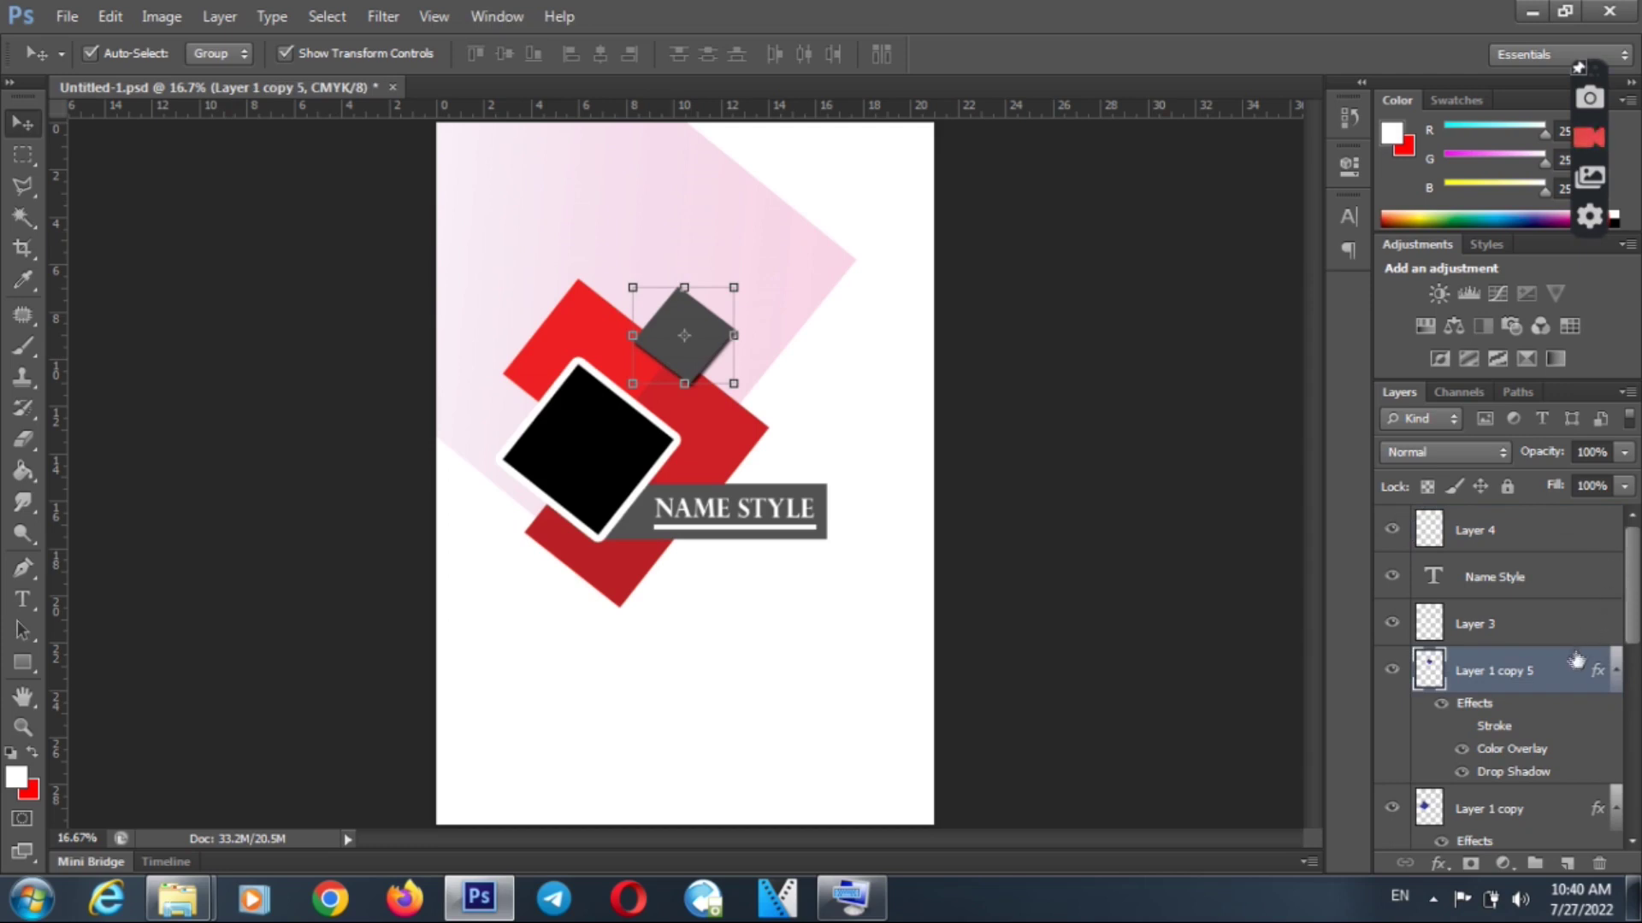
left_click_drag(1567, 669, 1566, 864)
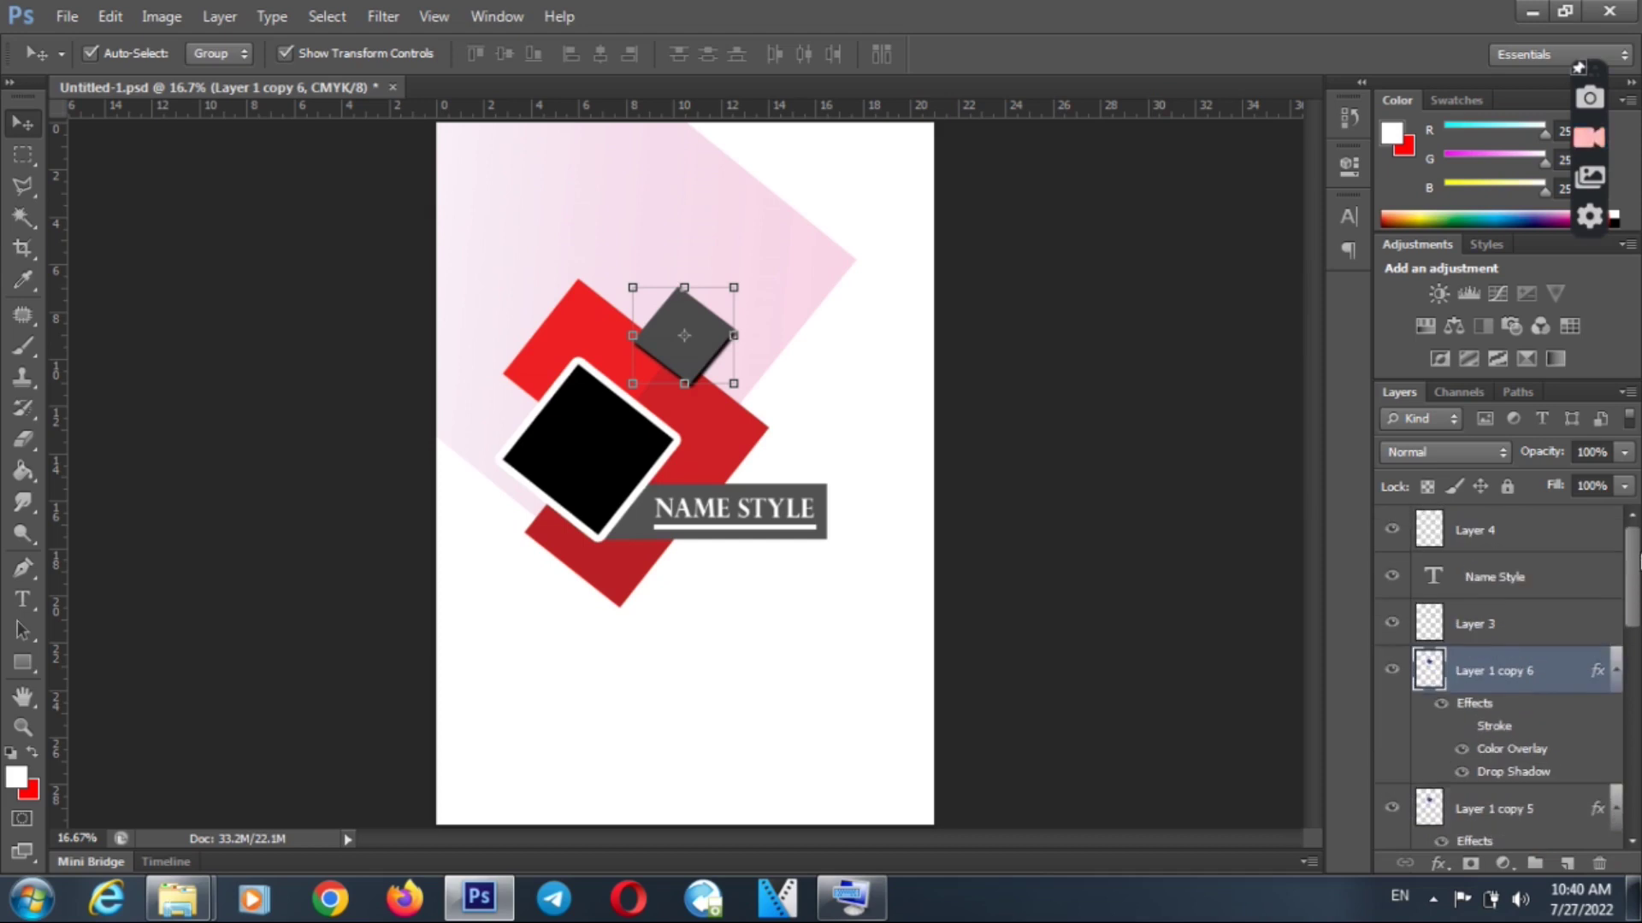
left_click_drag(1516, 667, 1520, 513)
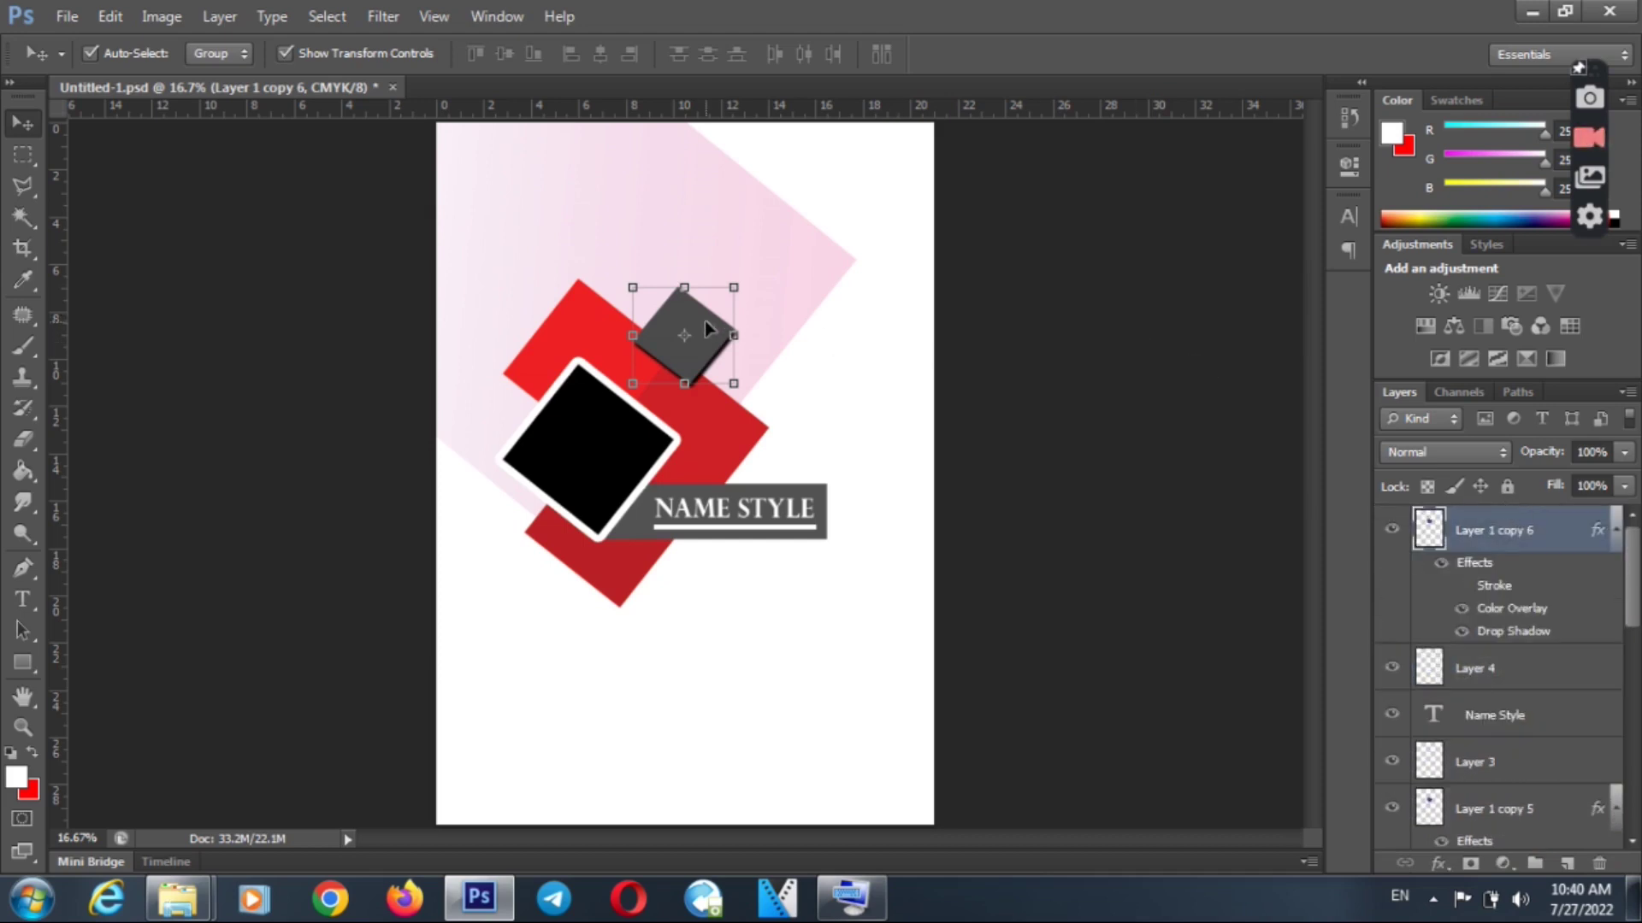
- Place the copied square near the page's upper edge, scale it to about 50% width and 31% height, and apply the transformation
left_click_drag(769, 199, 672, 168)
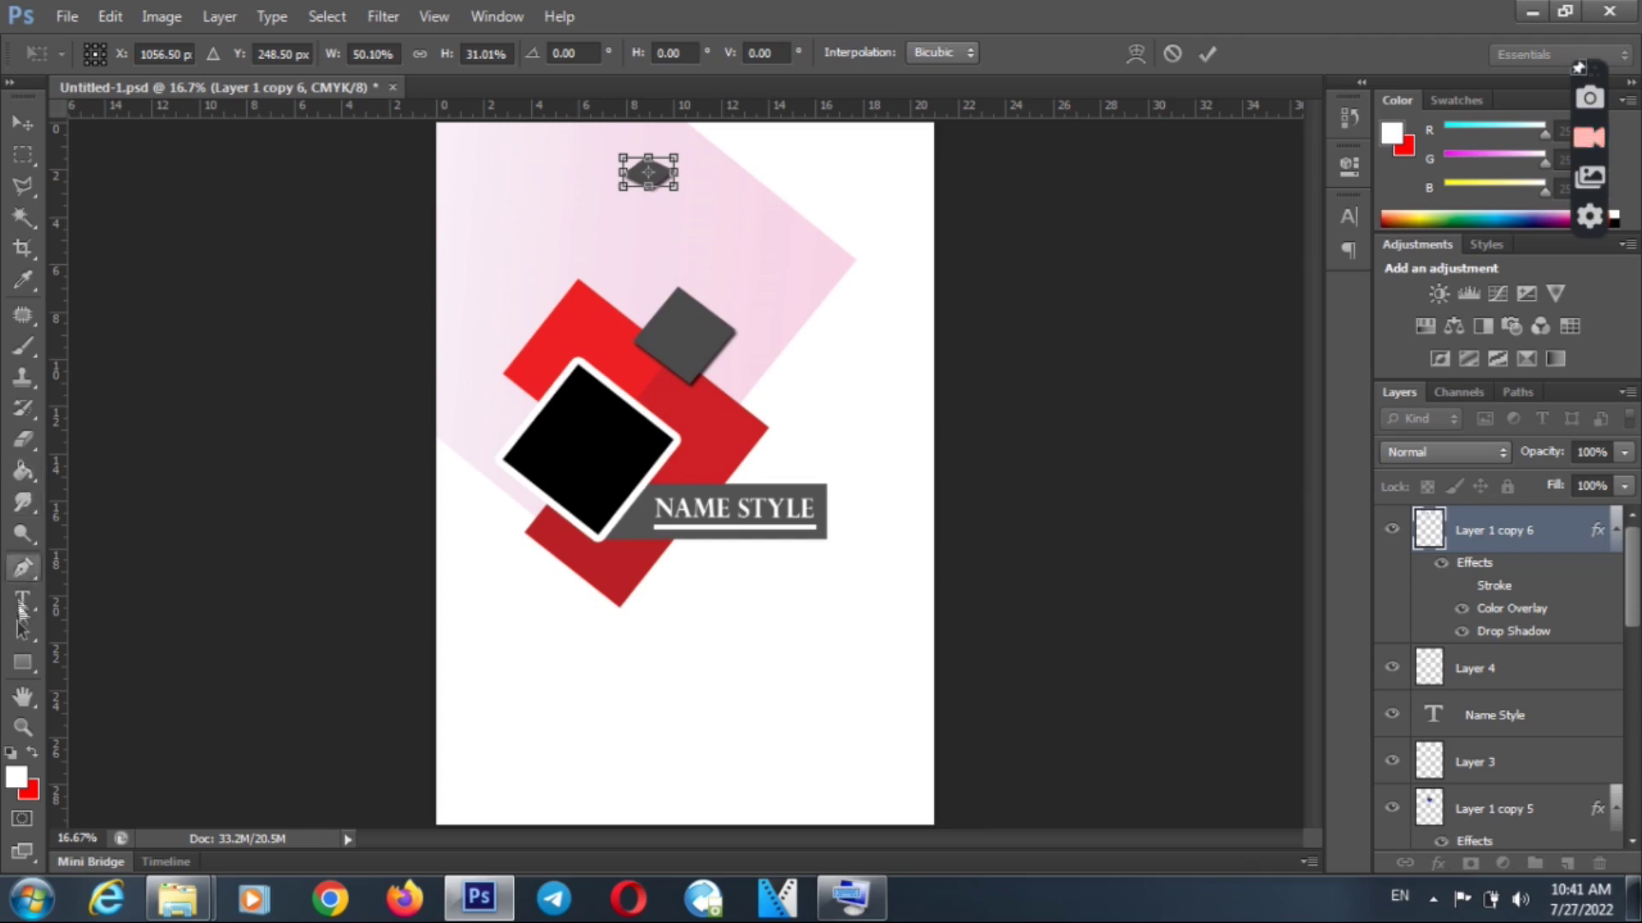
left_click(23, 726)
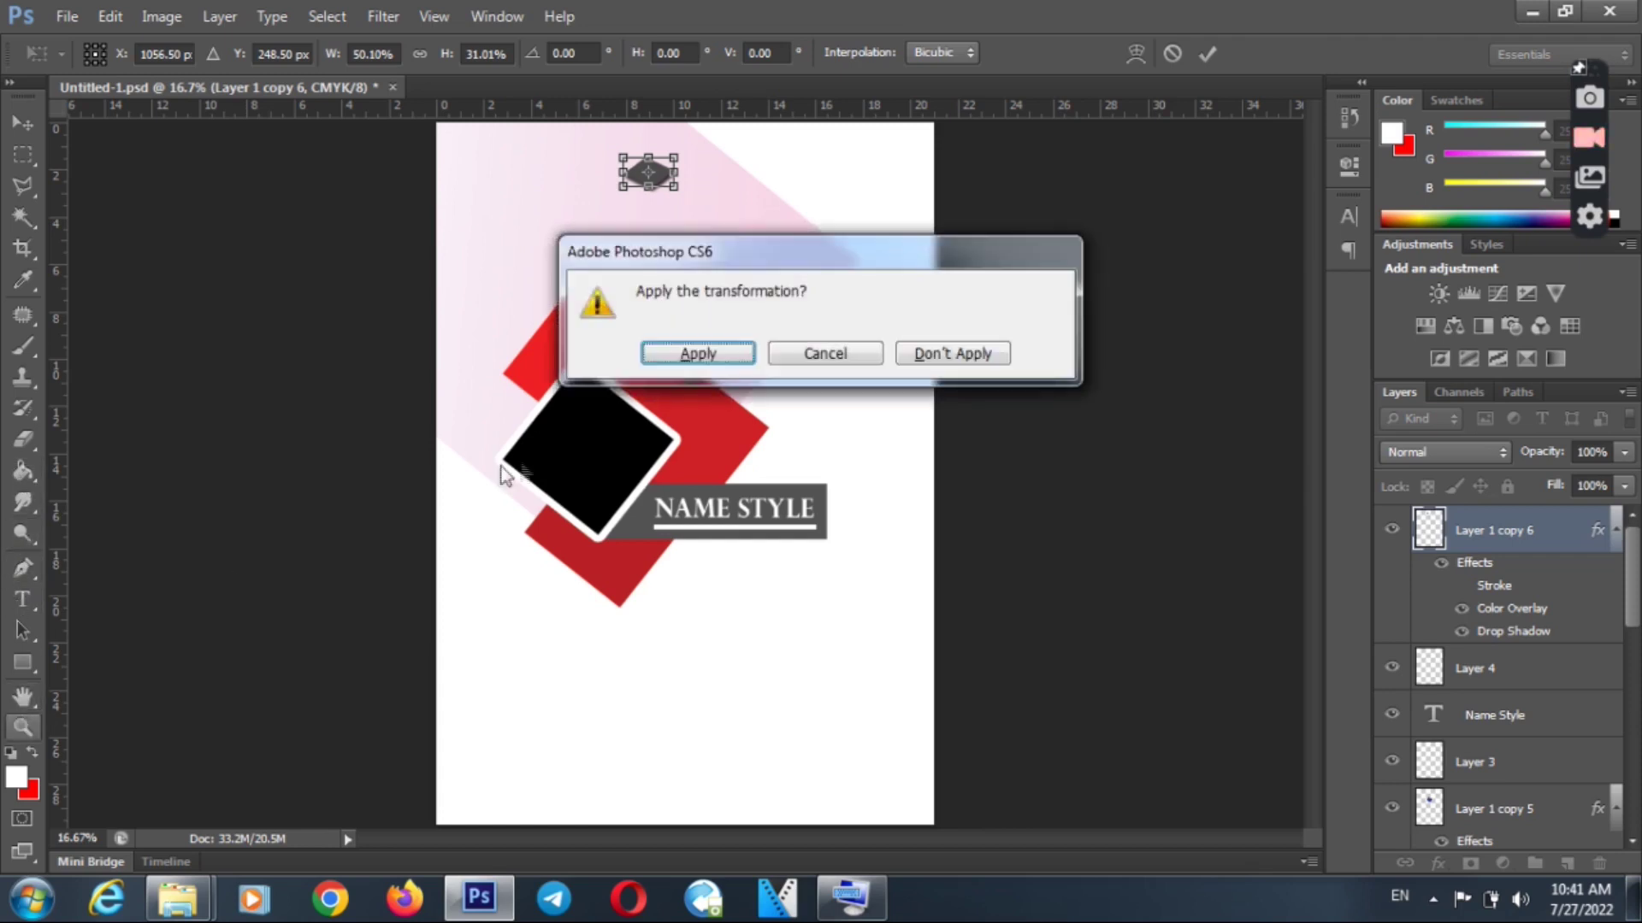
left_click(703, 354)
- Scale the flattened diamond further to about 50% width and 77% height and apply the transformation
left_click_drag(634, 160, 717, 211)
left_click(24, 129)
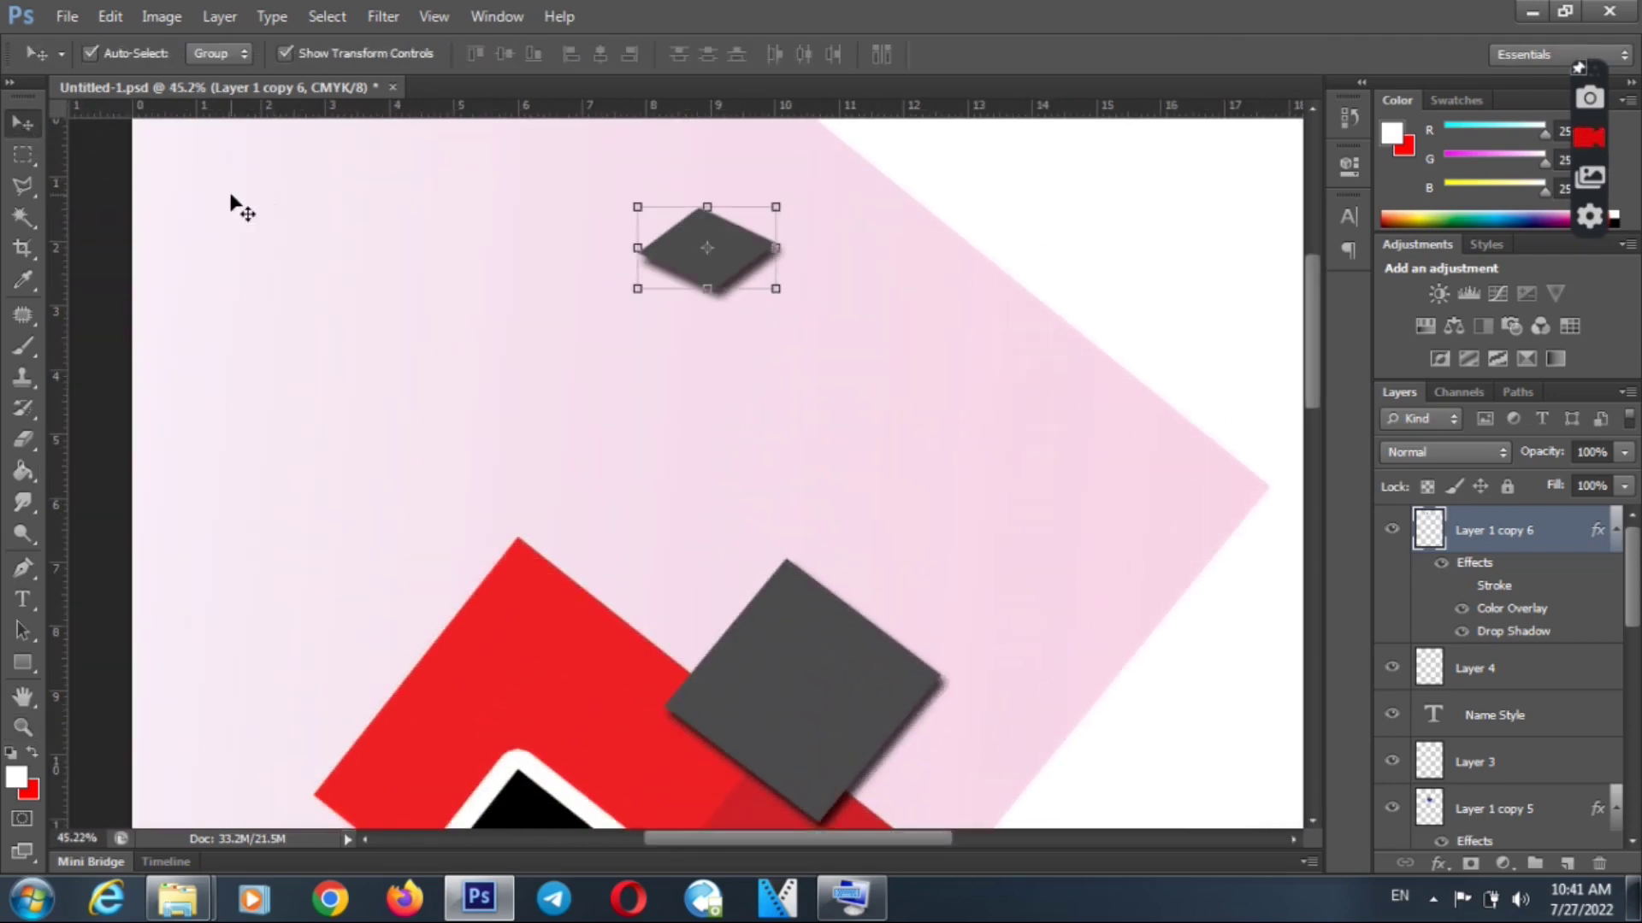
left_click_drag(780, 250, 708, 272)
left_click(25, 127)
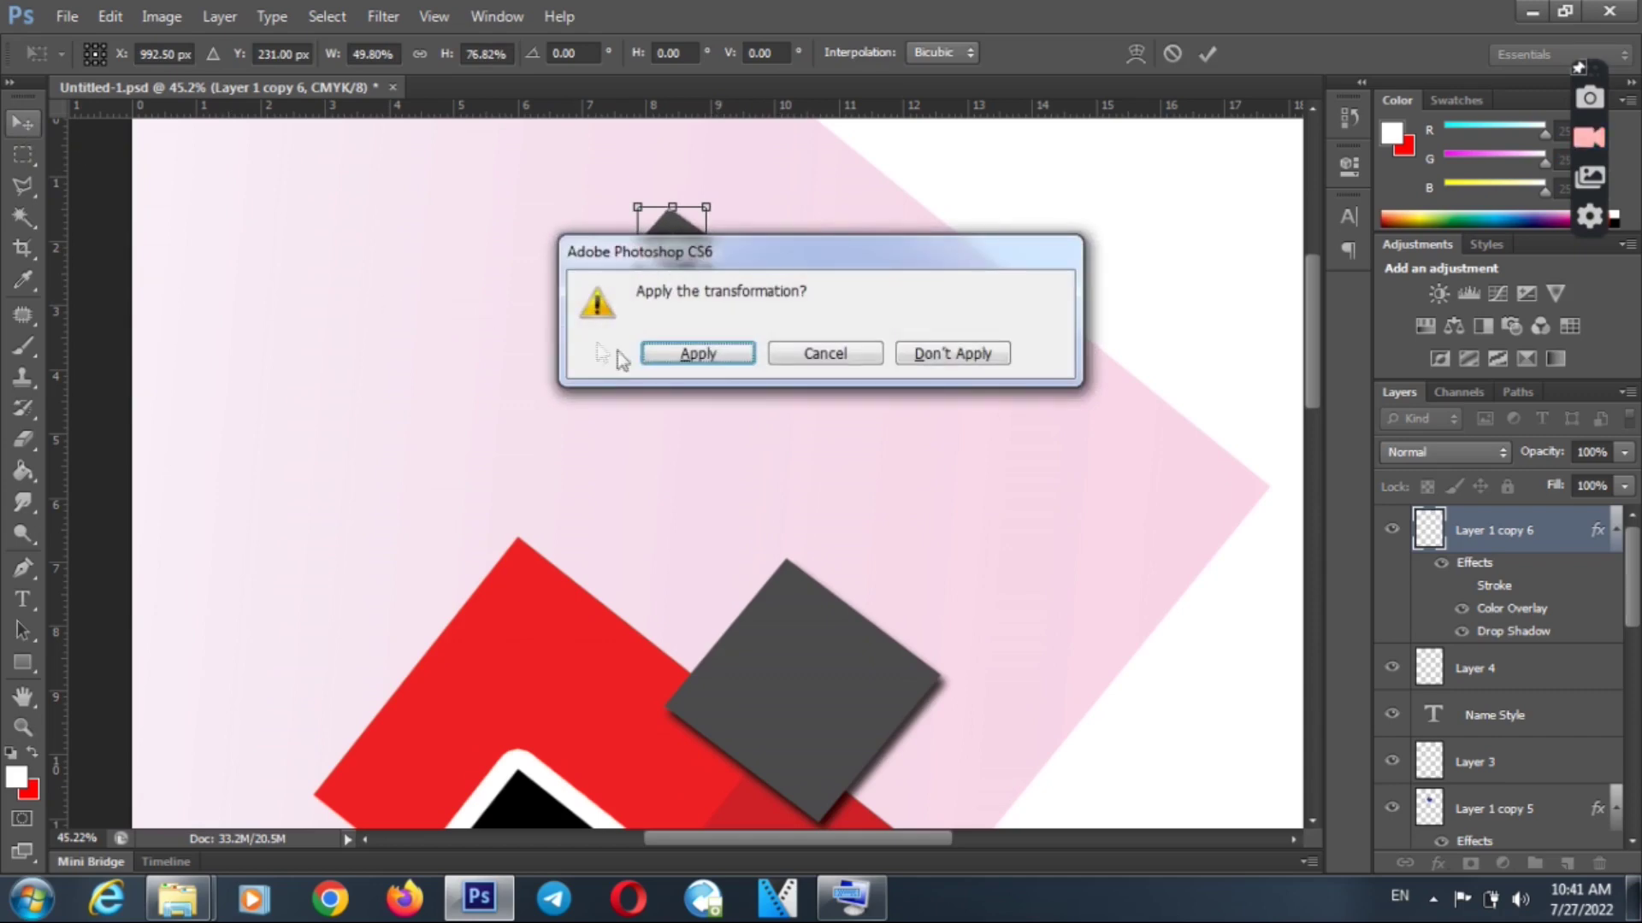
left_click(684, 351)
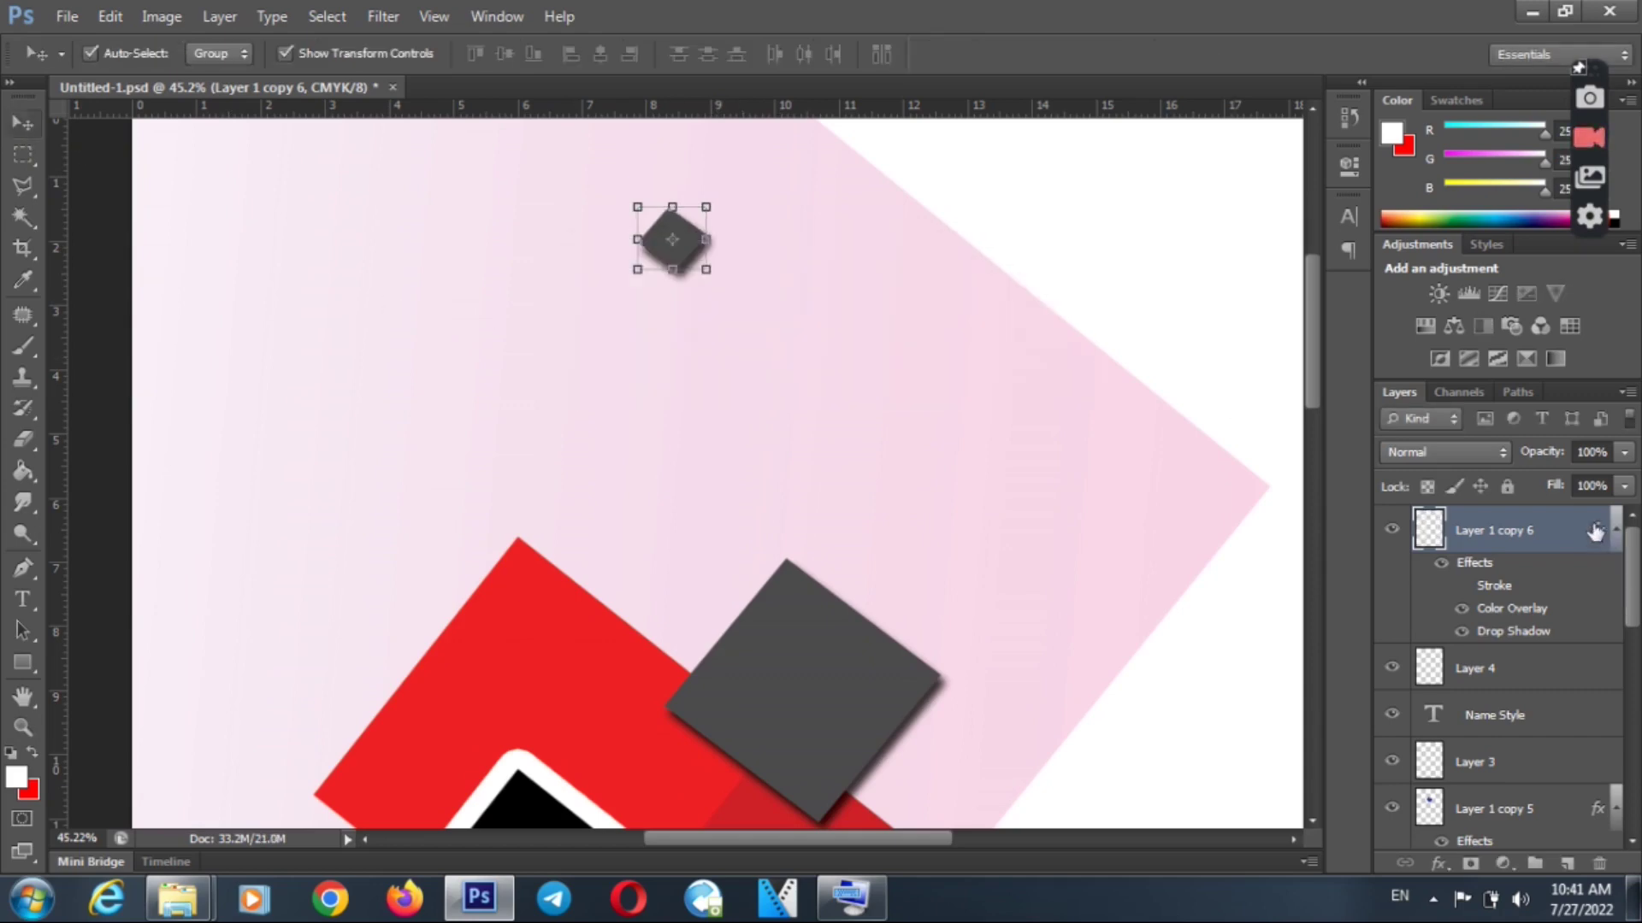
- In the tiny diamond's layer style, turn off Drop Shadow and replace the Color Overlay with a Gradient Overlay
double_click(1596, 532)
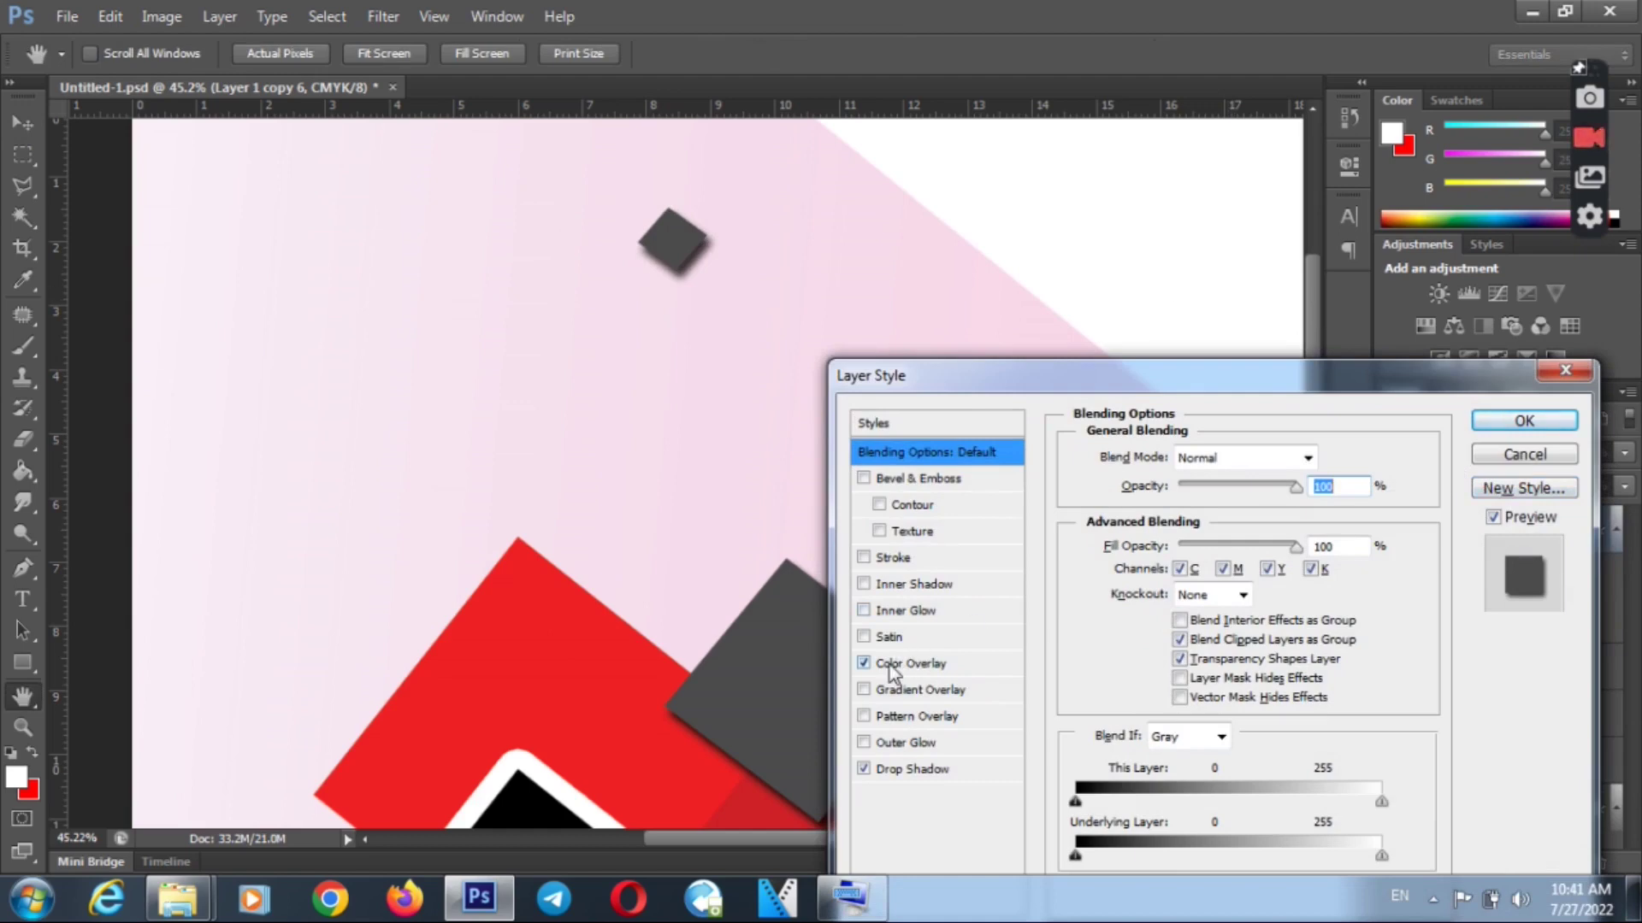
left_click(867, 774)
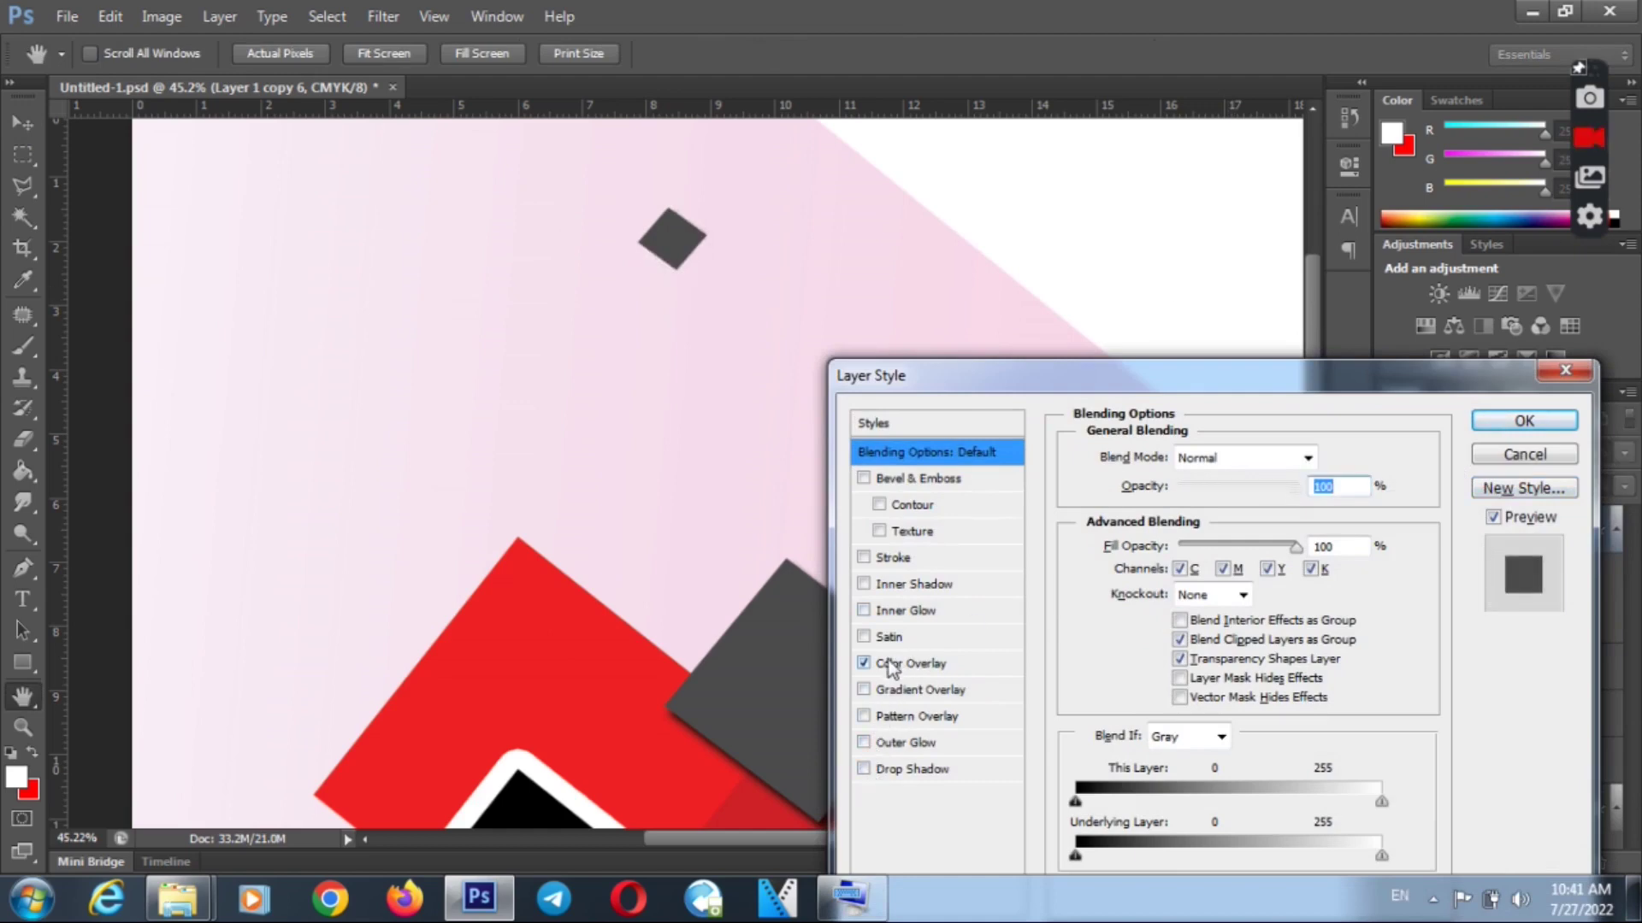
left_click(890, 660)
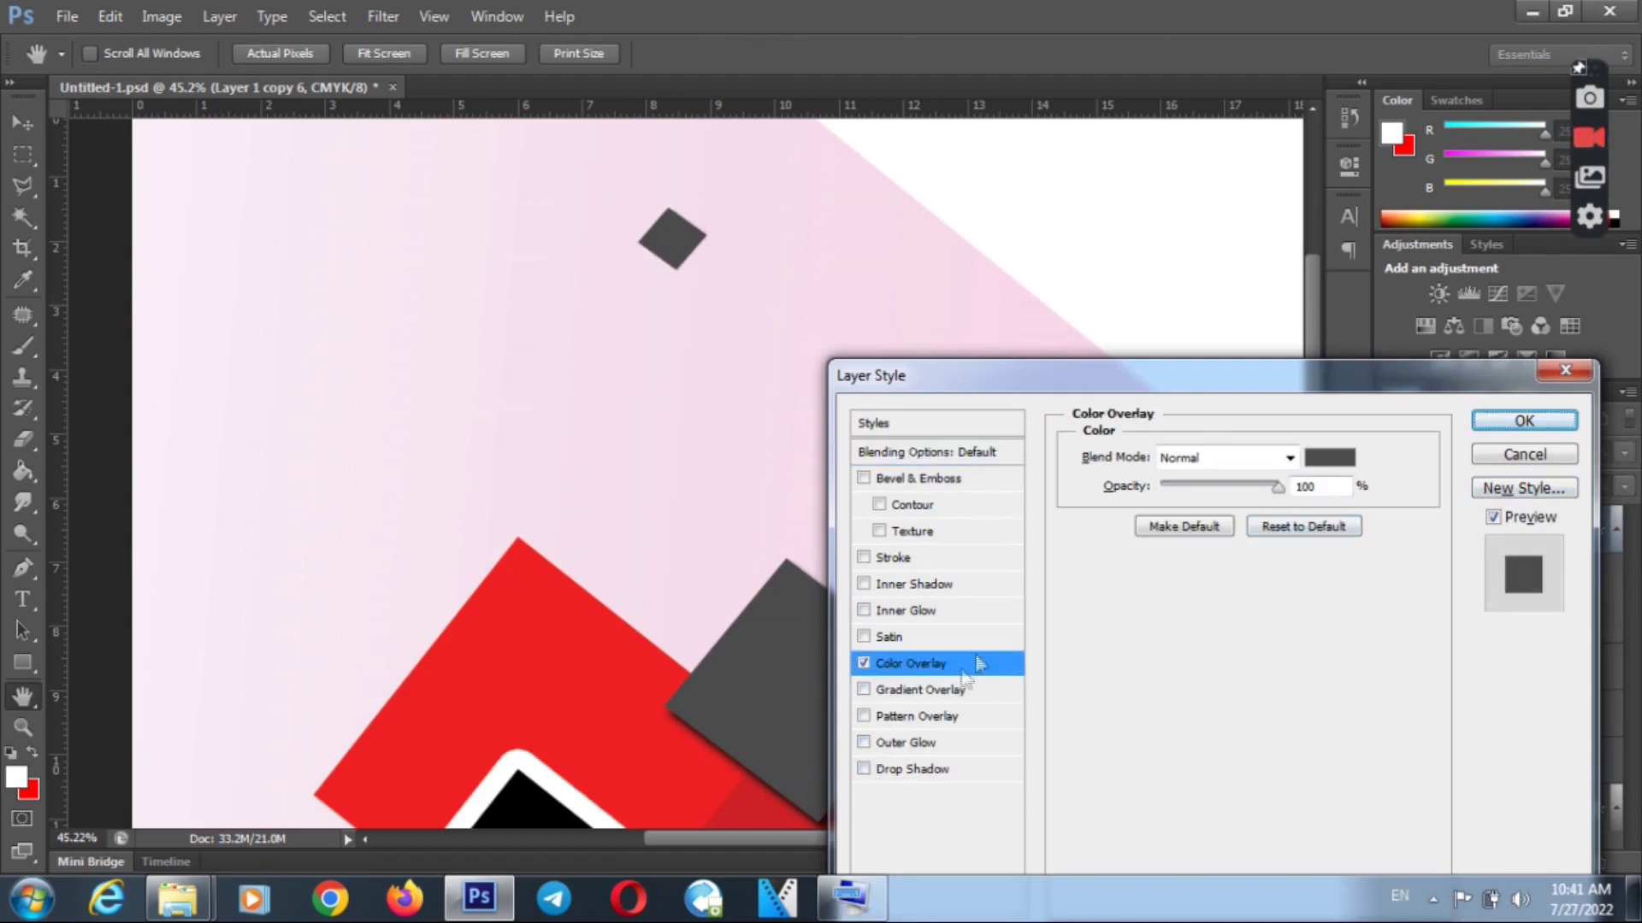
left_click(944, 691)
left_click(862, 663)
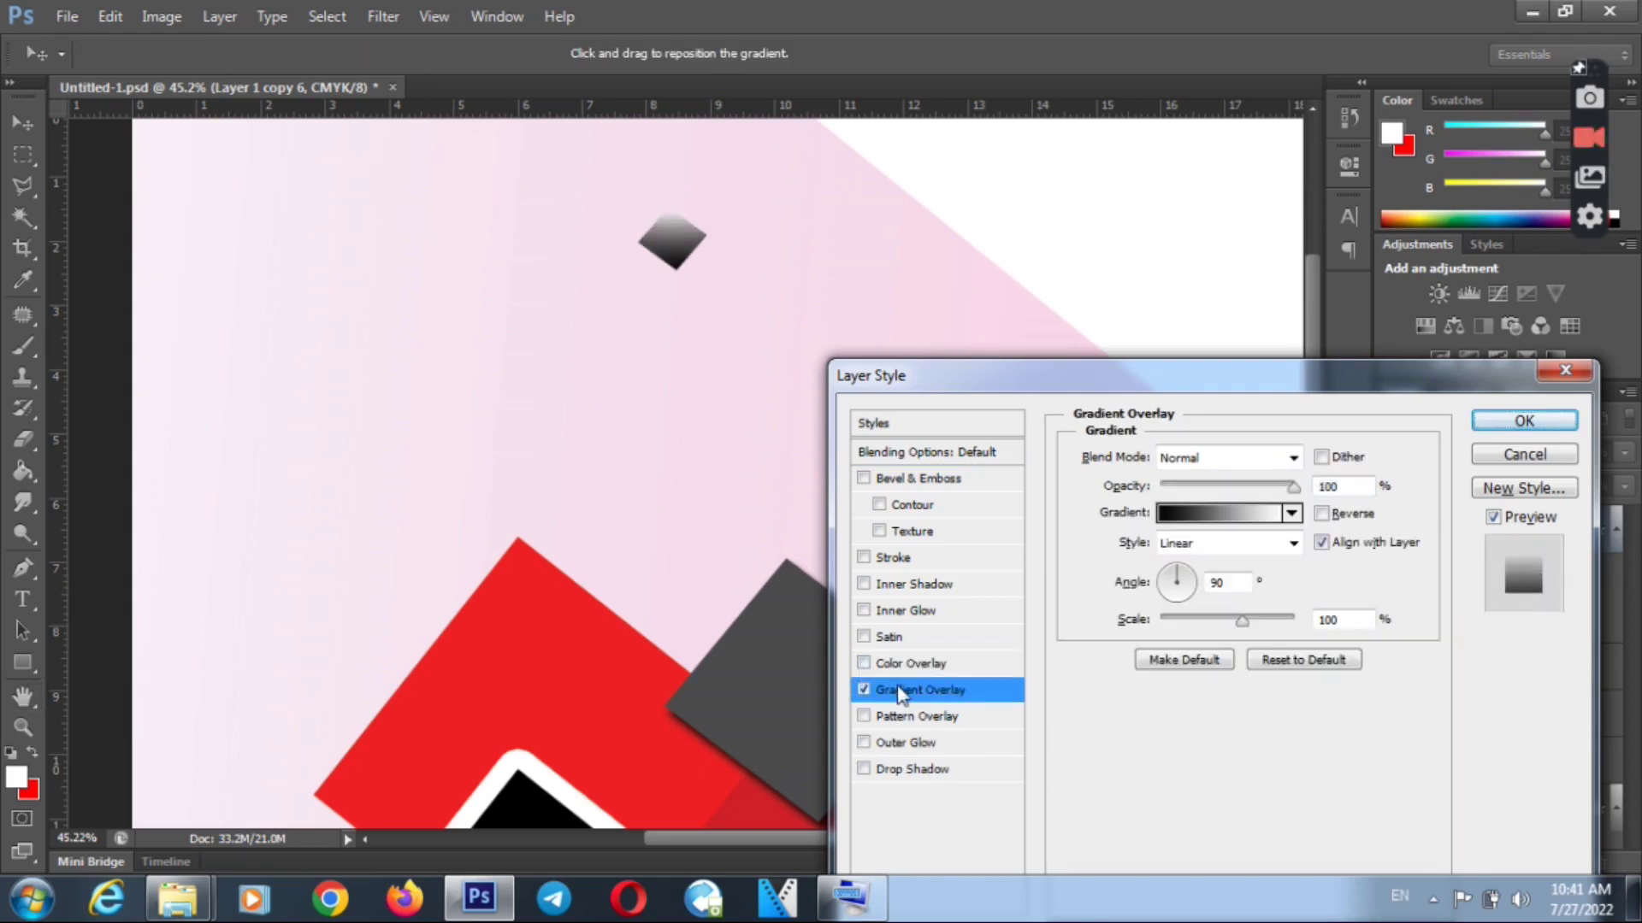
- Choose the Foreground to Background gradient and bring both colour stops close together at the middle, with the white stop at 49%
left_click(1212, 515)
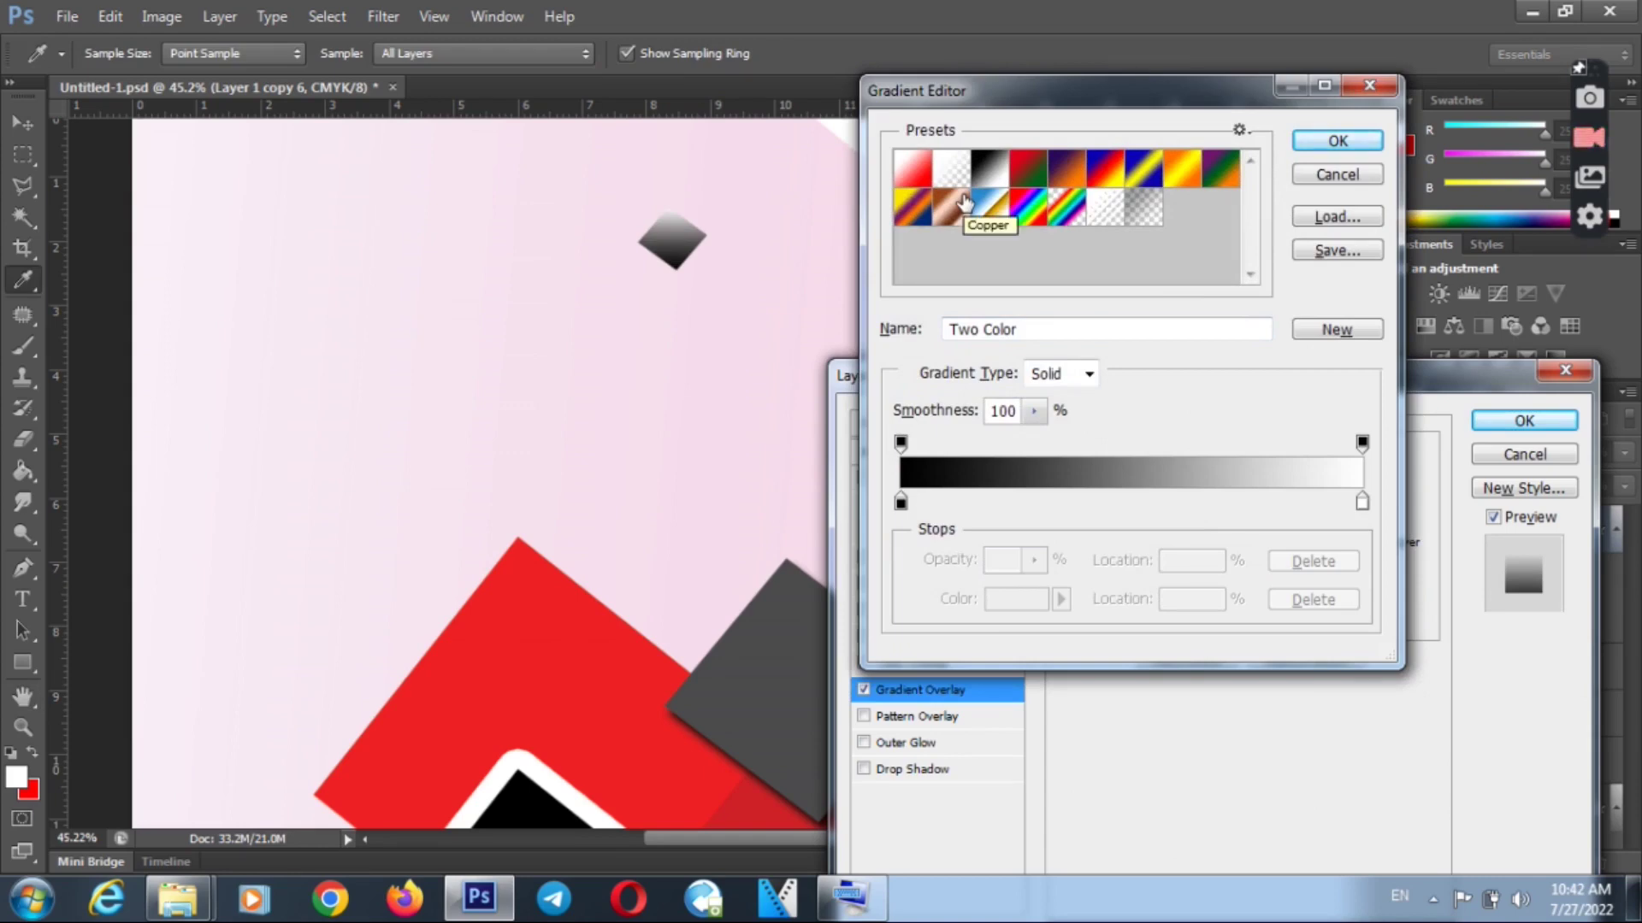
left_click(915, 170)
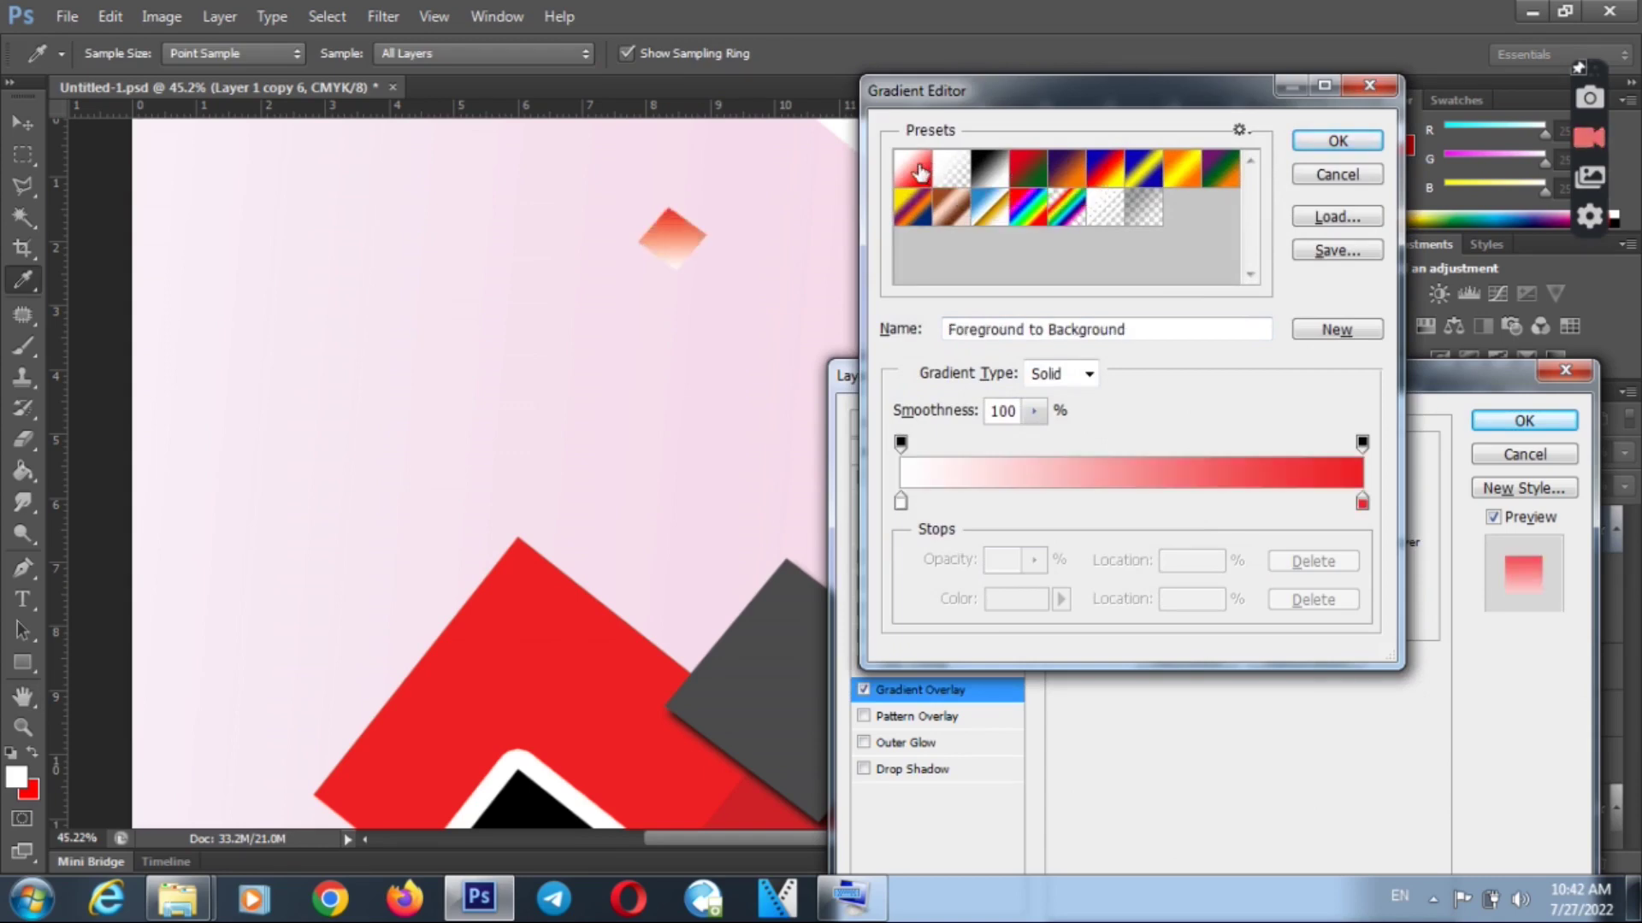
left_click_drag(1362, 504, 1158, 503)
left_click_drag(904, 511, 1125, 509)
- Change the white stop to black (000000), set the red stop's location to 54%, and apply the gradient and layer style
left_click(1040, 609)
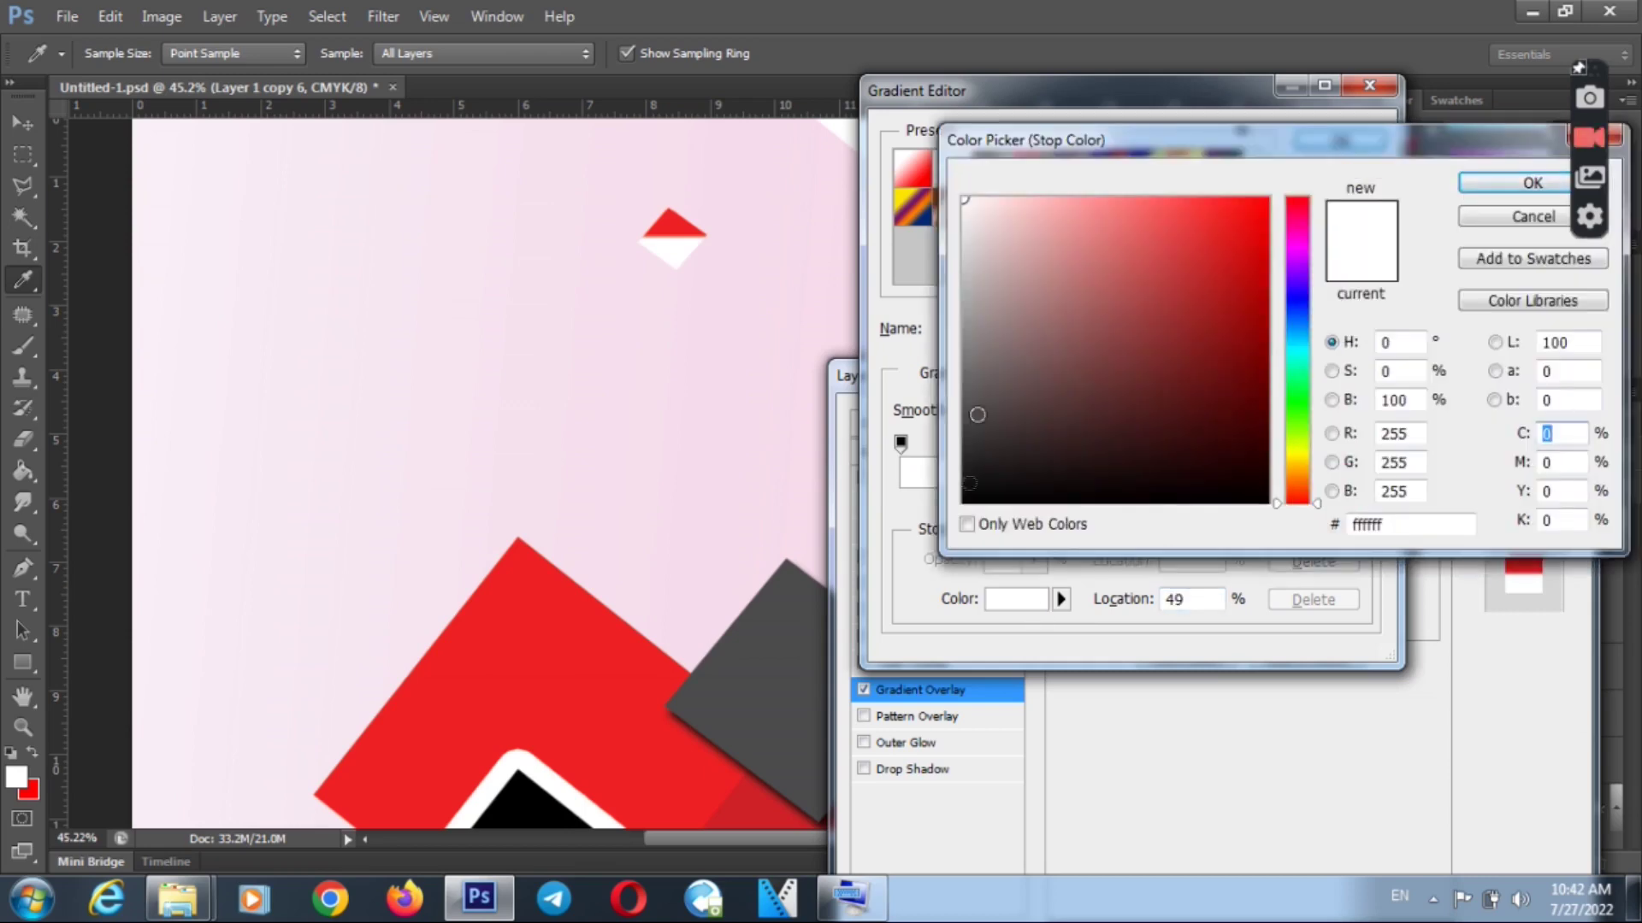
left_click(964, 503)
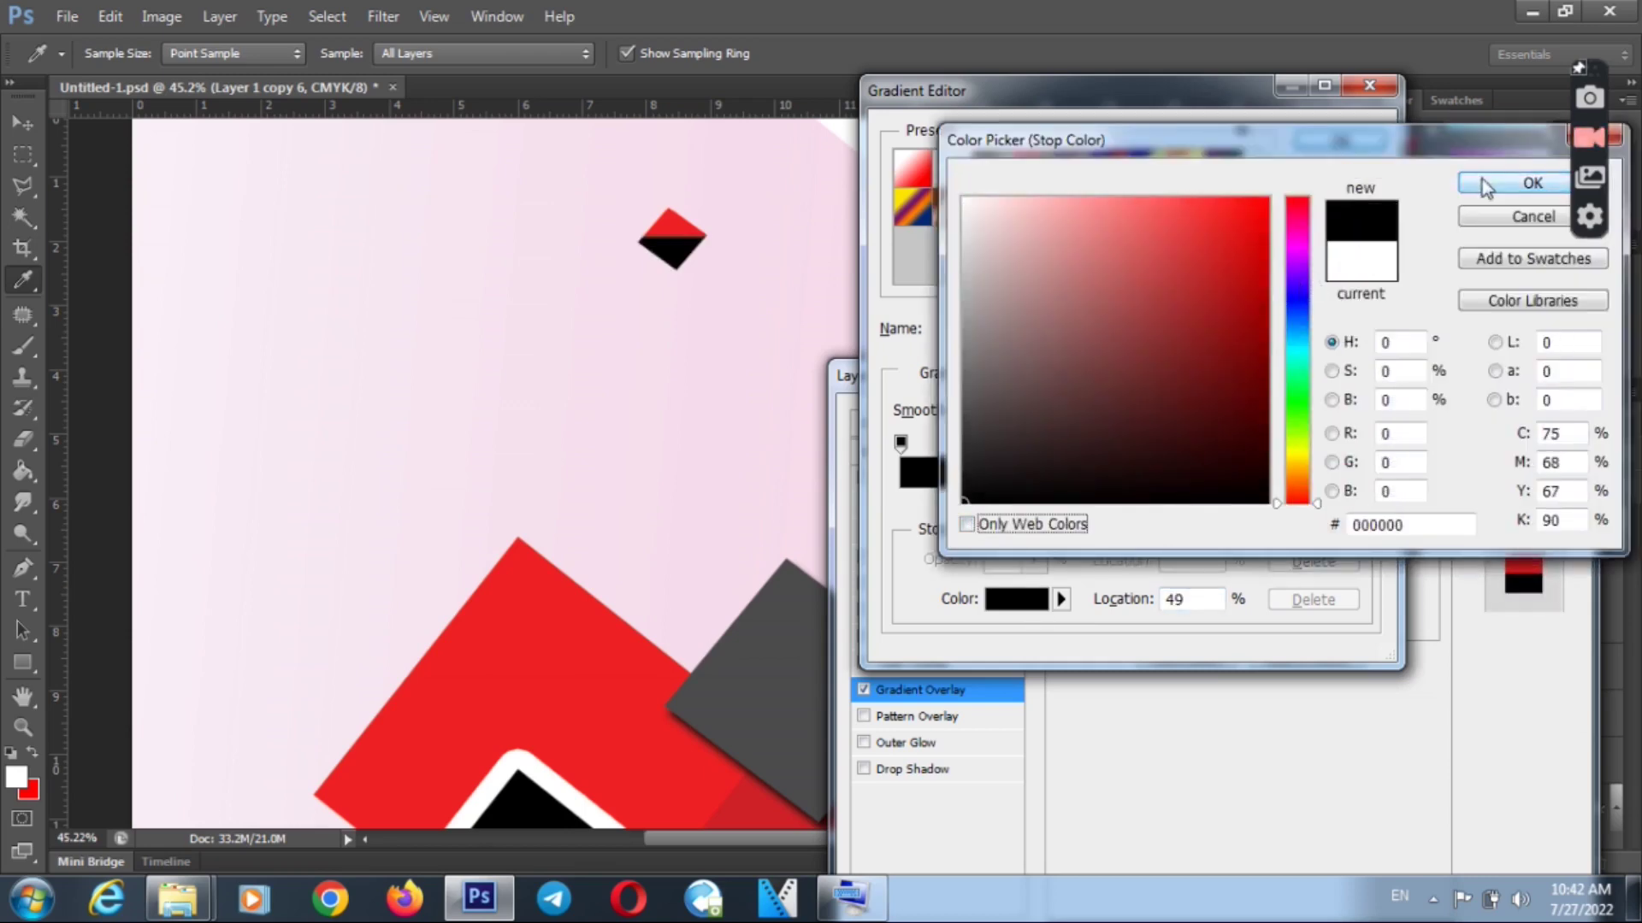
left_click(1481, 177)
left_click_drag(1126, 506, 1149, 507)
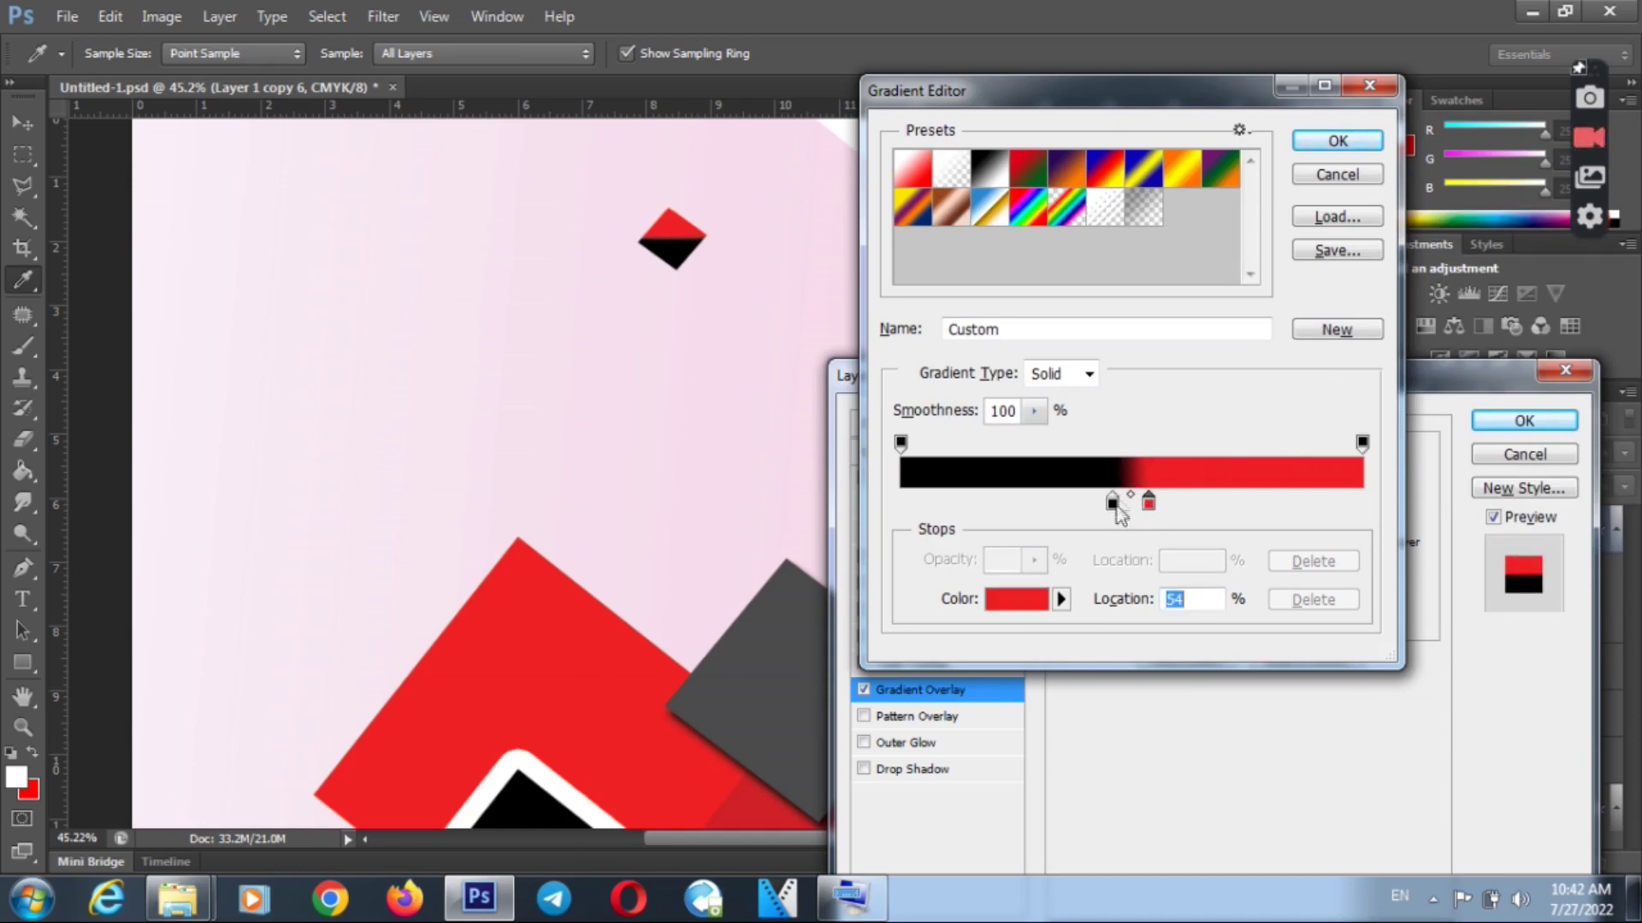
left_click(1334, 142)
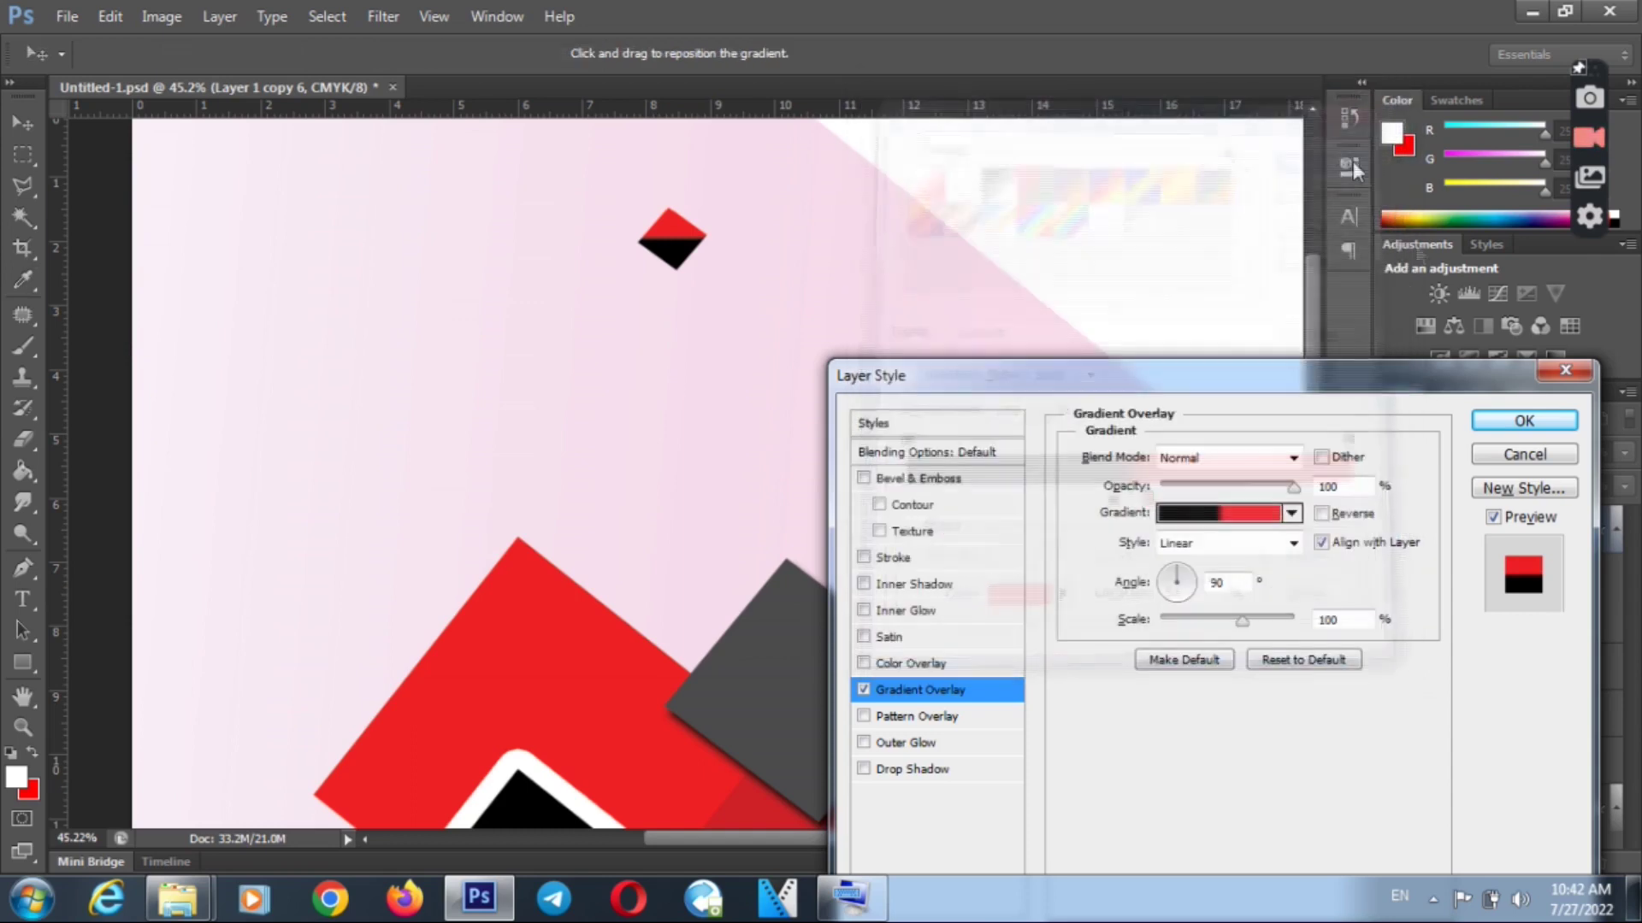
left_click(1510, 422)
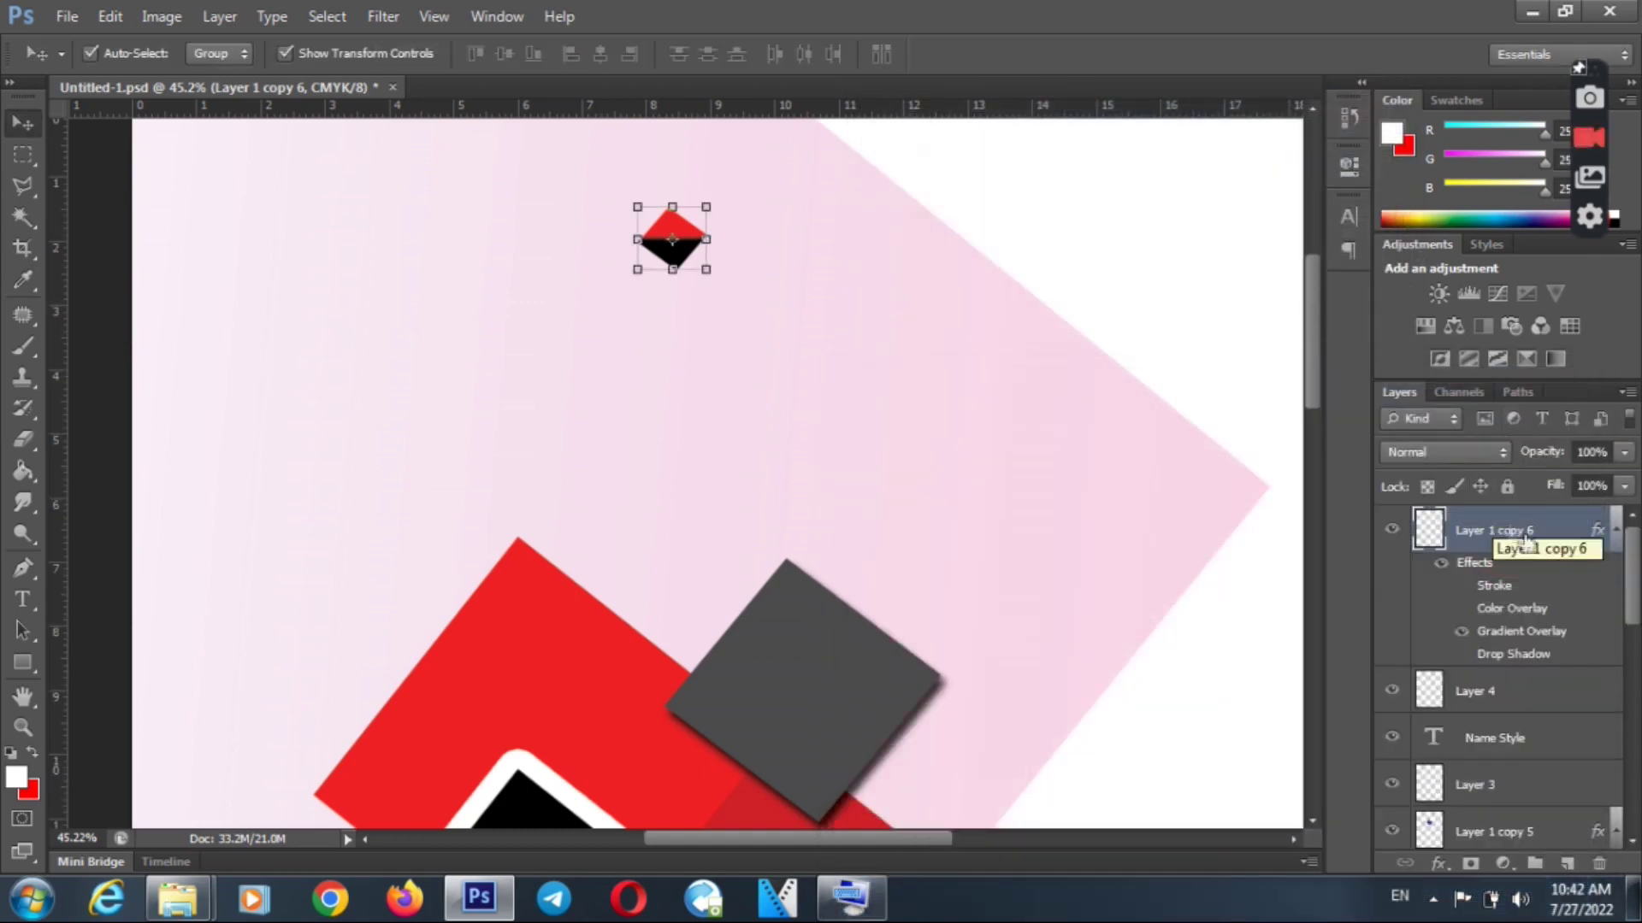
- Add an empty layer on top and start a text beside the red-and-black diamond, with the On-Screen Keyboard open for entry
left_click(1568, 862)
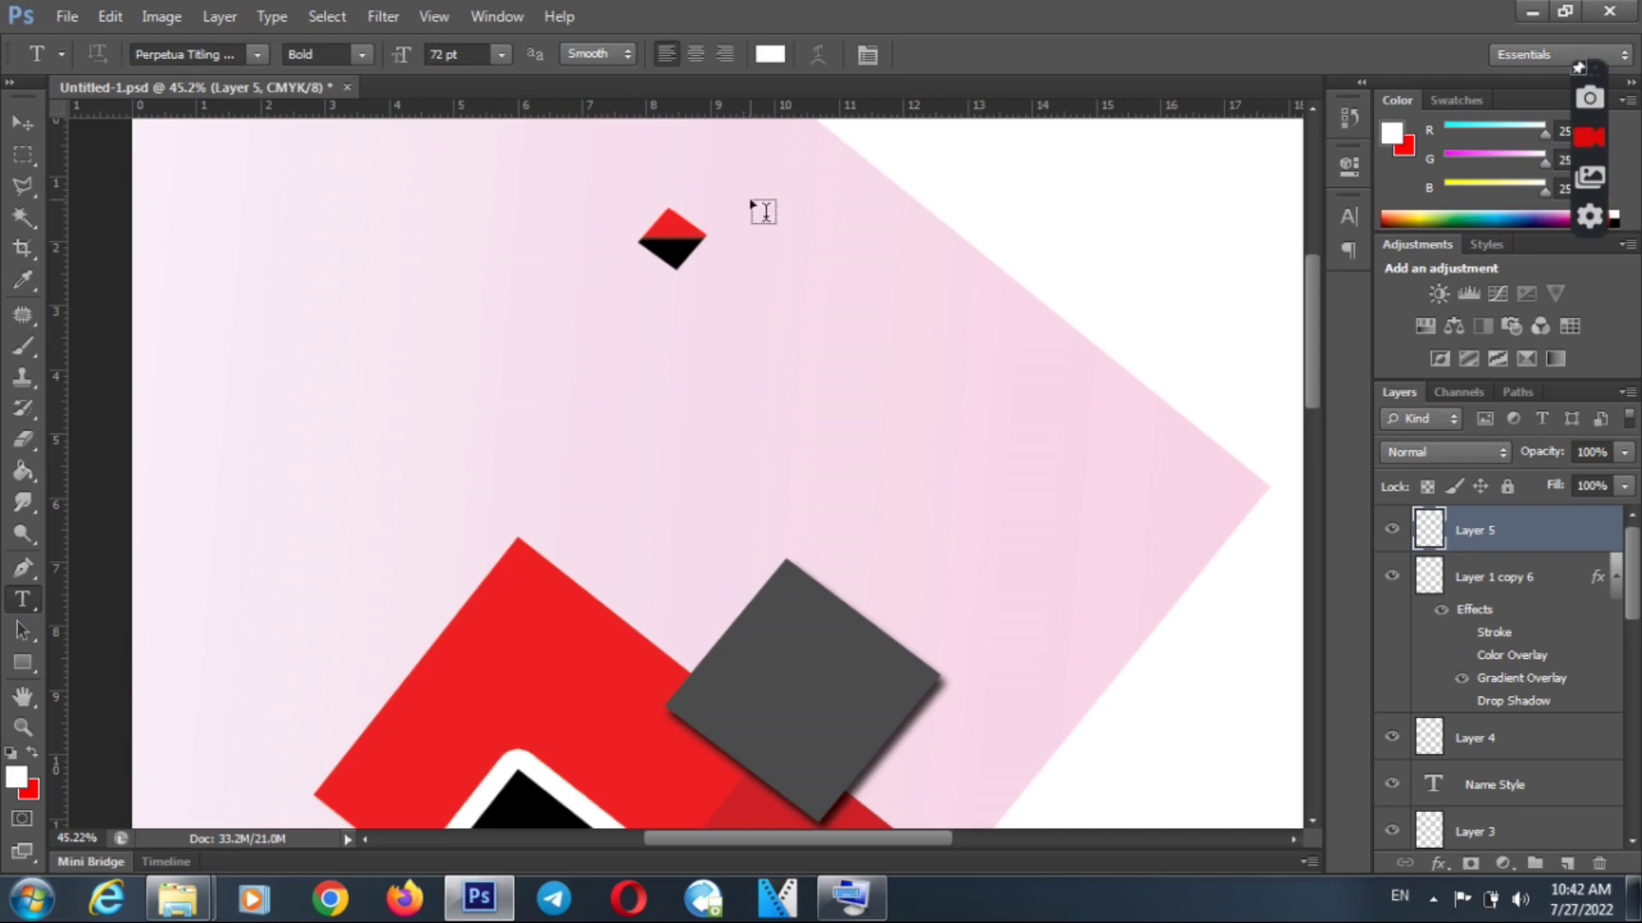
left_click(741, 229)
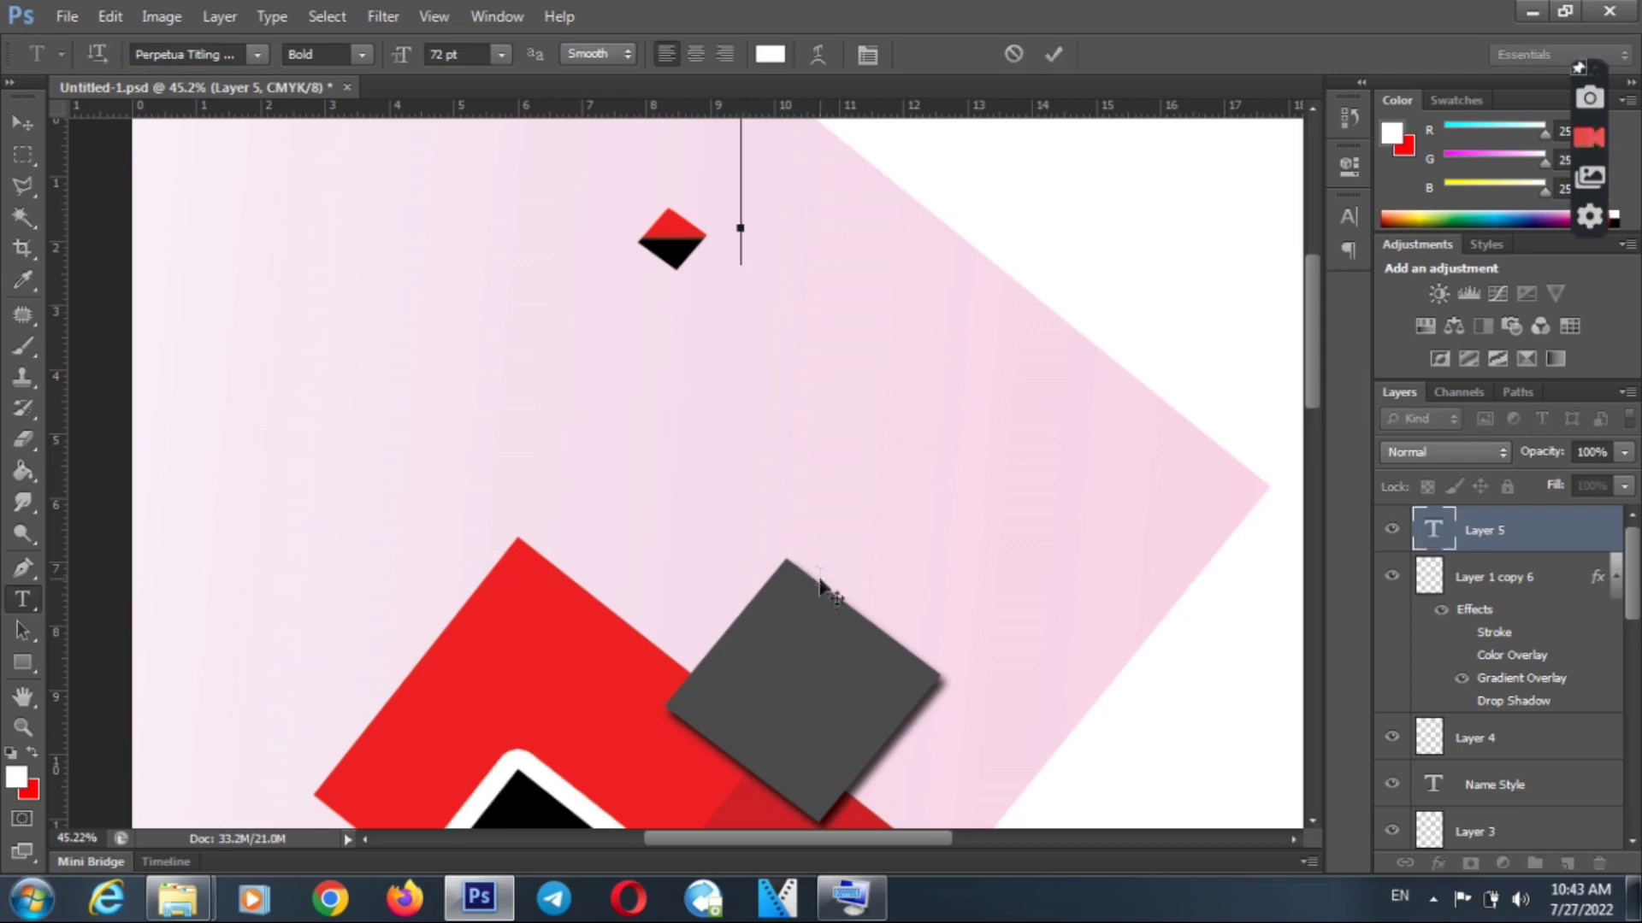
mouse_move(863, 911)
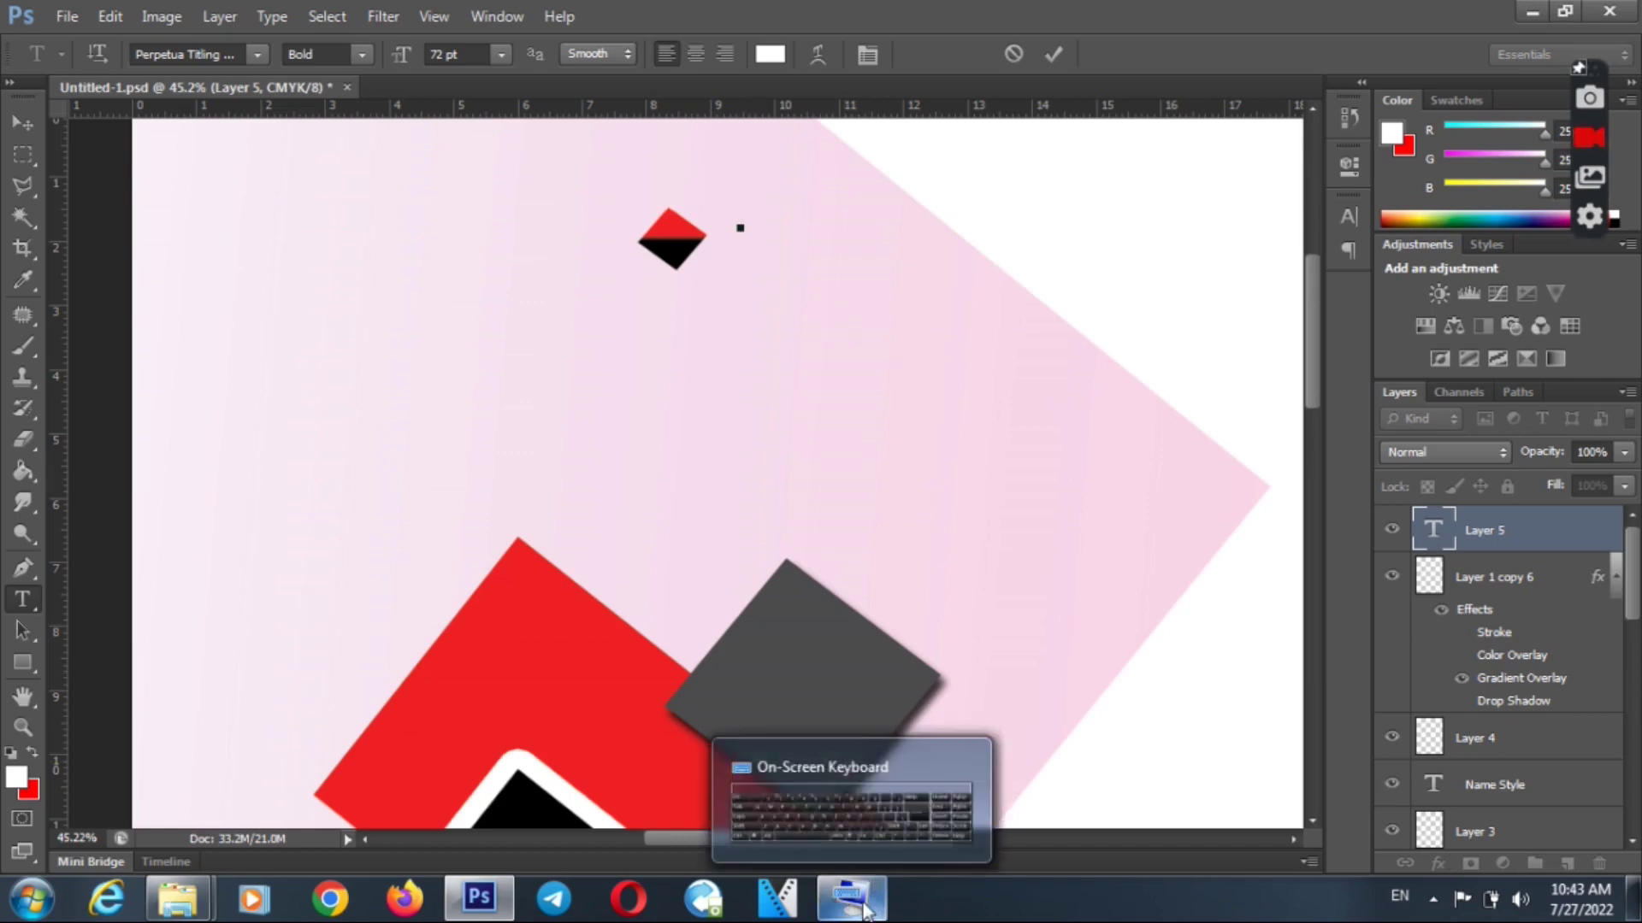
left_click(867, 822)
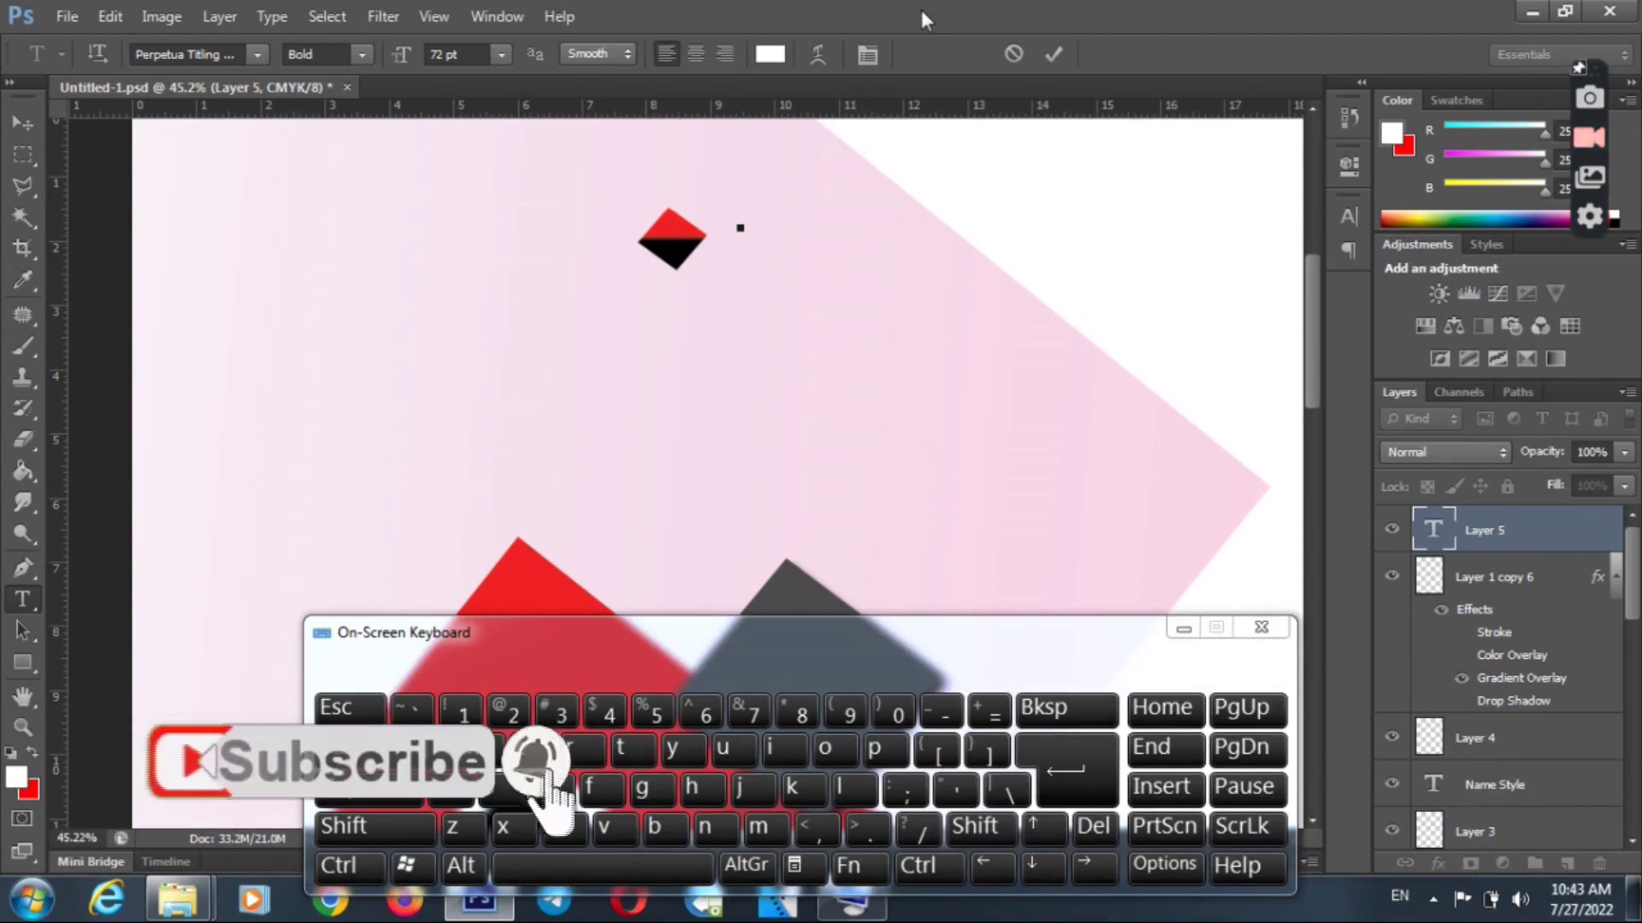
- Enter COMPANY in capital letters as the text beside the small red-and-black diamond
left_click(359, 787)
left_click(562, 828)
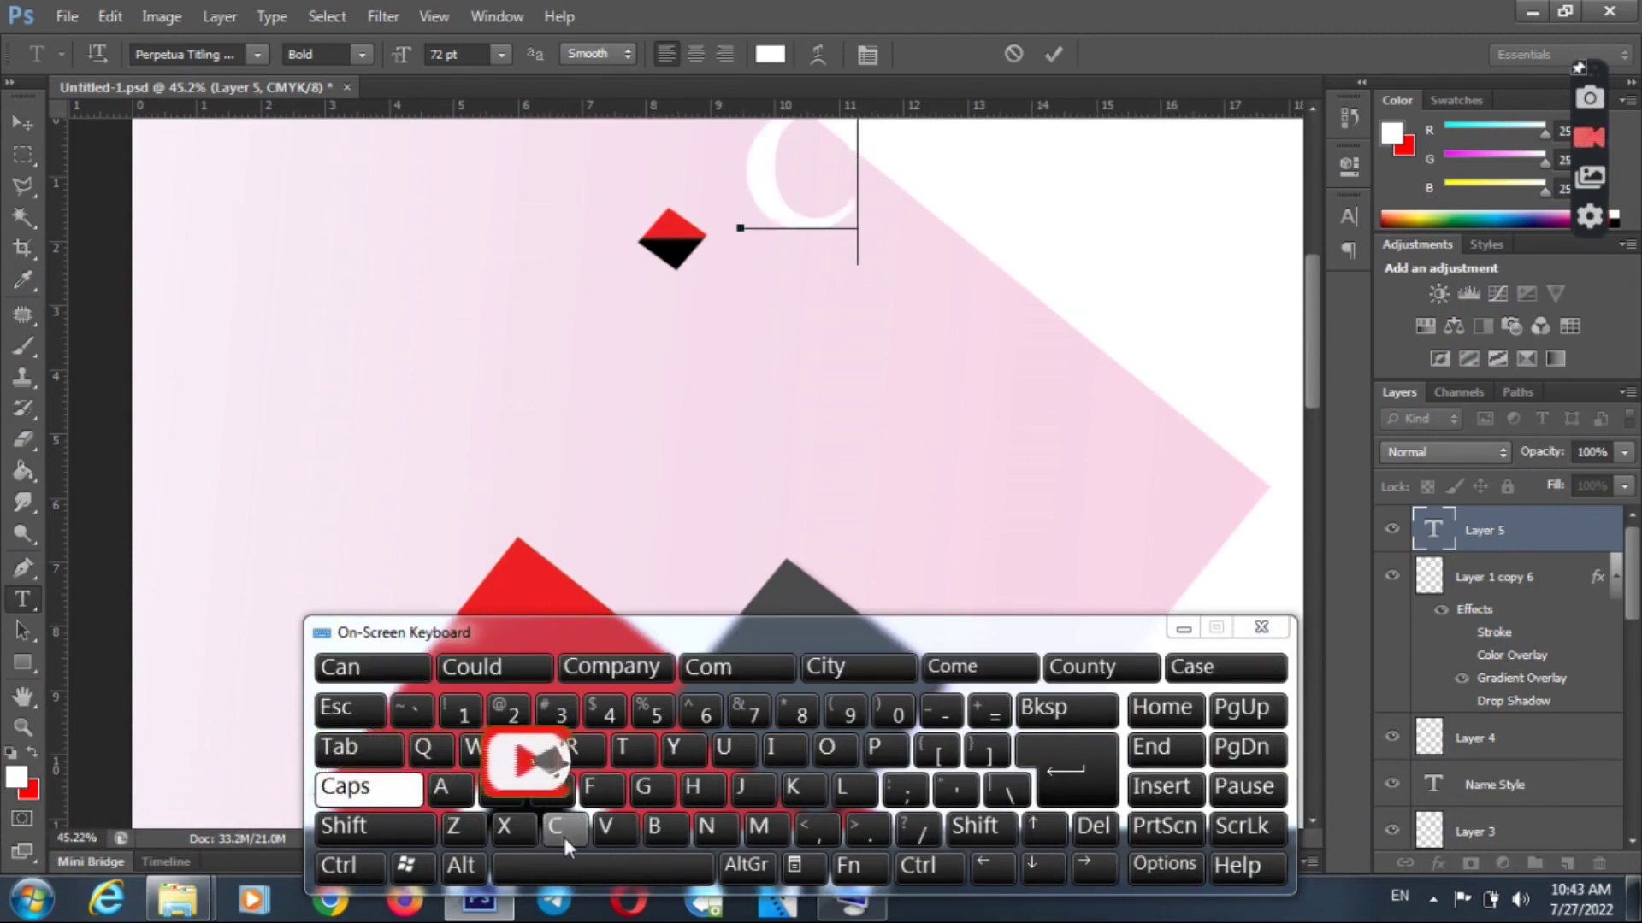
left_click(834, 752)
left_click(764, 829)
left_click(889, 749)
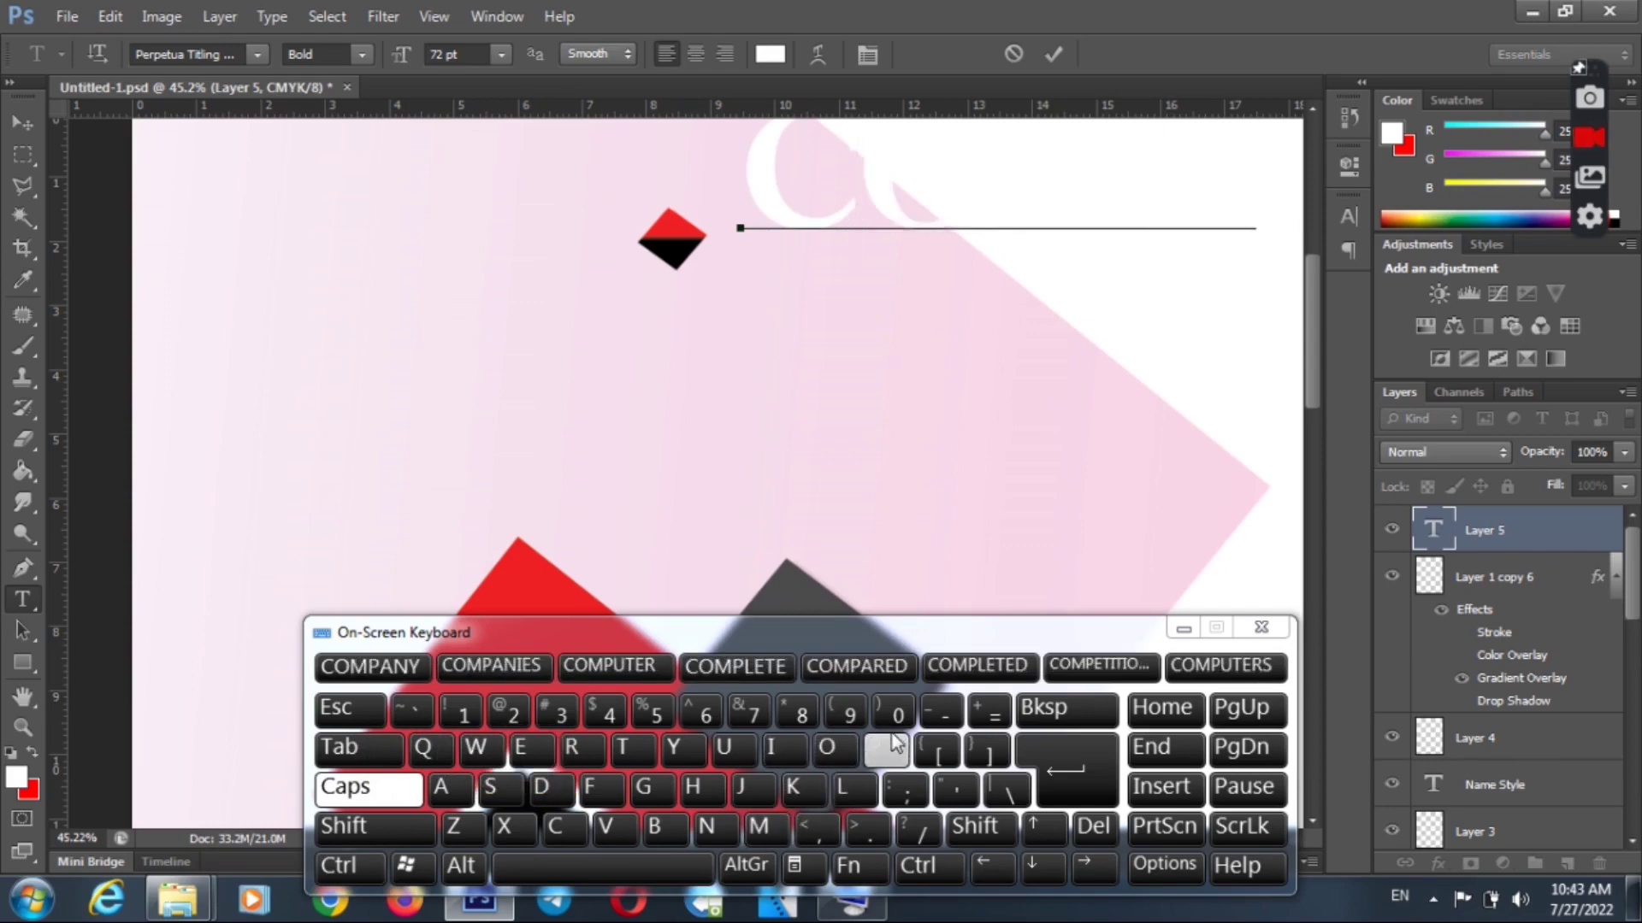
left_click(450, 785)
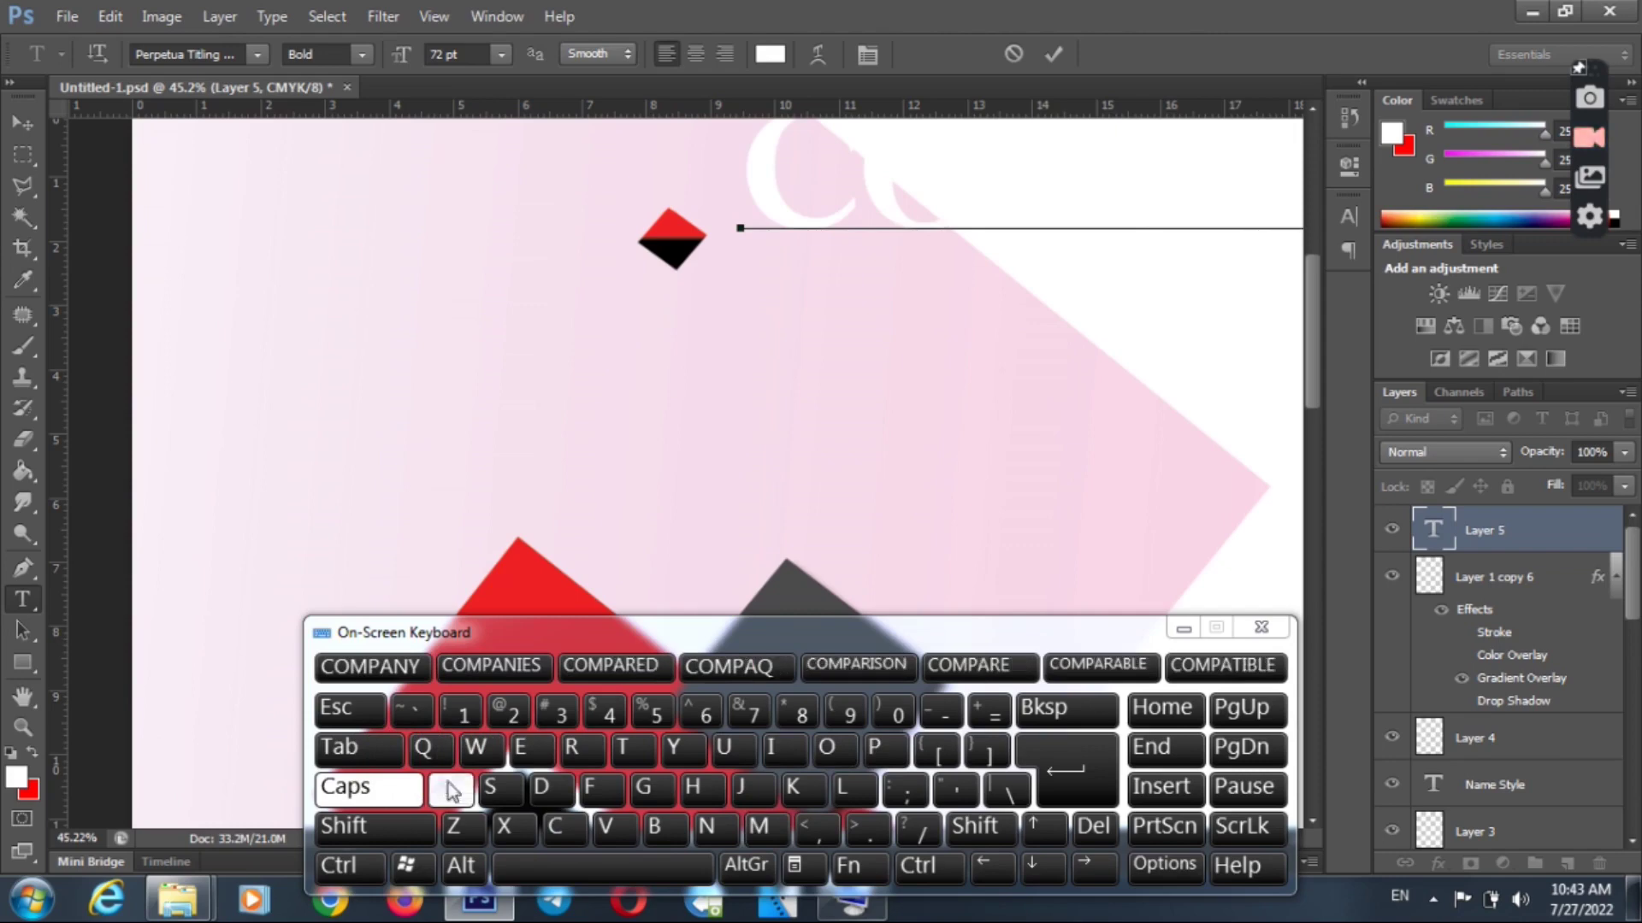
left_click(703, 827)
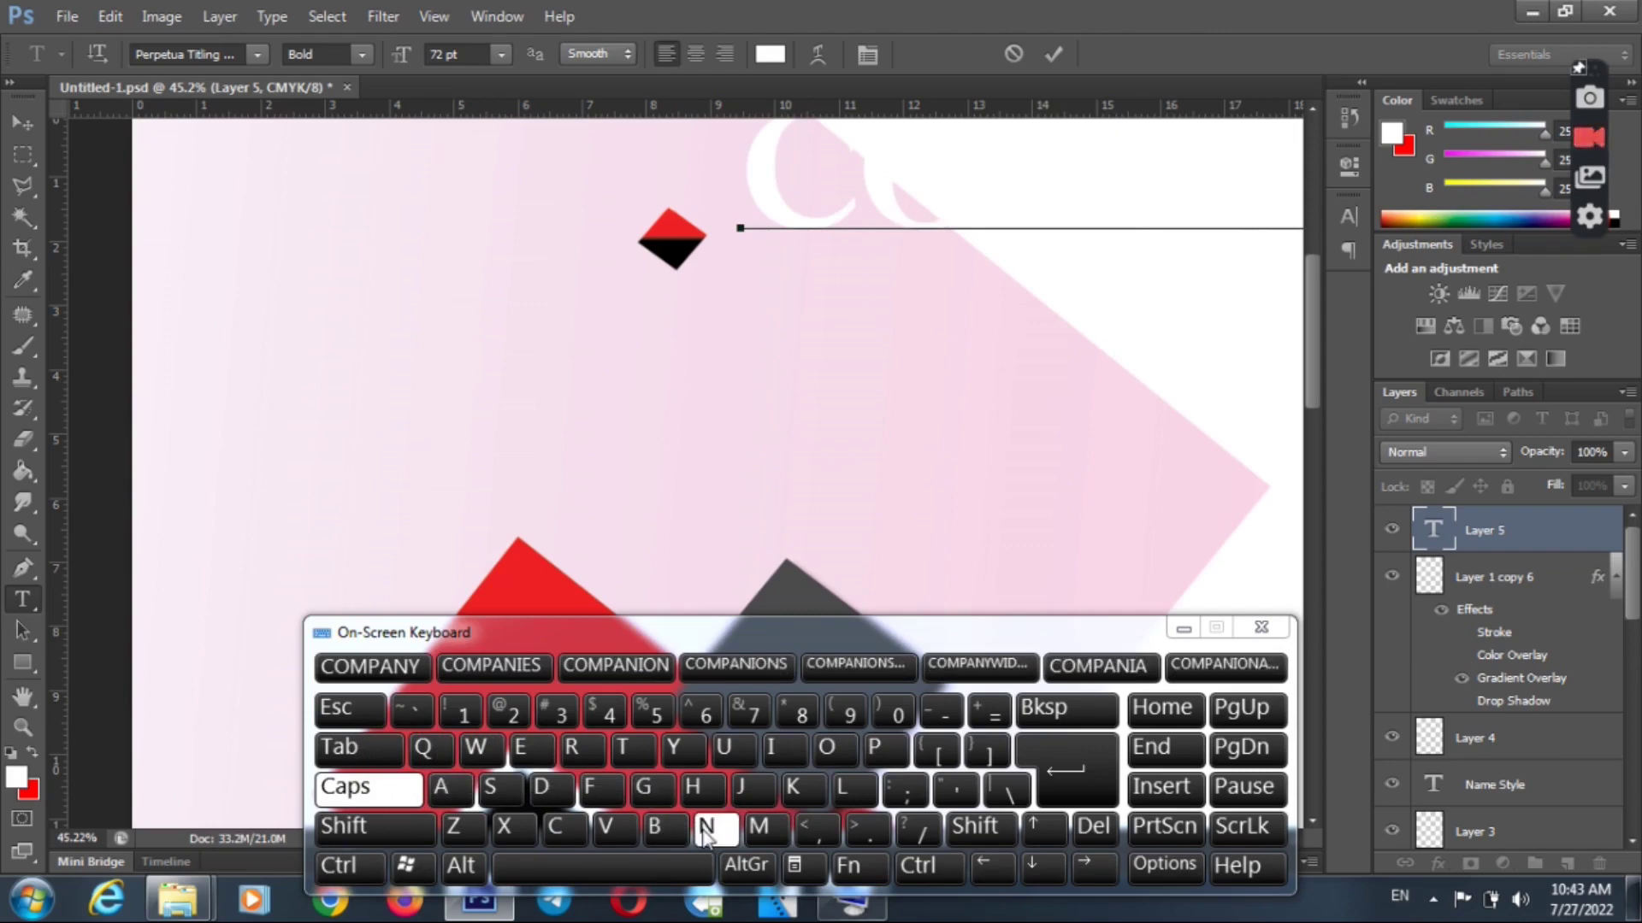
left_click(671, 771)
- Complete the text with a space and the word NAME, and put the On-Screen Keyboard away
left_click(693, 871)
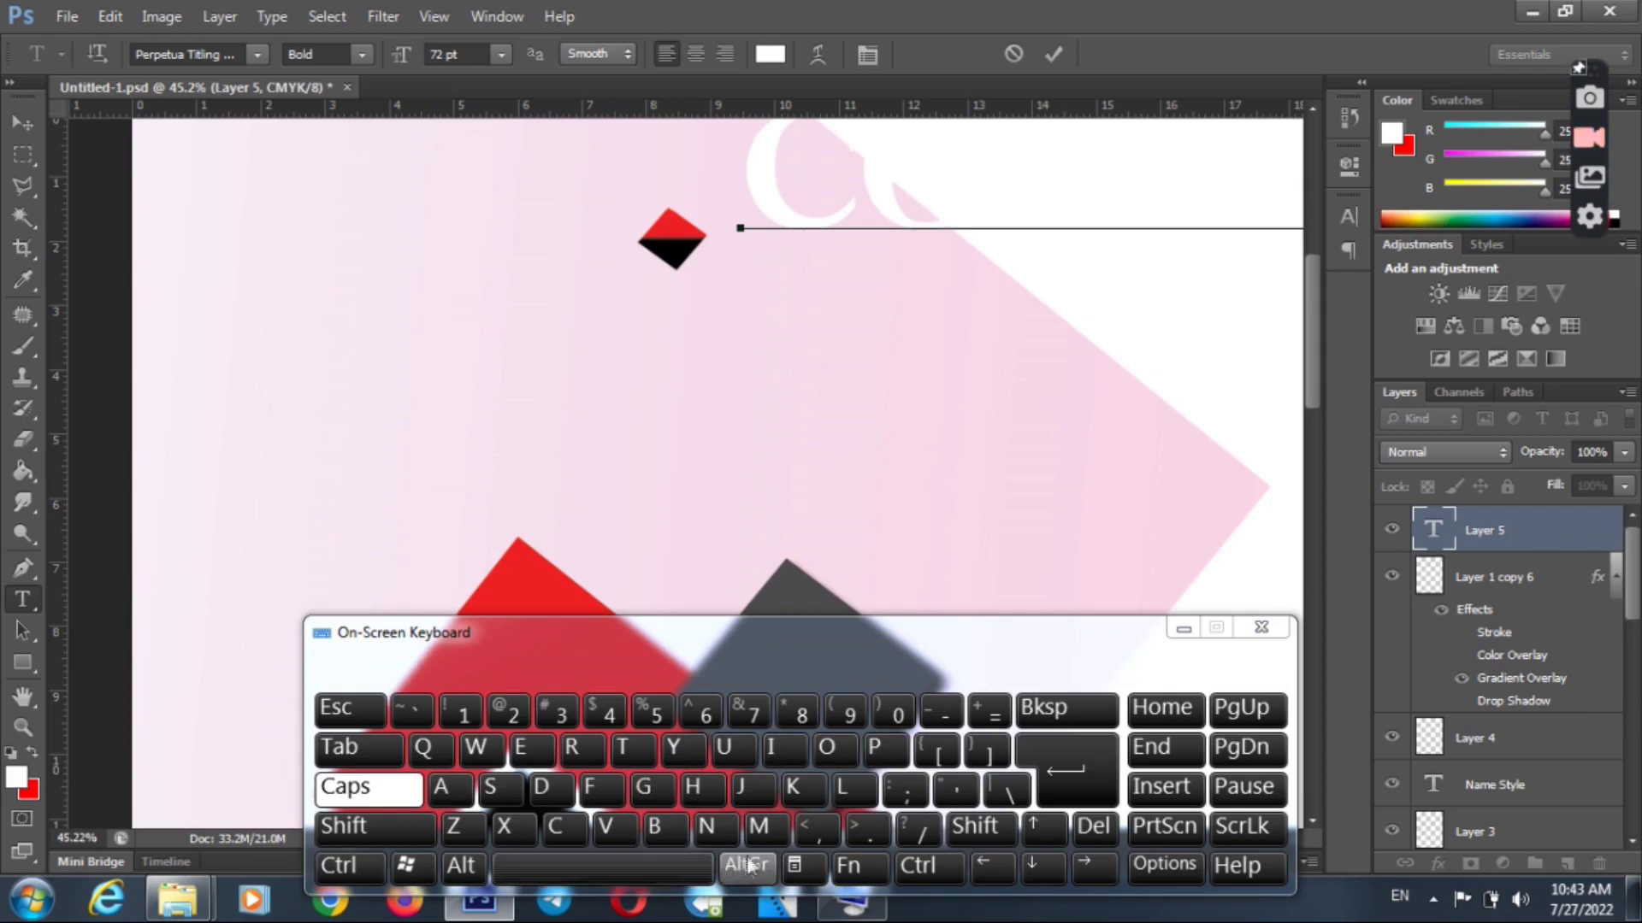
left_click(707, 827)
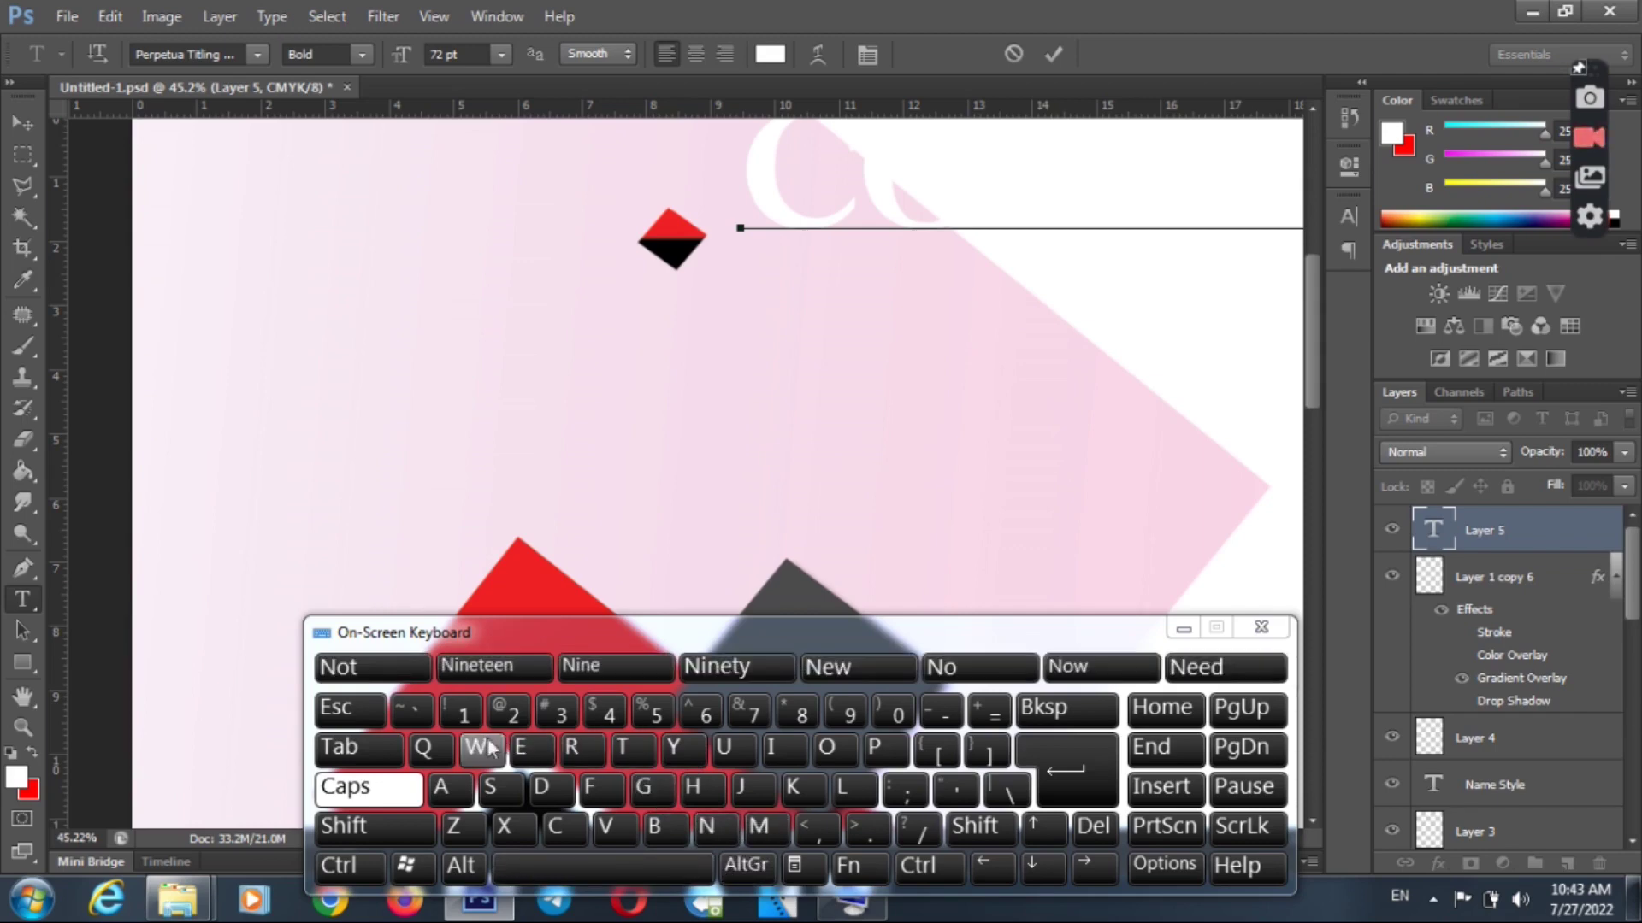
left_click(441, 787)
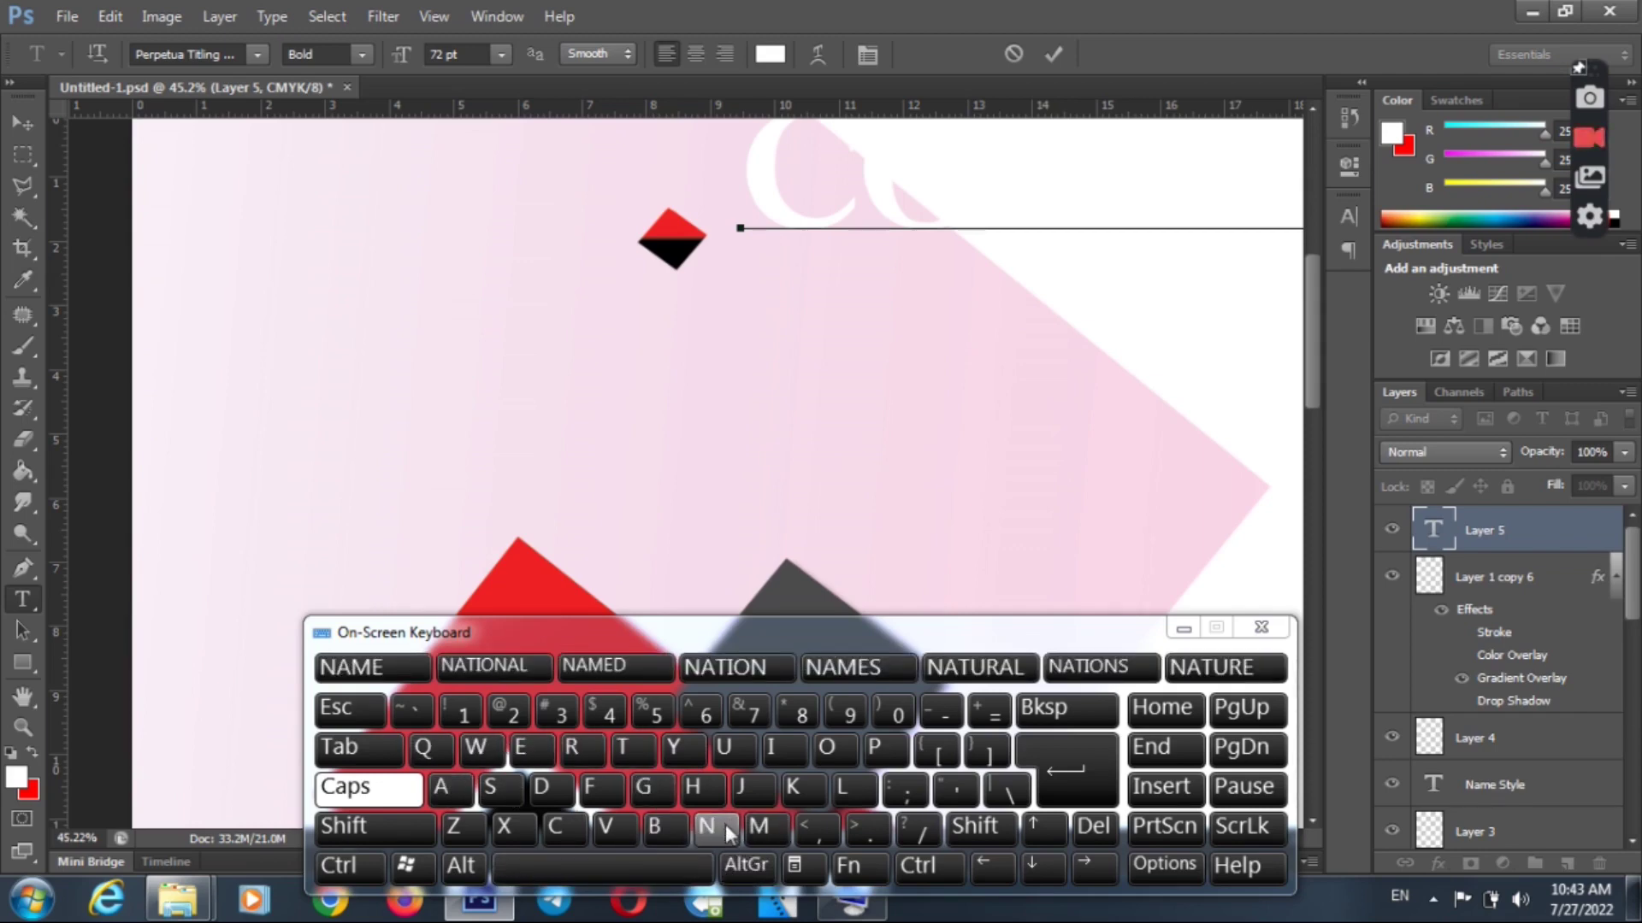
left_click(757, 828)
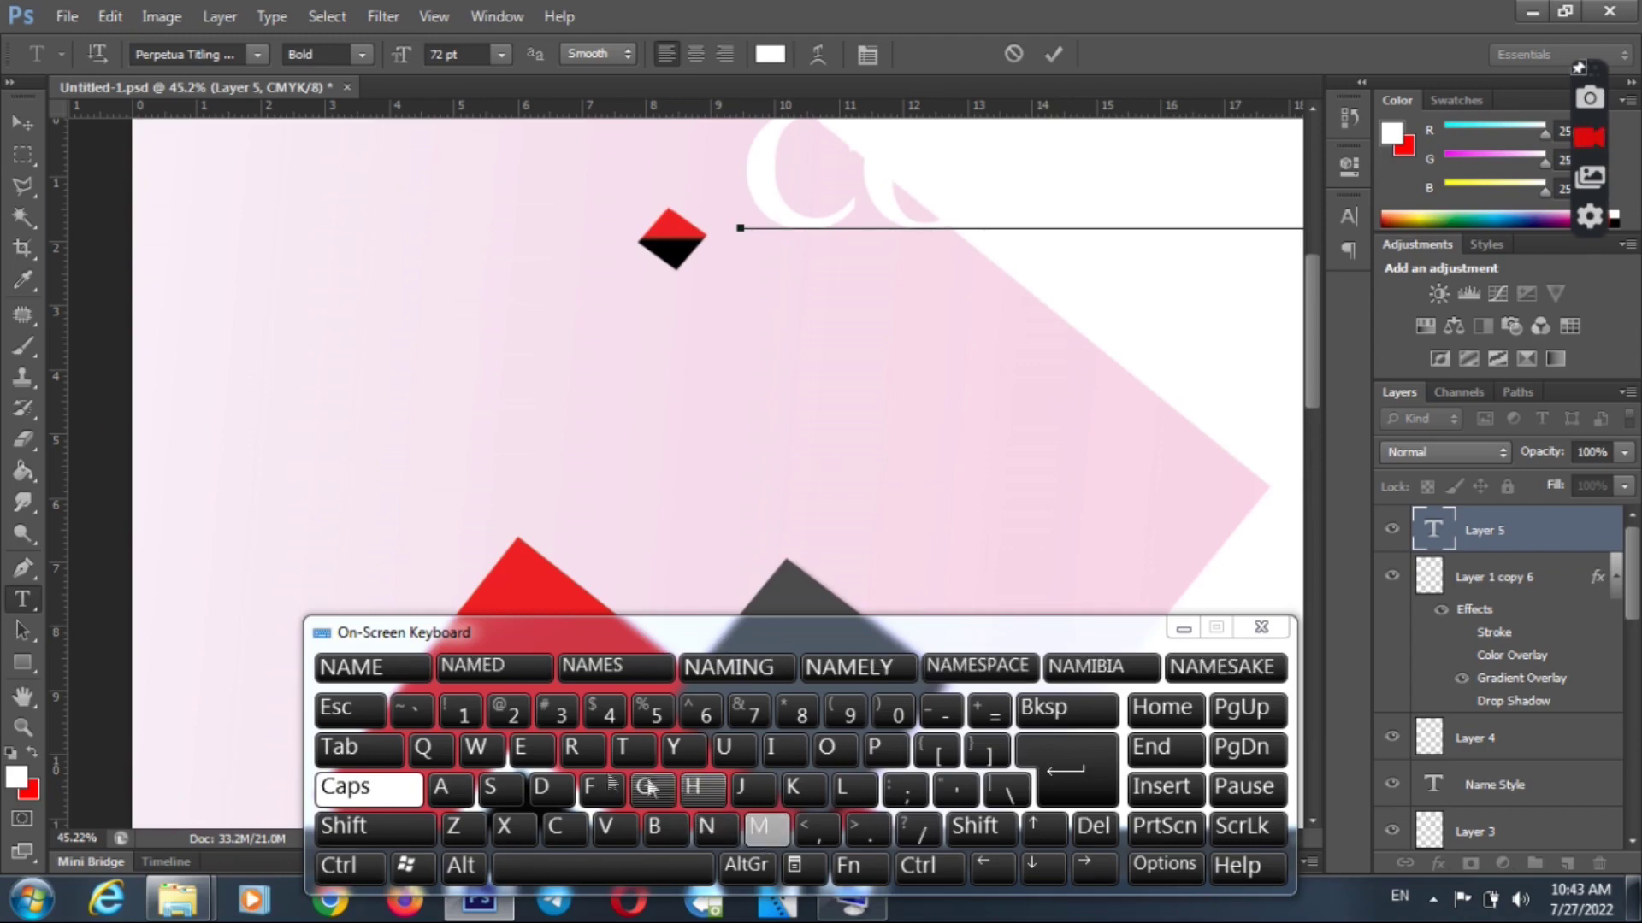
left_click(519, 747)
left_click(1188, 630)
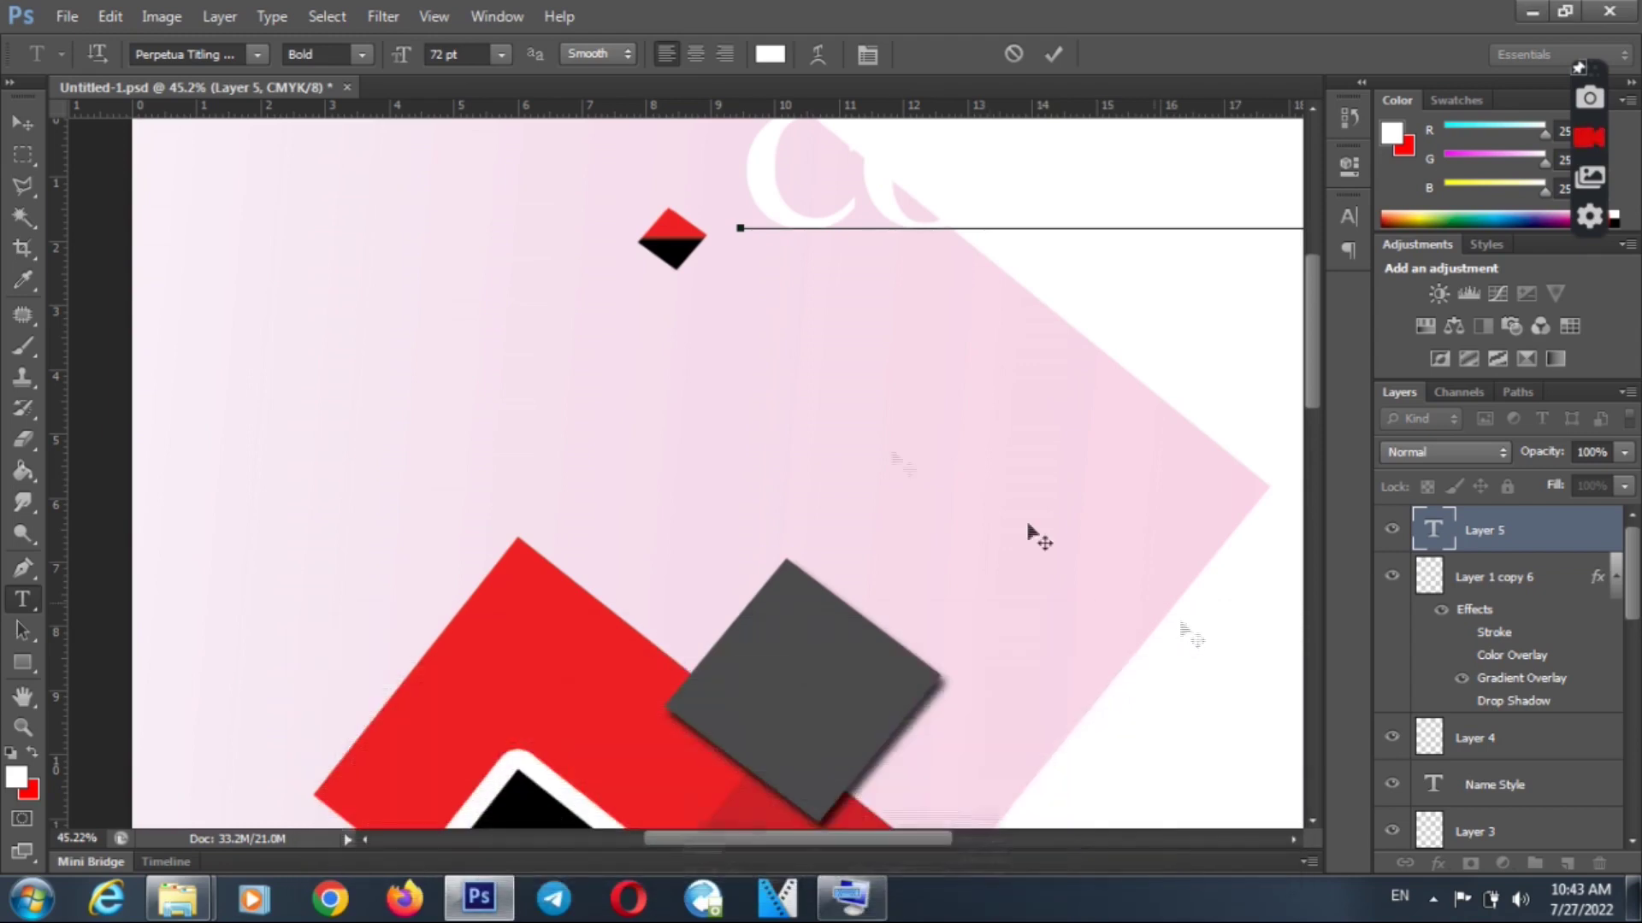
- Scale the COMPANY NAME text to about 34% width and 31% height, place it right beside the small diamond, and apply the transformation
left_click(12, 127)
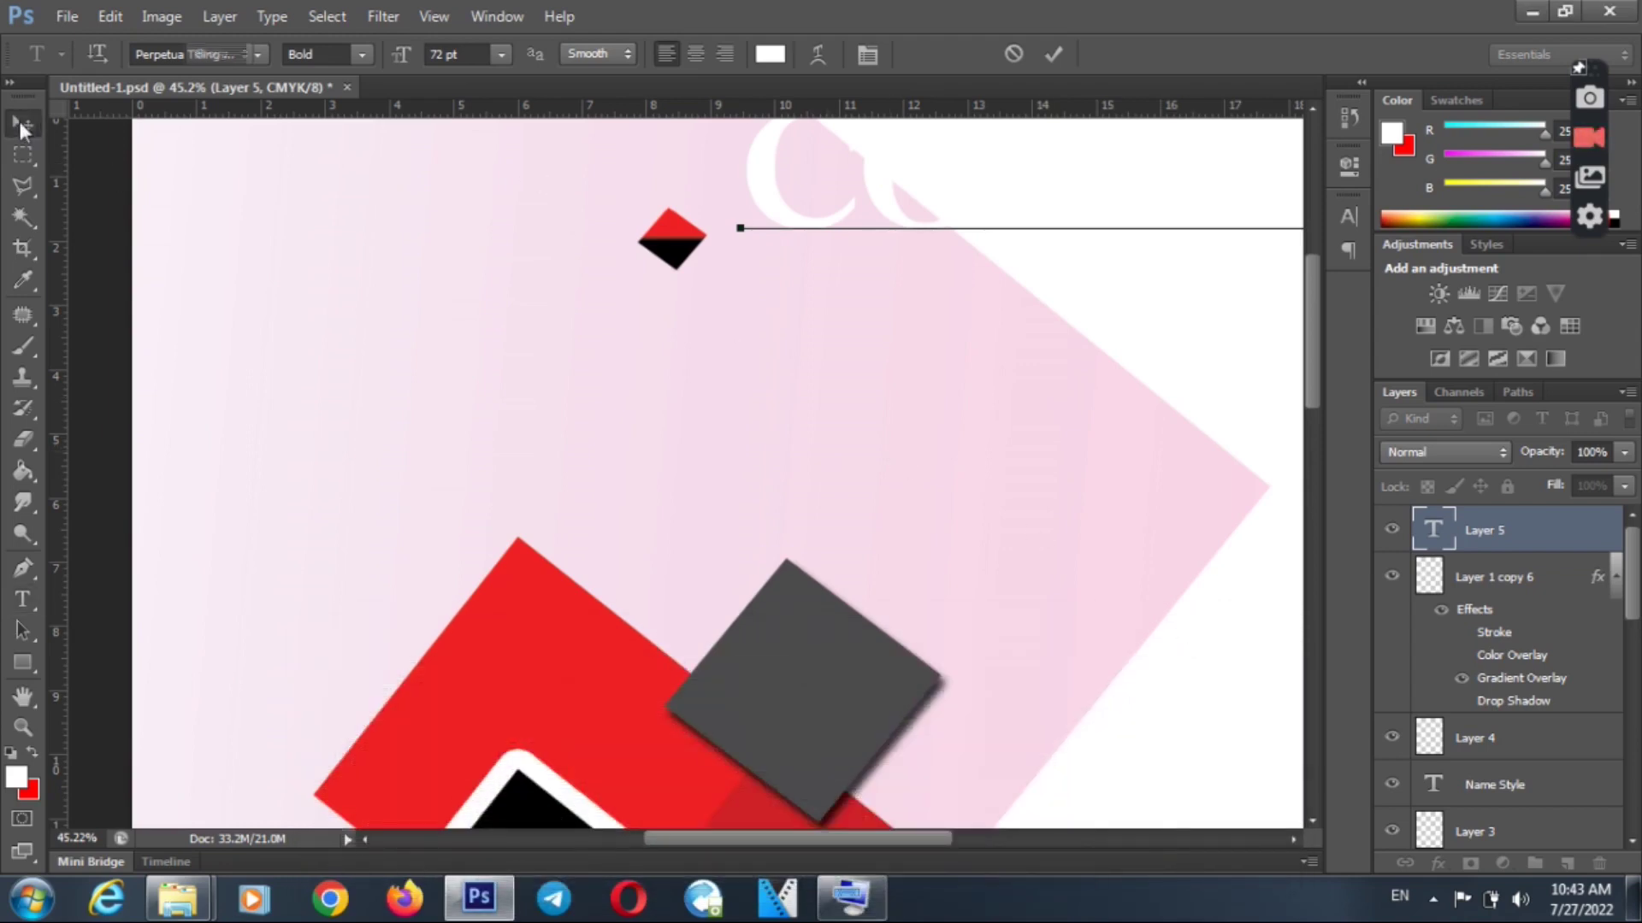
left_click_drag(747, 237, 348, 494)
left_click(333, 486)
left_click_drag(513, 433, 791, 450)
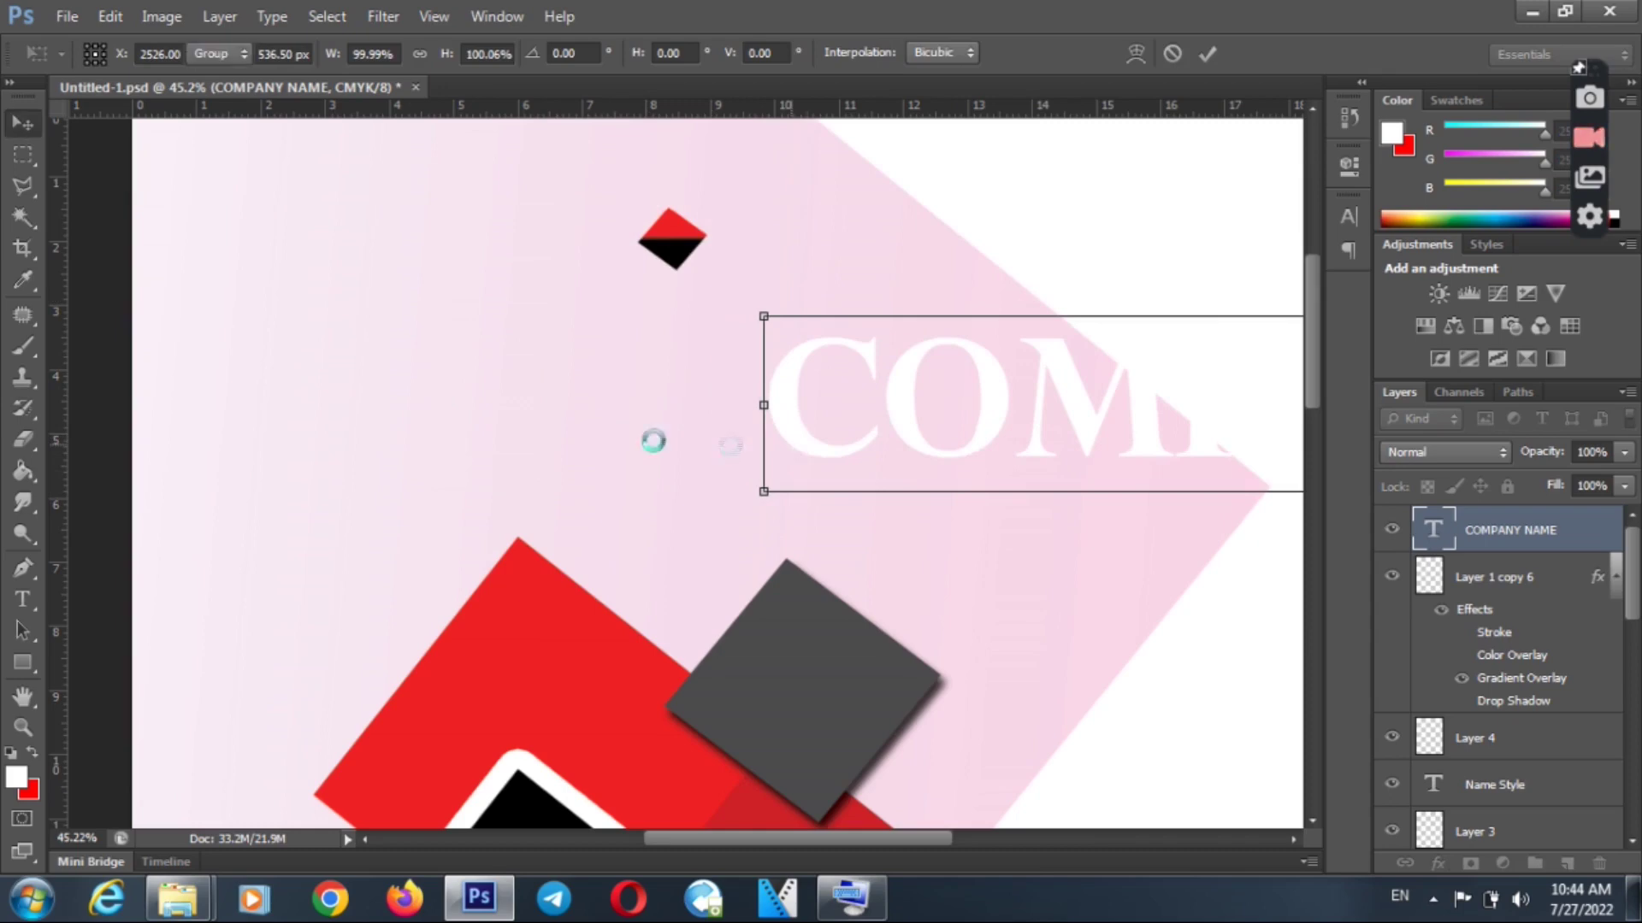
key("Return")
left_click_drag(794, 431, 643, 335)
left_click_drag(751, 351, 826, 233)
left_click(23, 154)
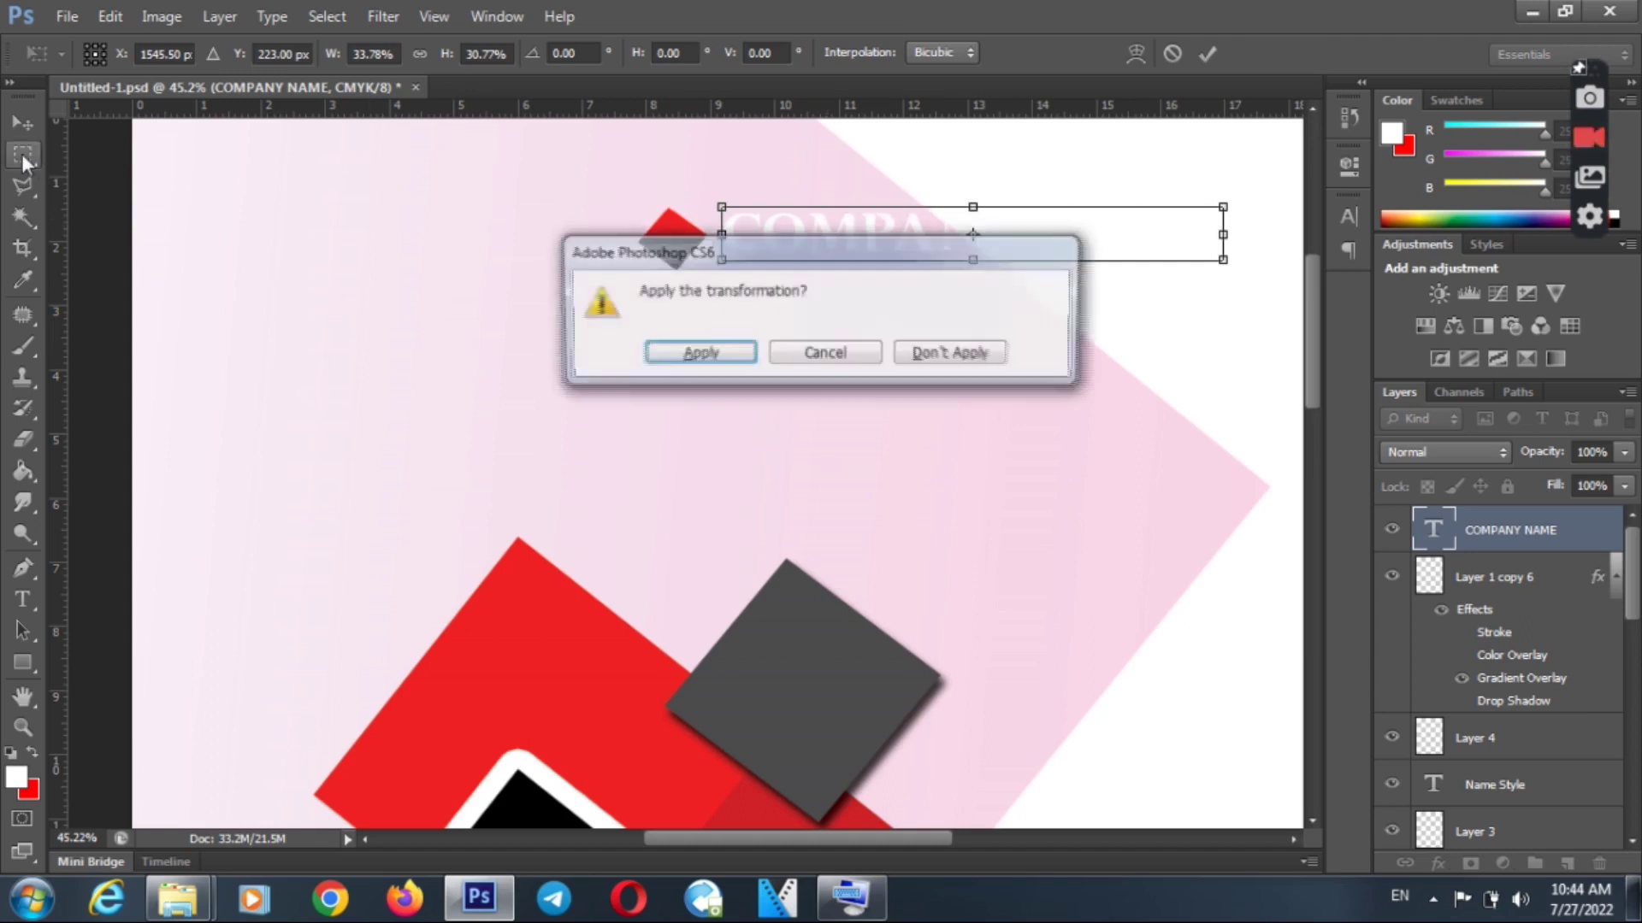
left_click(697, 353)
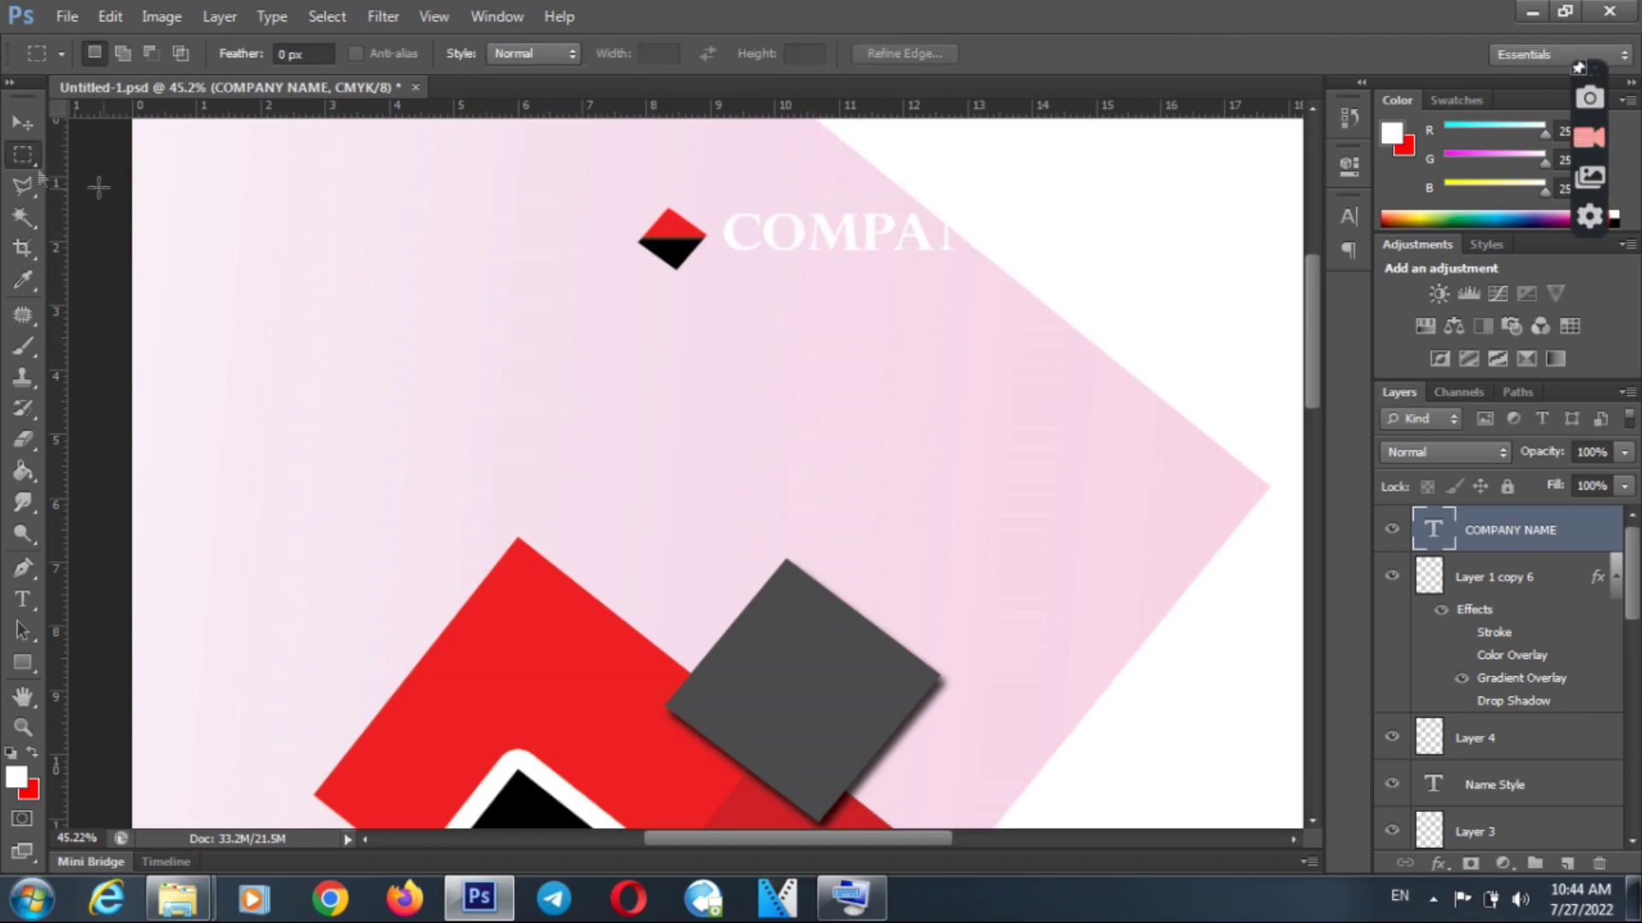
key("v")
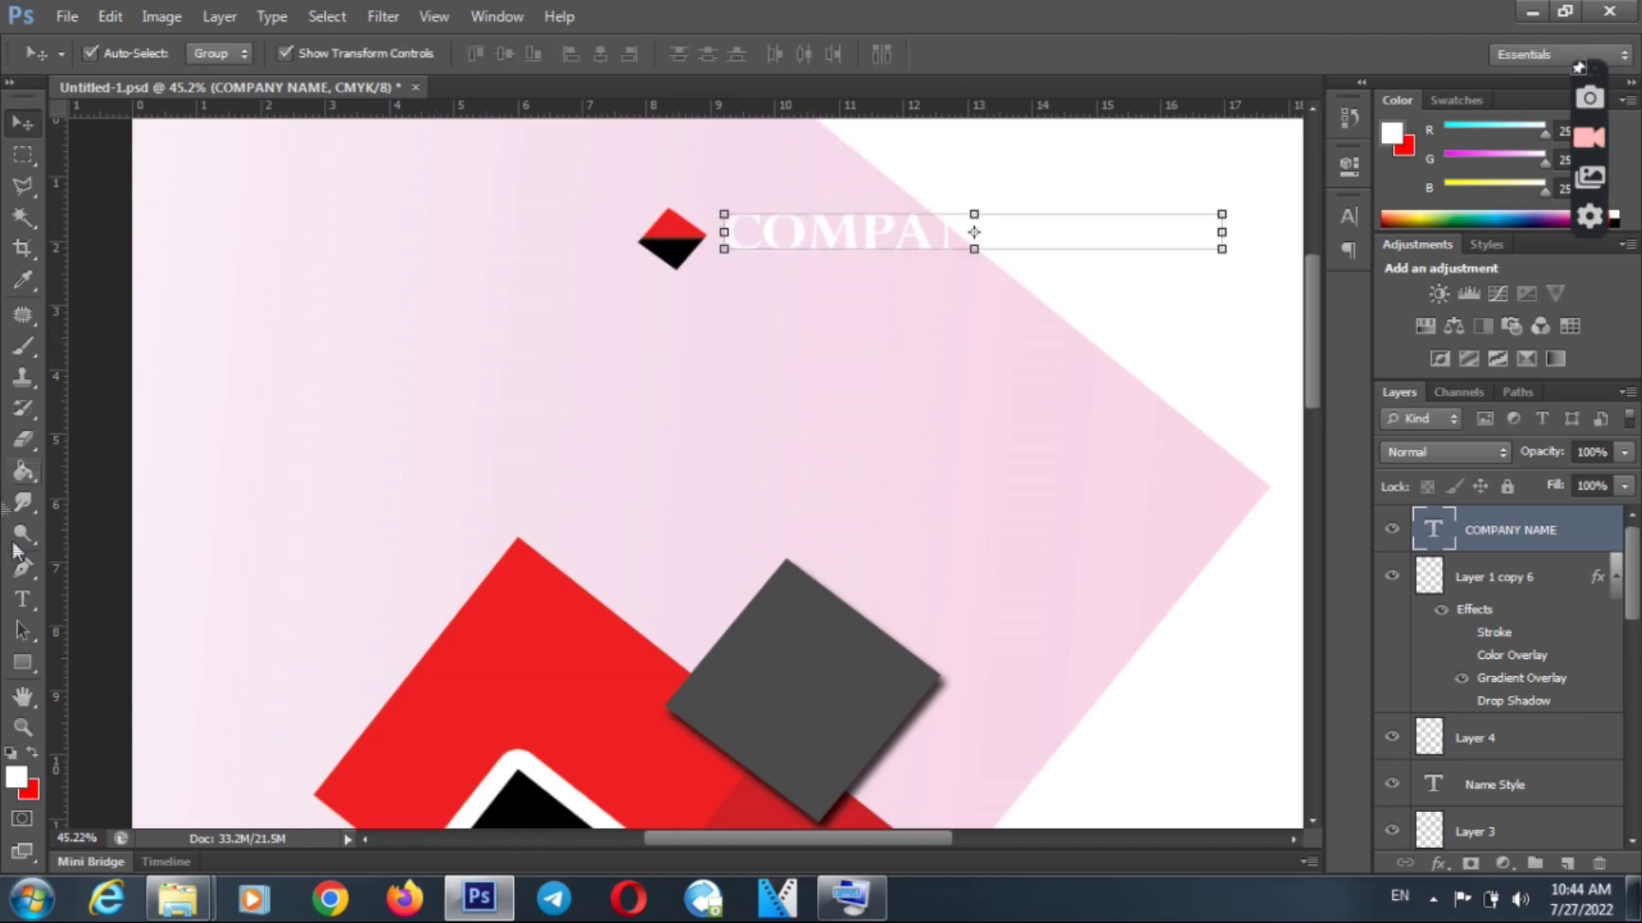
- Select the whole COMPANY NAME text and set its colour to black (000000)
left_click(23, 600)
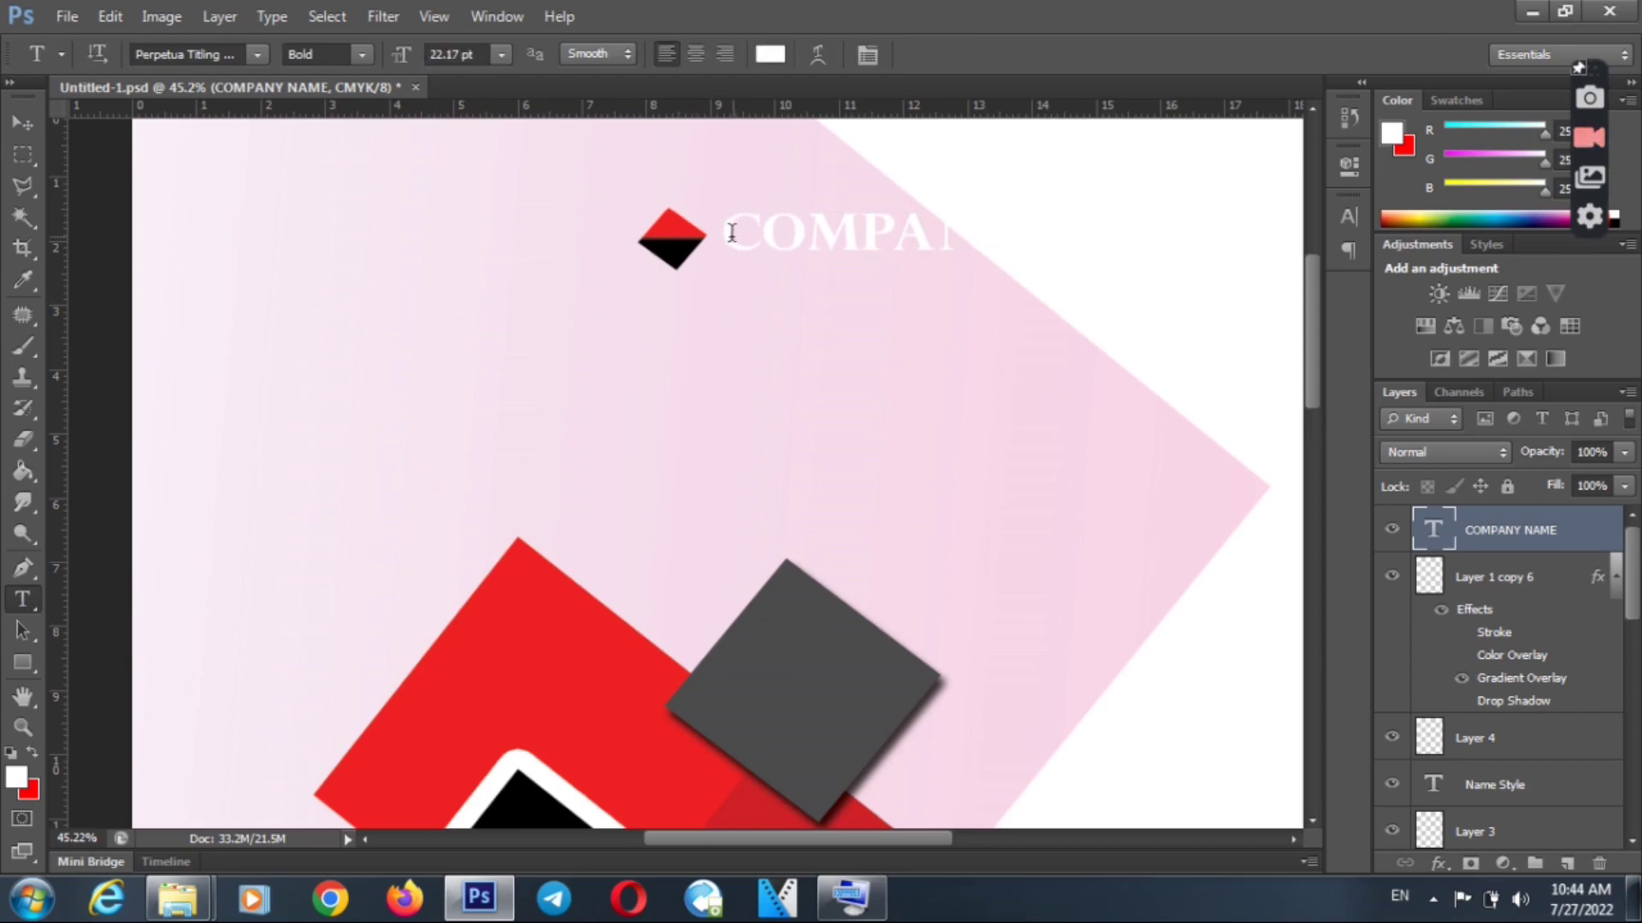
left_click_drag(739, 233, 1232, 228)
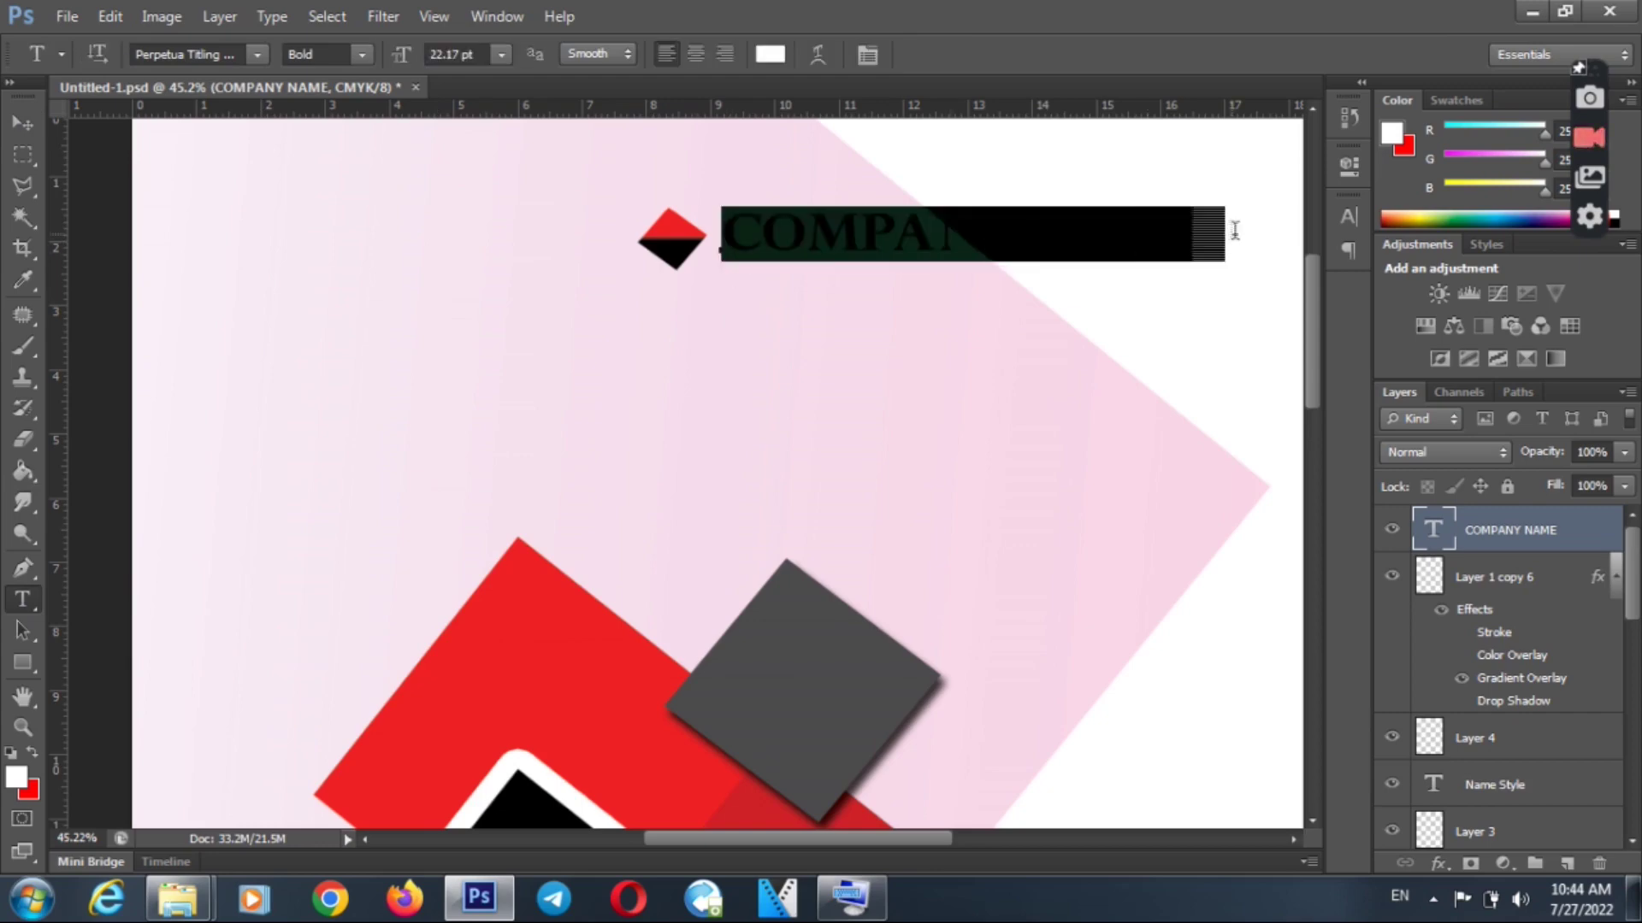
left_click(771, 49)
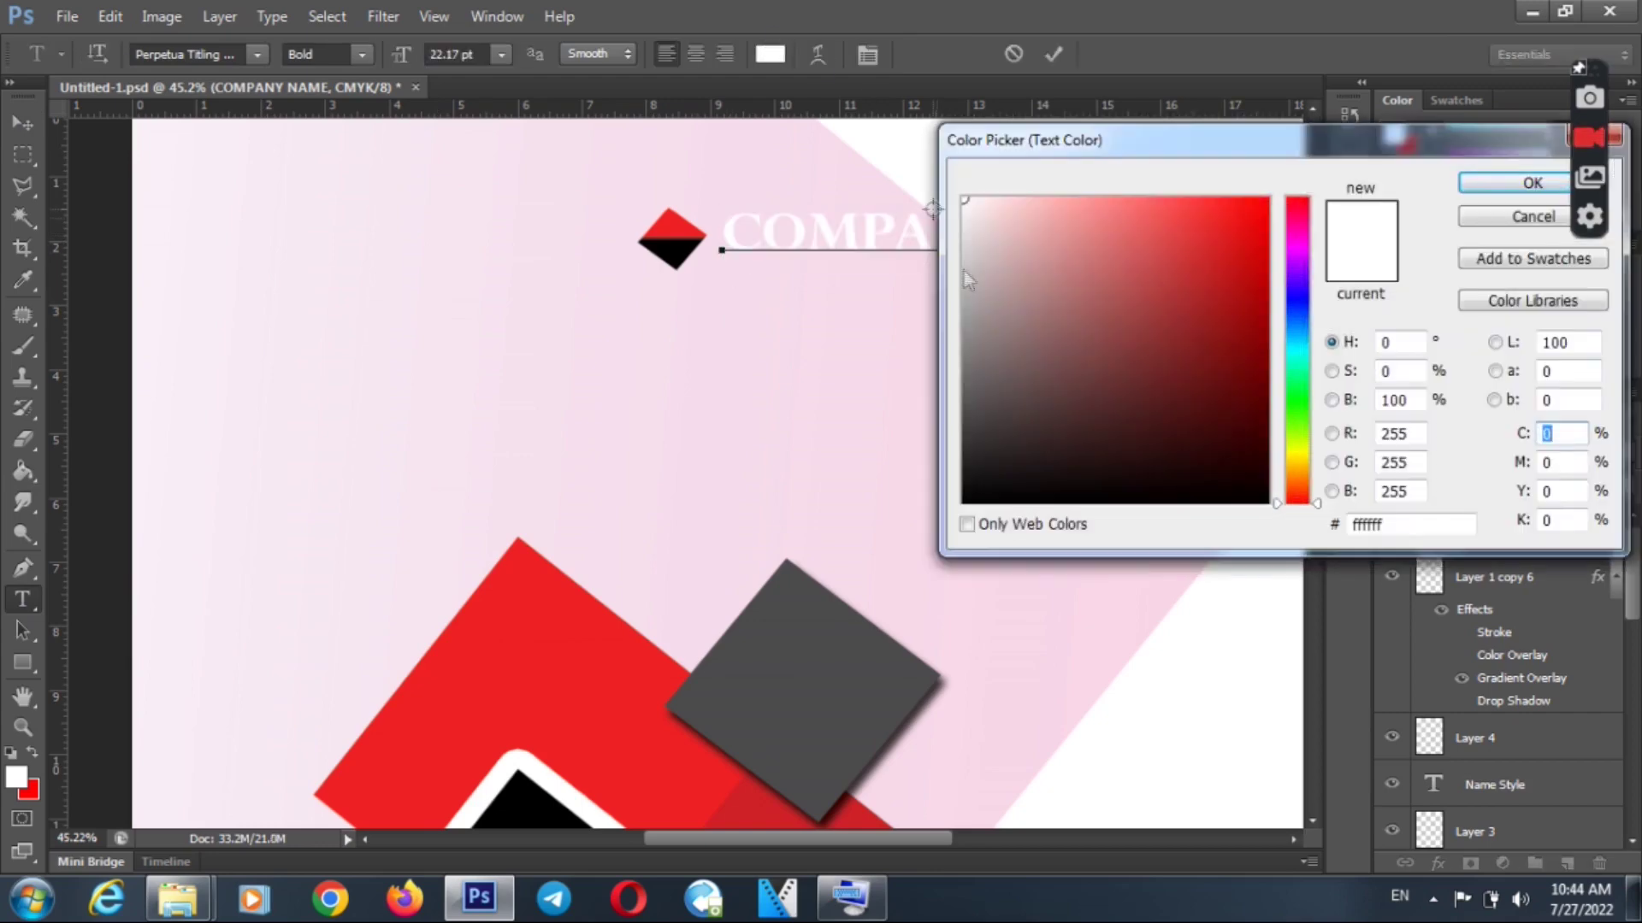
left_click_drag(1007, 447, 958, 512)
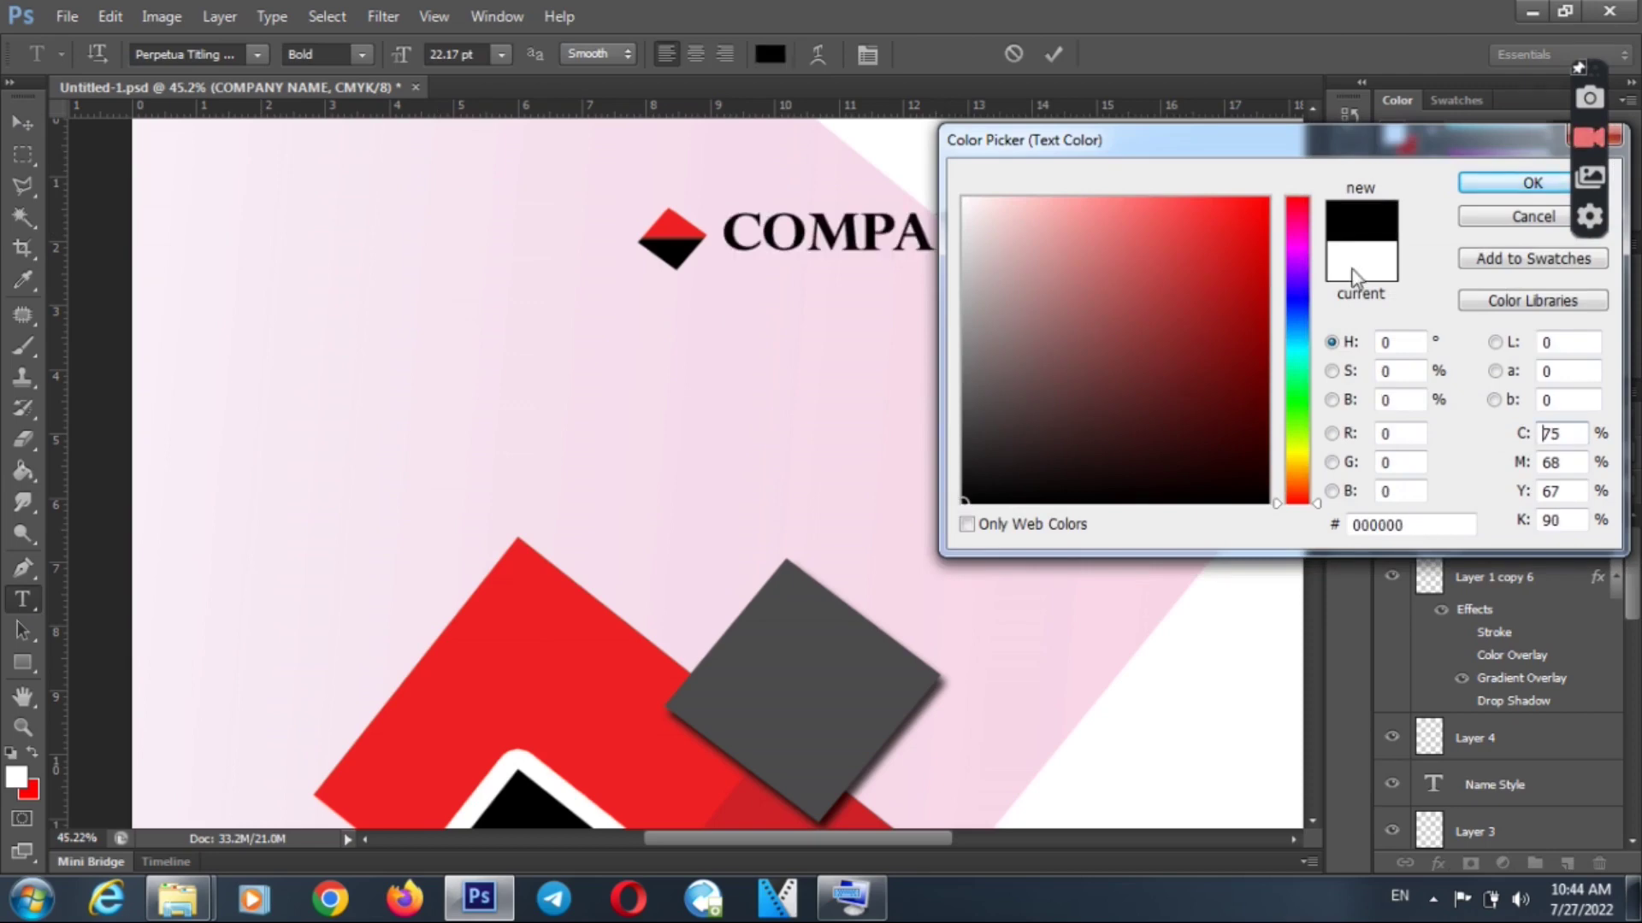
left_click(1503, 184)
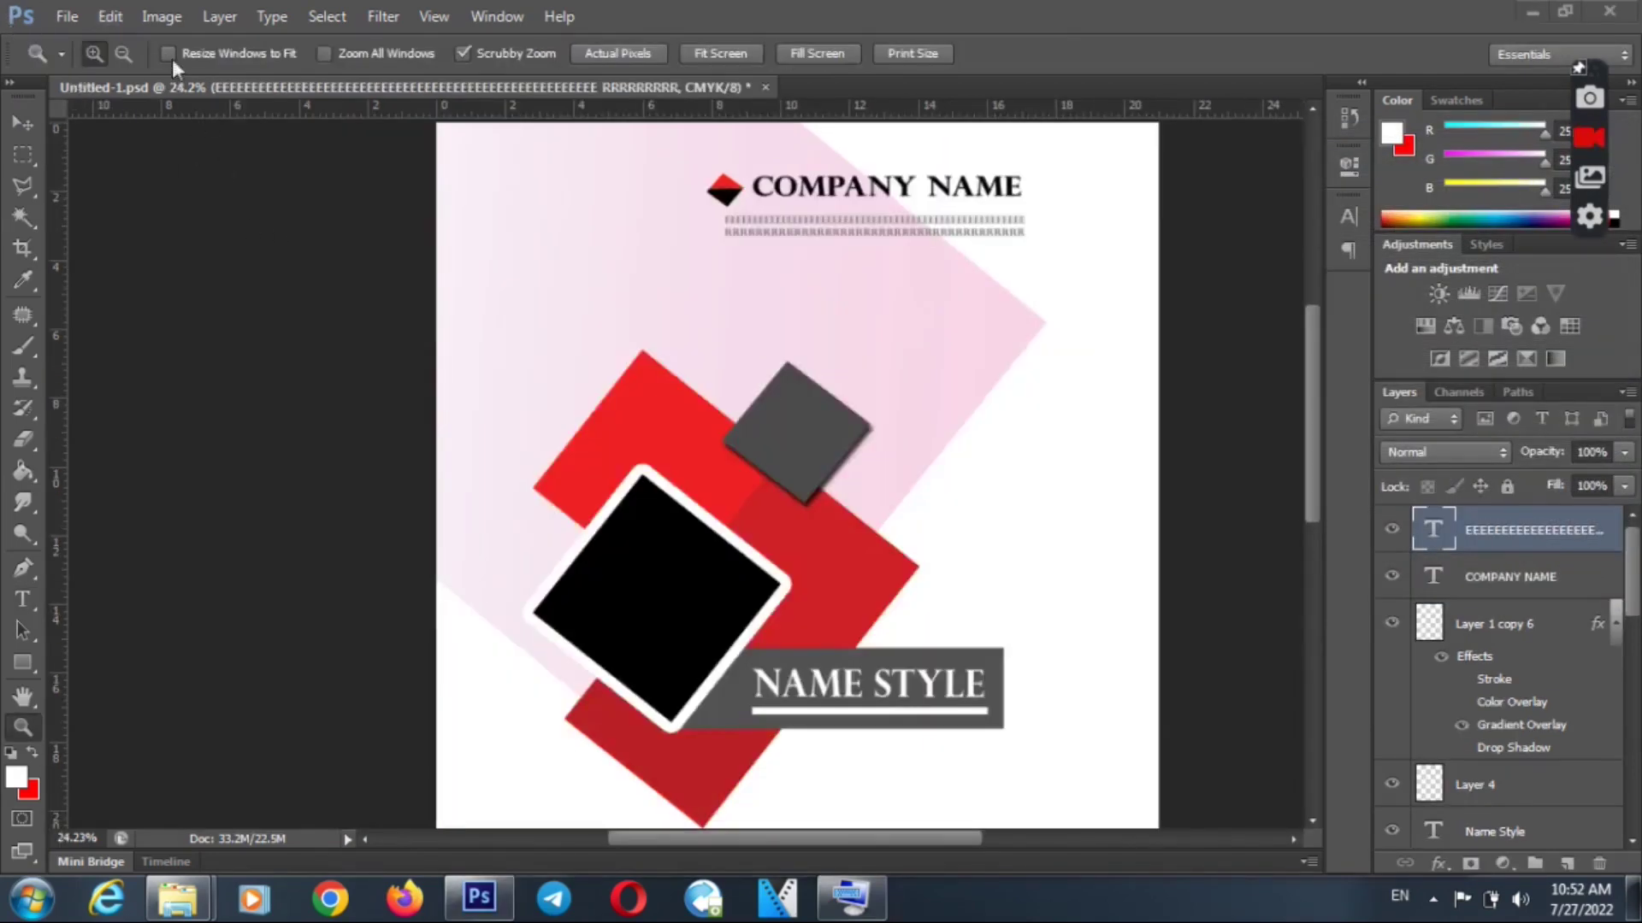
- Save the Photoshop document, and start saving a copy in JPEG format in the same folder
left_click(67, 18)
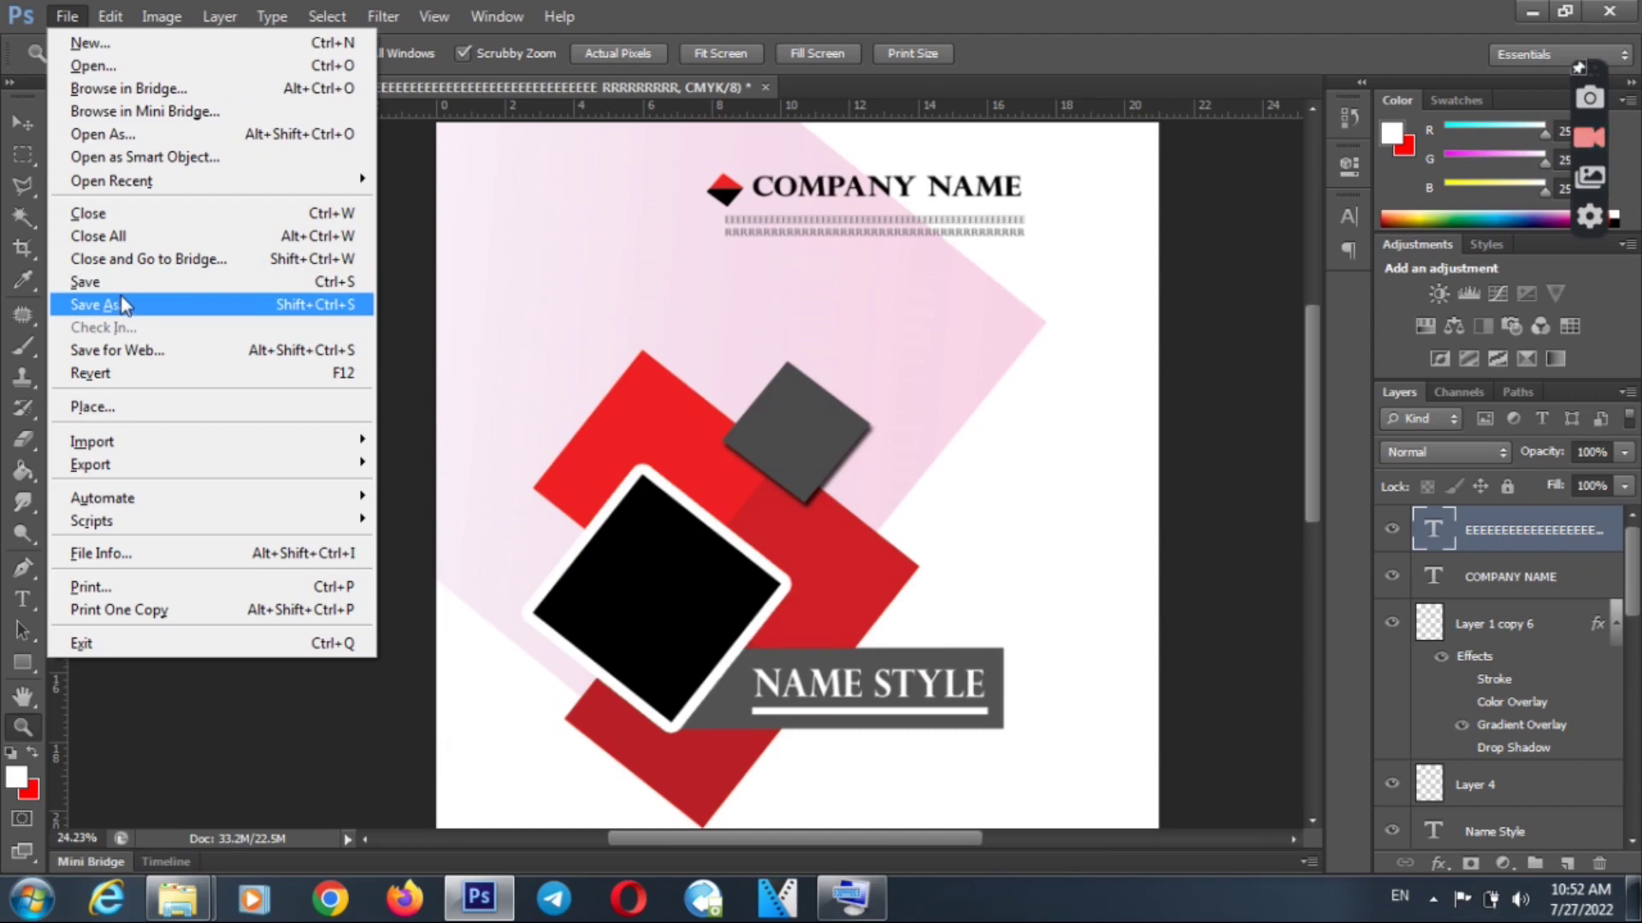
left_click(103, 282)
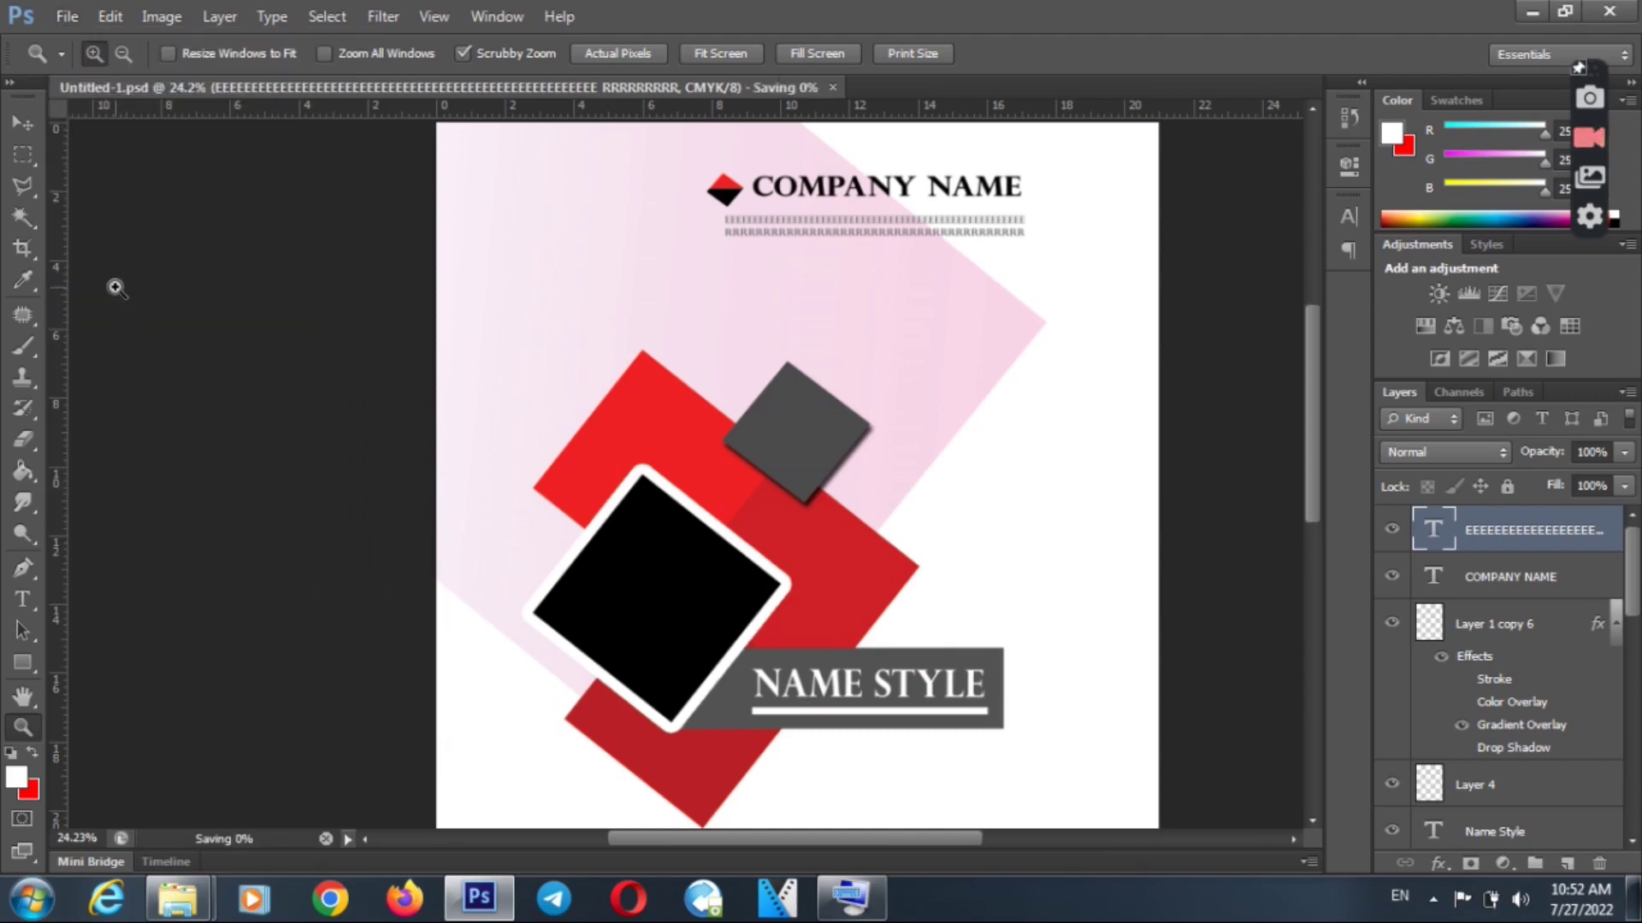
left_click(69, 15)
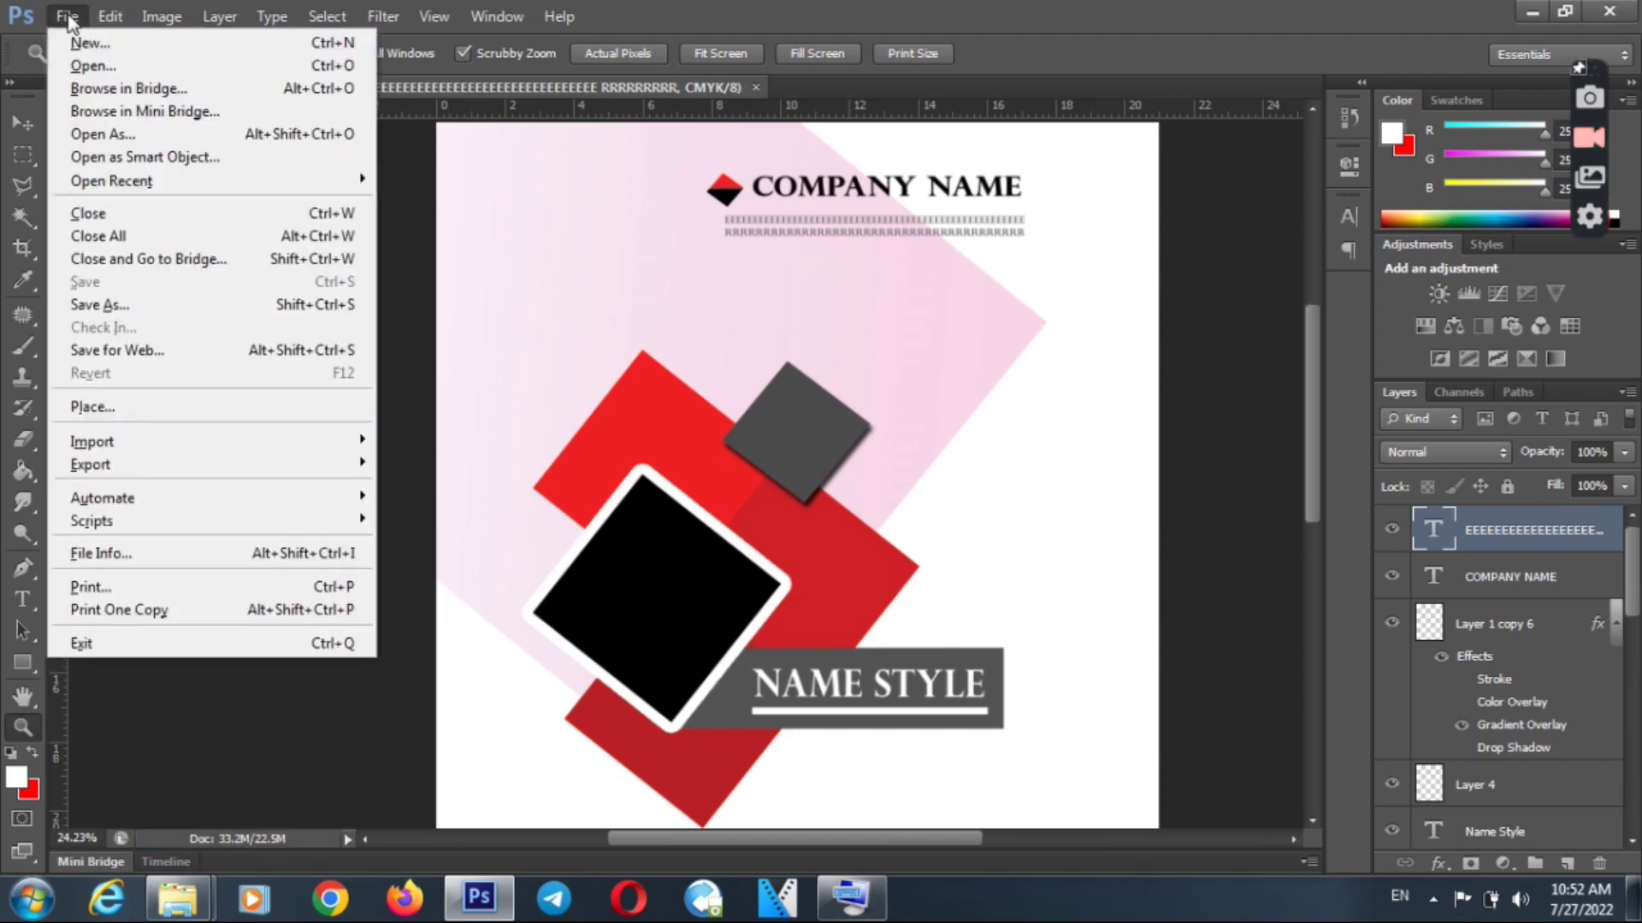
left_click(136, 308)
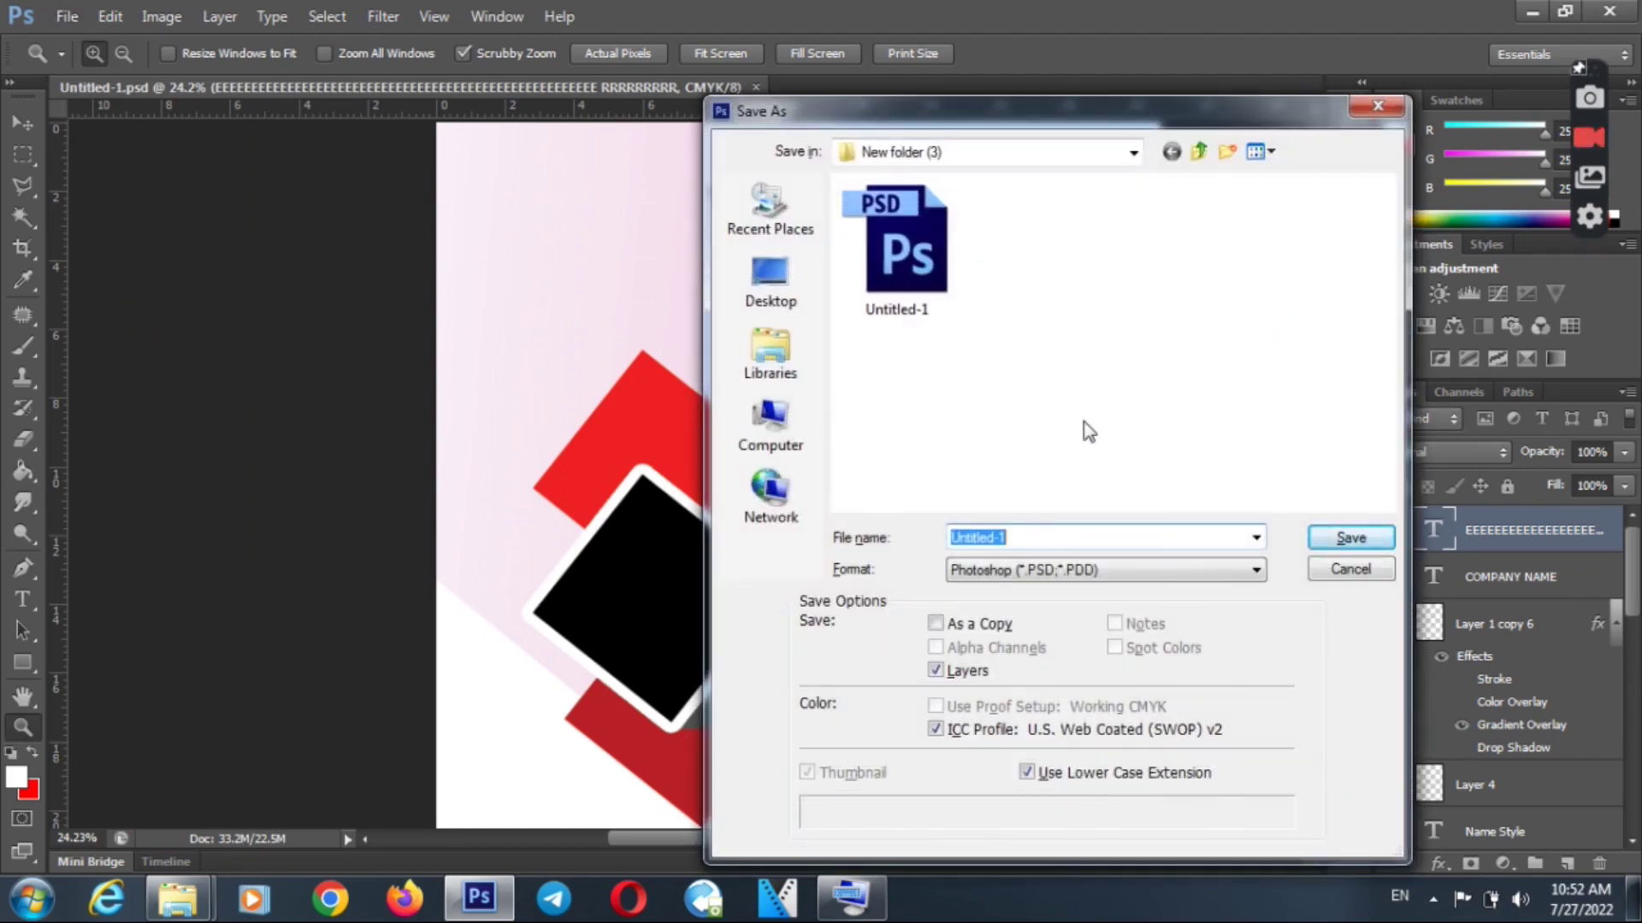
left_click(1061, 575)
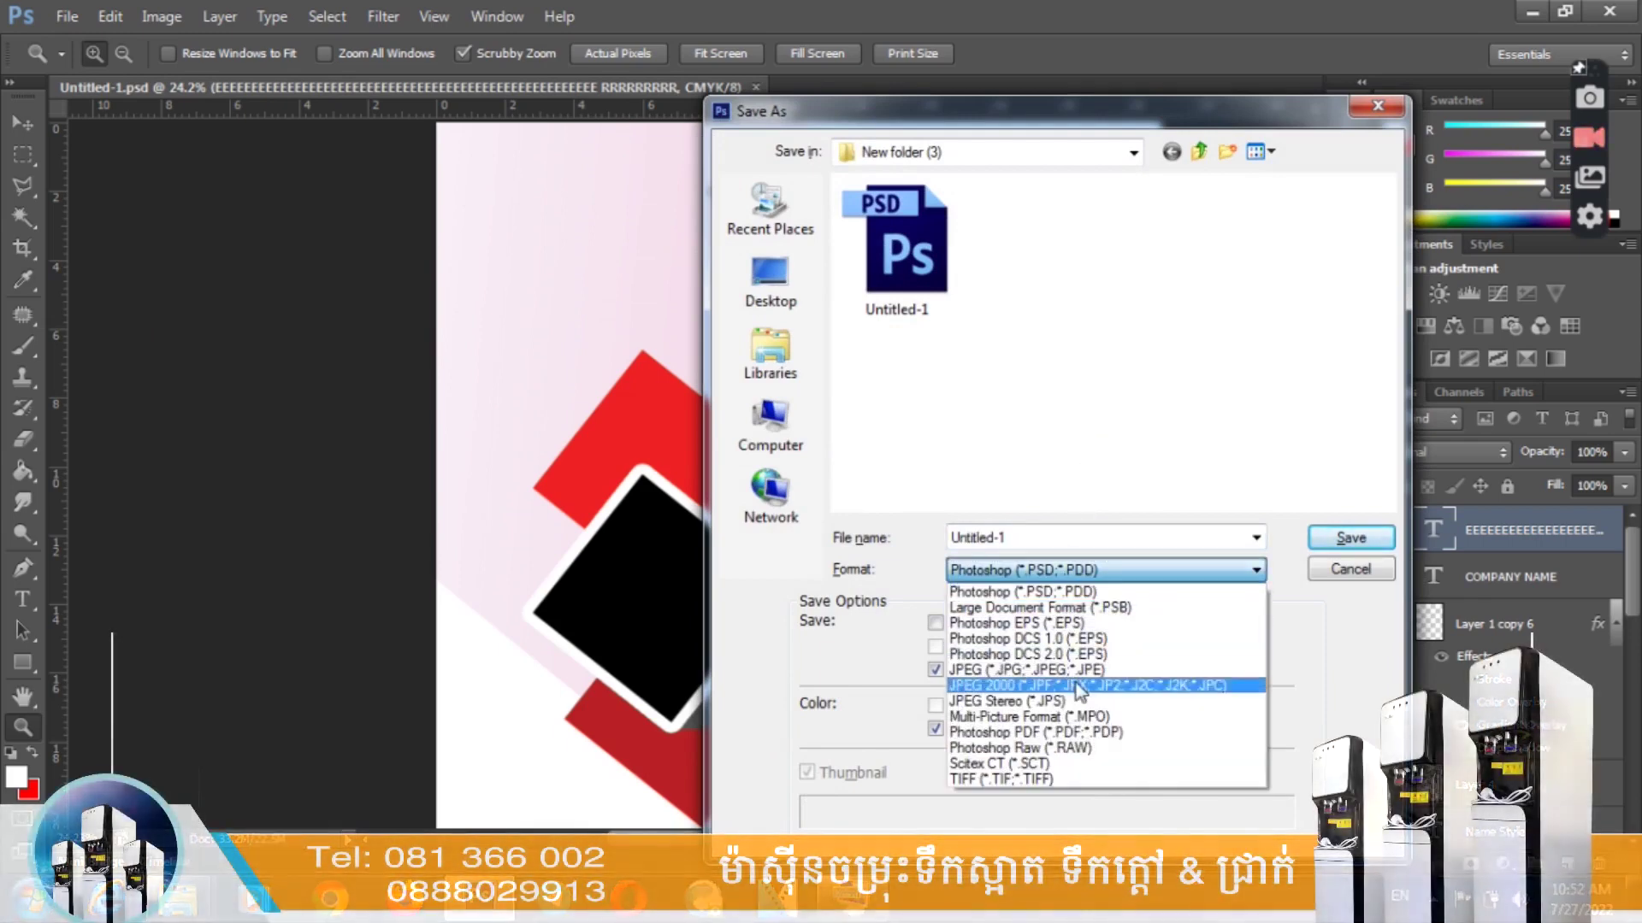
left_click(1074, 671)
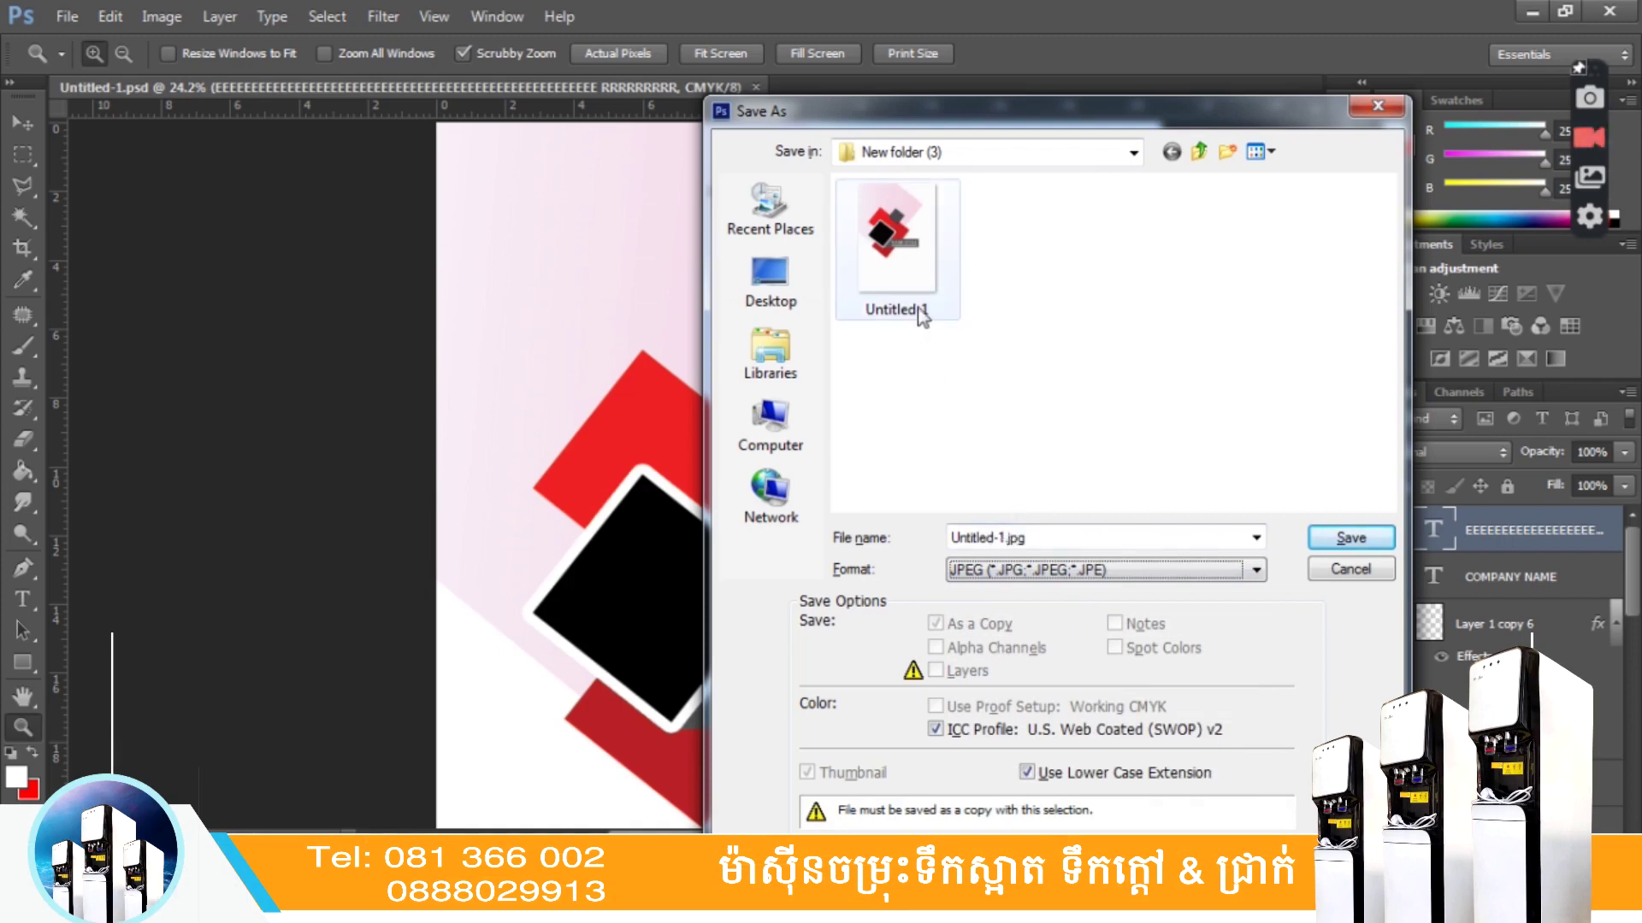
- Enter a 2 in the JPEG's file name and save it at Maximum quality 12, Progressive with 3 scans
double_click(1000, 537)
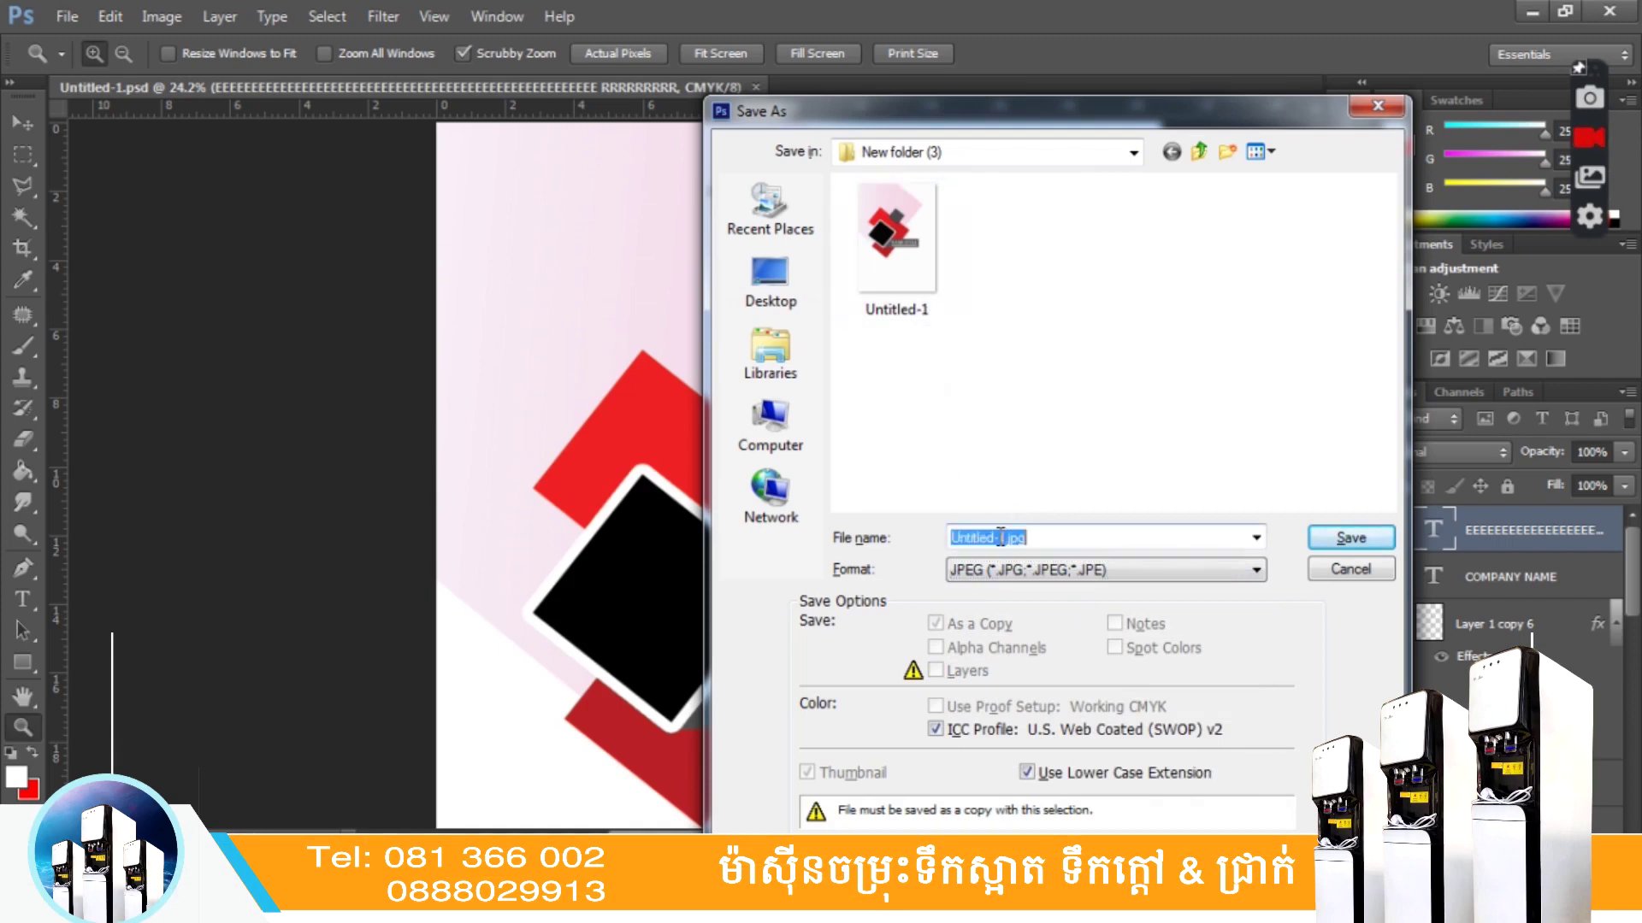
left_click(1001, 536)
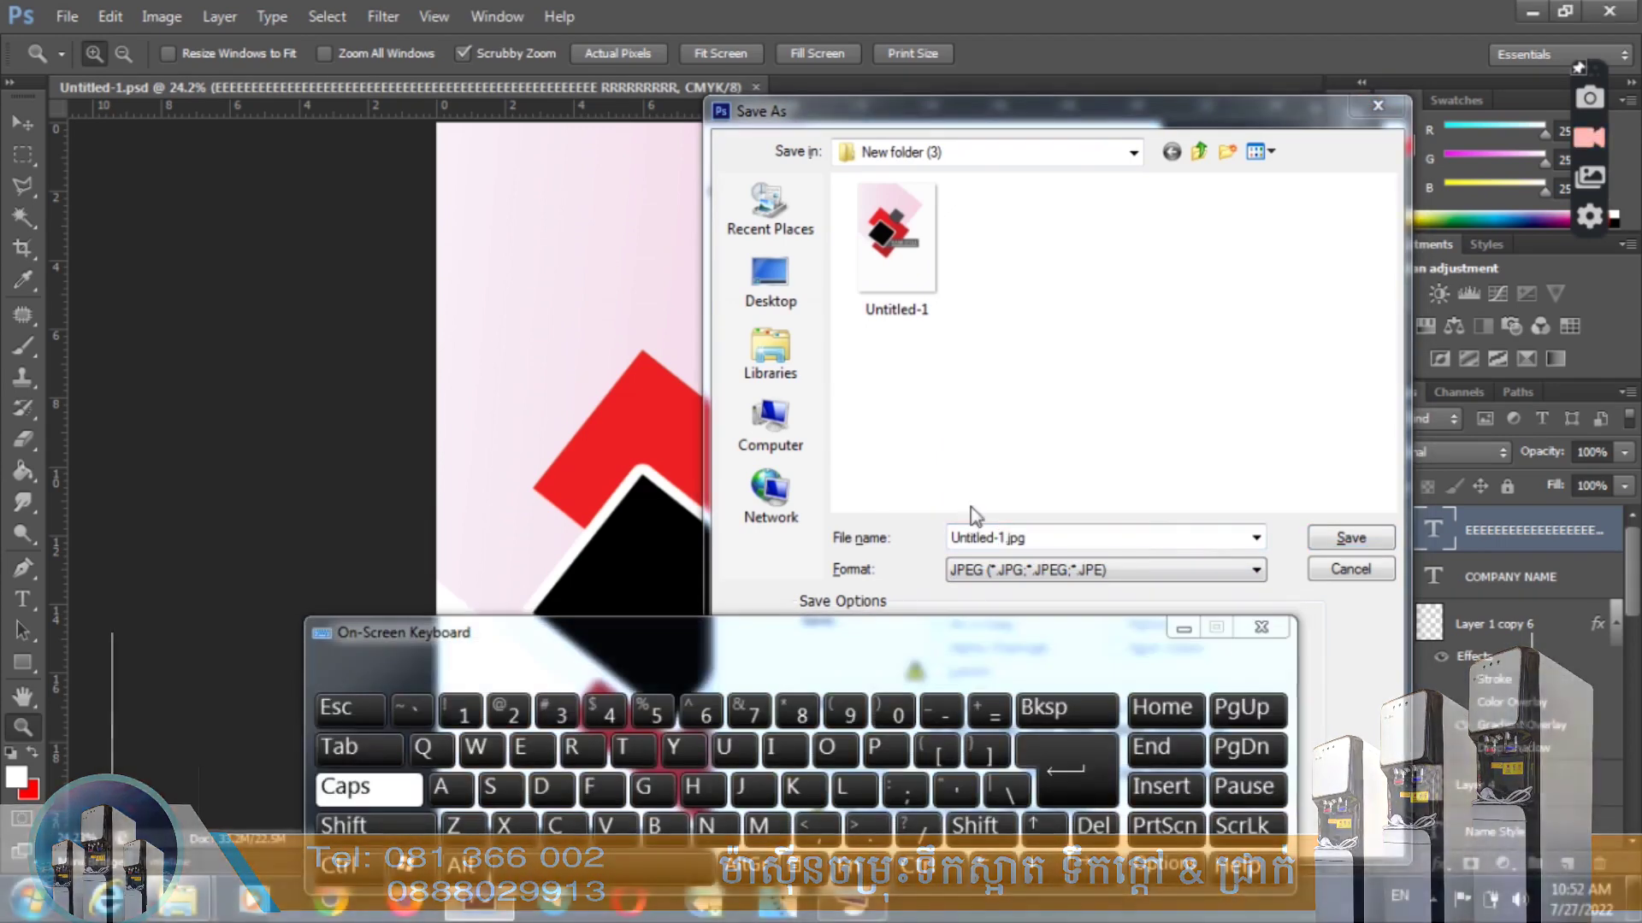
left_click(1003, 538)
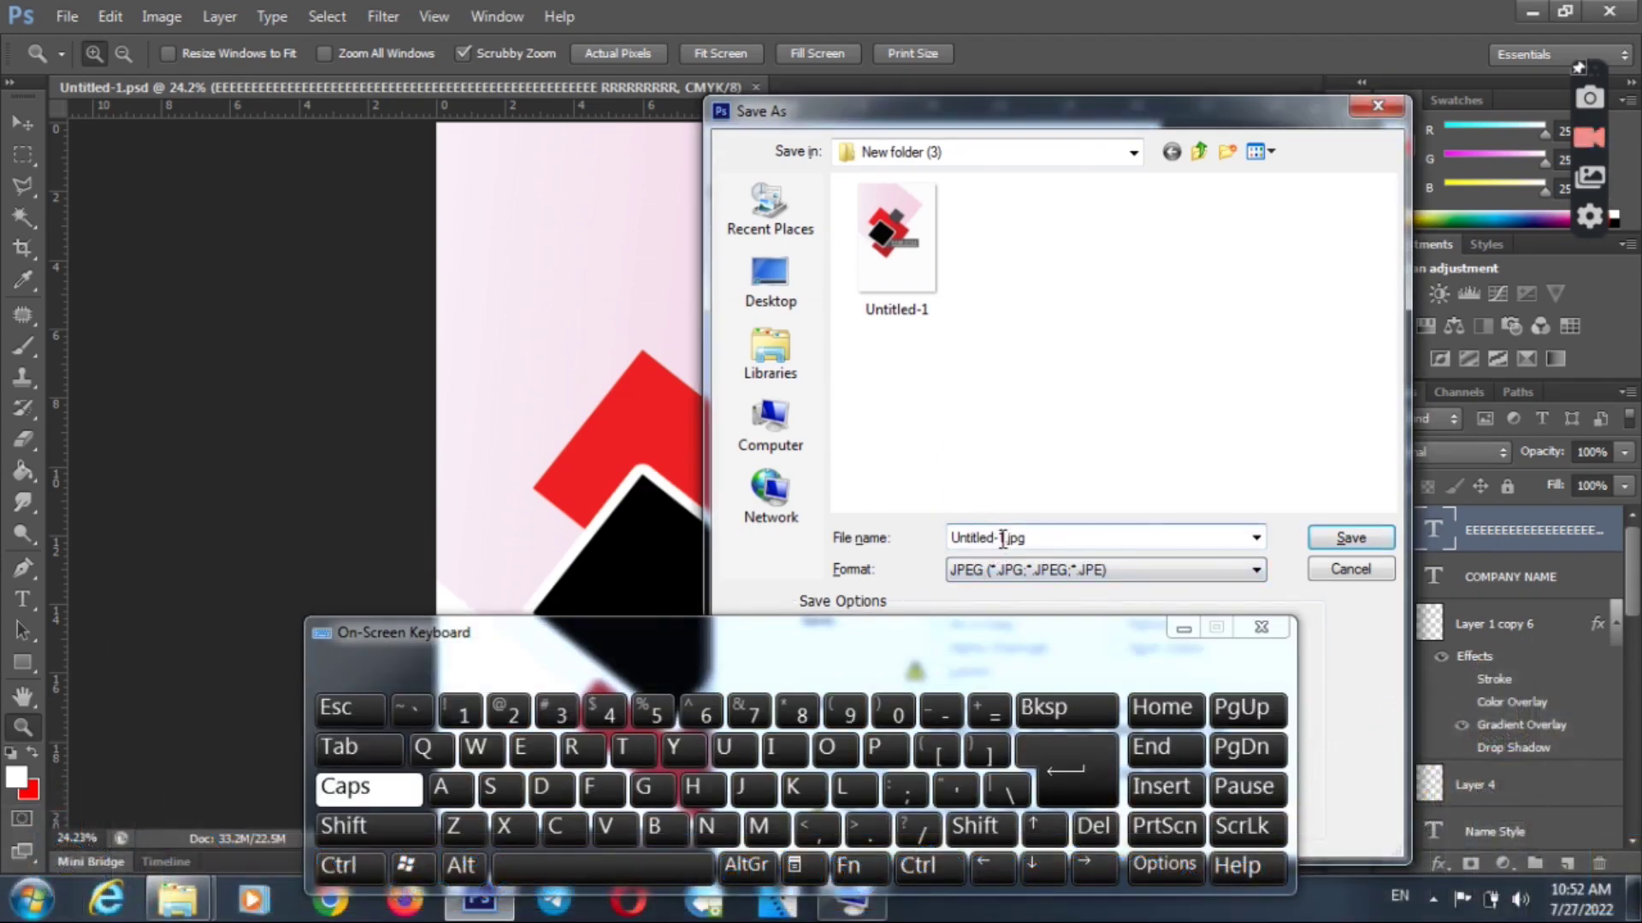
type("2")
left_click(1183, 628)
left_click(1353, 540)
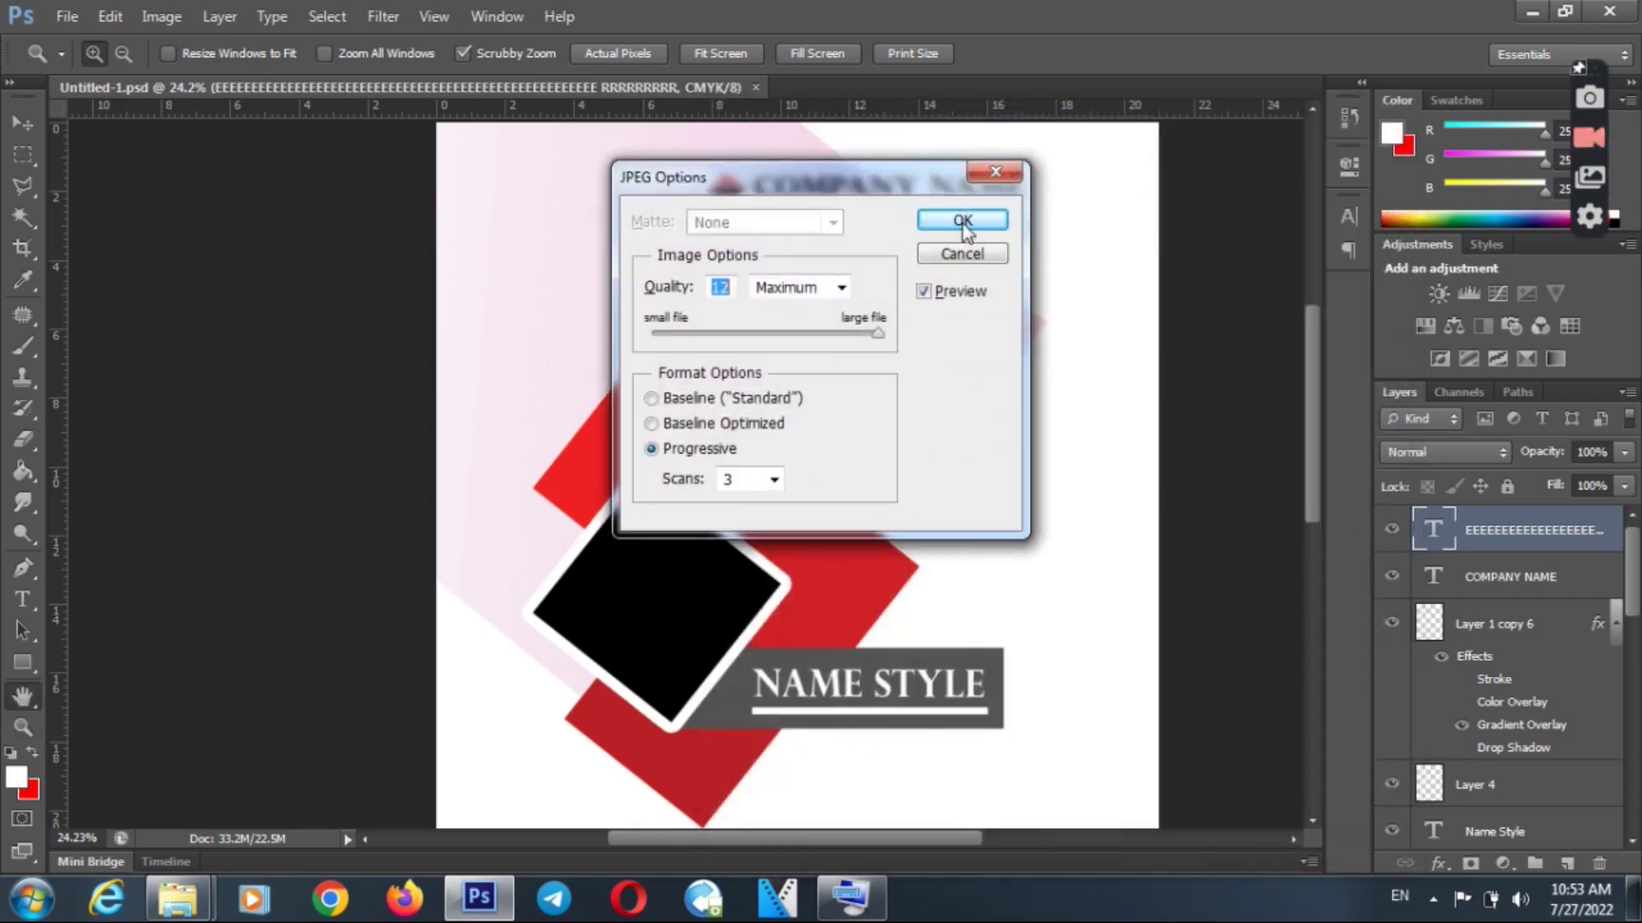
left_click(963, 221)
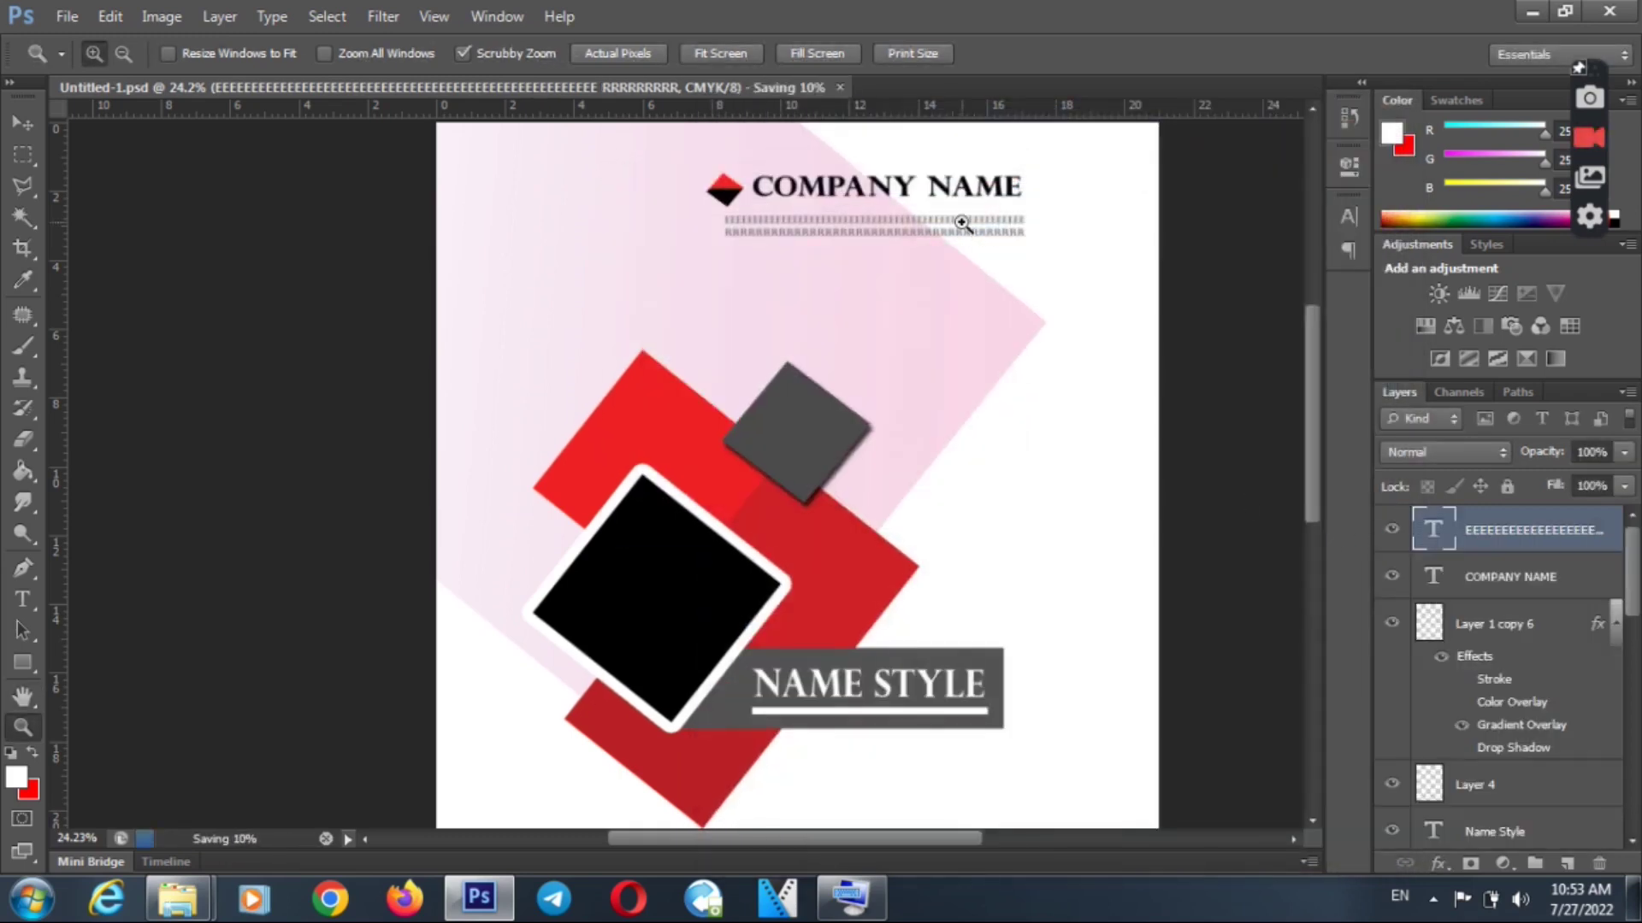